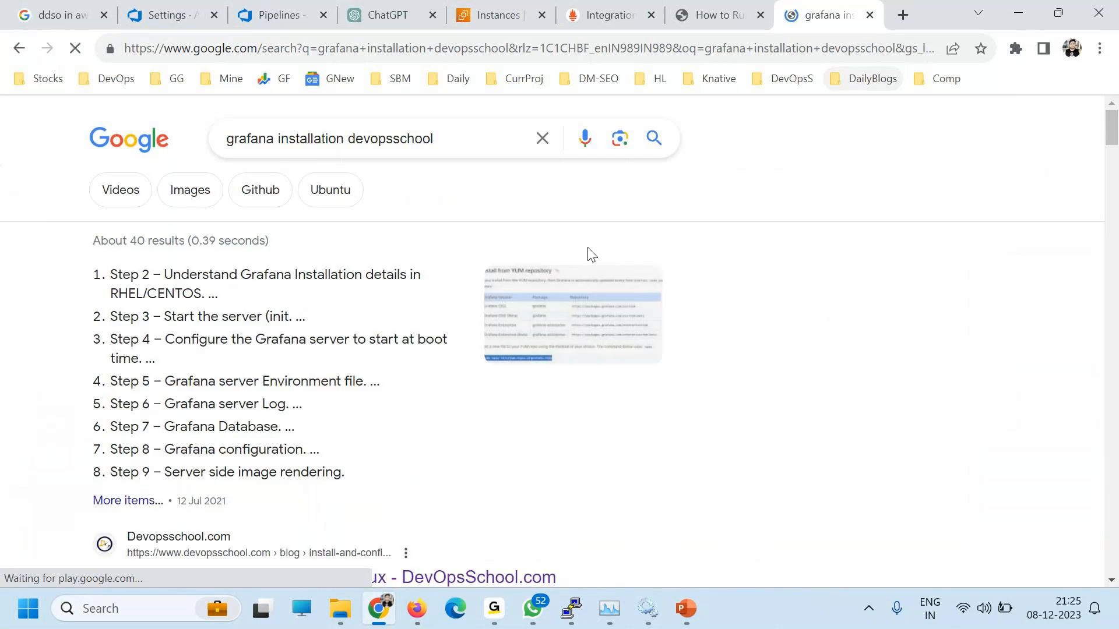
Step: Open the DevOpsSchool Grafana install article and check the version in the download URL
scroll(245, 402, "down", 3)
left_click(239, 407)
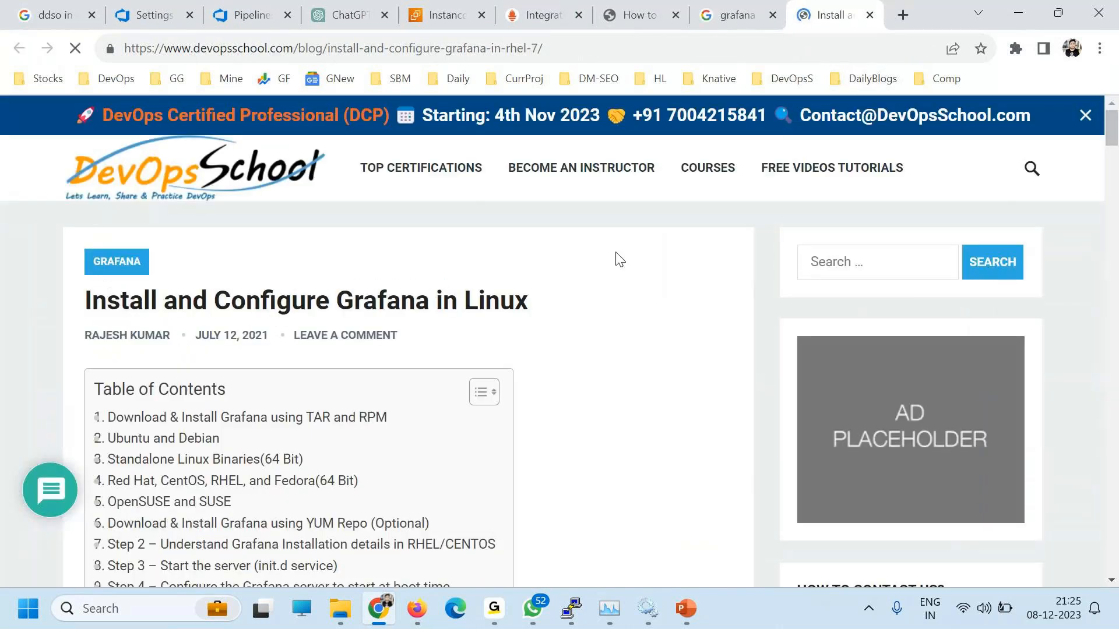
scroll(482, 412, "down", 9)
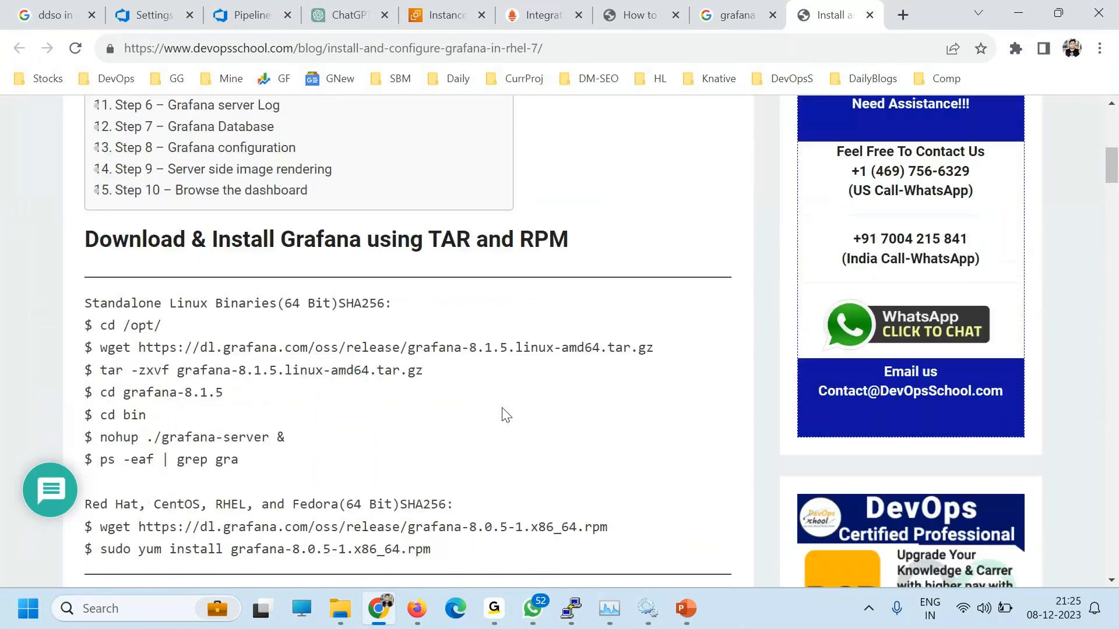
left_click_drag(408, 348, 553, 348)
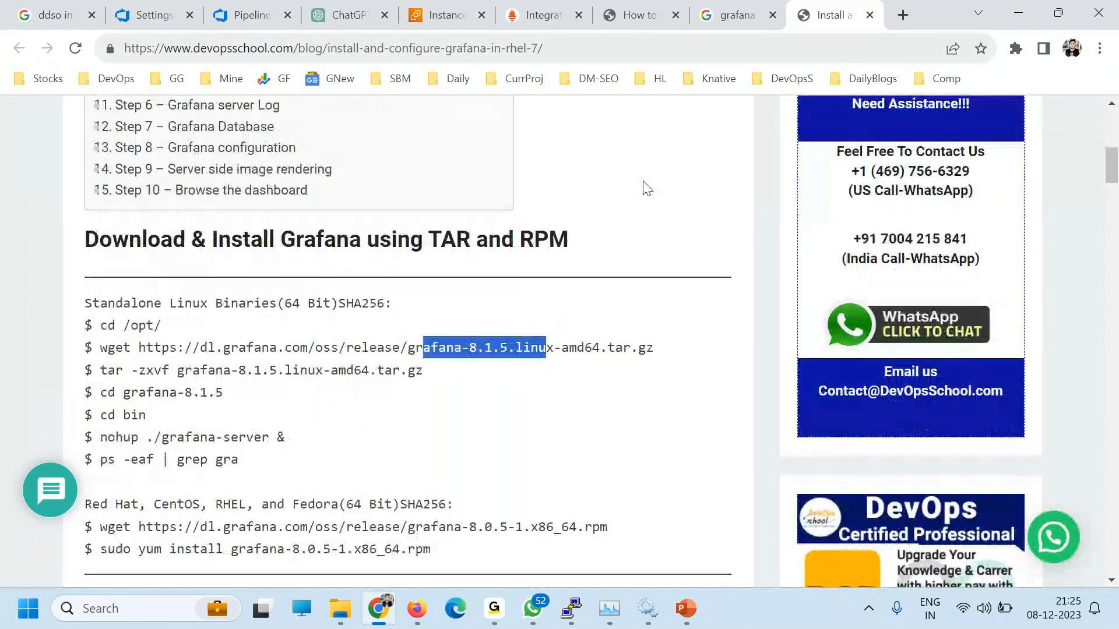
left_click(365, 448)
Step: Check the /oss/ path in the TAR and RPM download URL, then bring up the terminal windows
scroll(327, 402, "down", 2)
scroll(294, 338, "up", 1)
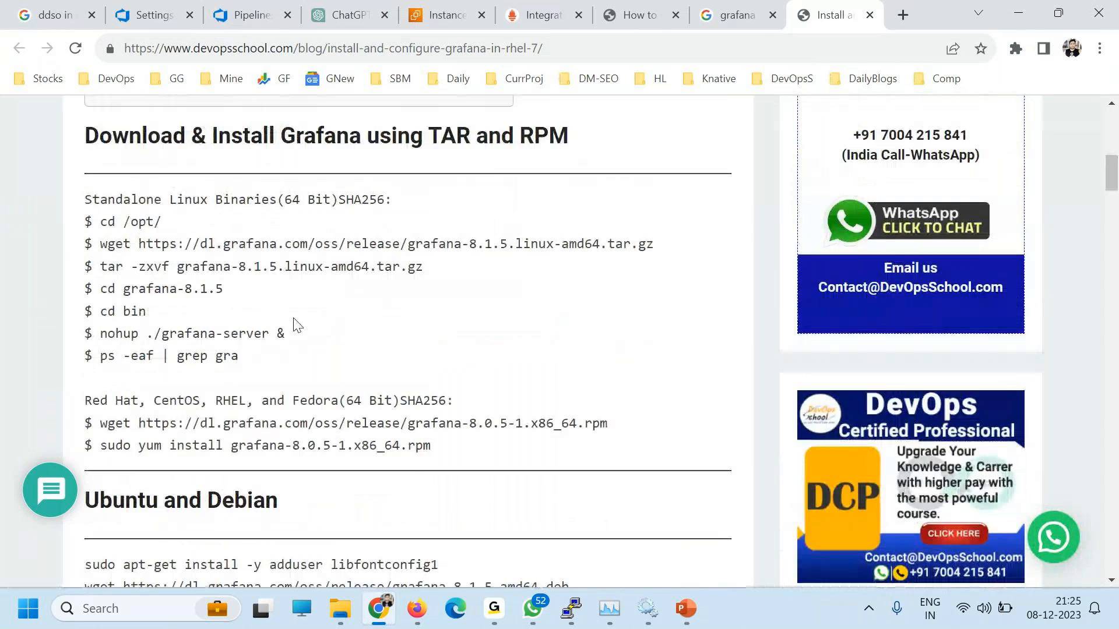
left_click_drag(309, 261, 346, 261)
scroll(340, 383, "down", 3)
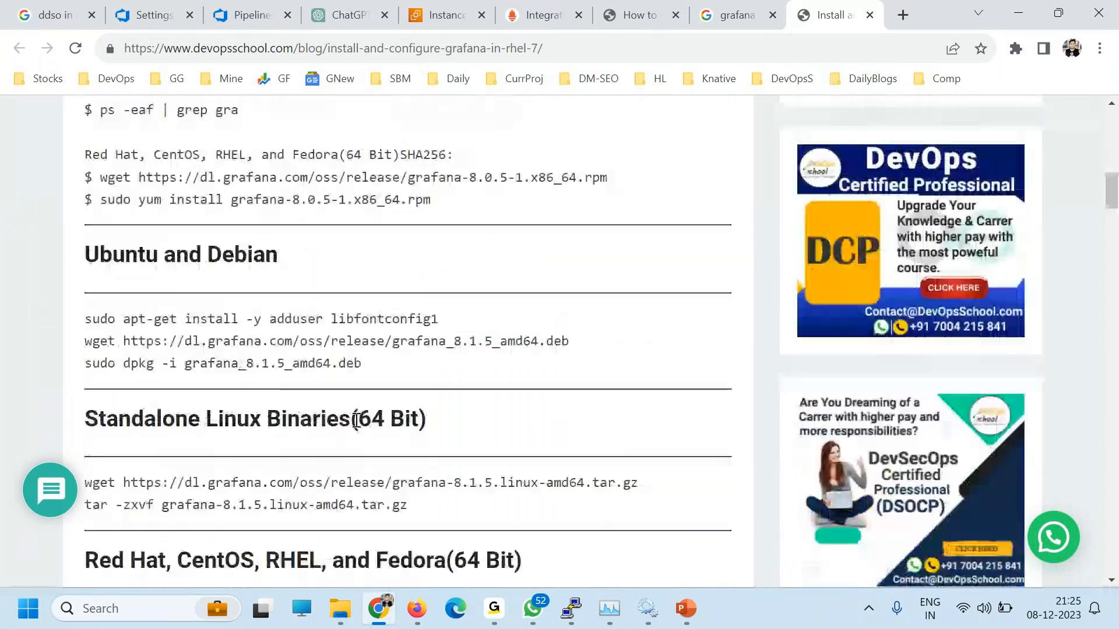
scroll(494, 505, "up", 4)
scroll(465, 483, "down", 1)
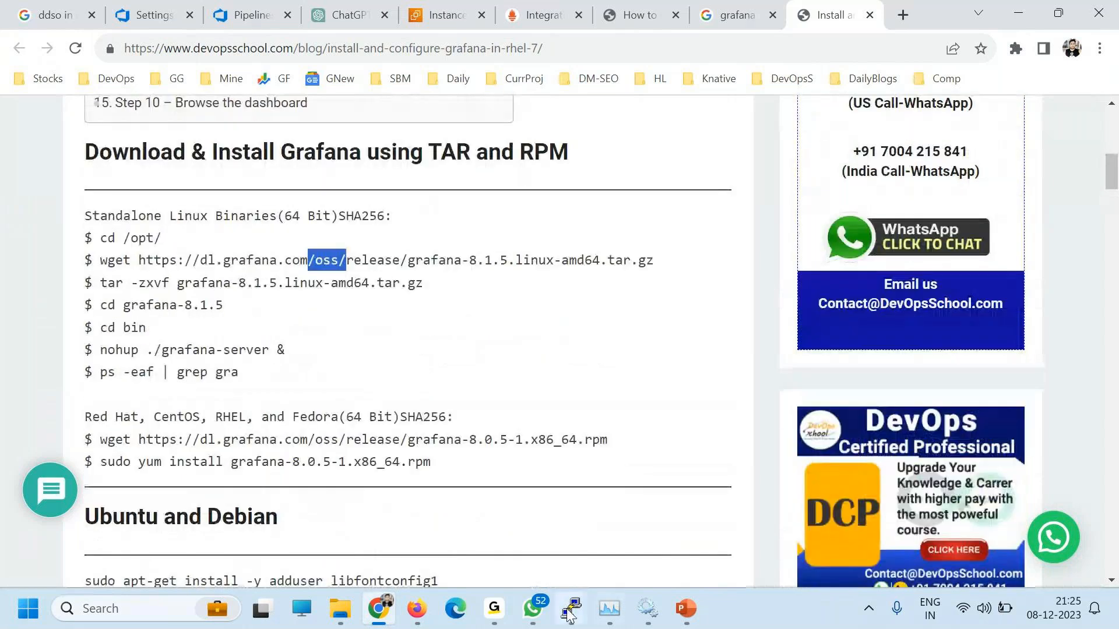
left_click(571, 609)
Step: Clear the root server terminal and change into /opt
left_click(690, 504)
type("c")
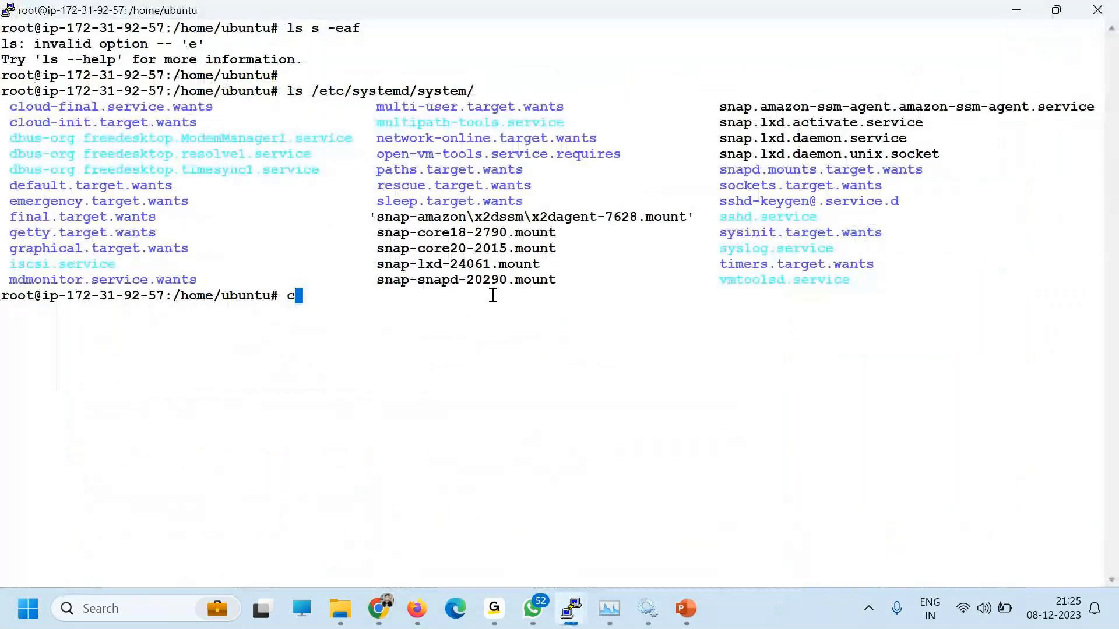
type("lear")
key("Return")
type("ls")
key("Return")
key("alt+Tab")
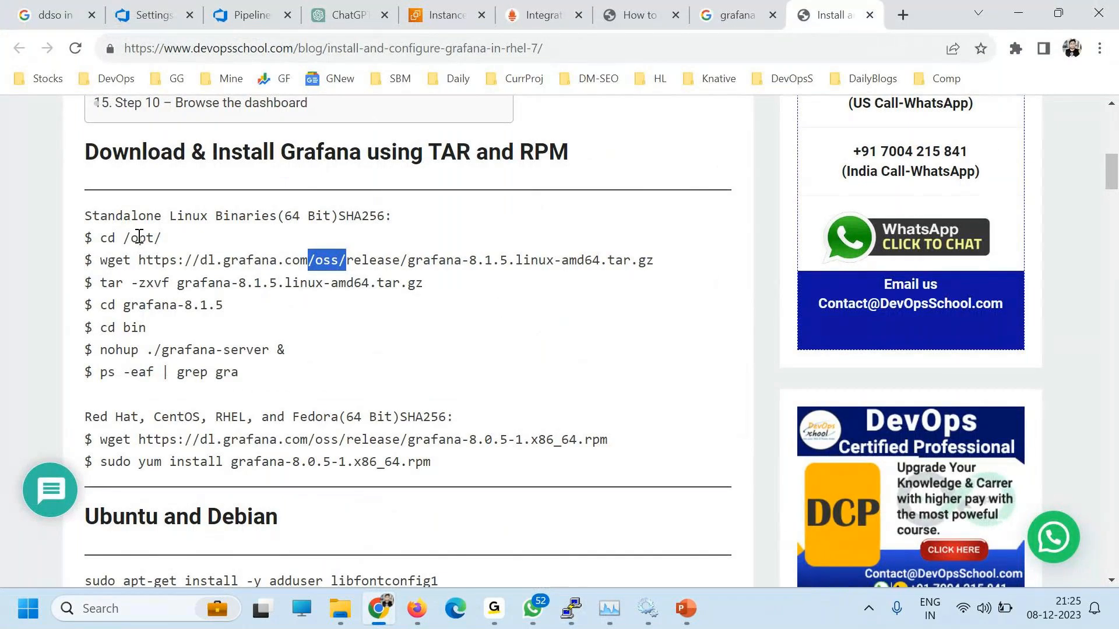
key("alt+Tab")
right_click(439, 247)
key("Return")
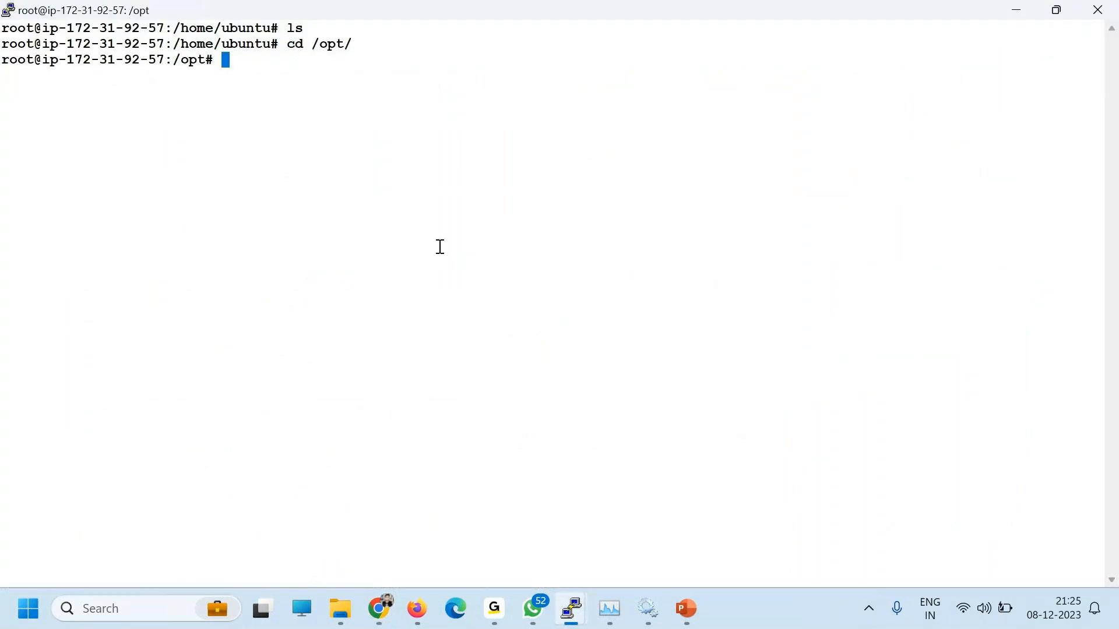
key("alt+Tab")
Step: Download the Grafana 8.1.5 archive into /opt with the guide's wget command
left_click_drag(102, 259, 669, 260)
key("ctrl+c")
key("alt+Tab")
right_click(404, 198)
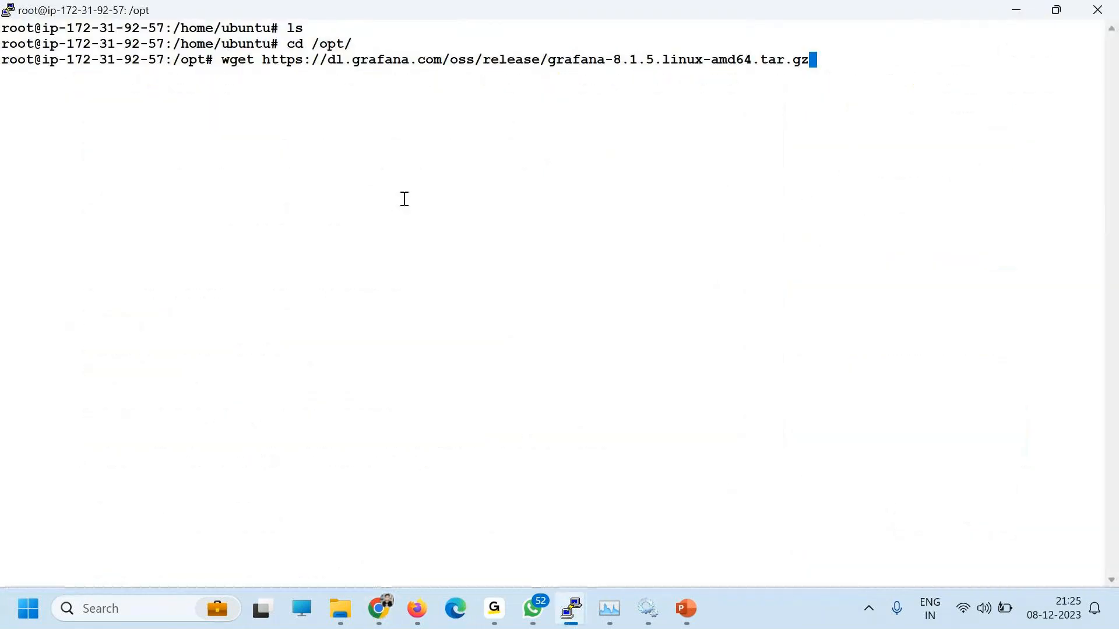
key("Return")
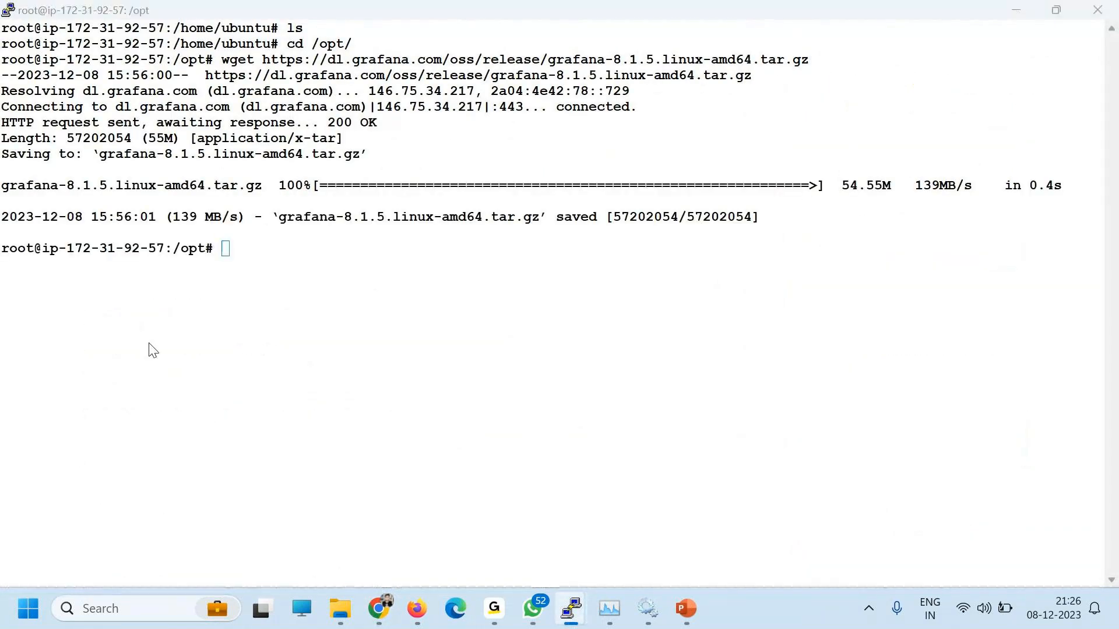
Step: Extract the archive with the guide's tar -zxvf command and clear the output
key("alt+Tab")
left_click_drag(100, 283, 430, 282)
key("ctrl+c")
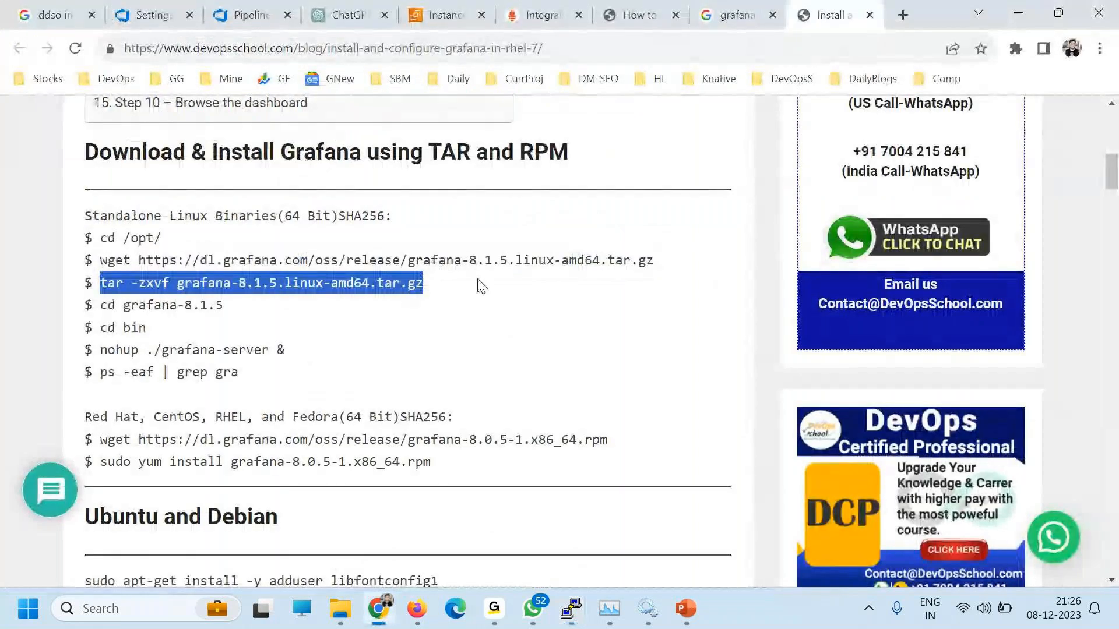
key("alt+Tab")
right_click(337, 190)
key("Return")
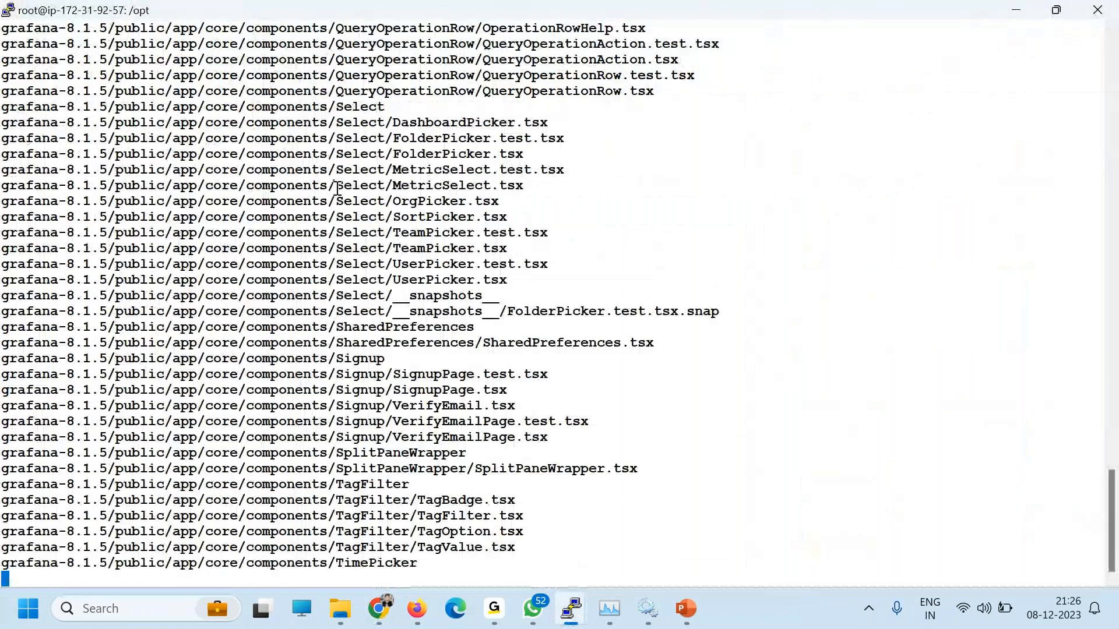
type("clear")
key("alt+Tab")
Step: Change into the grafana-8.1.5 folder using the guide's cd command
left_click_drag(108, 305, 185, 304)
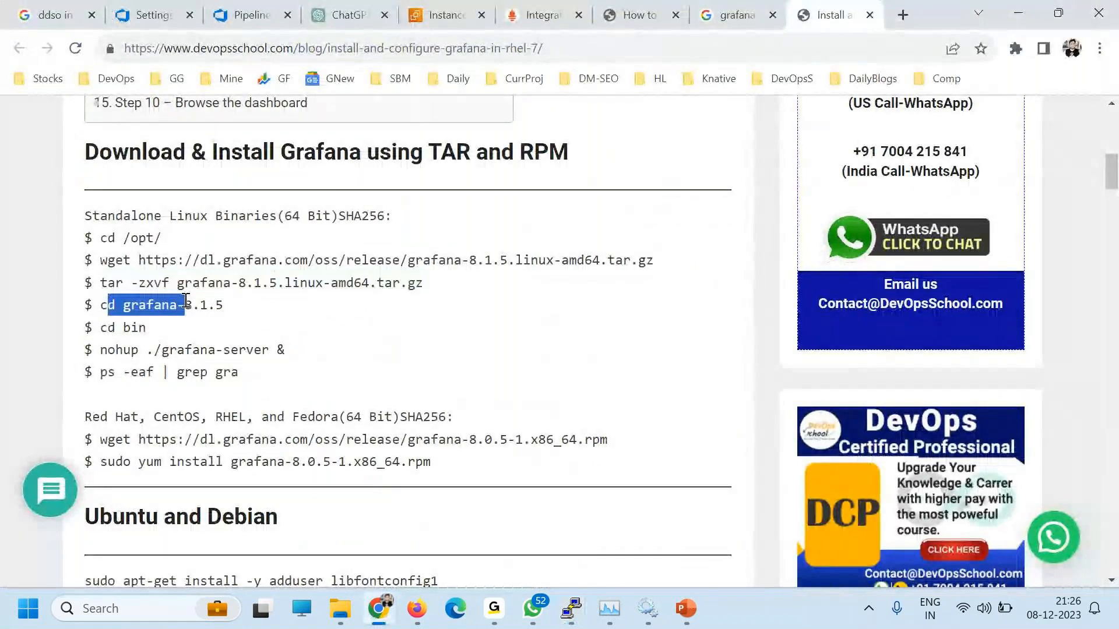
left_click_drag(100, 305, 246, 305)
key("ctrl+c")
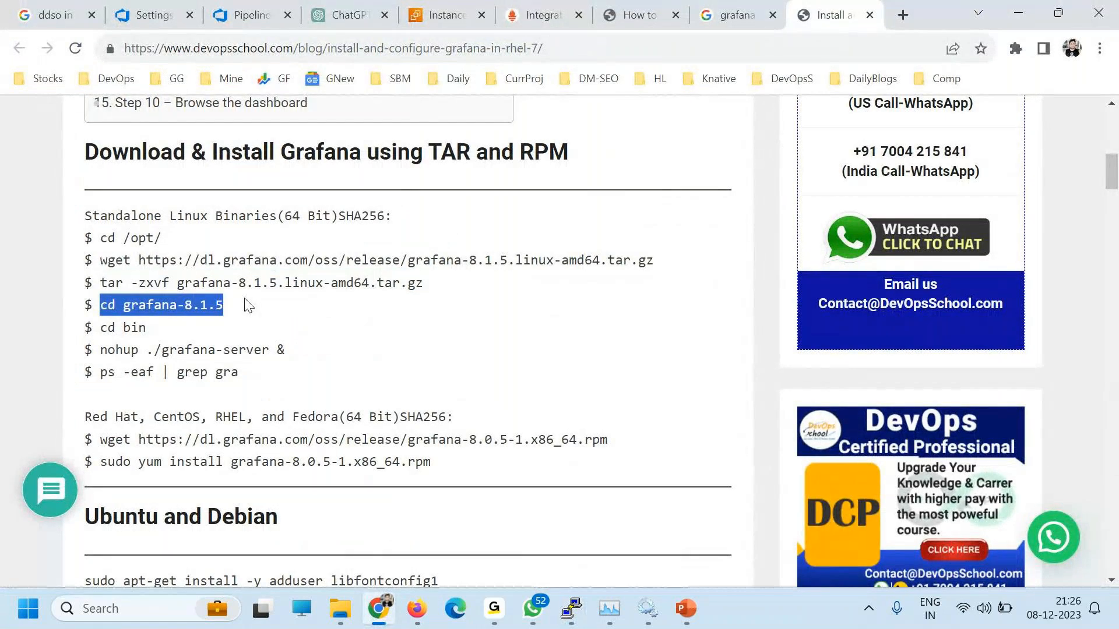
key("alt+Tab")
right_click(349, 242)
key("Return")
Step: Change into bin and list its grafana-server and grafana-cli files
key("alt+Tab")
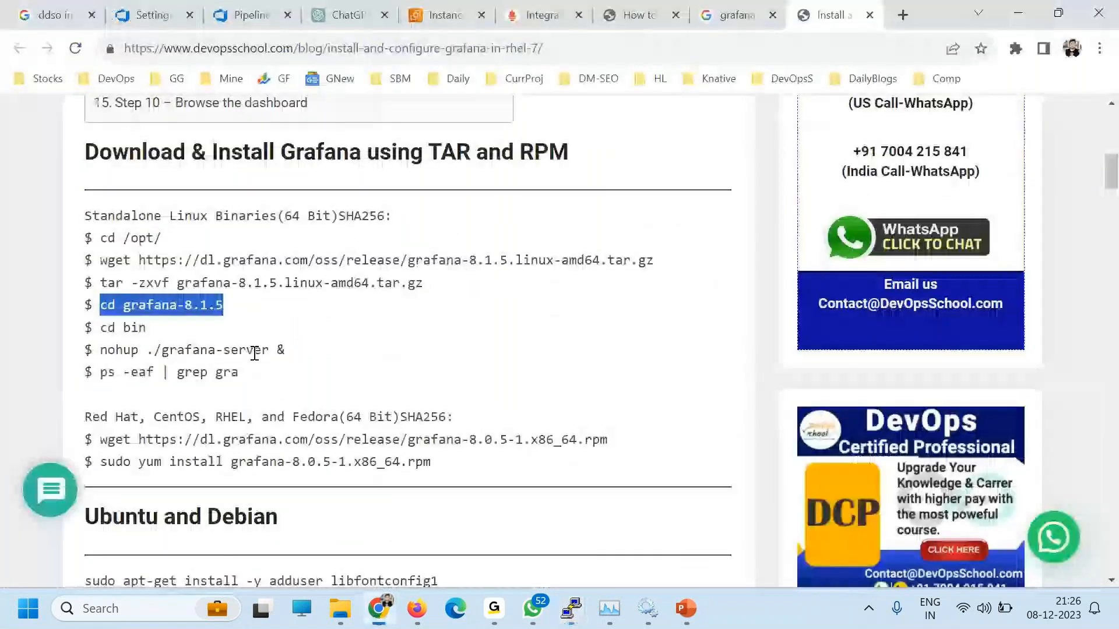
left_click_drag(101, 328, 256, 328)
key("ctrl+c")
key("alt+Tab")
right_click(390, 249)
key("Return")
type("ls")
key("Return")
key("alt+Tab")
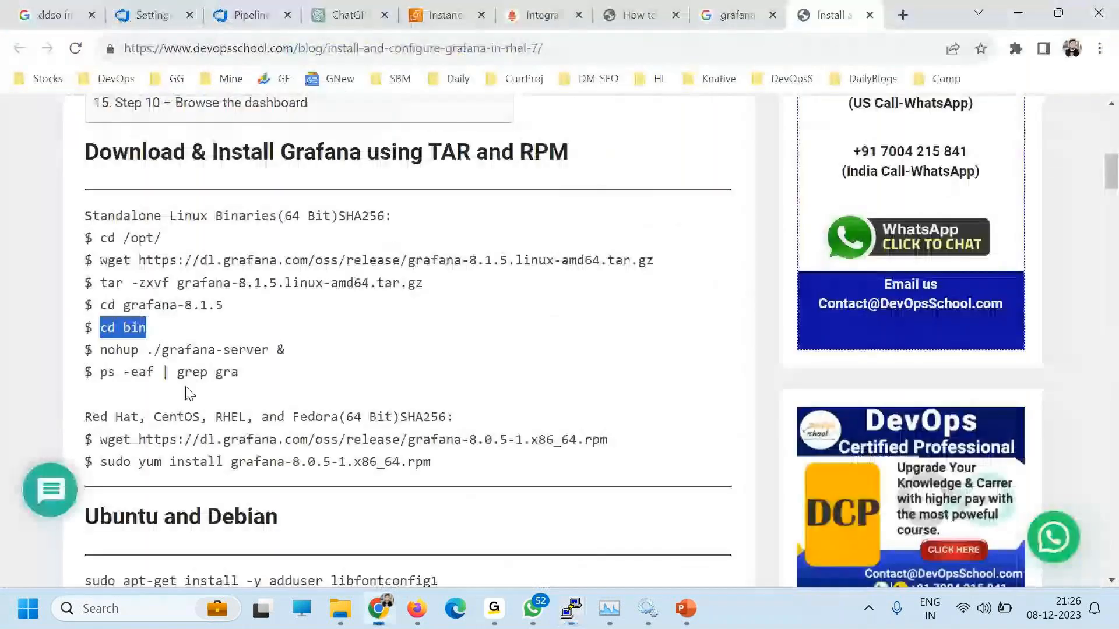
left_click_drag(100, 349, 294, 357)
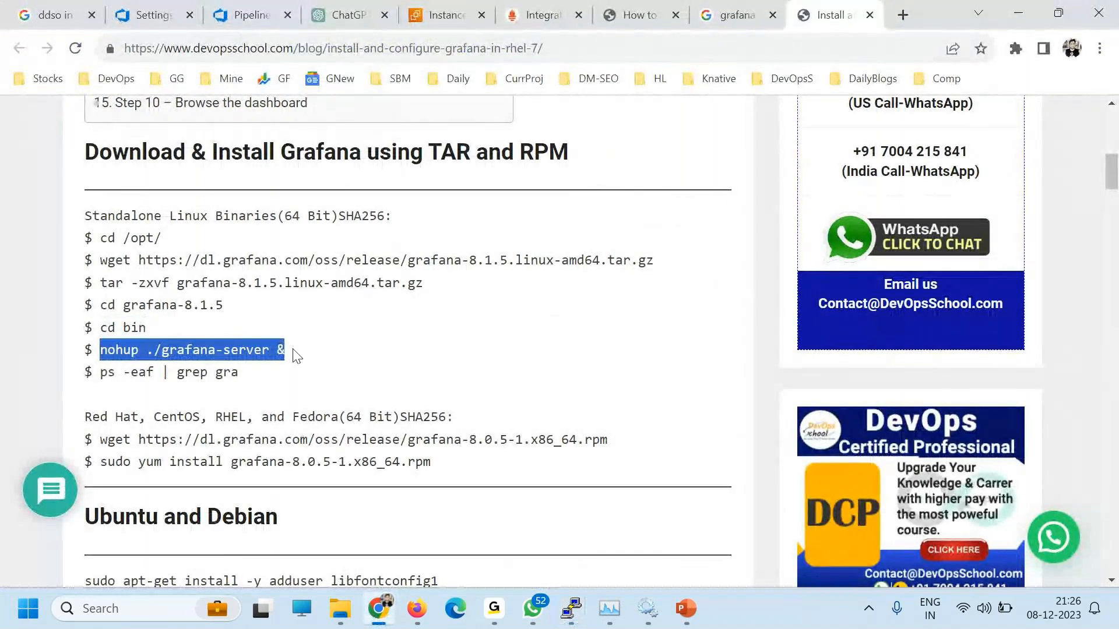
Step: Run 'nohup ./grafana-server &' in the terminal to start Grafana in the background
key("alt+Tab")
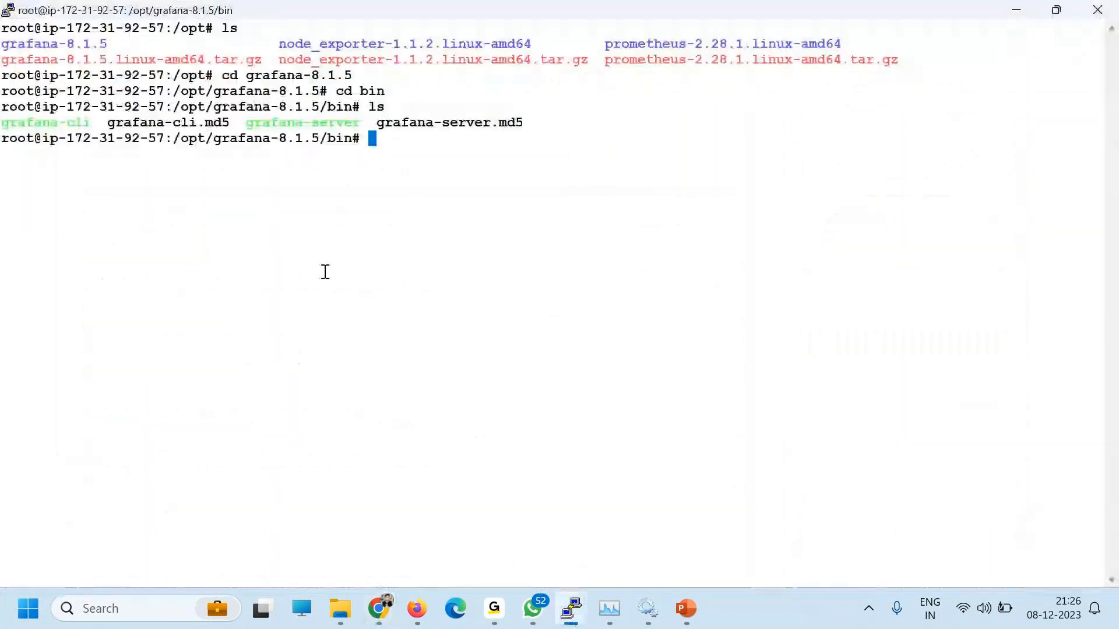
key("alt+Tab")
right_click(127, 354)
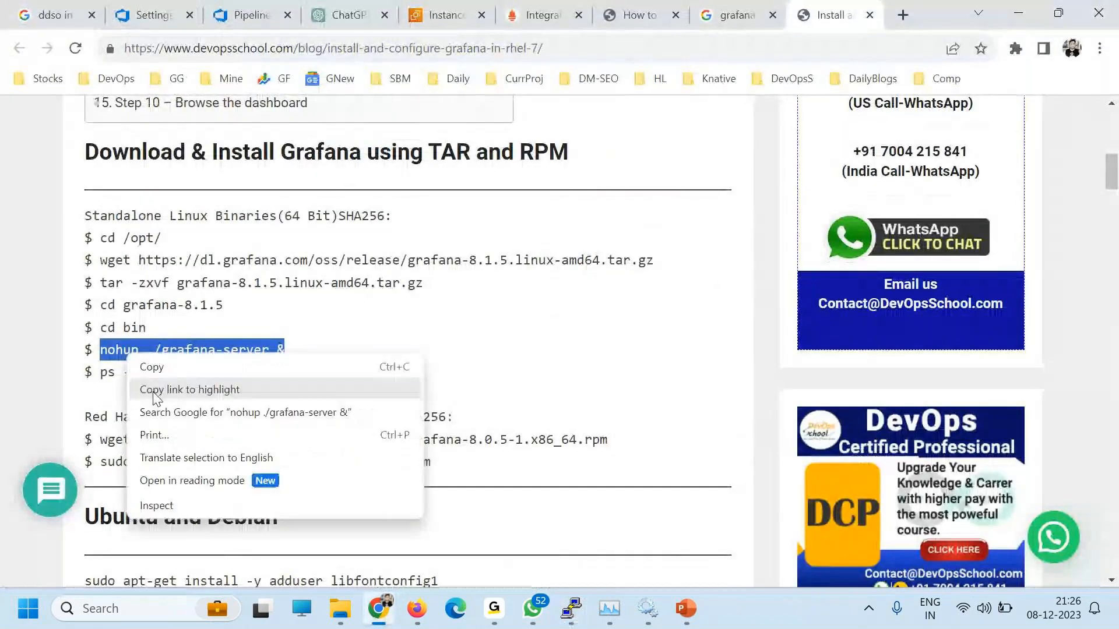
left_click(151, 368)
key("alt+Tab")
right_click(505, 143)
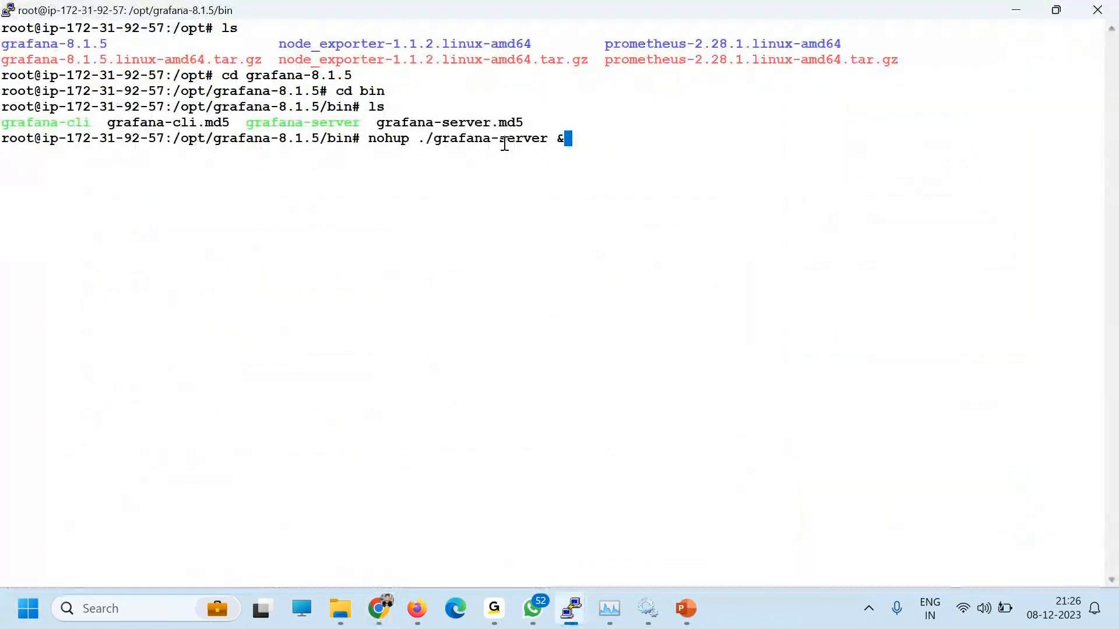
key("Return")
Step: Find the Grafana address on port 3000 and the default login in the guide
key("alt+Tab")
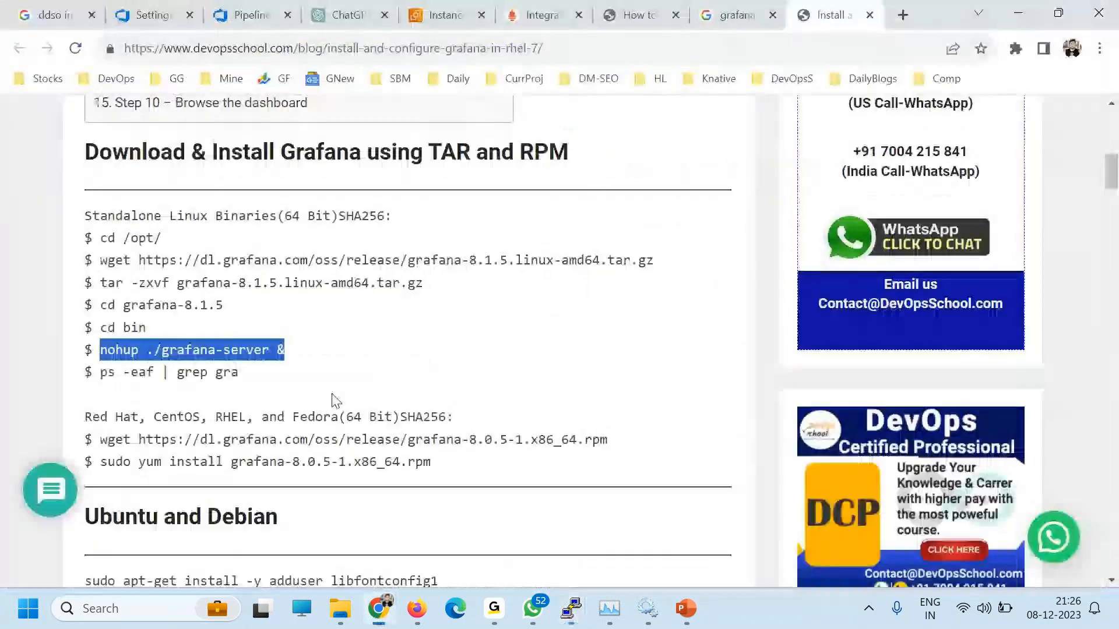
scroll(294, 424, "down", 10)
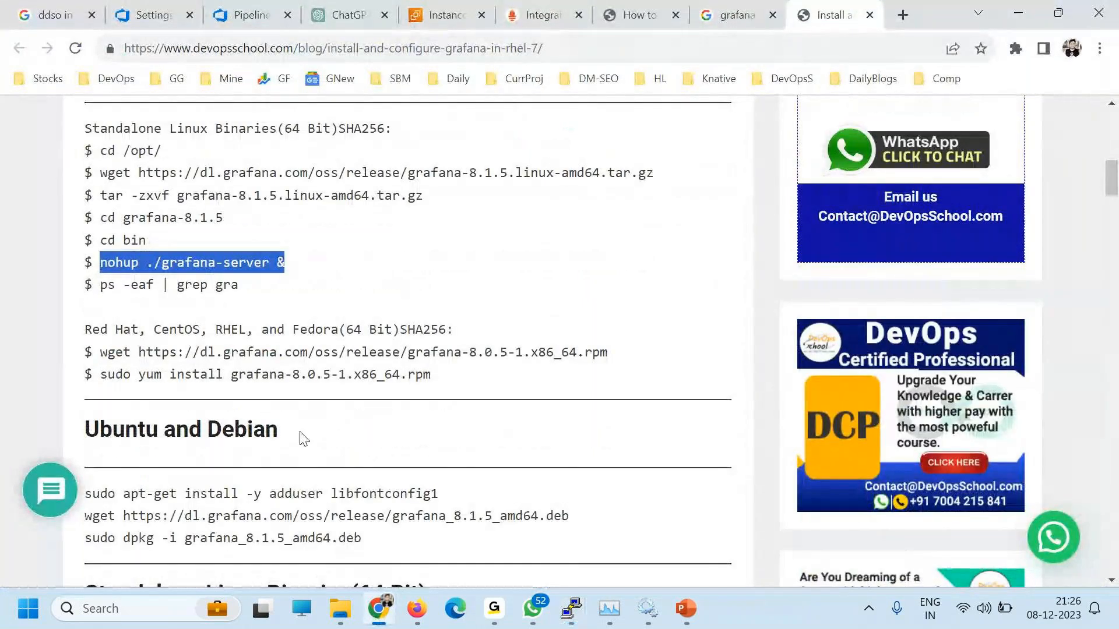
scroll(355, 474, "down", 15)
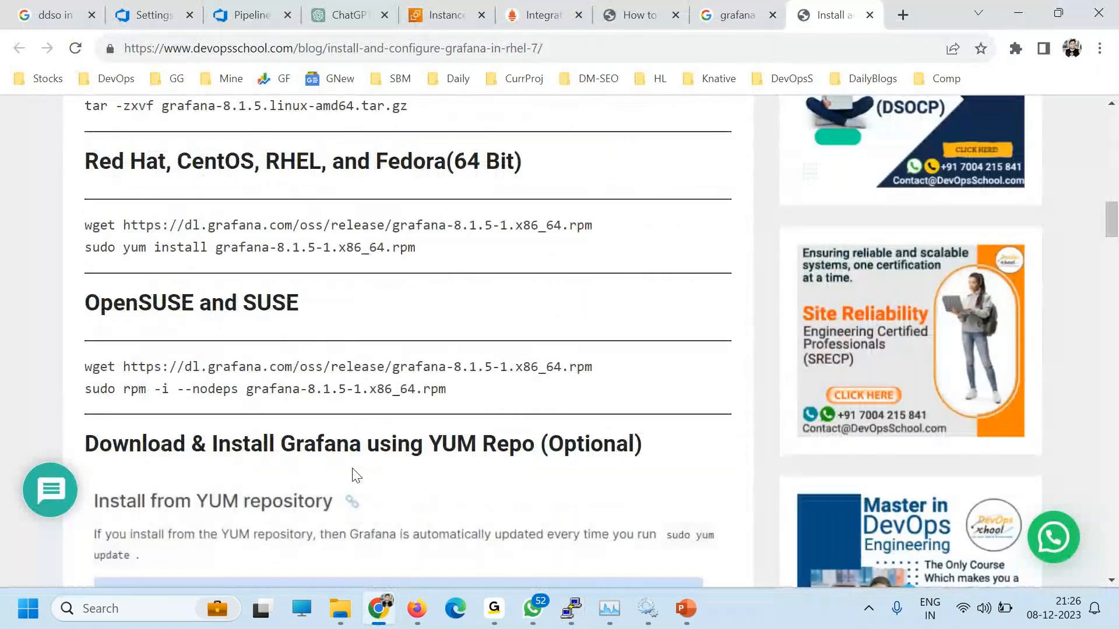
scroll(354, 468, "down", 11)
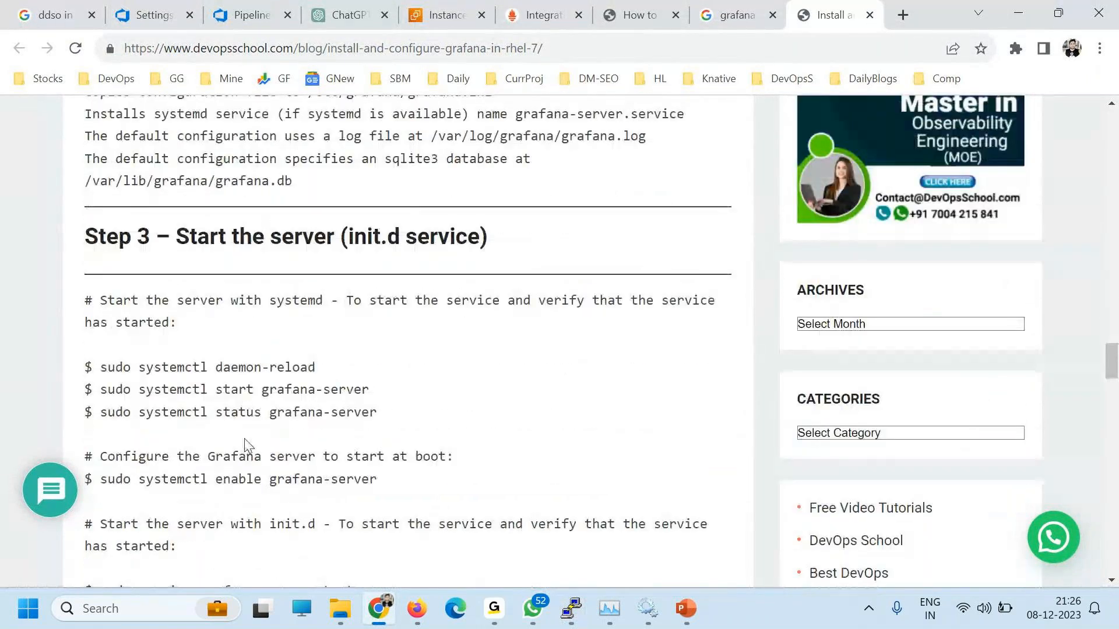
scroll(245, 443, "down", 12)
scroll(278, 437, "down", 14)
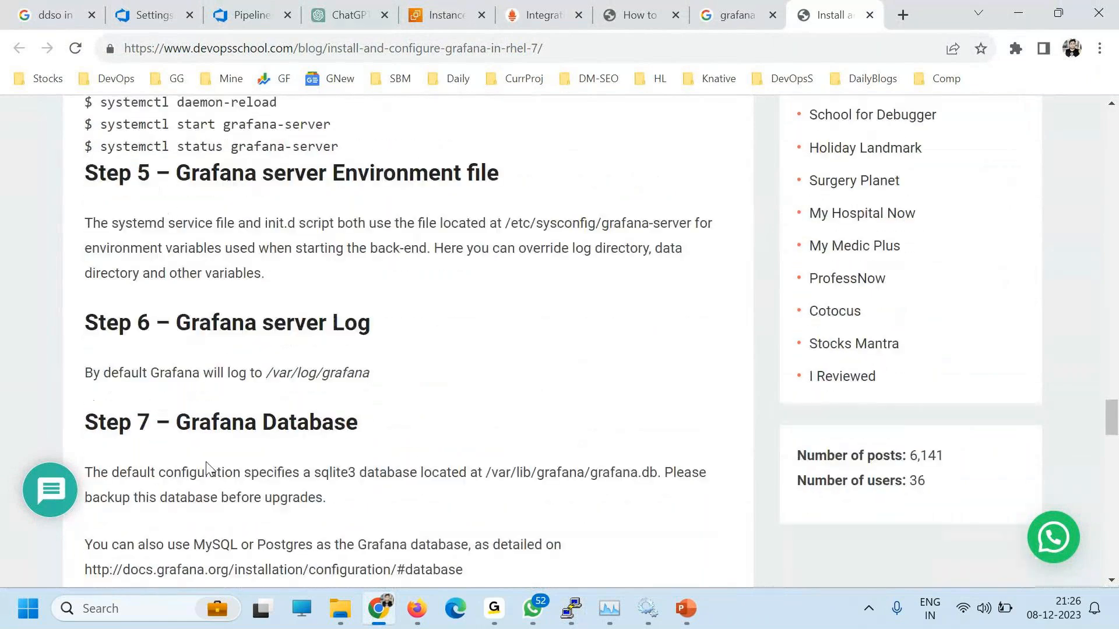
left_click_drag(108, 416, 164, 439)
left_click_drag(242, 470, 131, 416)
Step: Get a fresh terminal prompt, then return to the EC2 Instances page in Chrome
key("alt+Tab")
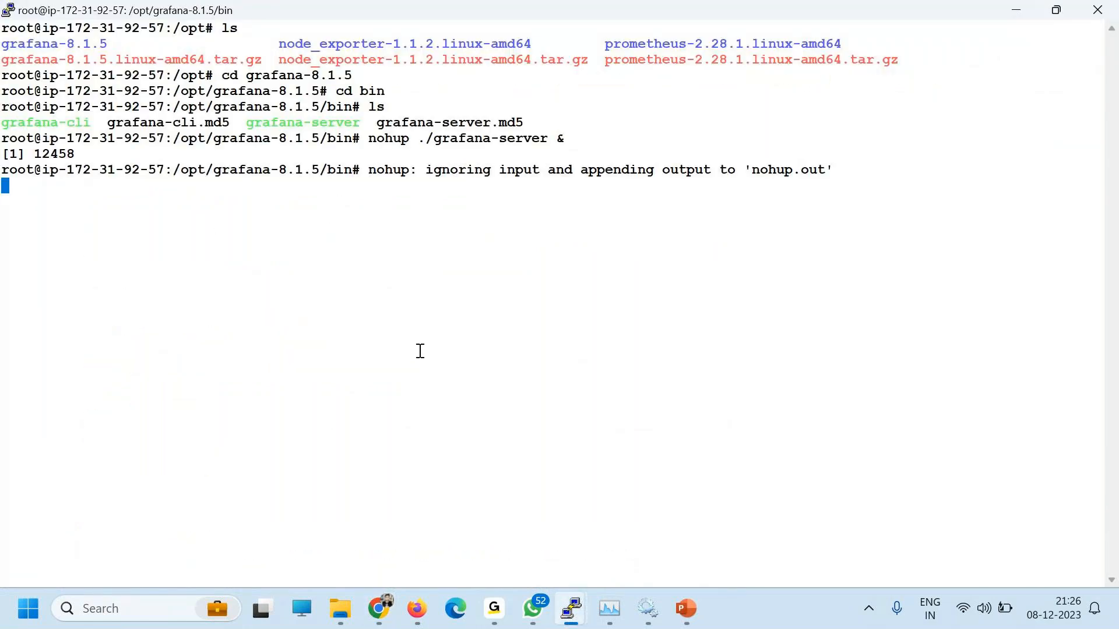
key("Return")
key("Return")
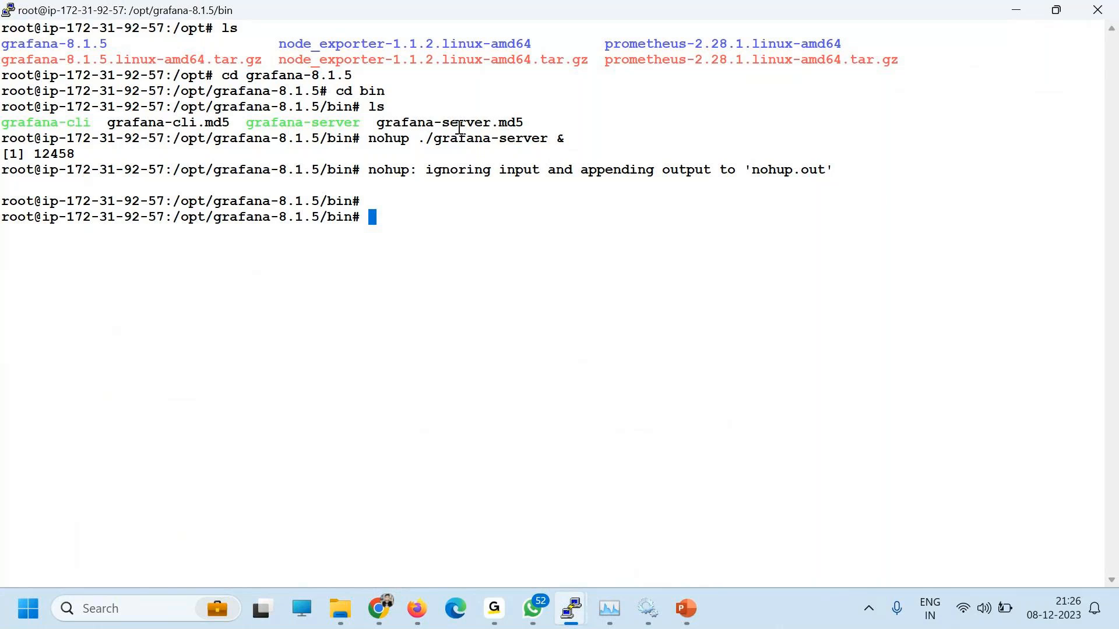
left_click(382, 604)
left_click(386, 604)
left_click(442, 17)
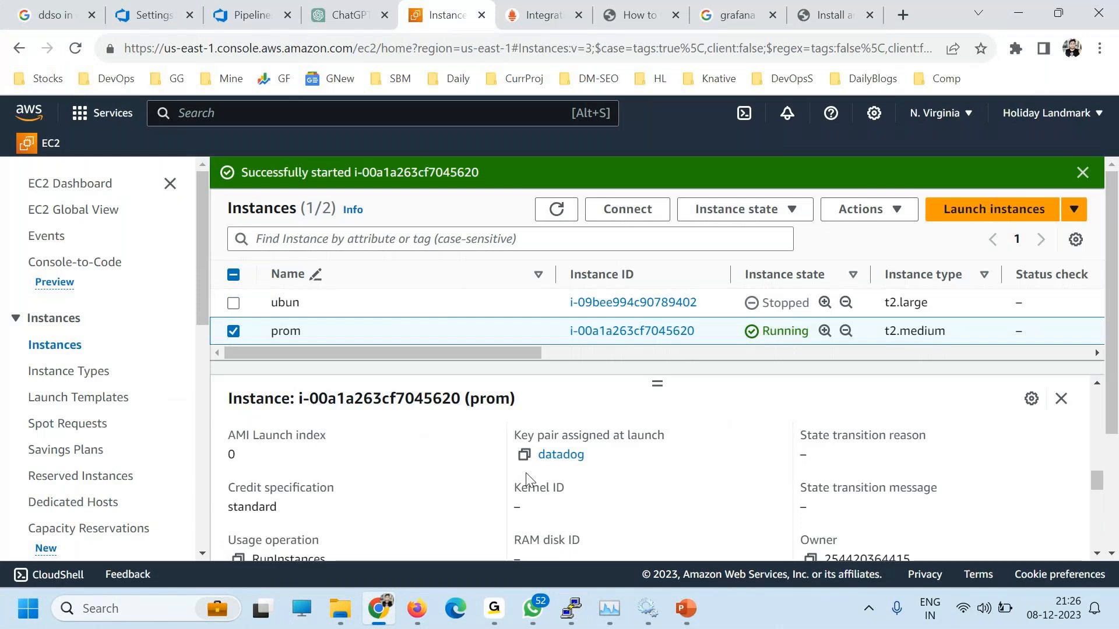
Step: Load the prom instance's public IP with :3000 in a new tab to reach Grafana's login
scroll(526, 473, "up", 10)
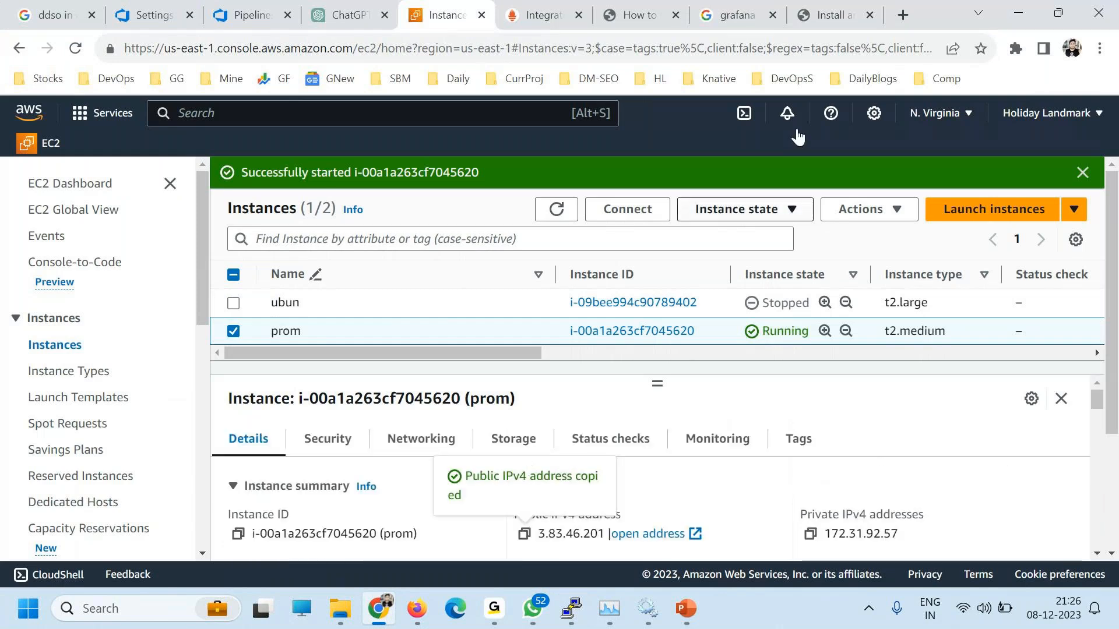
left_click(903, 14)
key("ctrl+v")
type(":")
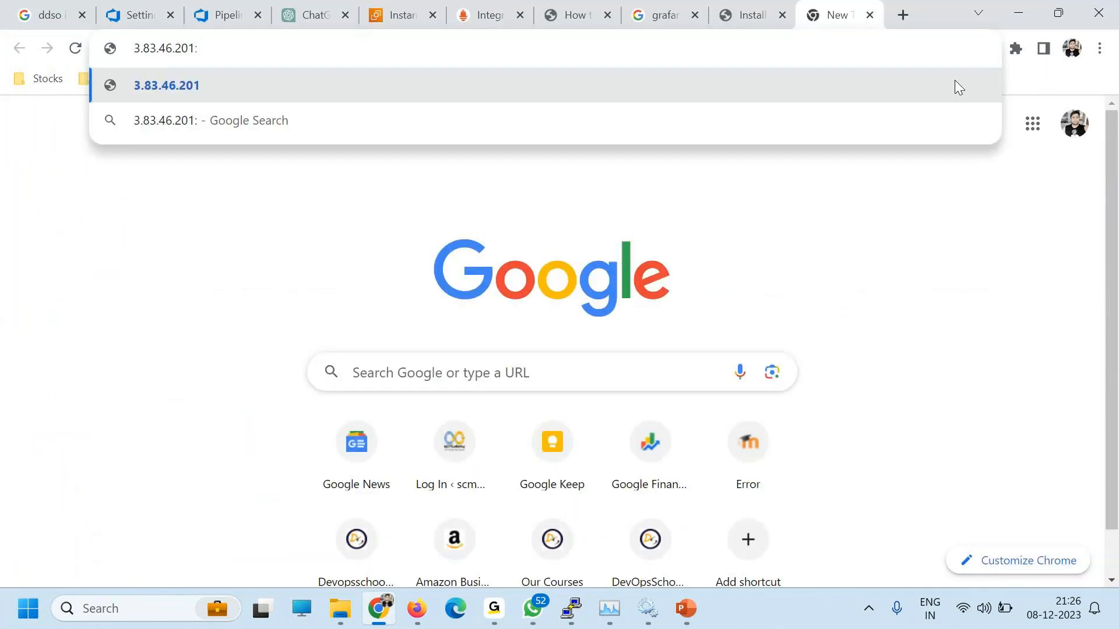
type("3000")
key("Return")
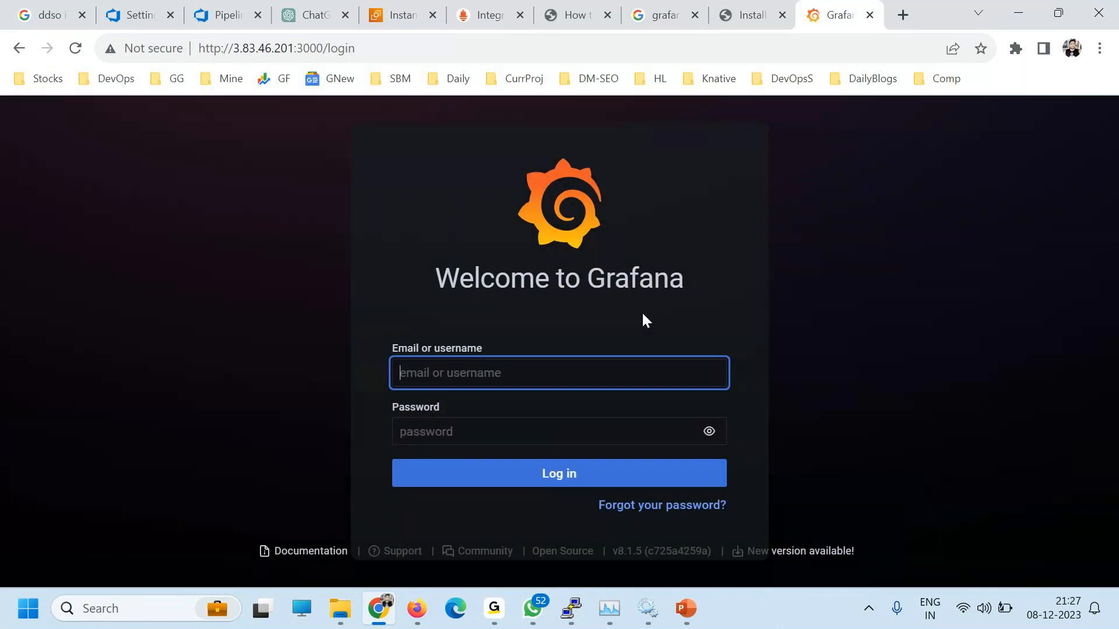
Step: Log in to Grafana with the default admin credentials and dismiss the browser's password warnings
type("admin")
key("Tab")
type("admin")
key("Return")
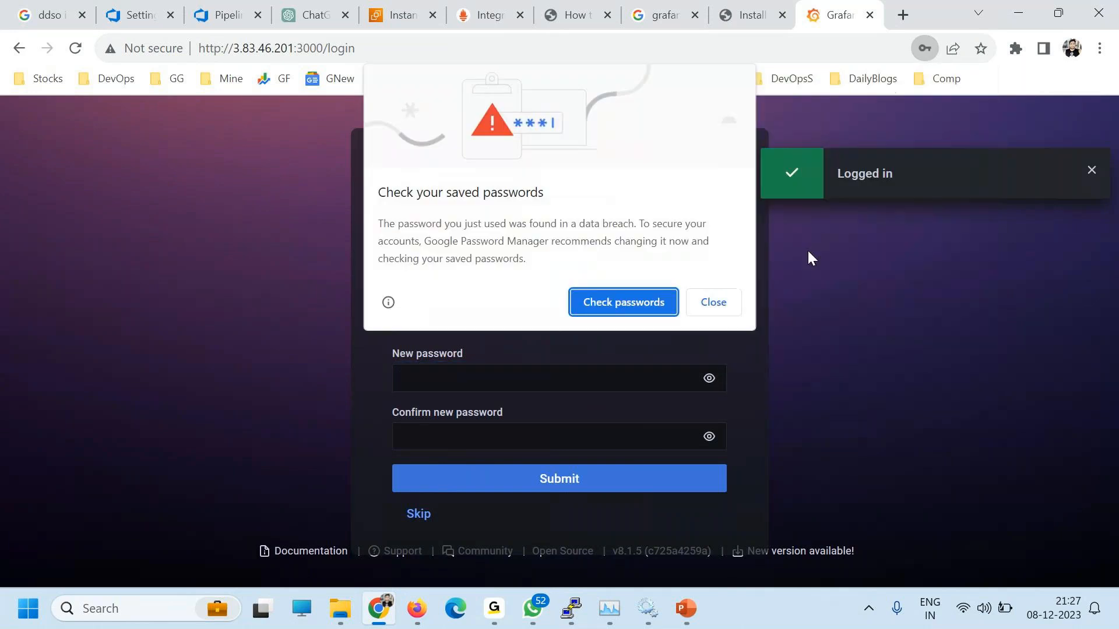
left_click(700, 300)
left_click(895, 301)
Step: Enter and submit a new admin password, declining to save it in Chrome
left_click(532, 363)
type("admin123")
key("Tab")
key("Tab")
type("admin123")
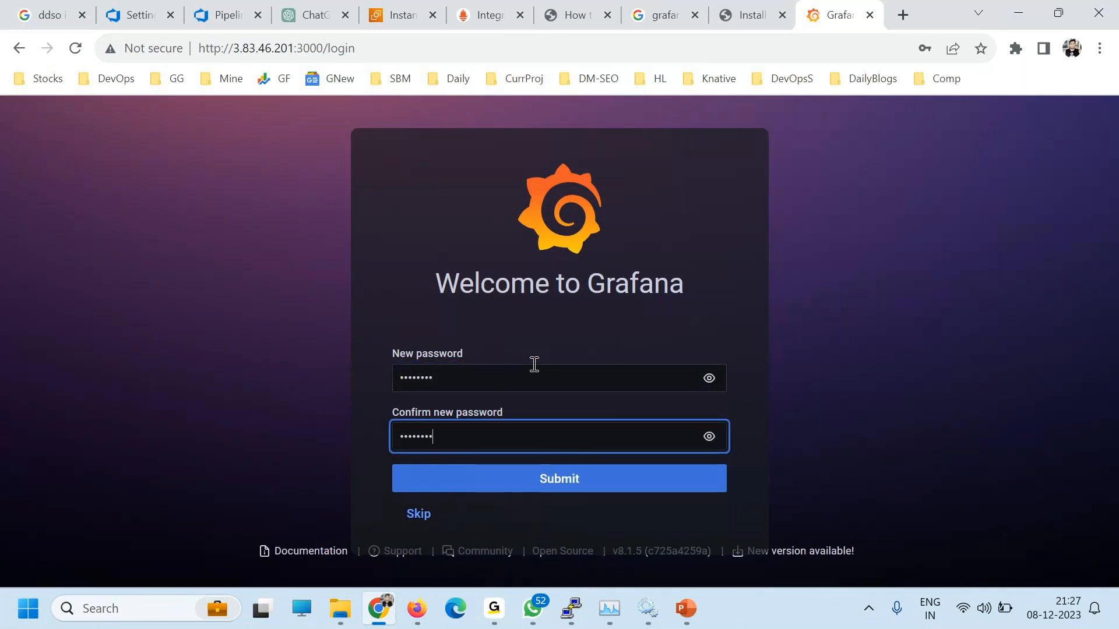
left_click(560, 475)
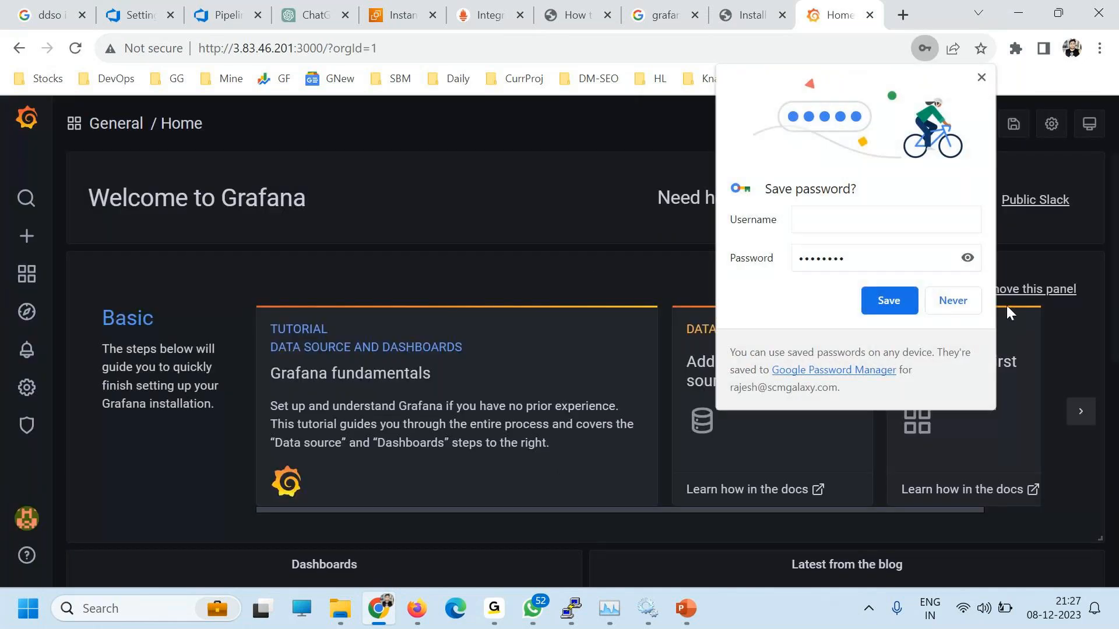
left_click(964, 305)
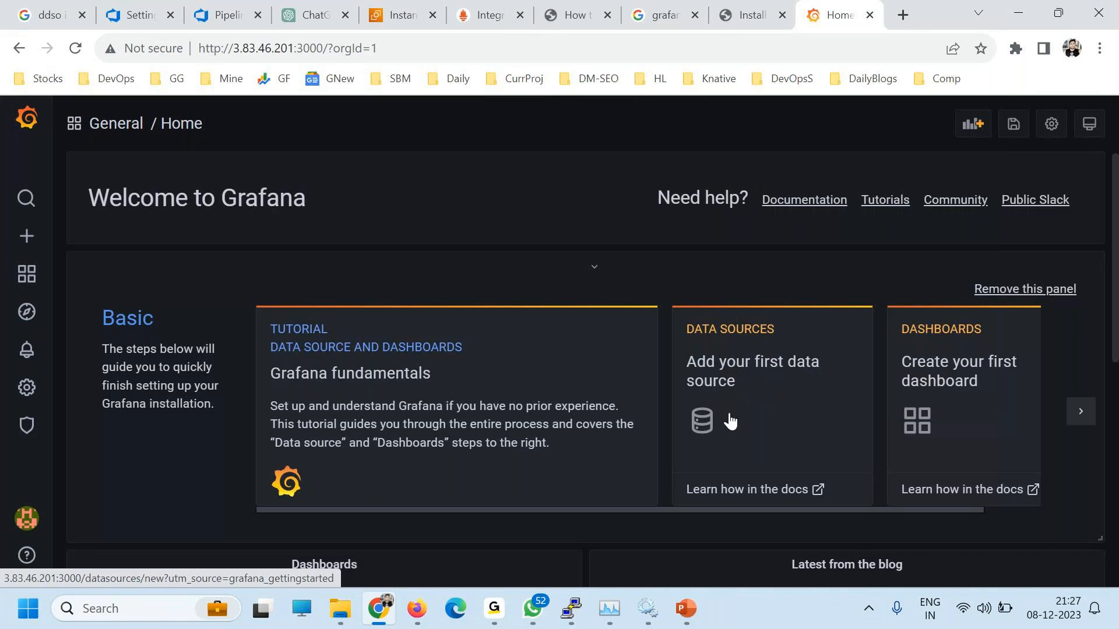
Step: Bring the ubuntu PuTTY terminal session to the front
left_click(505, 613)
left_click(411, 215)
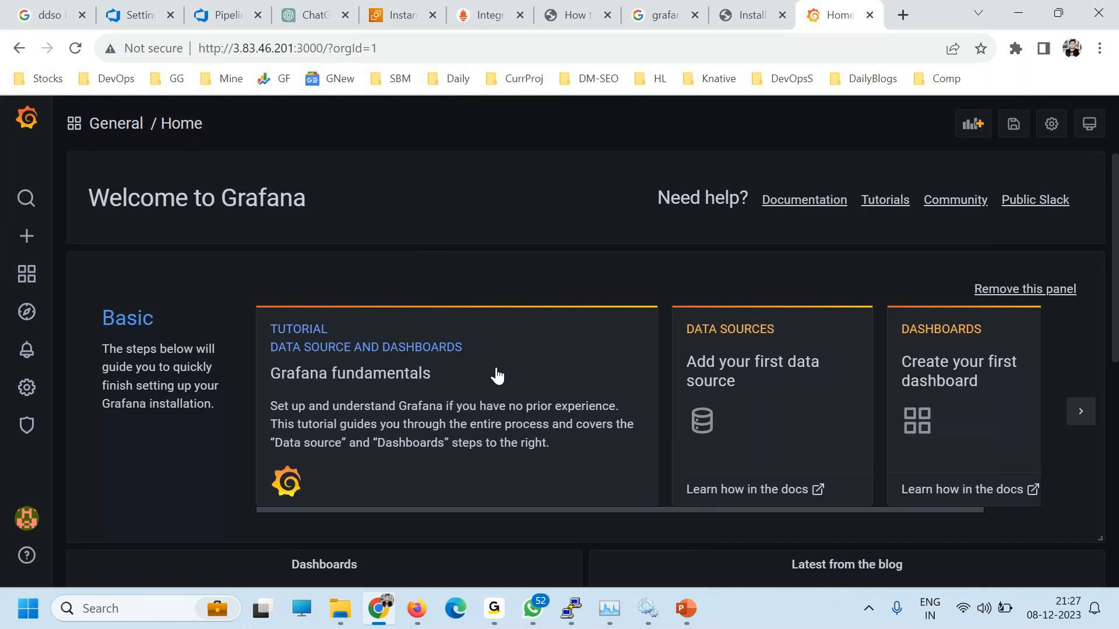
mouse_move(571, 609)
left_click(475, 545)
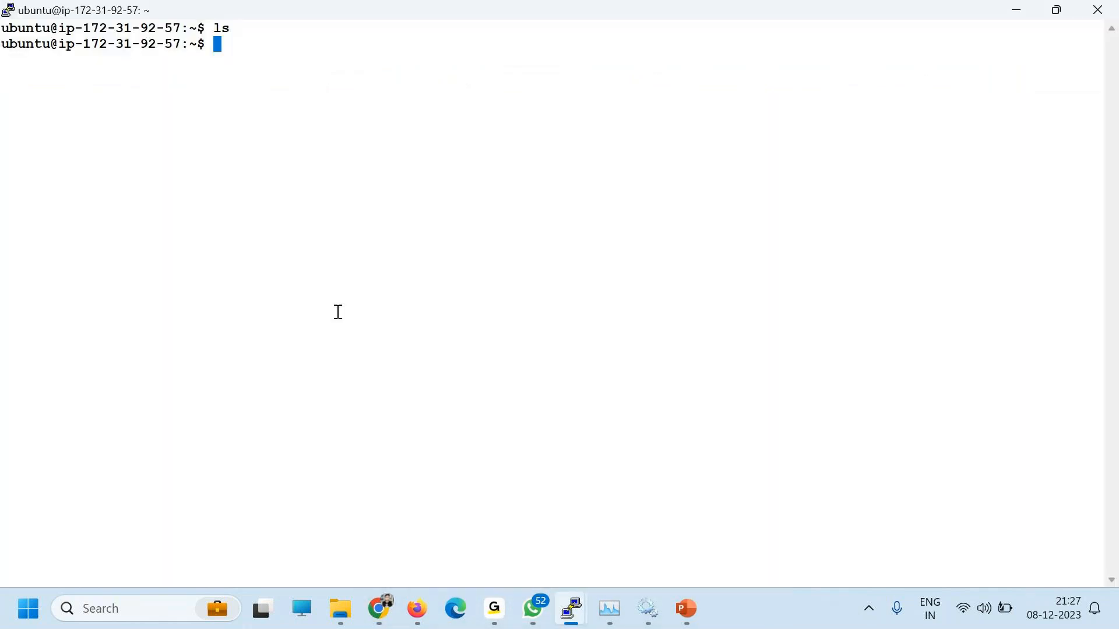
Step: Change into /opt/prometheus-2.28.1.linux-amd64 and list its contents
type("cd /opt/")
key("Return")
type("ls")
key("Return")
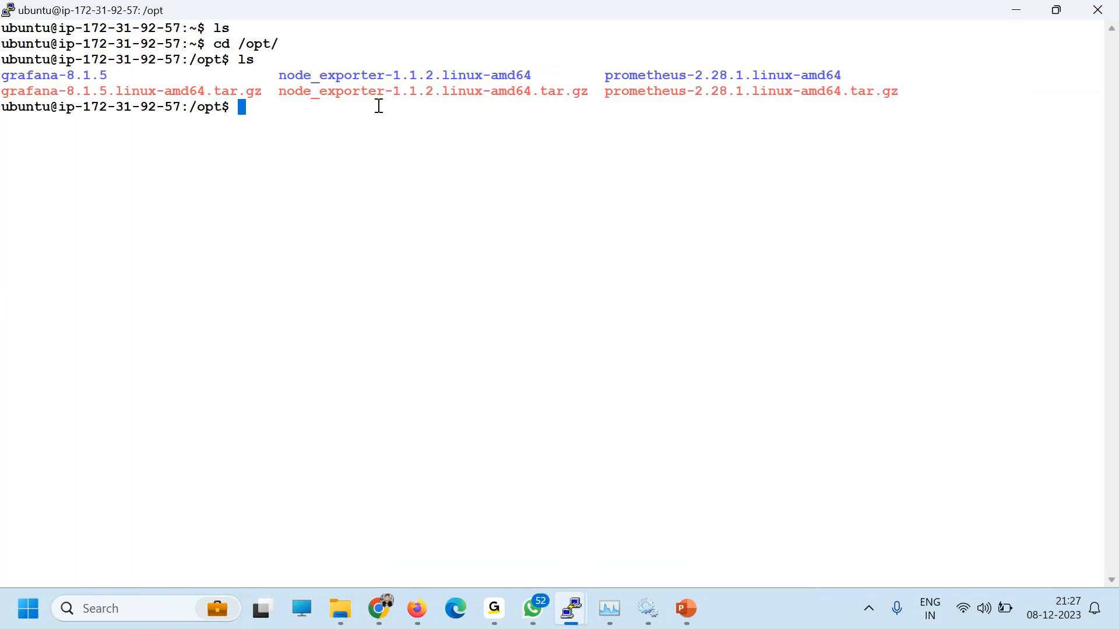
double_click(661, 79)
type("cd")
right_click(472, 185)
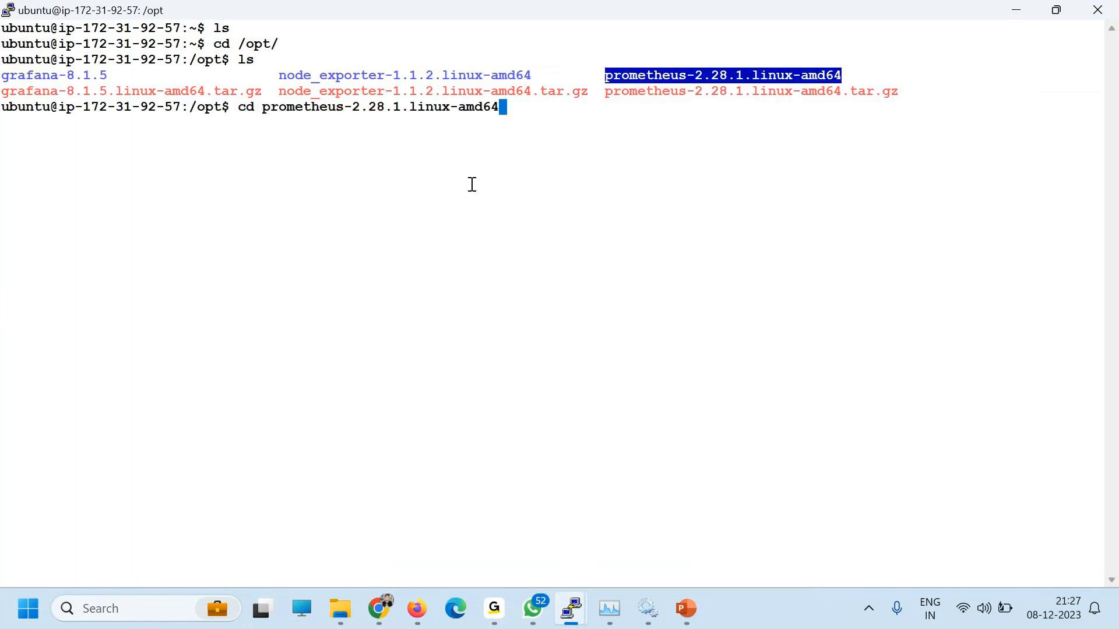
key("Return")
type("ls")
key("Return")
Step: Review the command history and try launching ./prometheus, which fails
type("history")
key("Return")
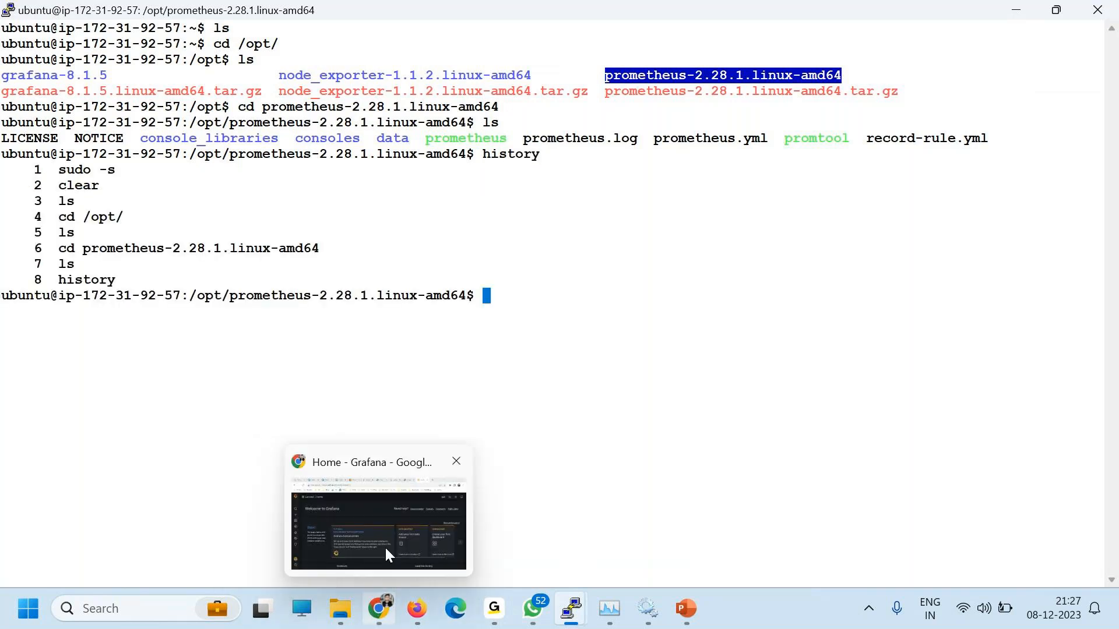
left_click(545, 356)
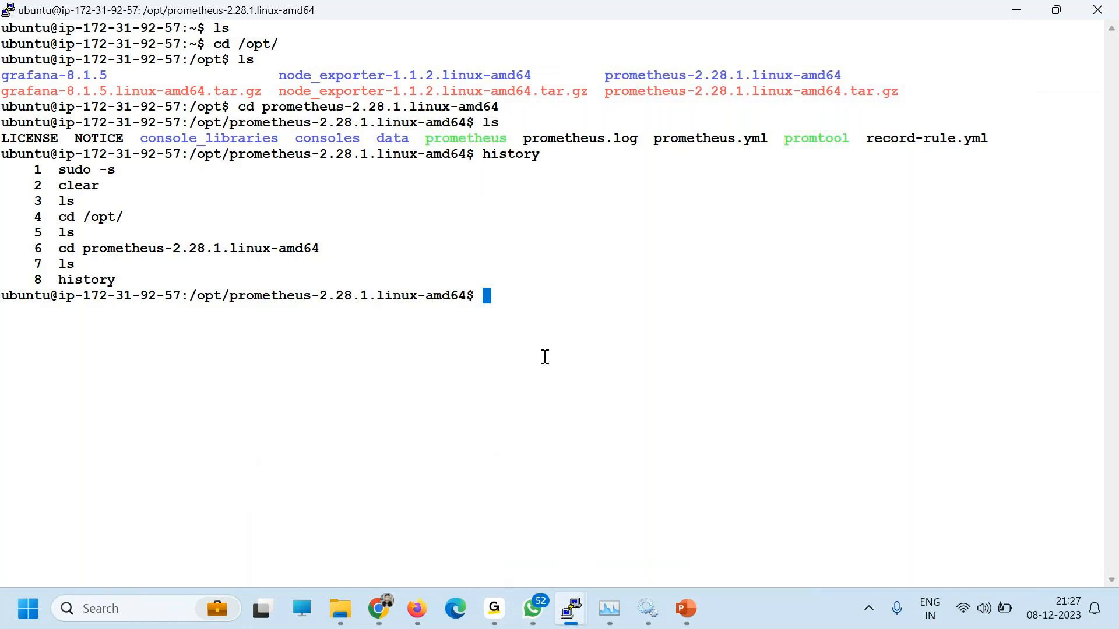
type("./")
double_click(466, 138)
right_click(720, 292)
key("Return")
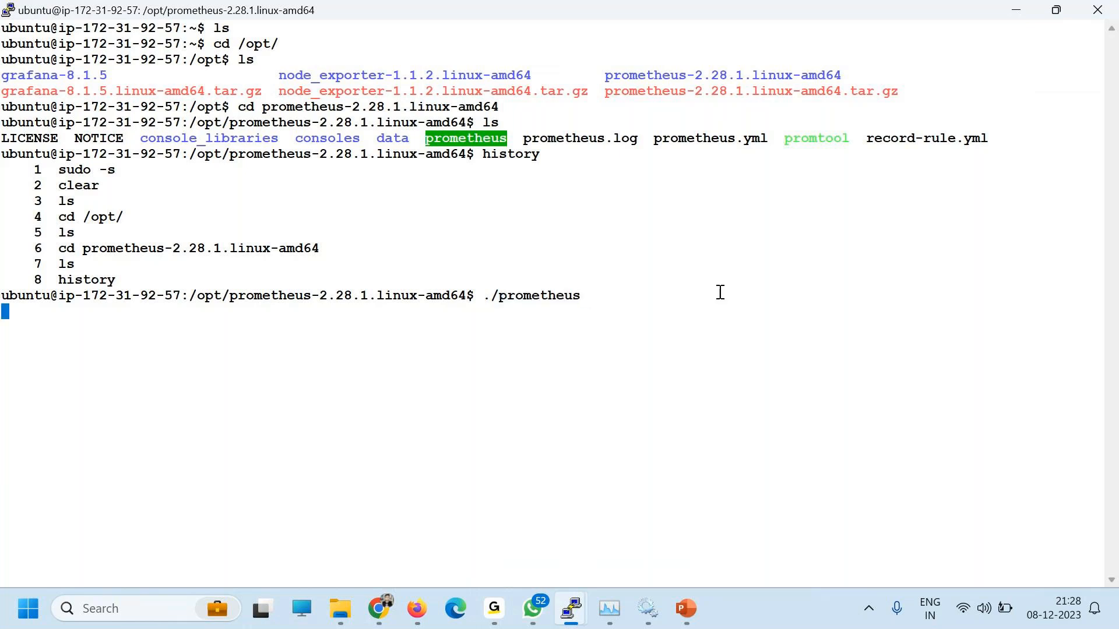
key("Return")
key("Return")
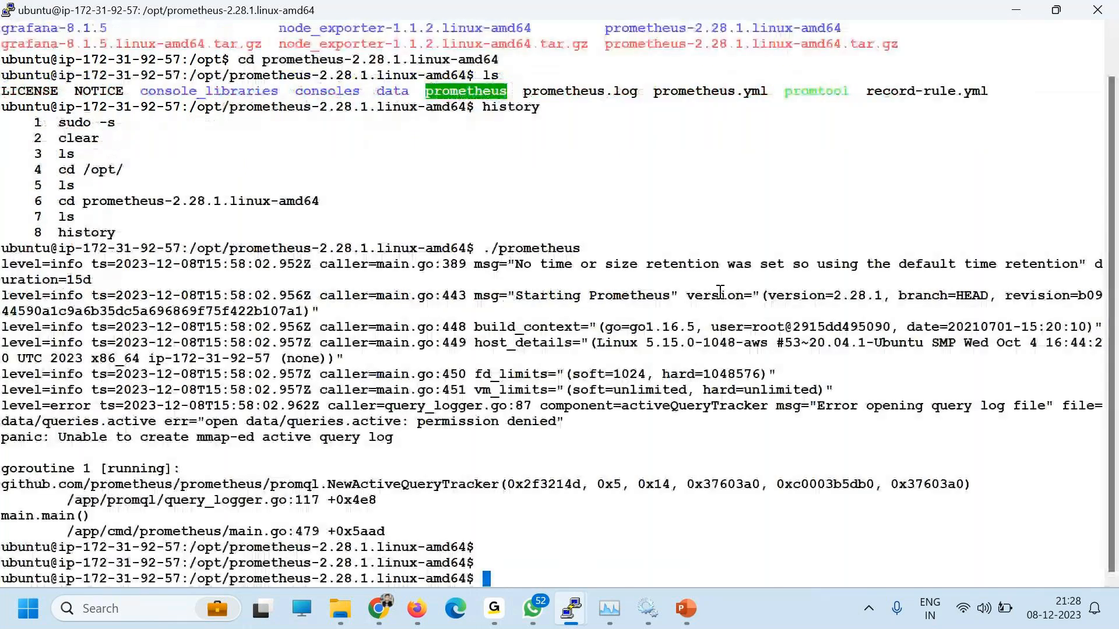
Step: Clear the screen and switch to a root shell with sudo -s
type("ps")
key("BackSpace")
key("BackSpace")
key("ctrl+l")
type("l")
key("Return")
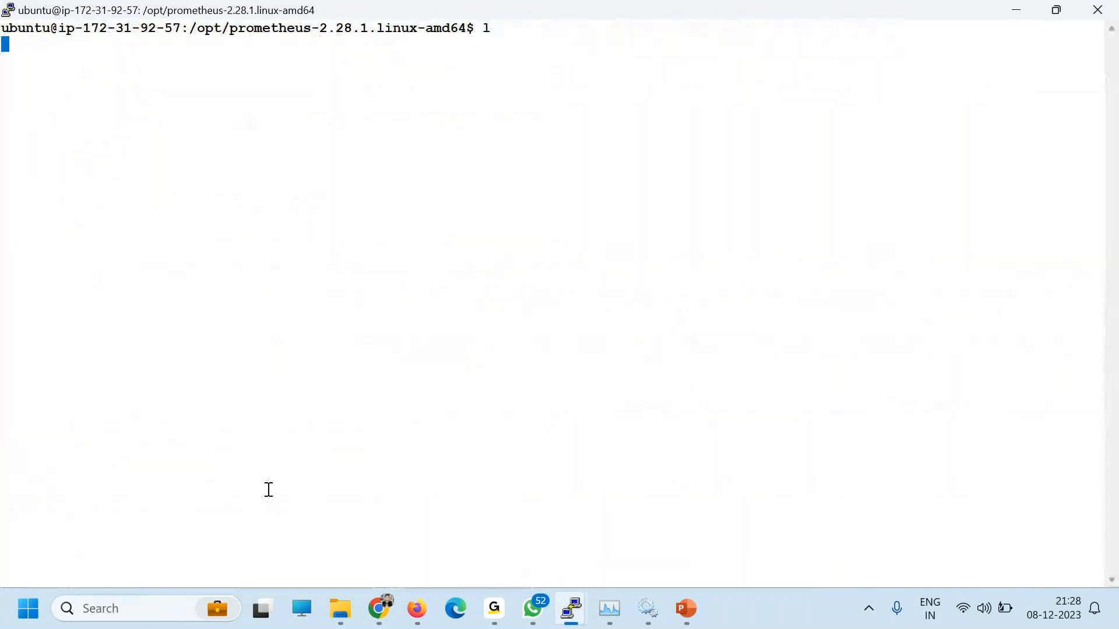
type("sudo -s")
key("Return")
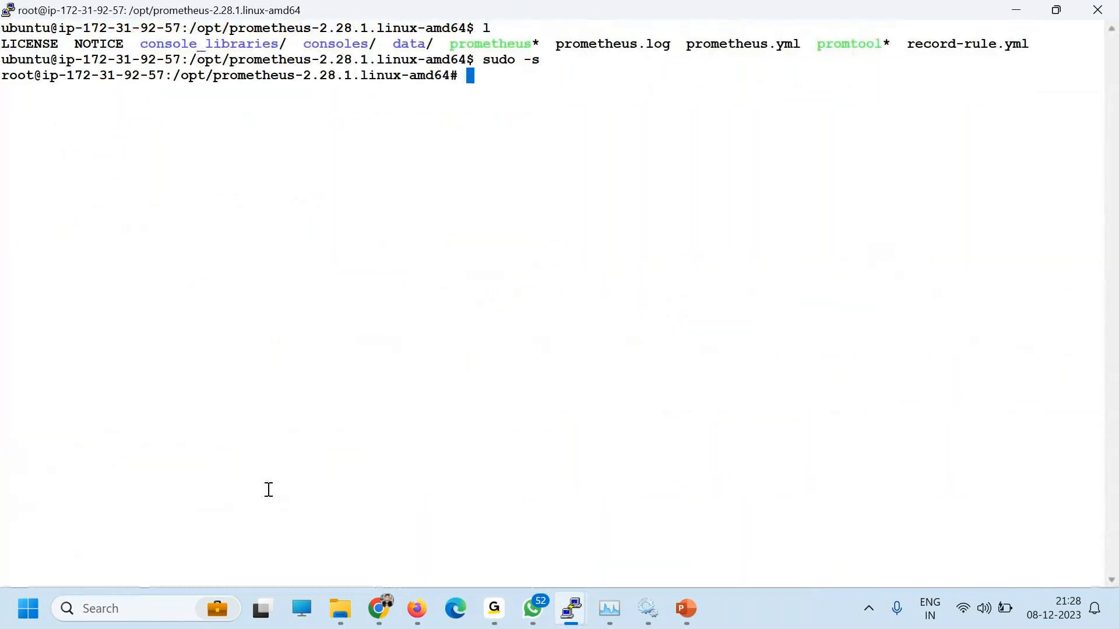
type("ls")
key("Return")
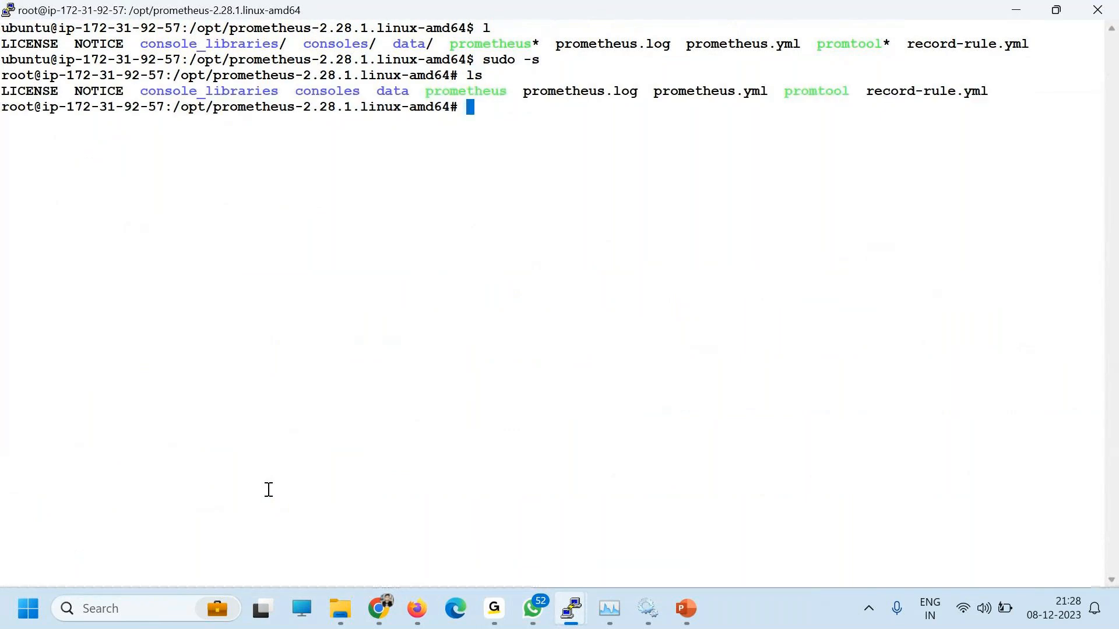
Step: Start ./prometheus as root until it reports ready for web requests
double_click(467, 92)
key("ctrl+c")
type("./")
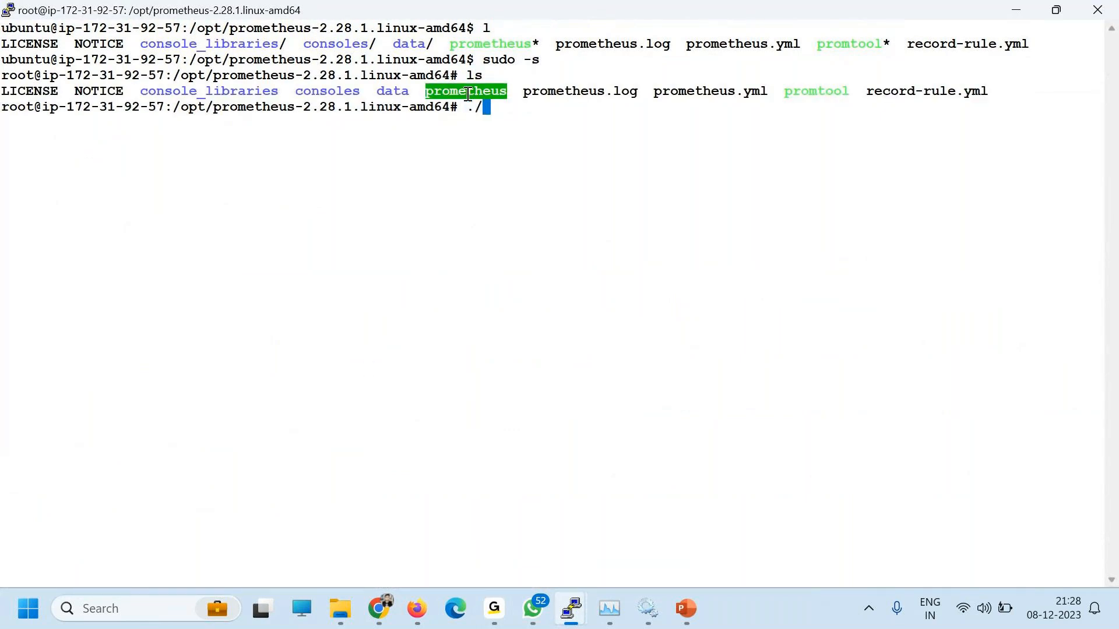
right_click(607, 92)
key("Return")
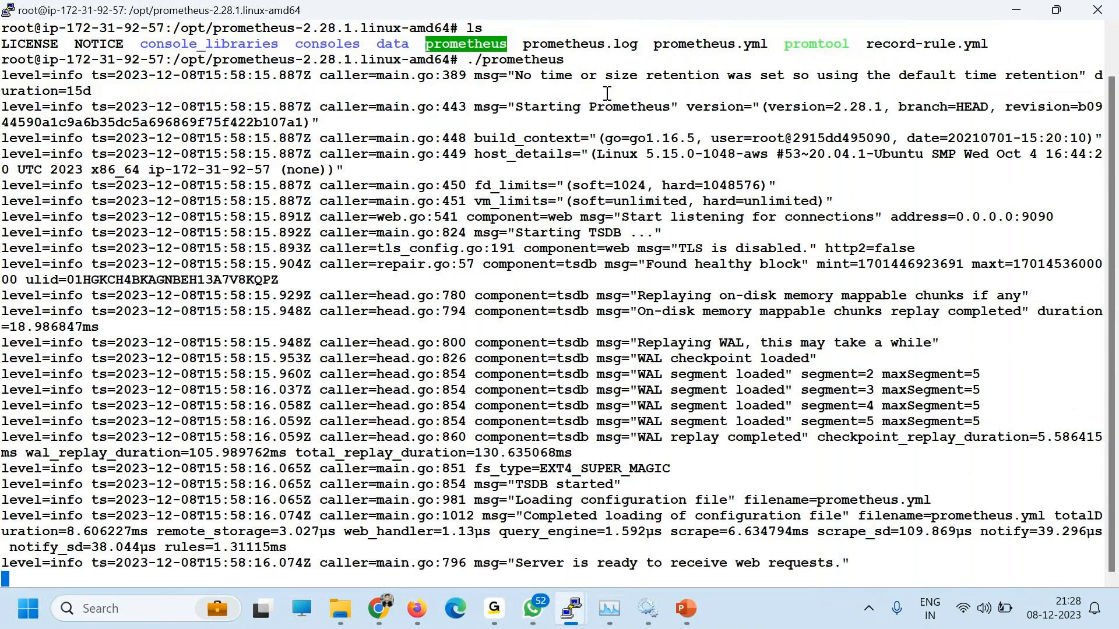
left_click_drag(548, 563, 491, 576)
key("alt+Tab")
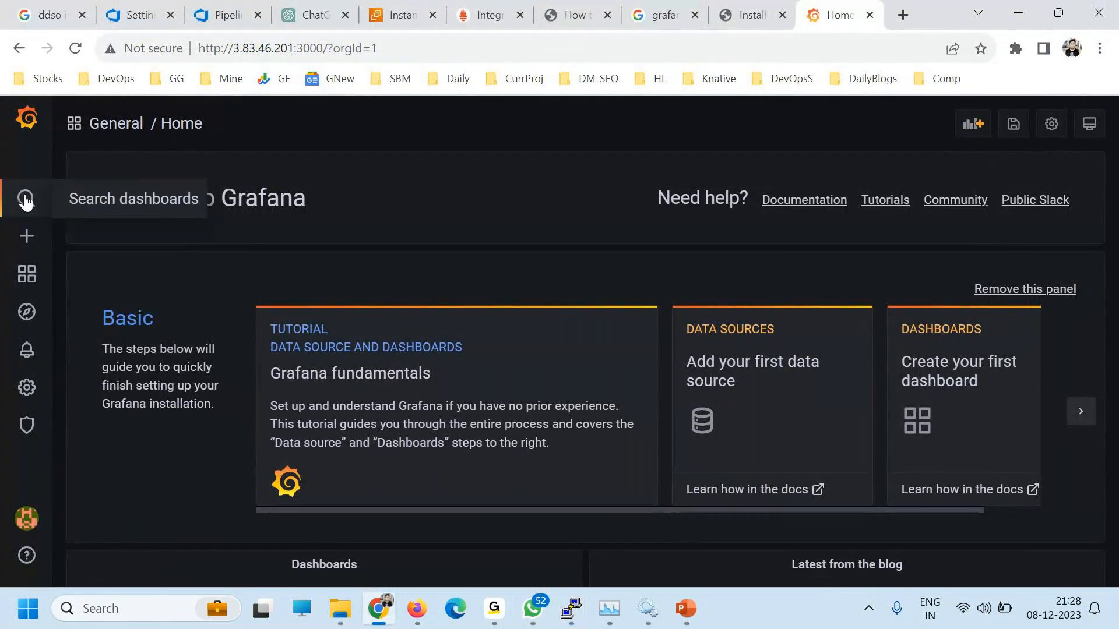
Step: Look through the new dashboard and new folder forms, the playlists and the library panels, then return home
mouse_move(26, 237)
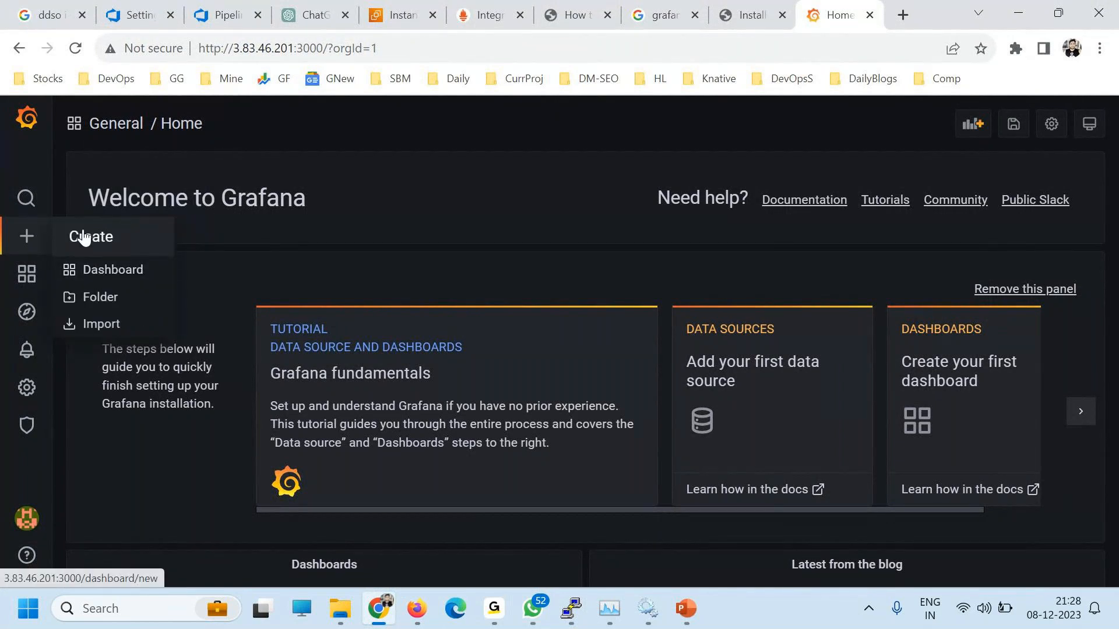
left_click(99, 268)
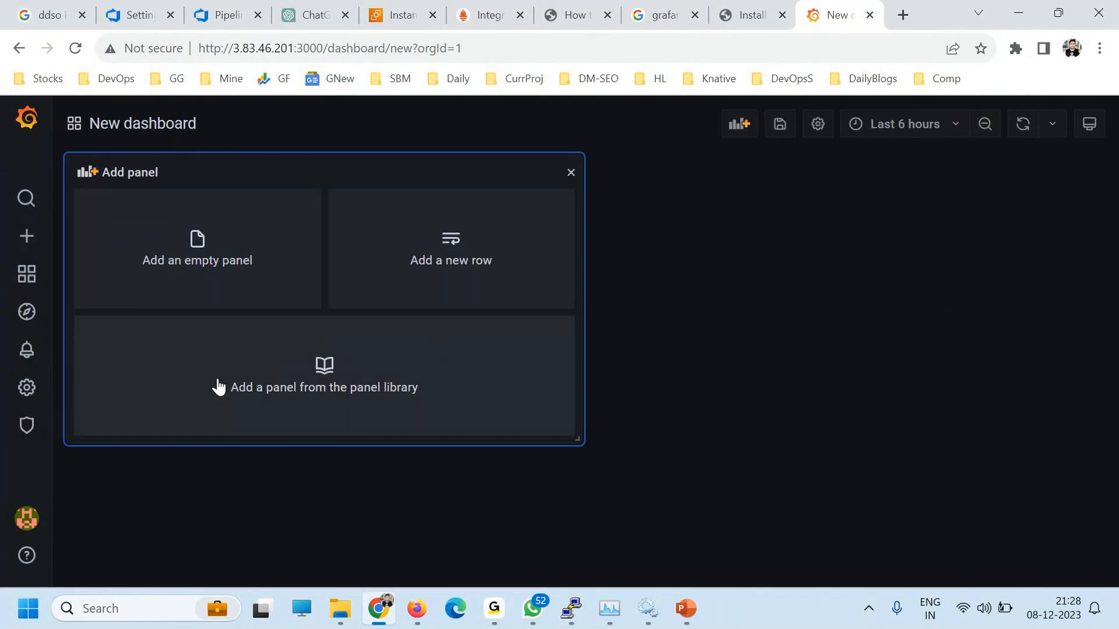
mouse_move(27, 239)
left_click(99, 297)
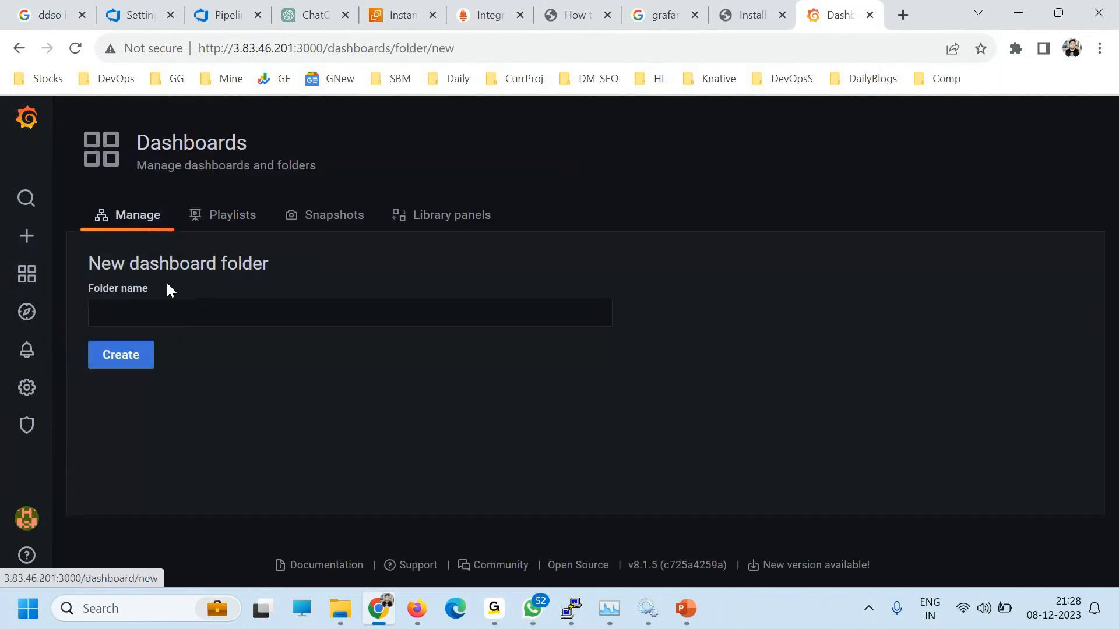
left_click(206, 212)
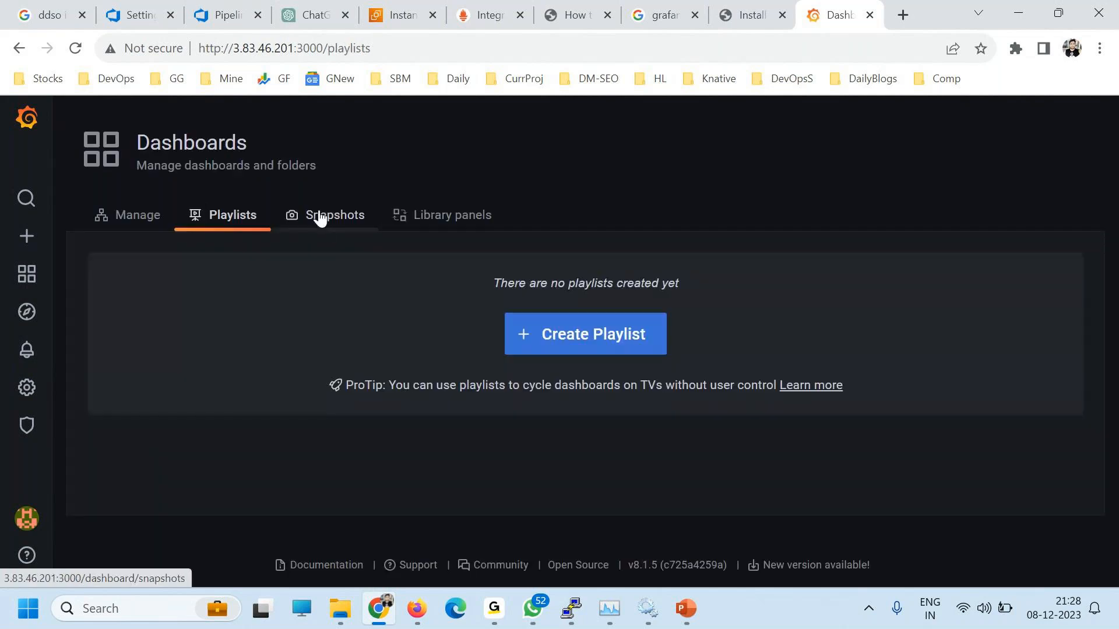
left_click(452, 215)
left_click(29, 271)
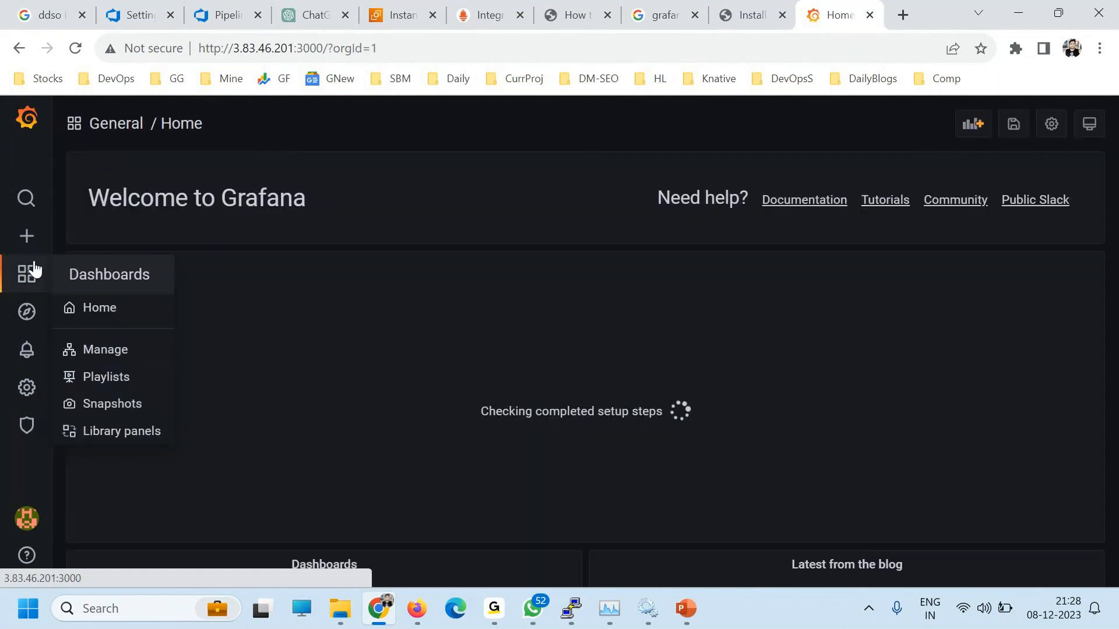
Step: Check Explore's data source list, then browse the alerting notification channels and alert rules
left_click(29, 313)
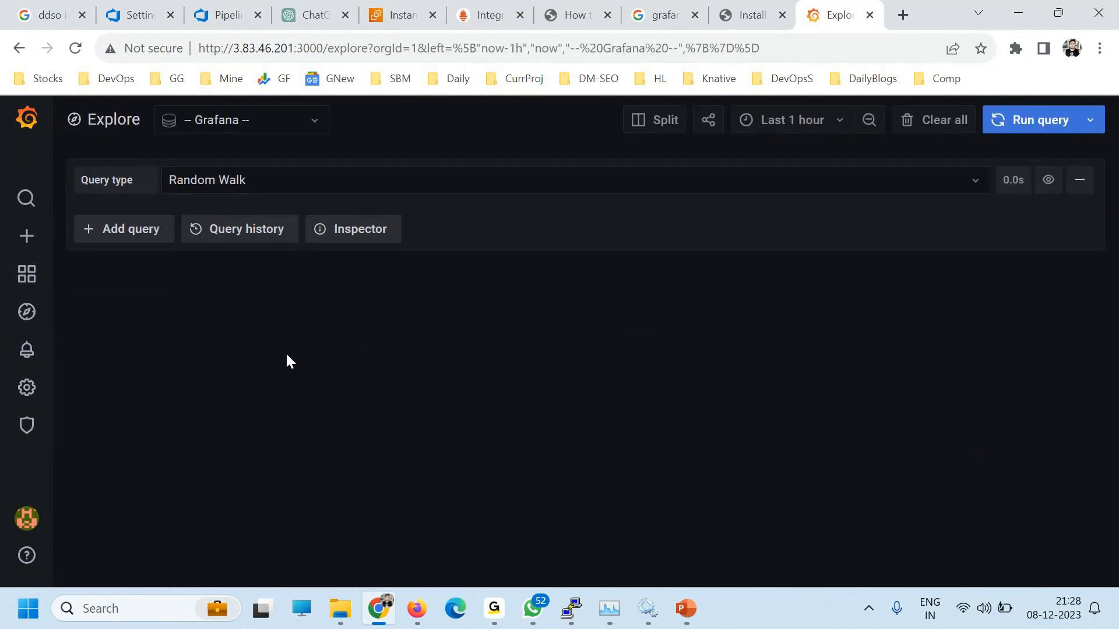
left_click(232, 119)
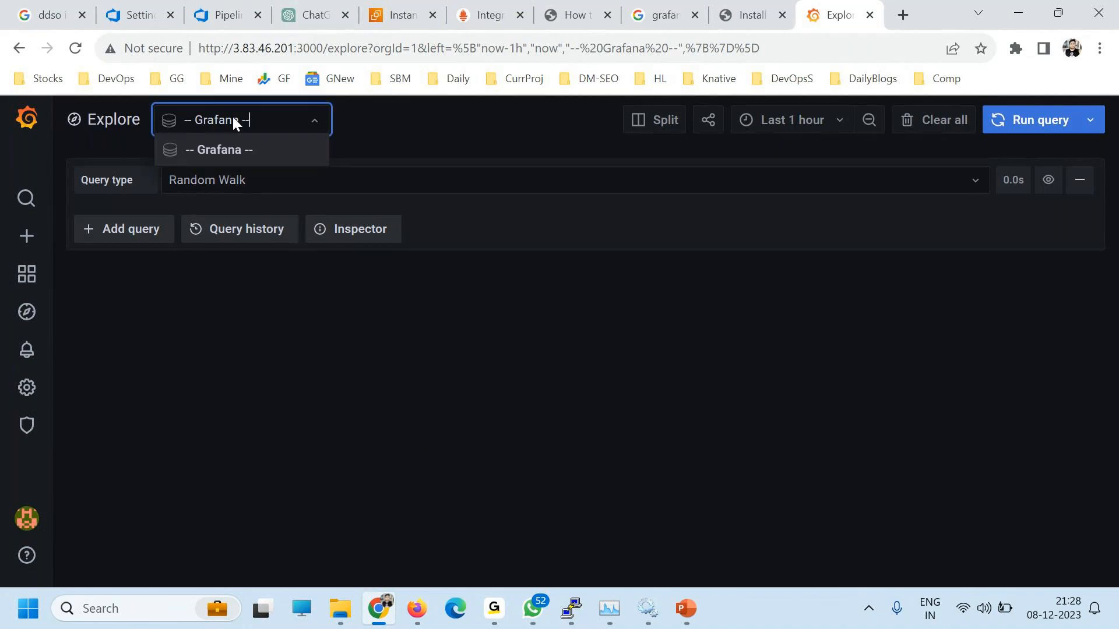
left_click(191, 347)
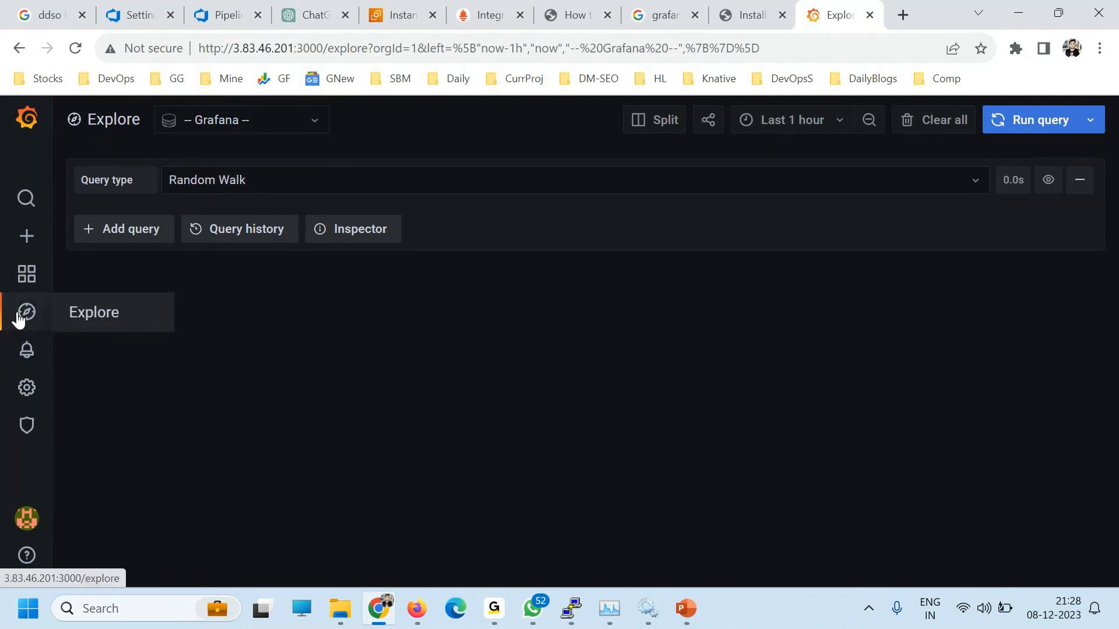
mouse_move(36, 368)
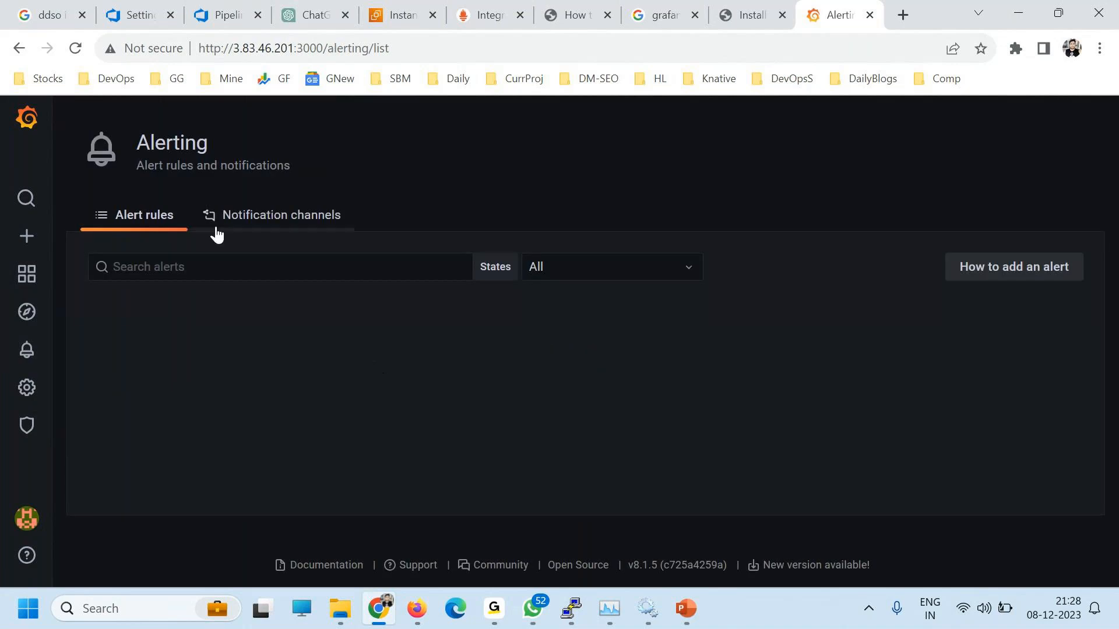
left_click(247, 225)
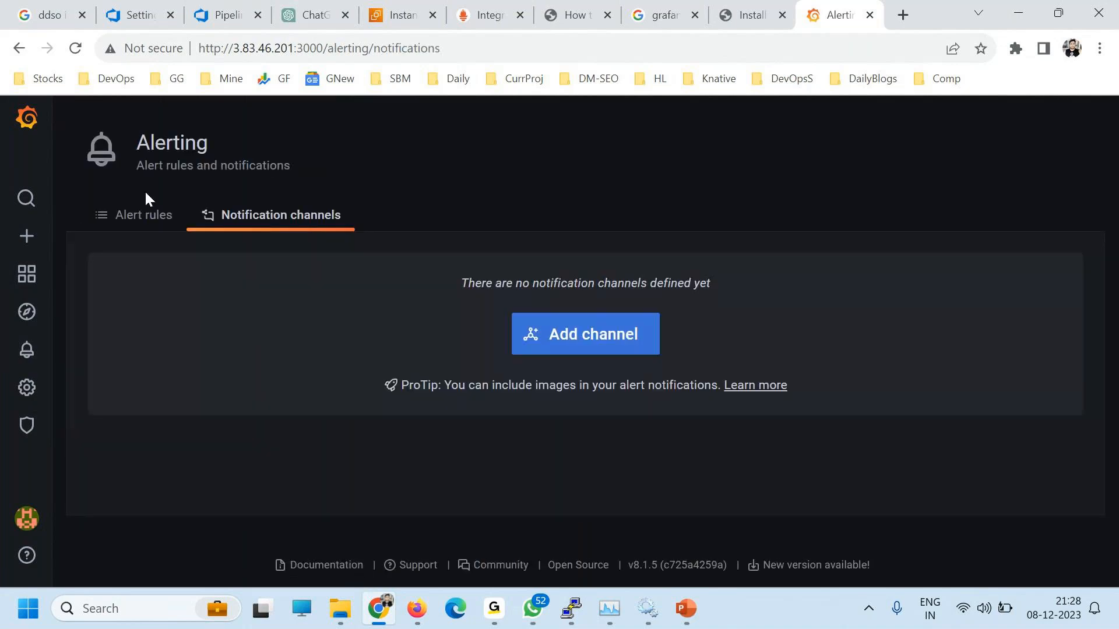
left_click(144, 215)
left_click(245, 217)
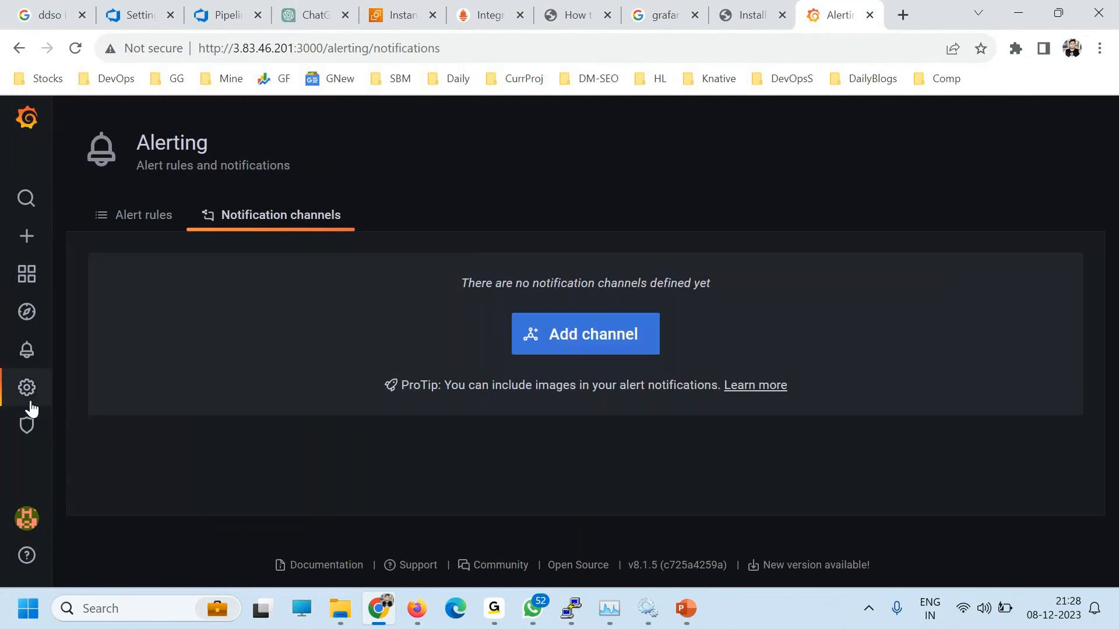
Step: View the Server Admin organisations list, then go to the Data sources configuration page
mouse_move(27, 389)
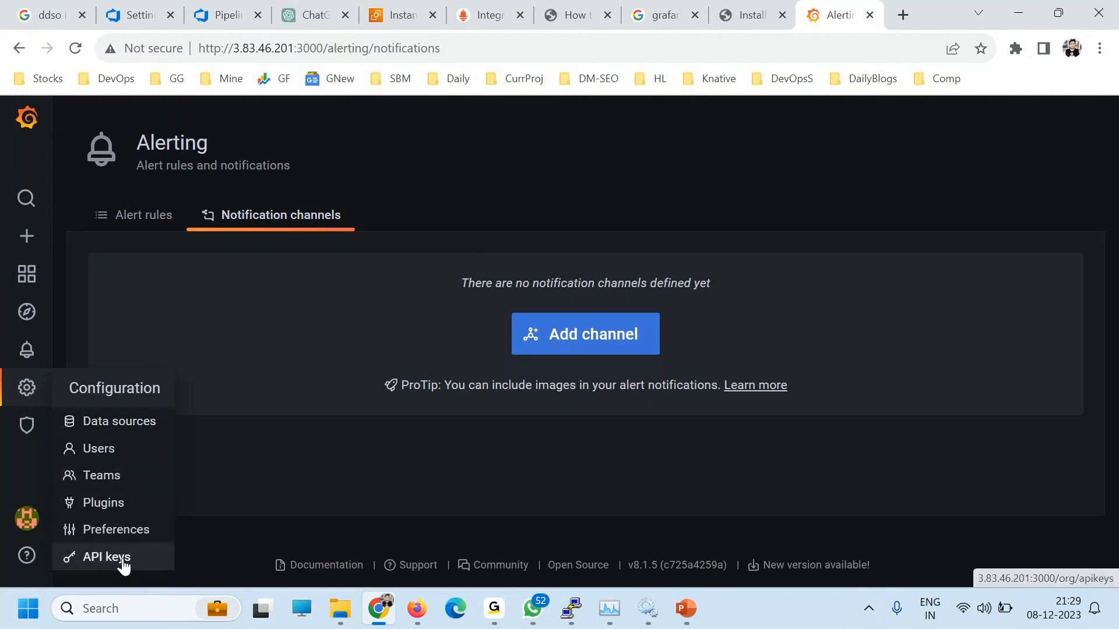
mouse_move(26, 425)
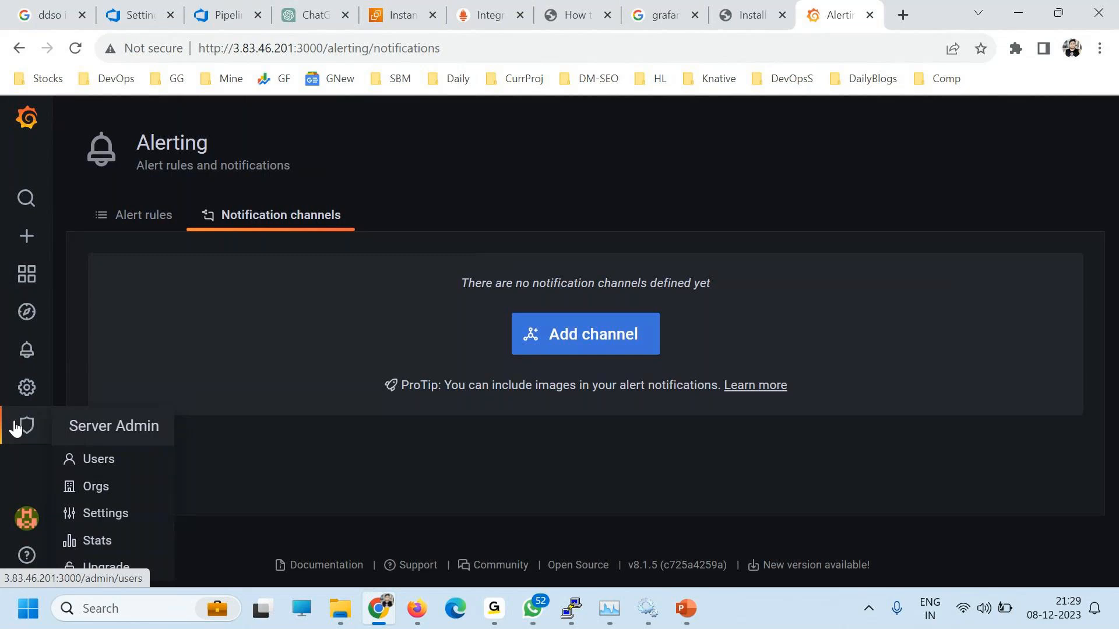
left_click(110, 489)
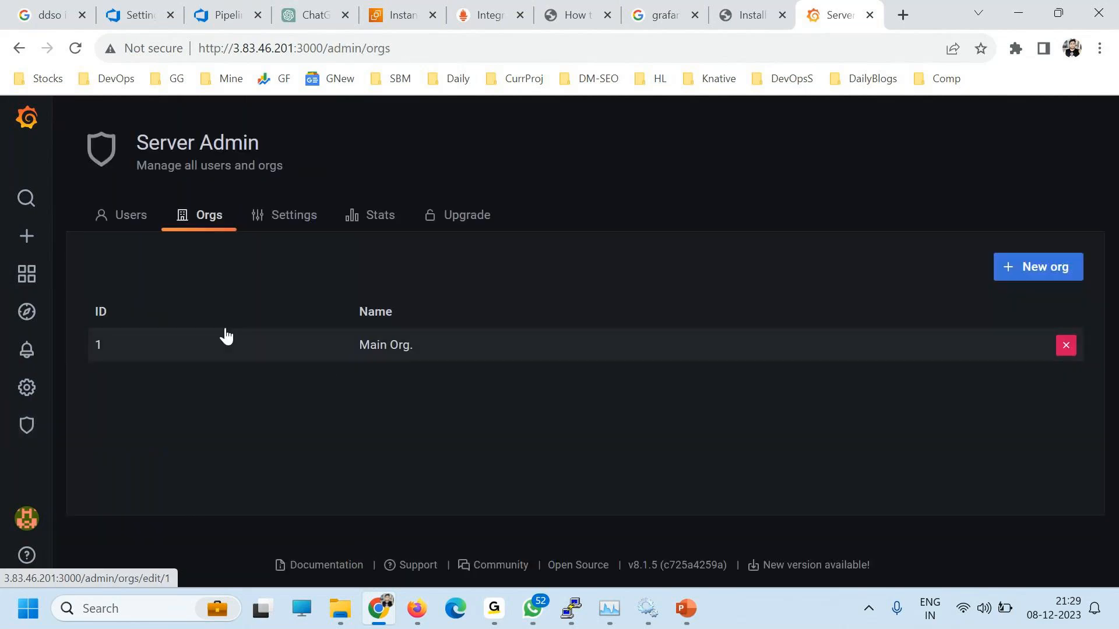
left_click_drag(431, 347, 348, 445)
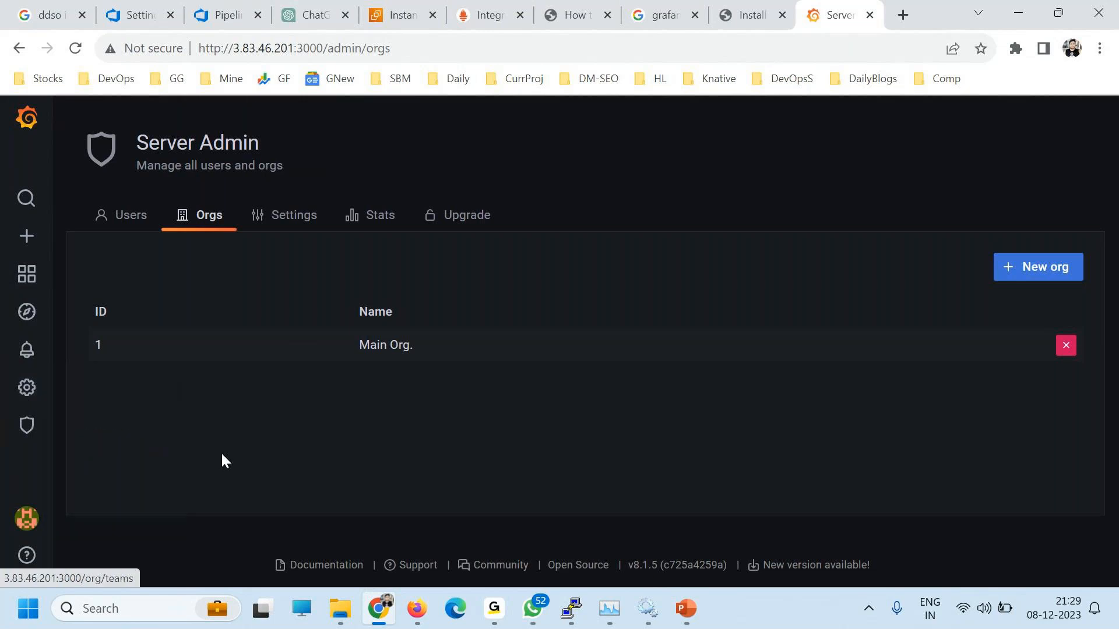
left_click(26, 387)
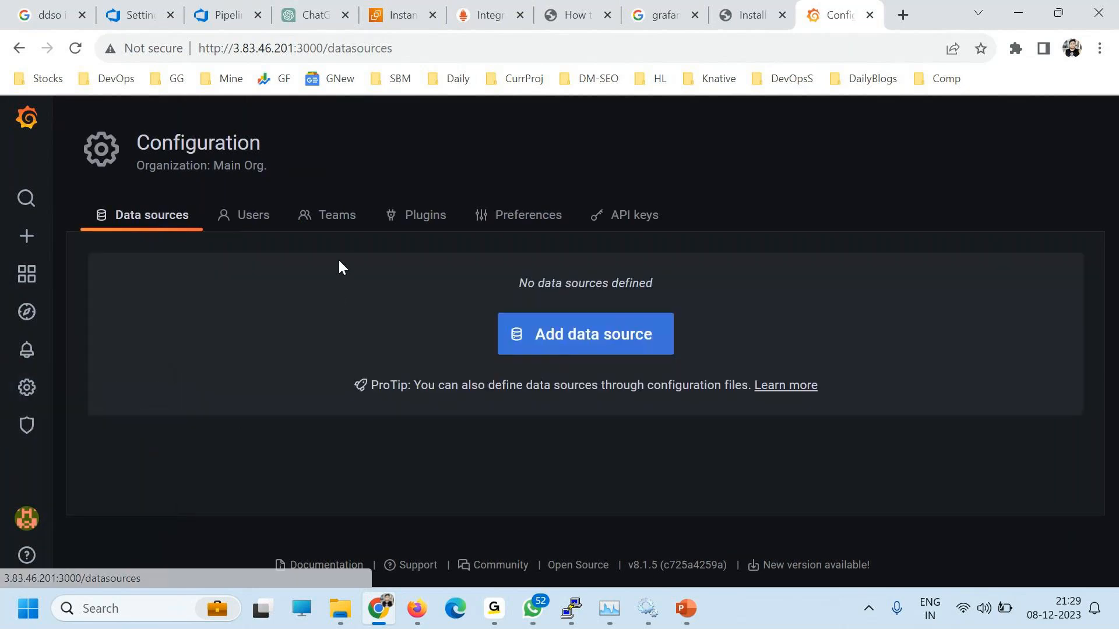
Step: Start a new data source and choose Prometheus as its type
left_click(580, 344)
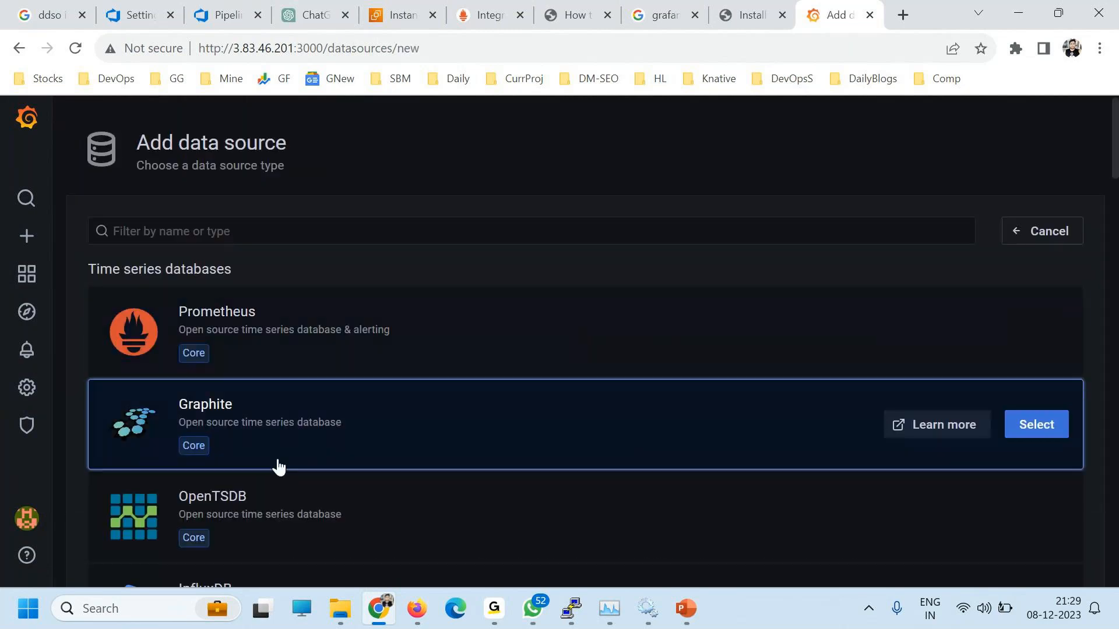
scroll(327, 377, "down", 15)
scroll(327, 377, "down", 20)
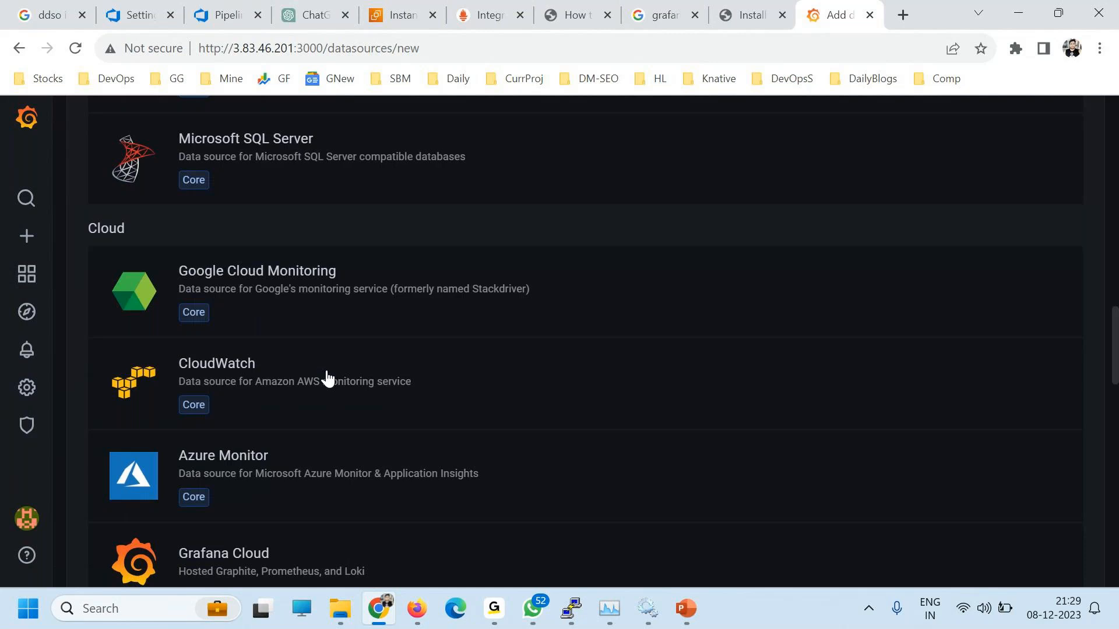
scroll(327, 378, "up", 20)
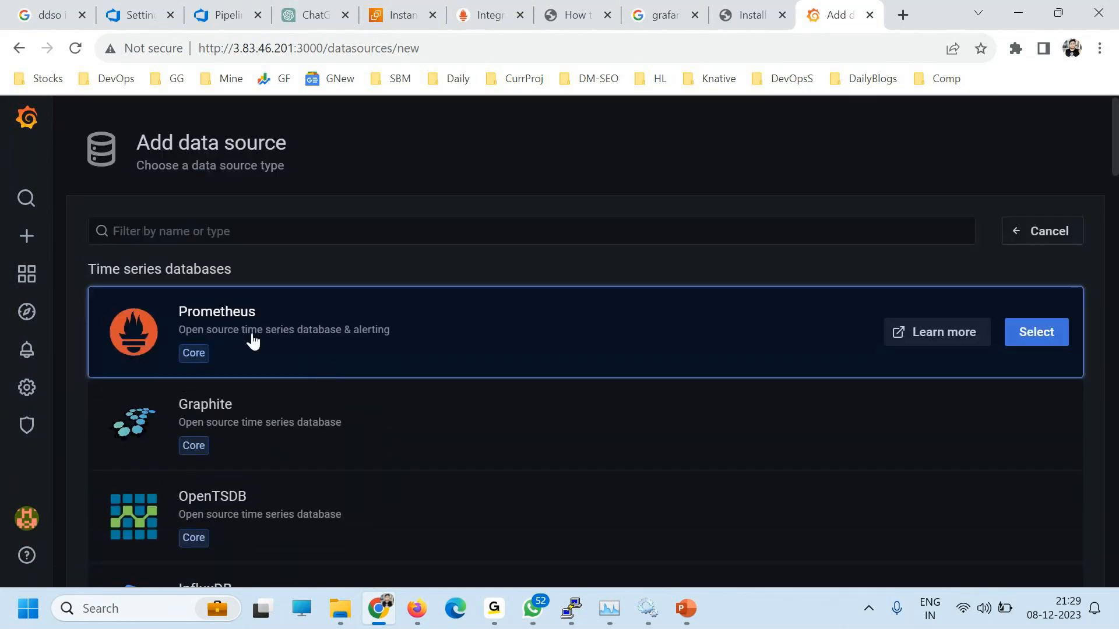
left_click(1033, 336)
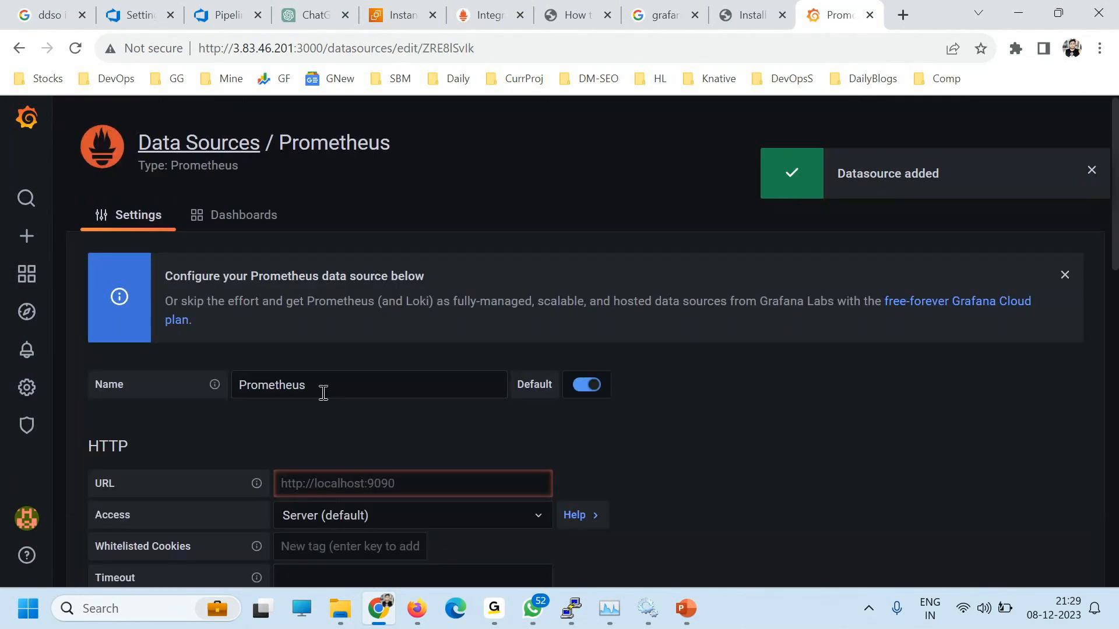
scroll(344, 467, "down", 2)
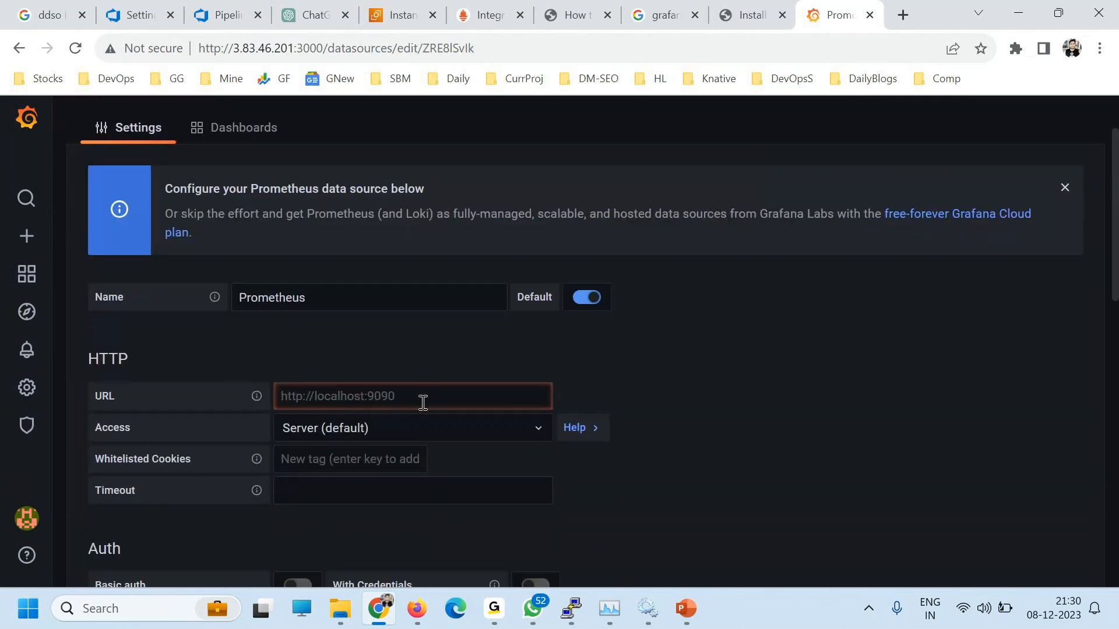
scroll(229, 494, "down", 5)
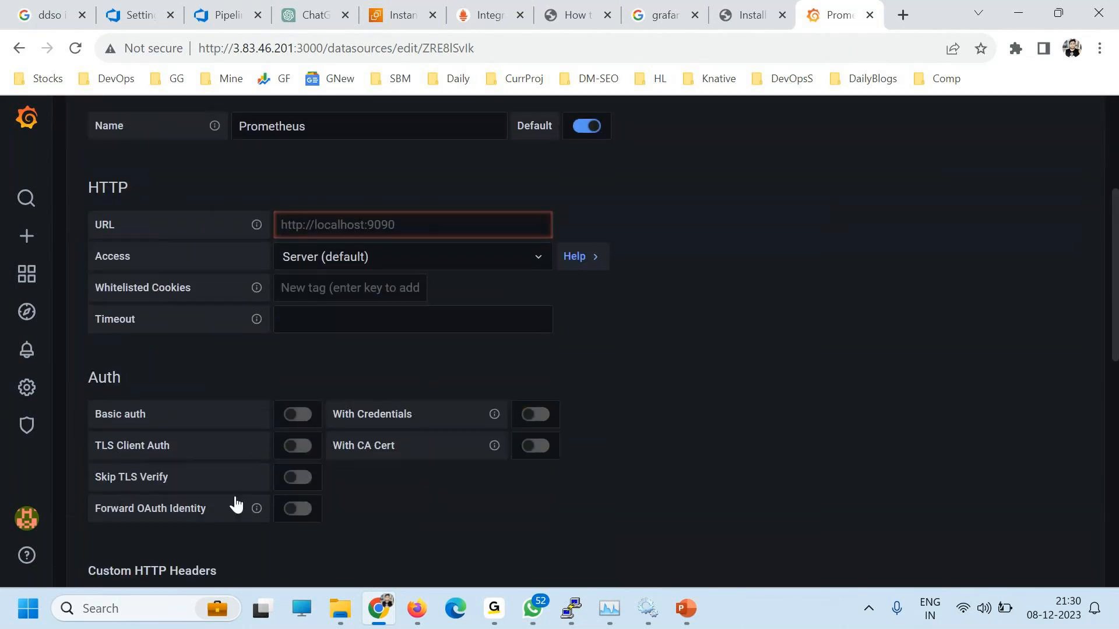
scroll(238, 502, "up", 3)
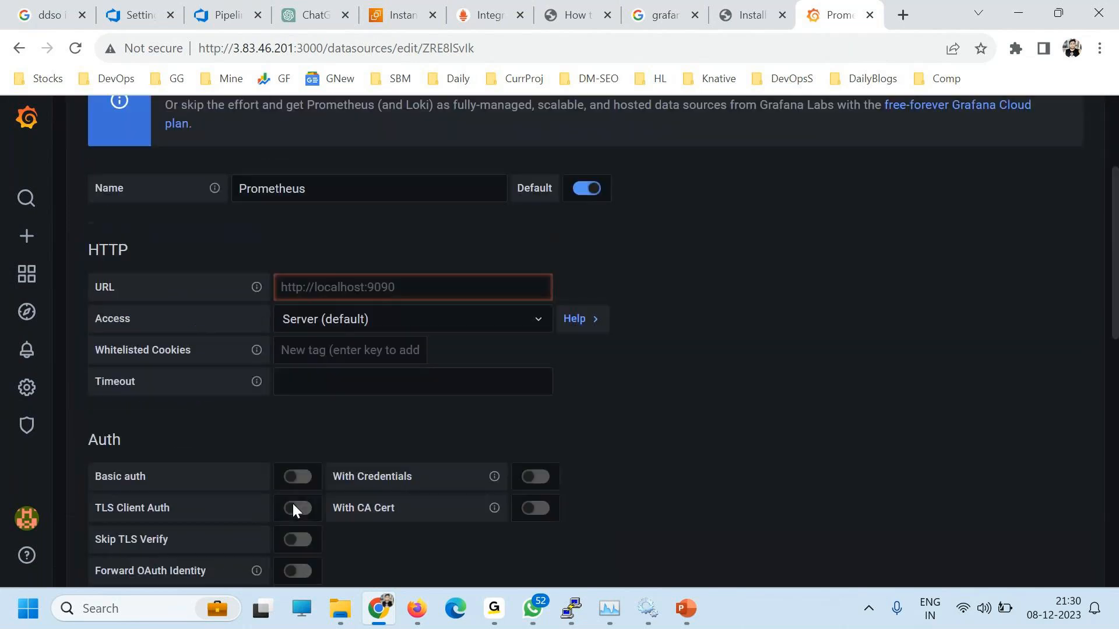
left_click(319, 305)
type("h")
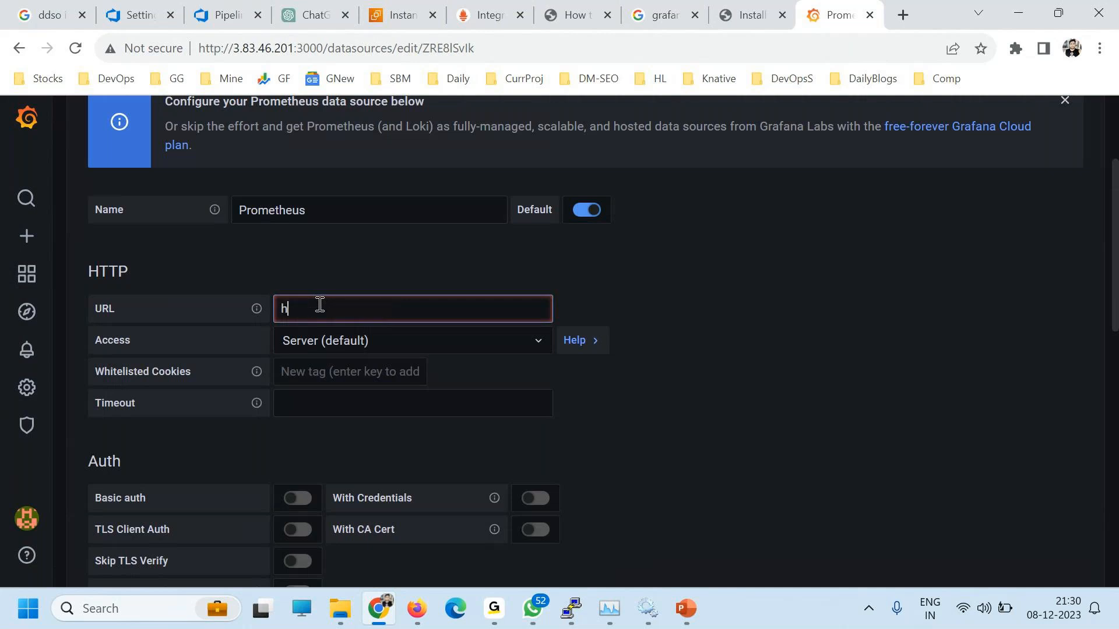
type("ttp://localhost:9090")
scroll(504, 382, "down", 10)
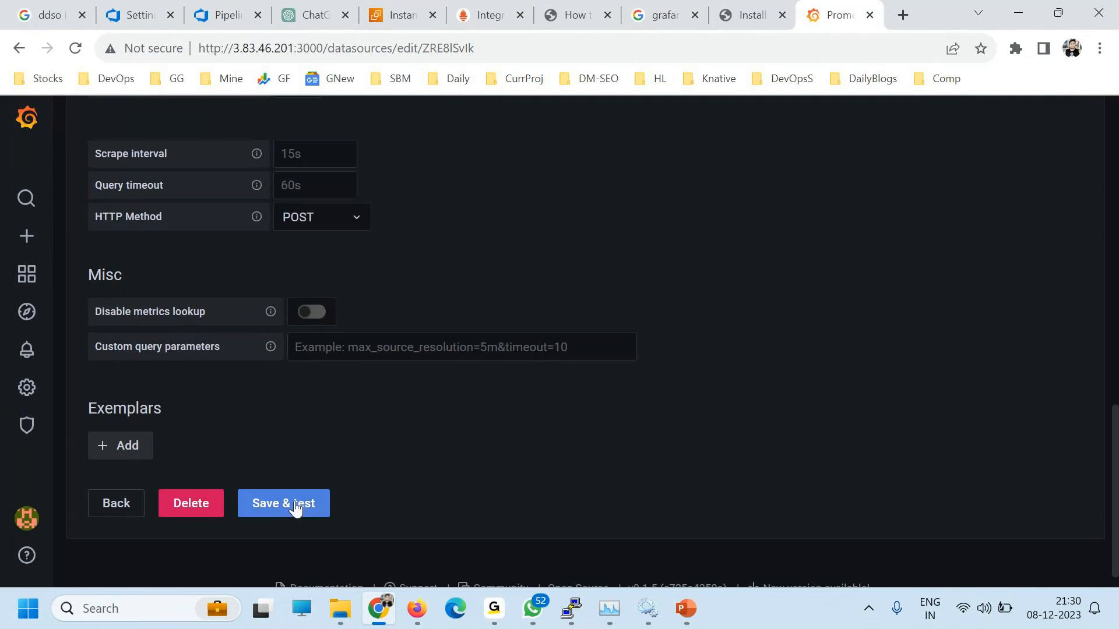
left_click(294, 507)
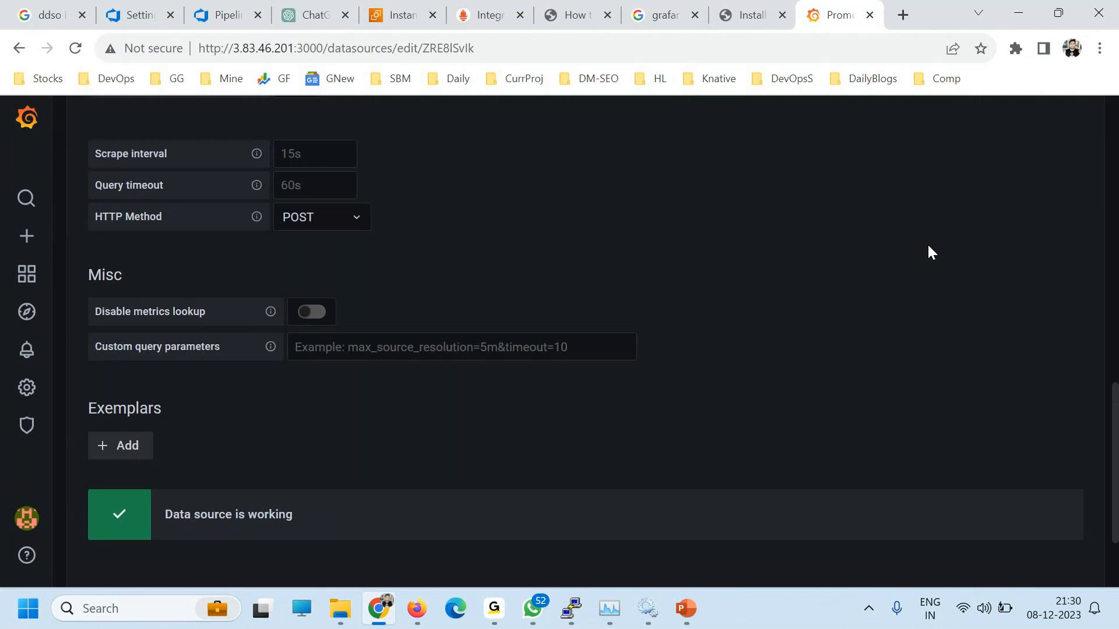
scroll(897, 327, "down", 2)
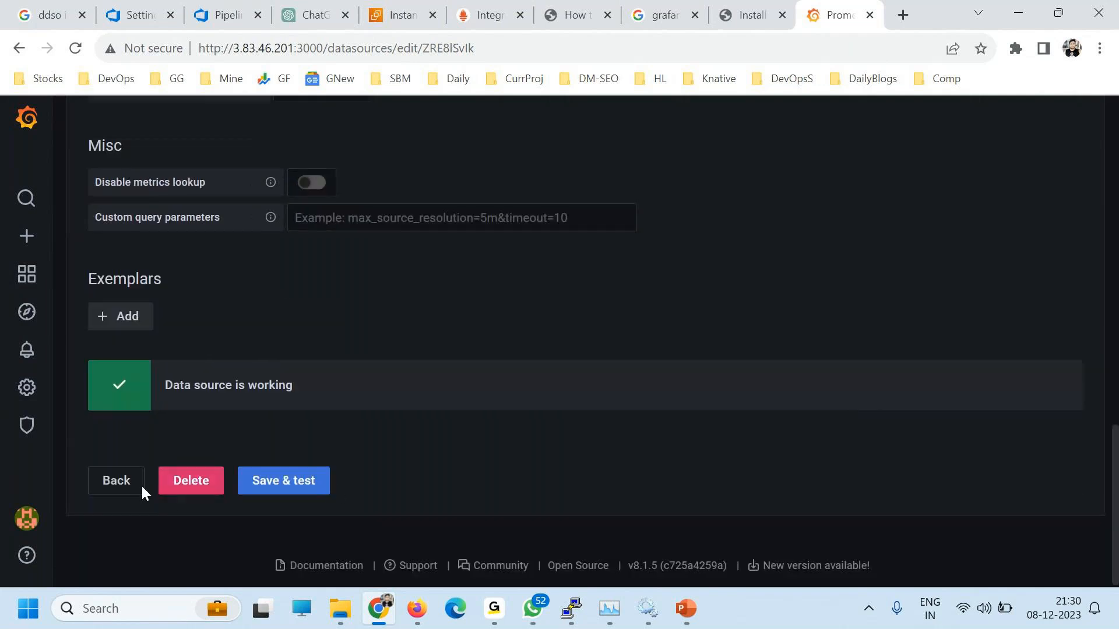
left_click(114, 483)
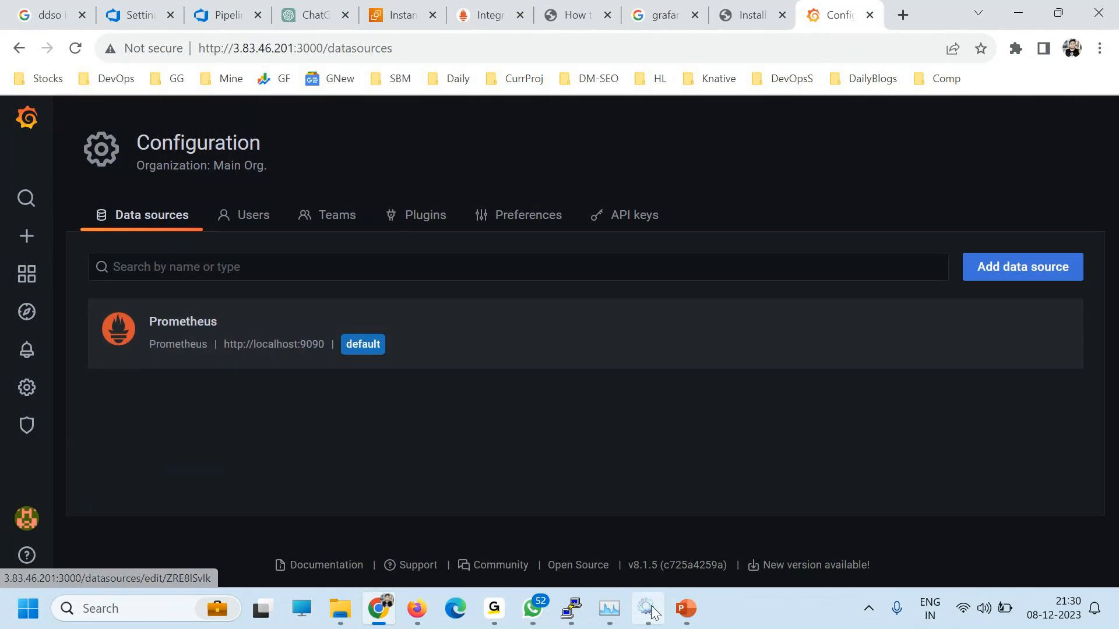
mouse_move(557, 607)
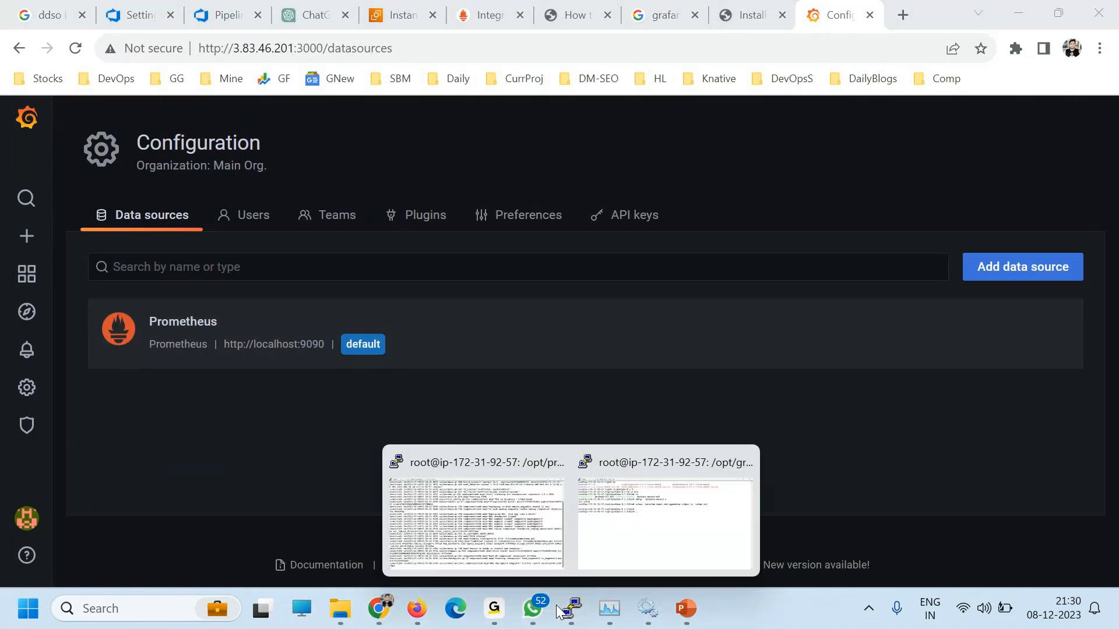
Step: Log in to the server in a new PuTTY terminal and become root with sudo -s
left_click(538, 527)
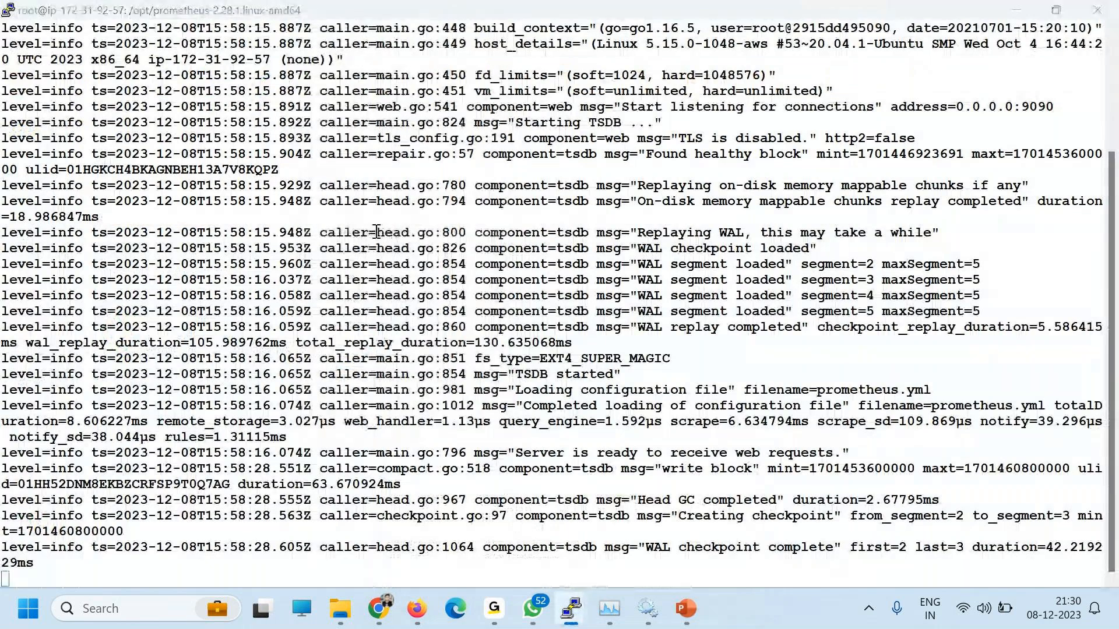
type("ubuntu")
key("Return")
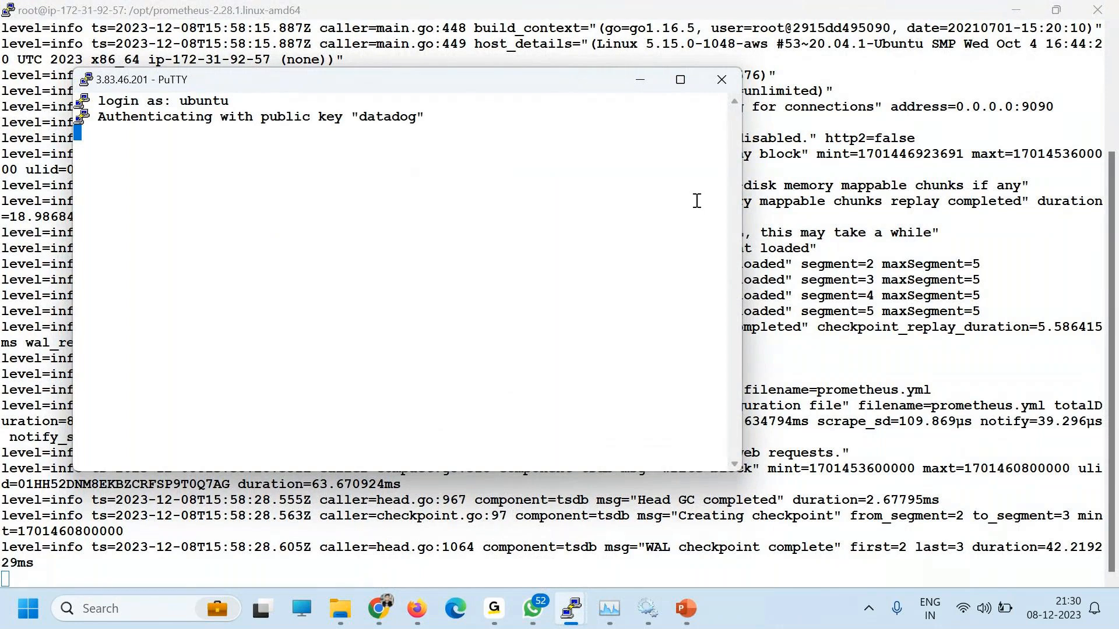
left_click_drag(736, 223, 963, 223)
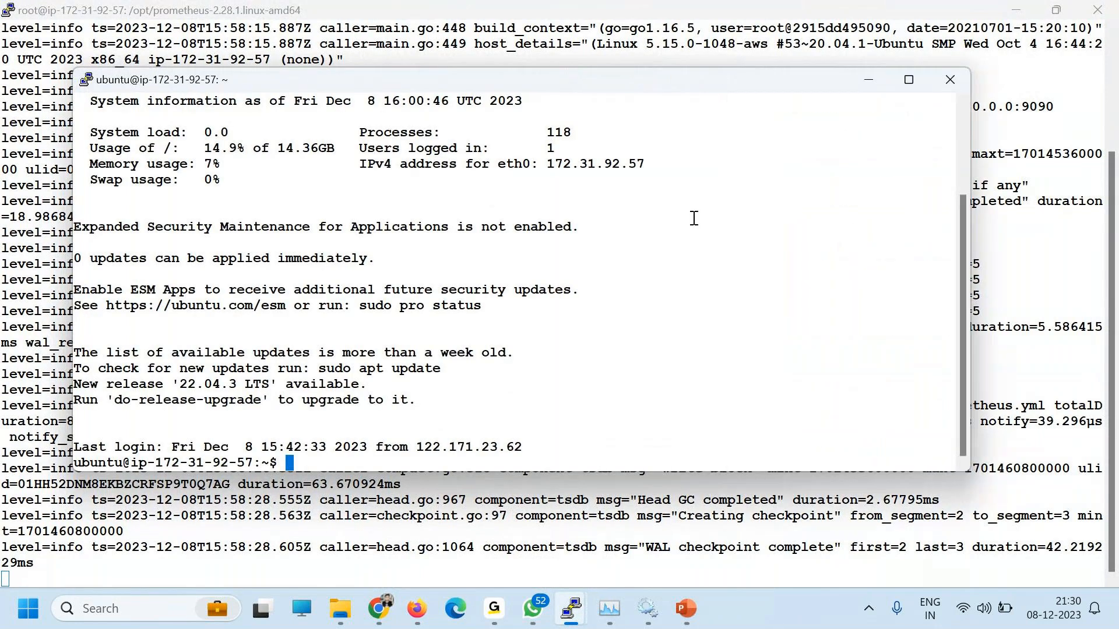
type("sudo -s")
key("Return")
Step: Change into /opt, list it and copy the node_exporter directory name
type("cd /o")
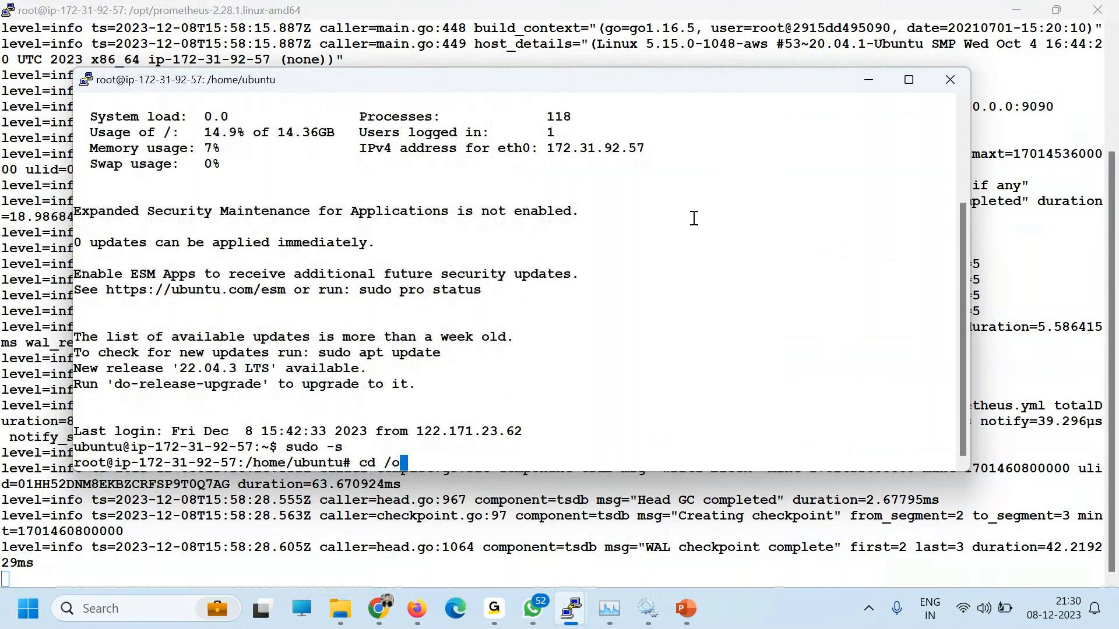
key("Tab")
key("Return")
type("ls")
key("Return")
double_click(392, 419)
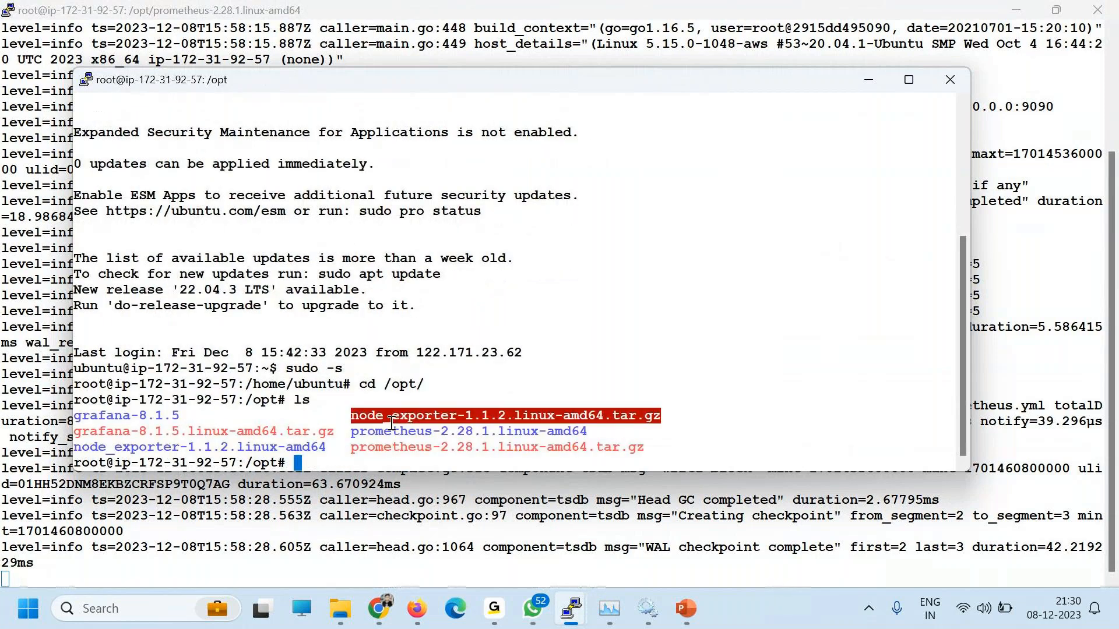
double_click(221, 446)
key("ctrl+c")
Step: Enter the node_exporter-1.1.2.linux-amd64 directory and launch ./node_exporter
type("cd")
right_click(344, 364)
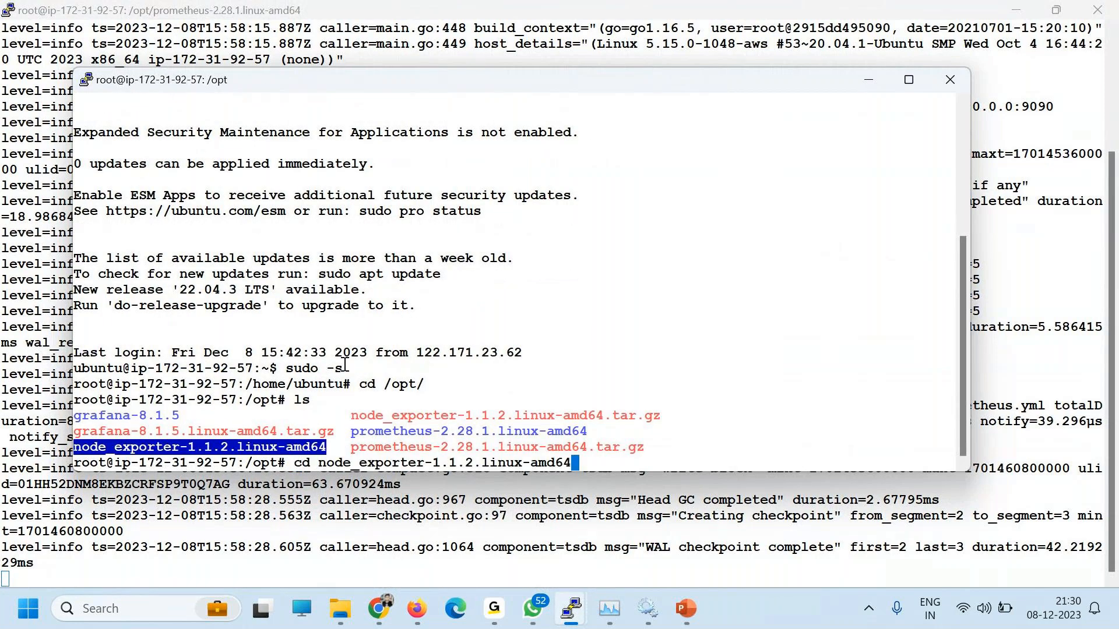
key("Return")
type("ls")
key("Return")
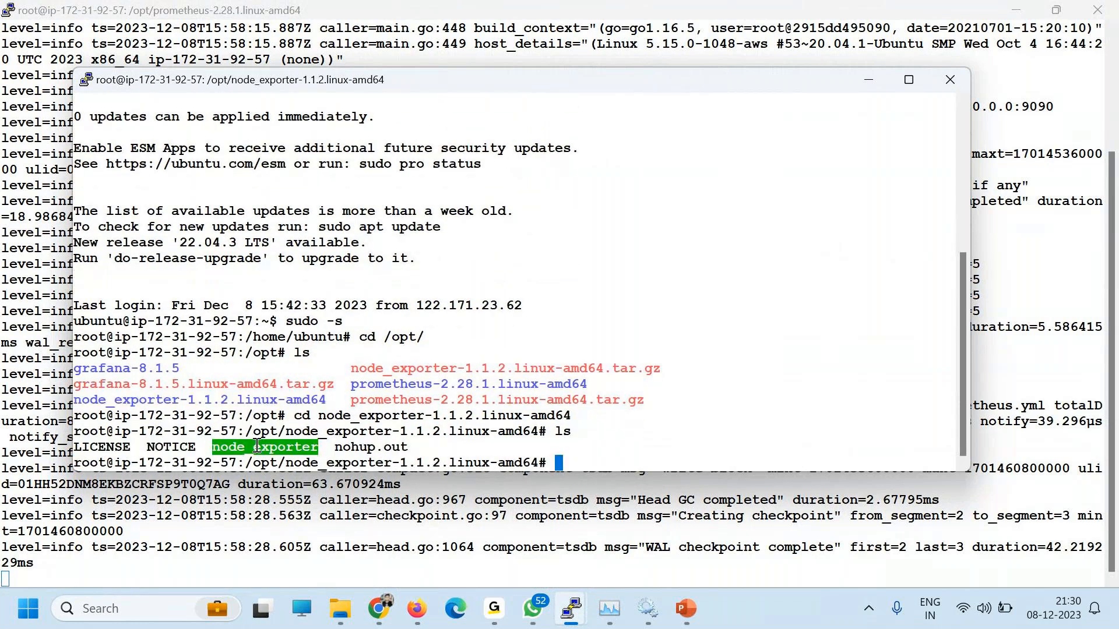
type("./node_exporter")
key("Return")
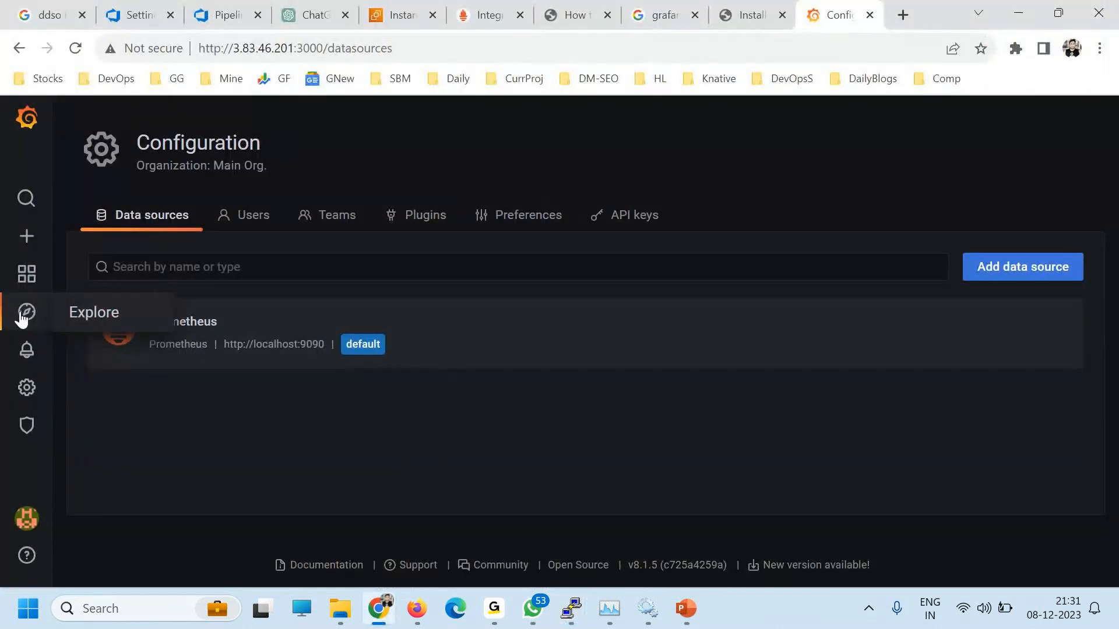
Step: Open Explore on the Prometheus data source and bring up the metrics browser
left_click(22, 318)
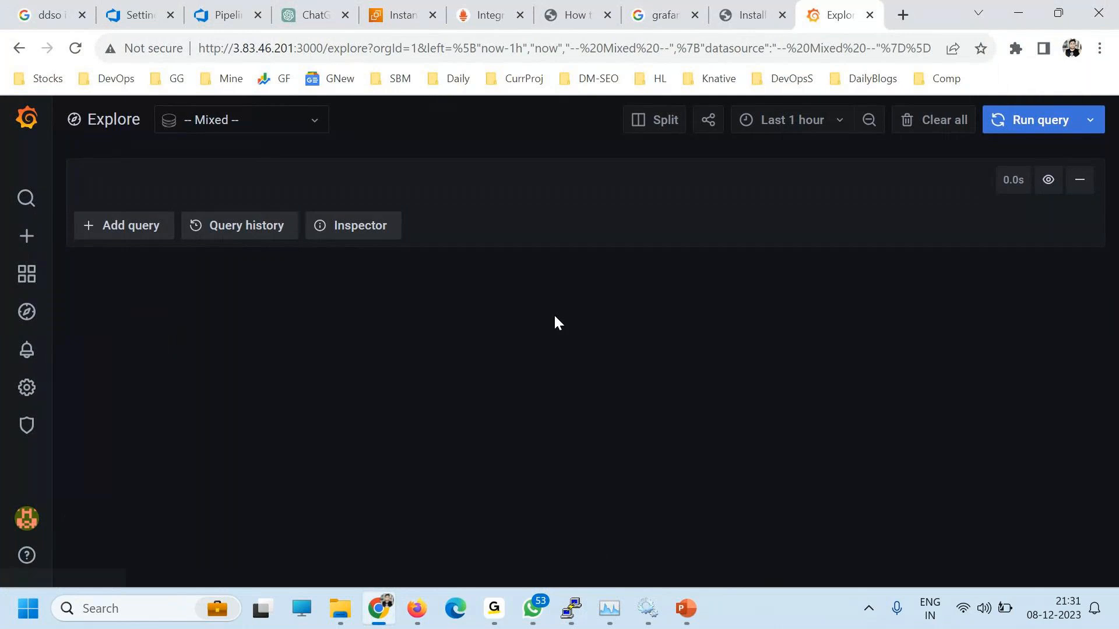
left_click(221, 120)
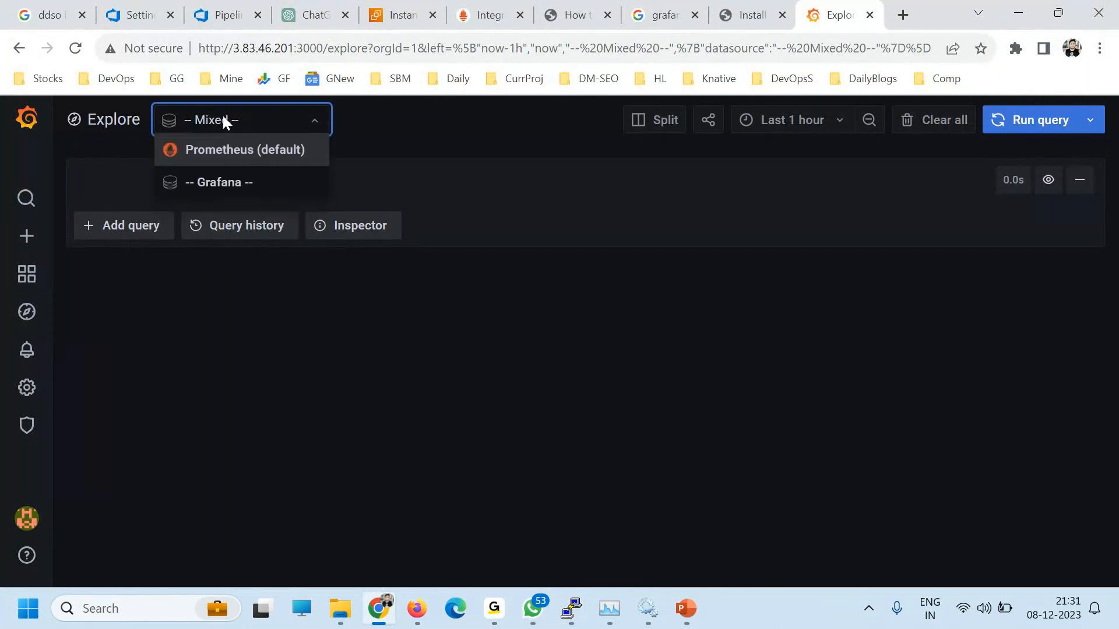
left_click(229, 150)
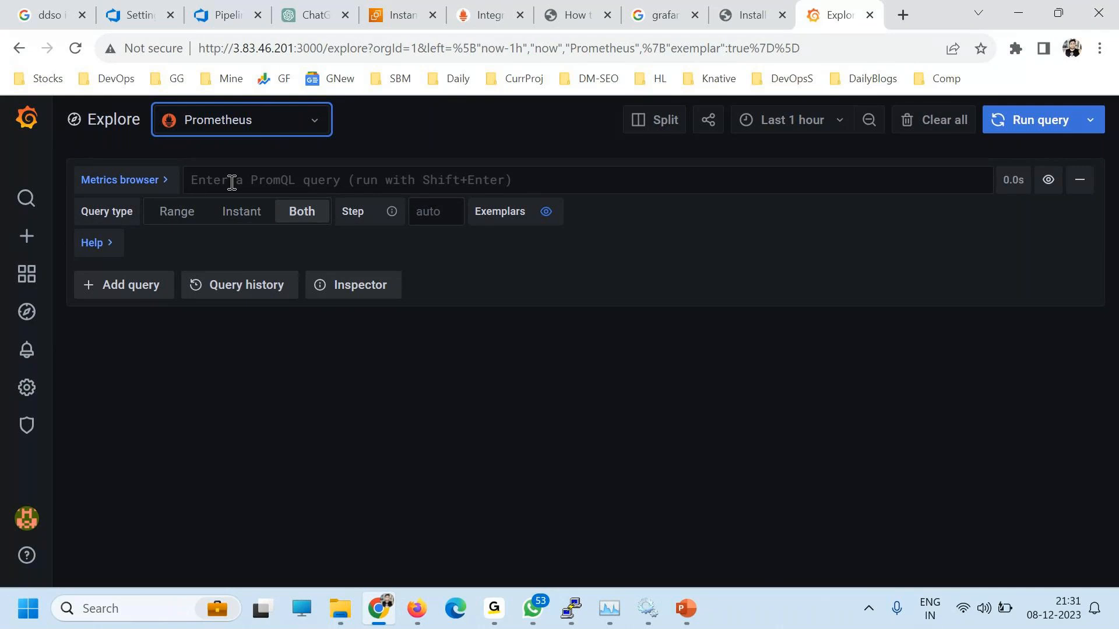
left_click(113, 184)
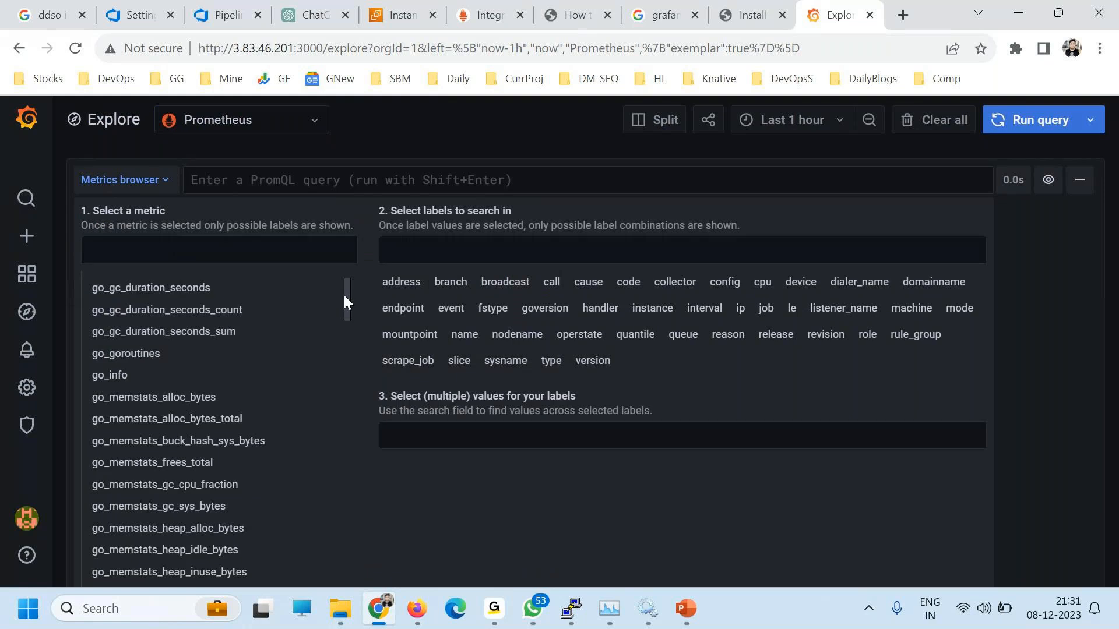
left_click_drag(348, 296, 313, 237)
left_click_drag(346, 302, 233, 247)
Step: Search the metrics for memory and pick node_memory_MemFree_percent
left_click(230, 248)
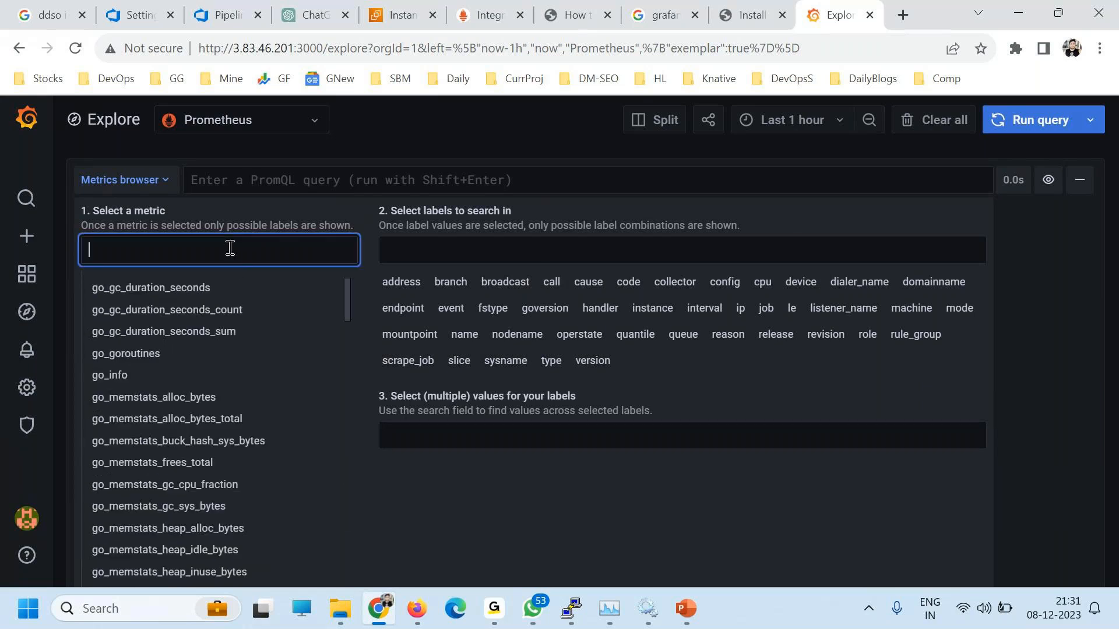
type("cpu")
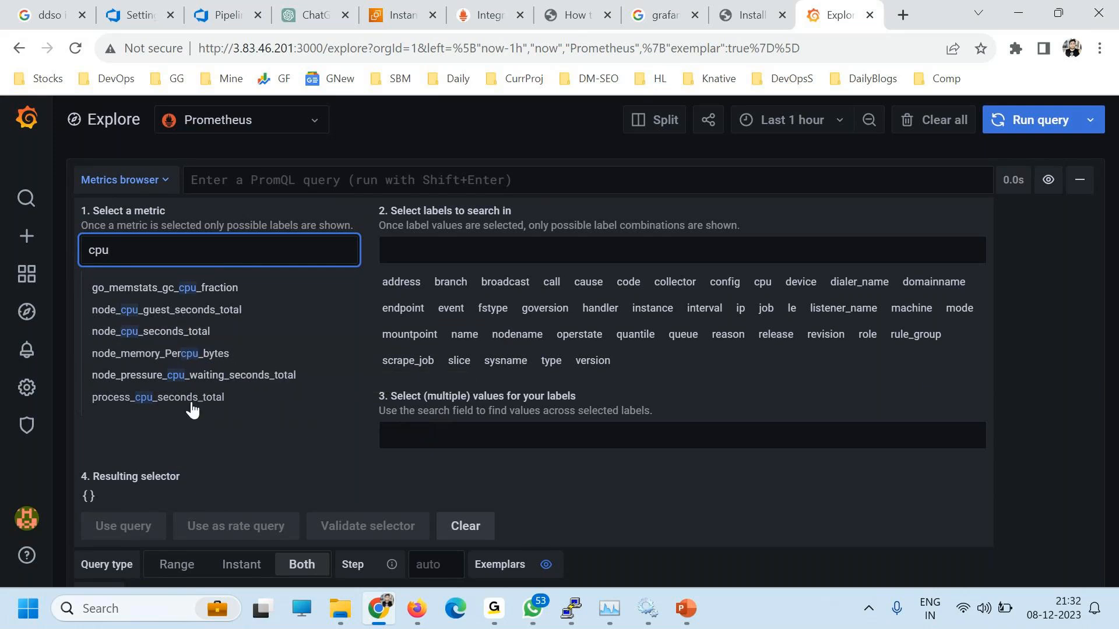
left_click_drag(137, 252, 59, 246)
type("memory")
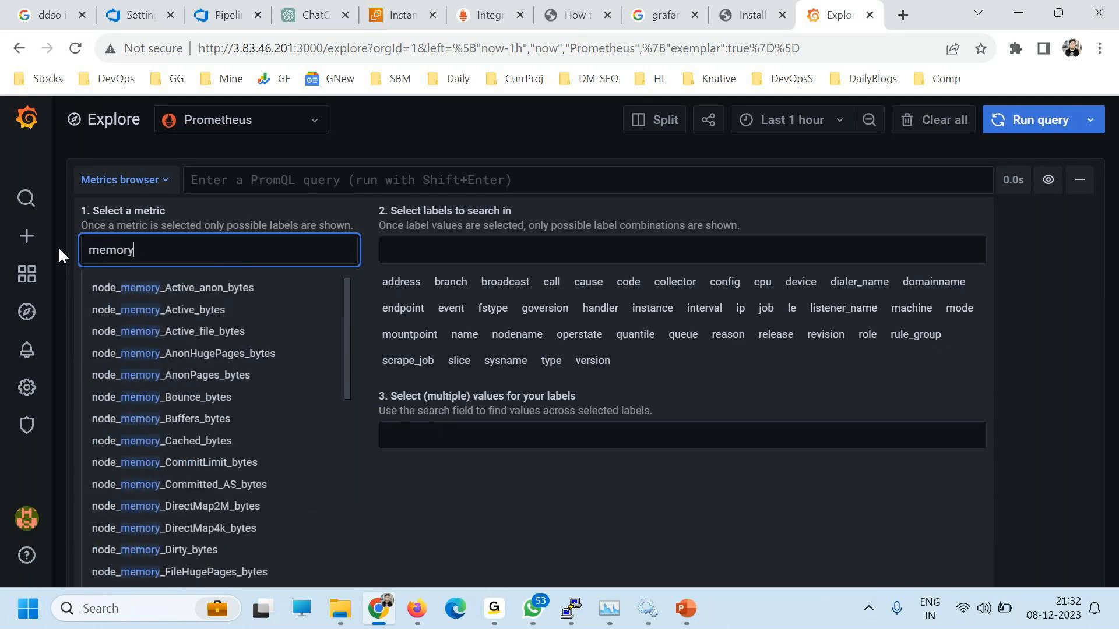
scroll(229, 458, "down", 7)
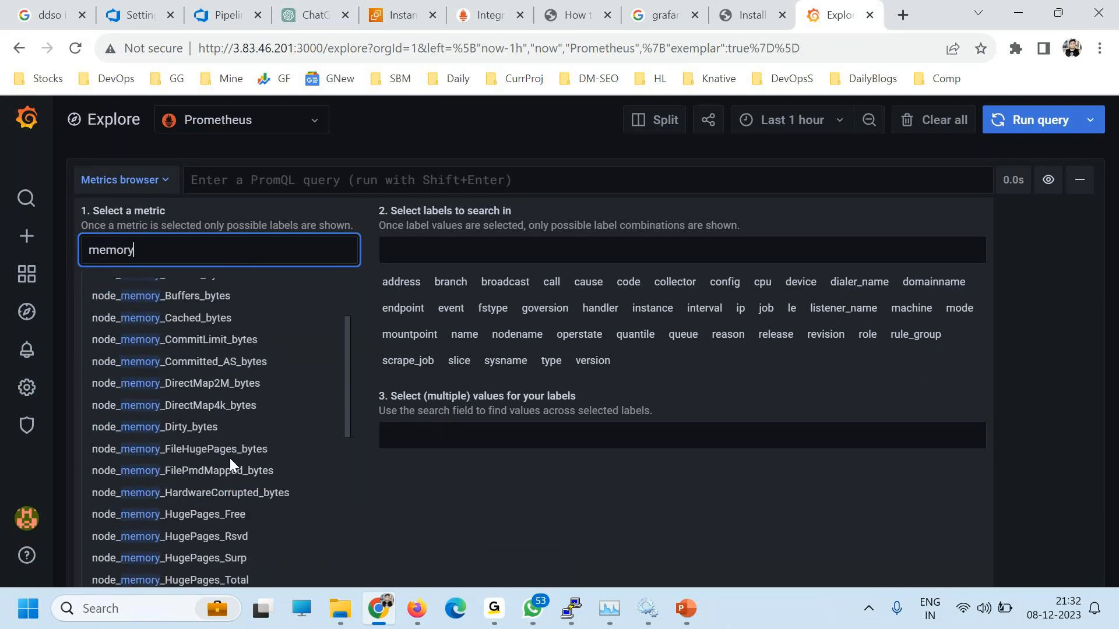
scroll(239, 460, "down", 3)
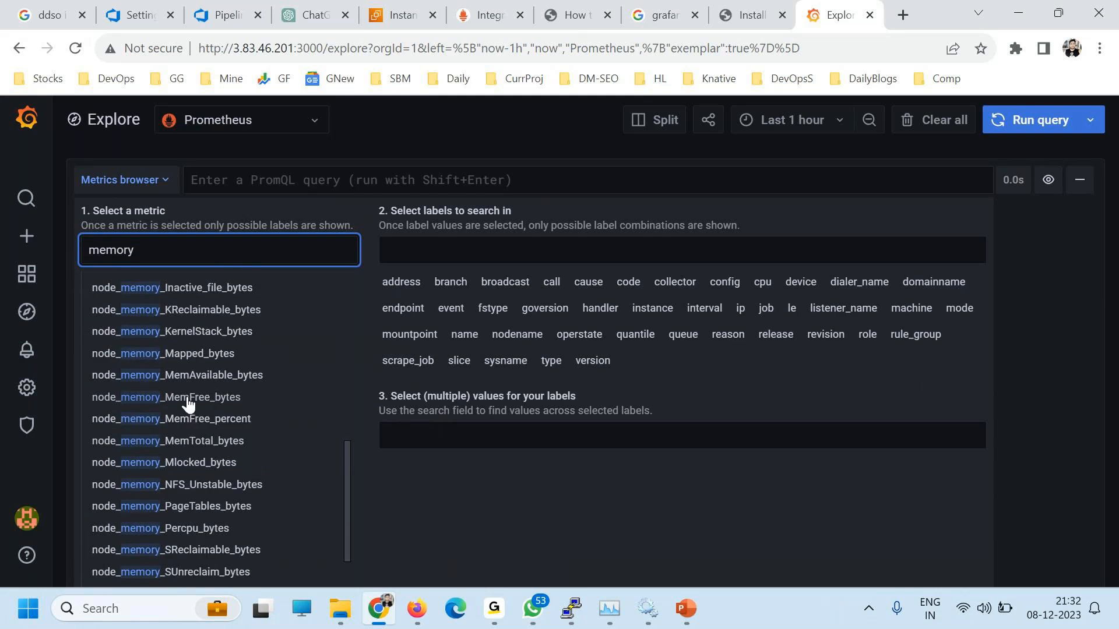
left_click(195, 426)
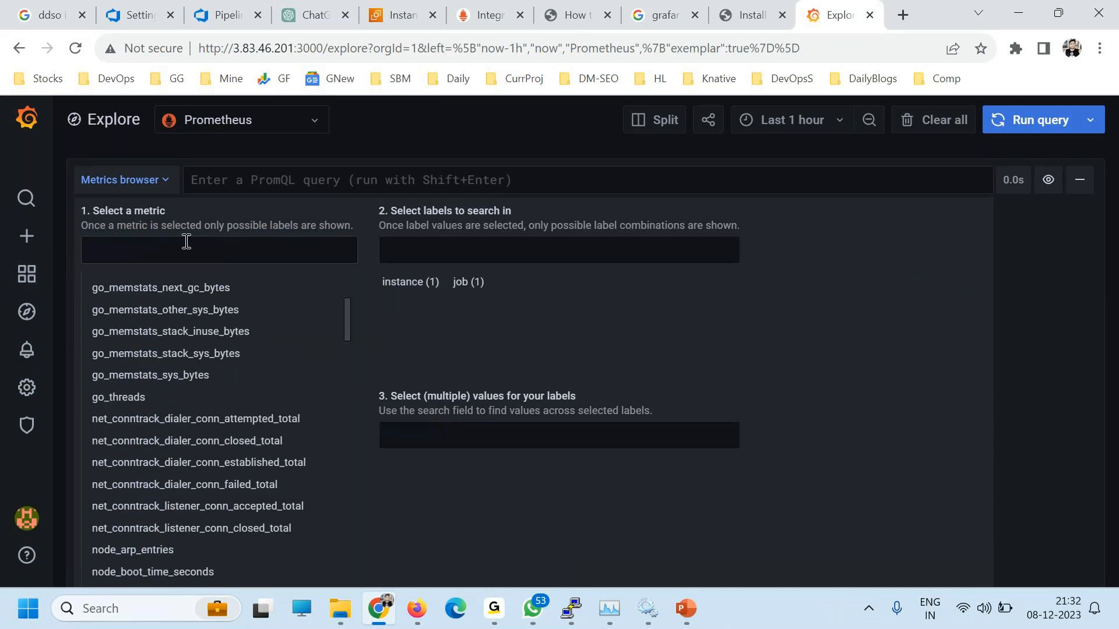
Step: Filter the metric to instance localhost:9100 and job linux, and select the resulting selector
left_click_drag(406, 210, 528, 211)
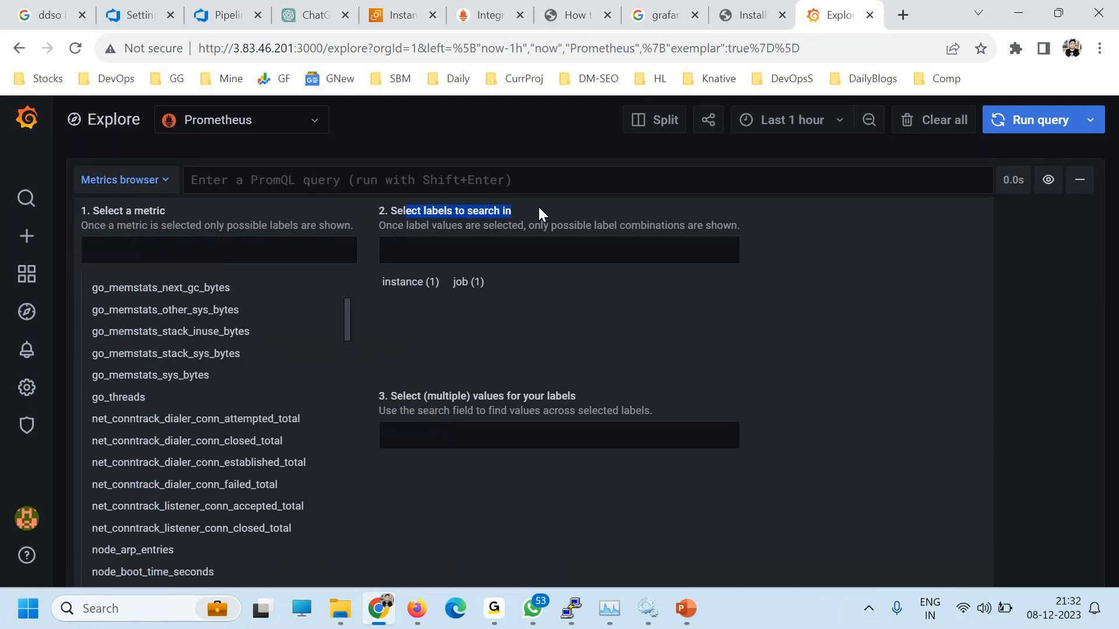
left_click(414, 283)
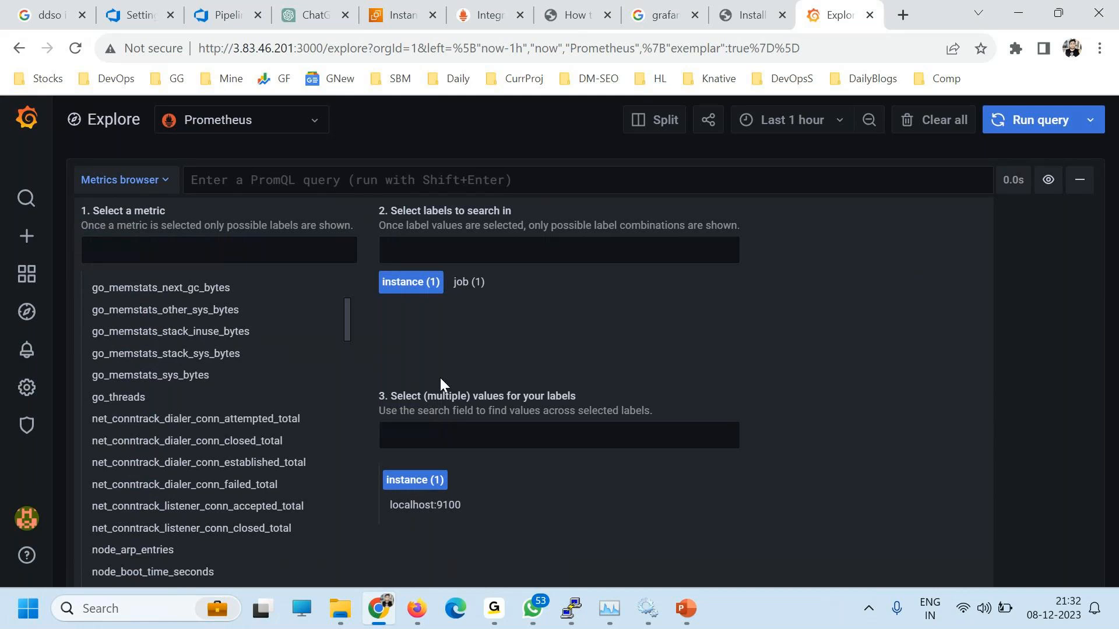
left_click(431, 506)
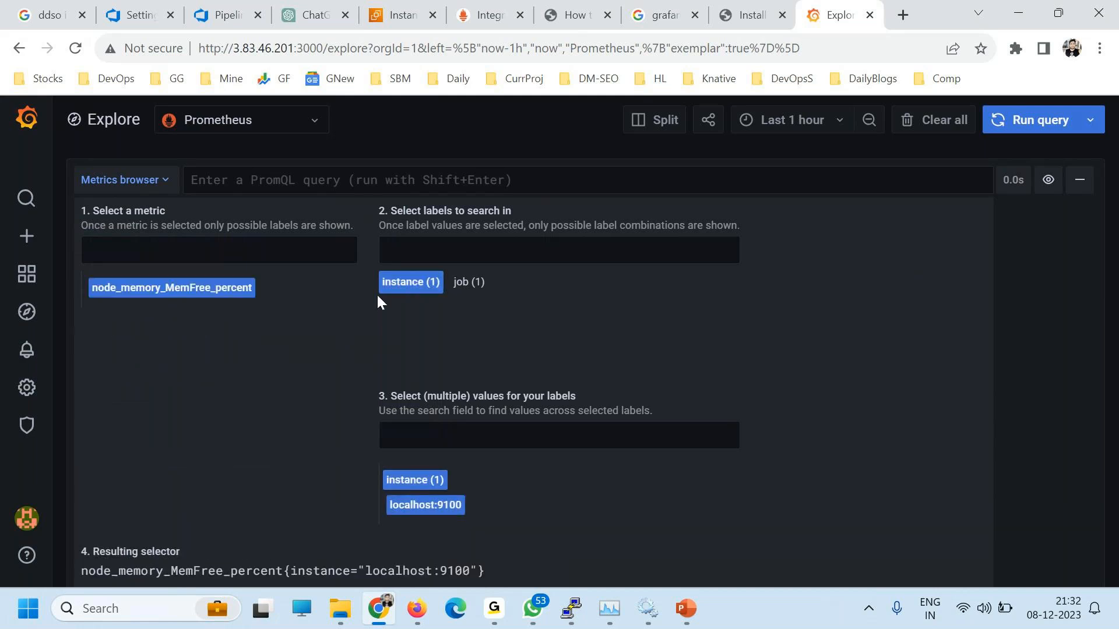
left_click(464, 283)
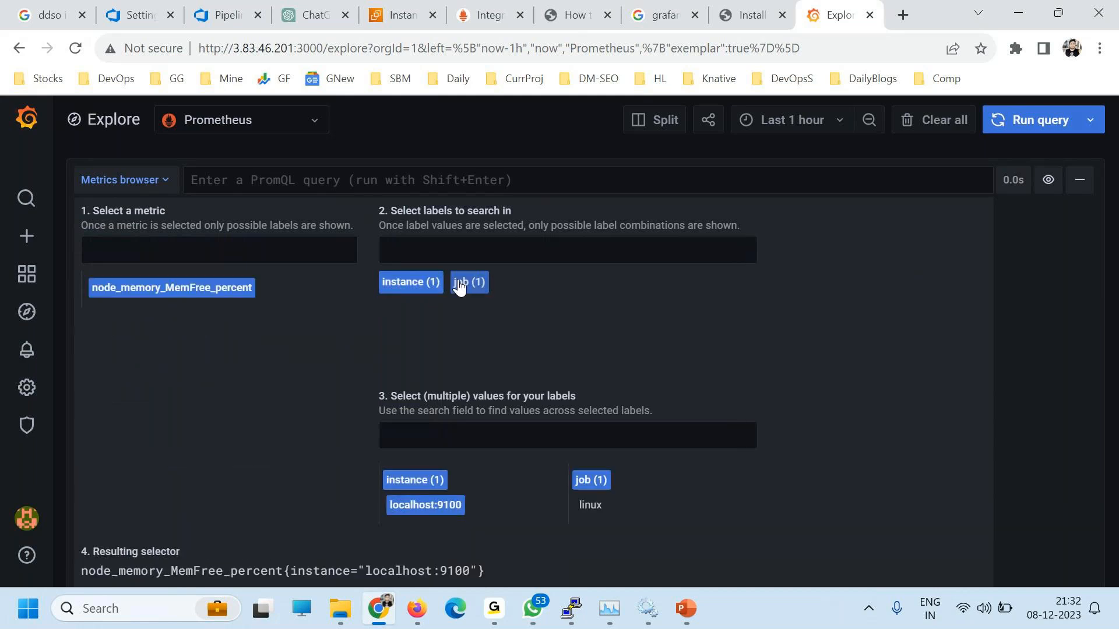
left_click(590, 506)
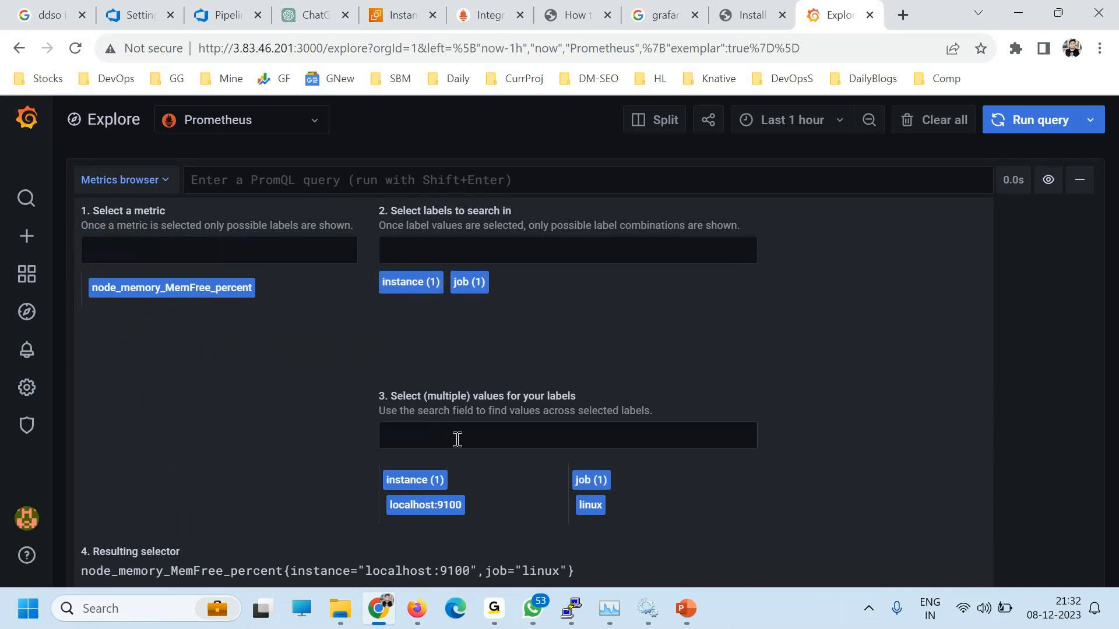
scroll(458, 440, "down", 3)
left_click_drag(82, 391, 569, 391)
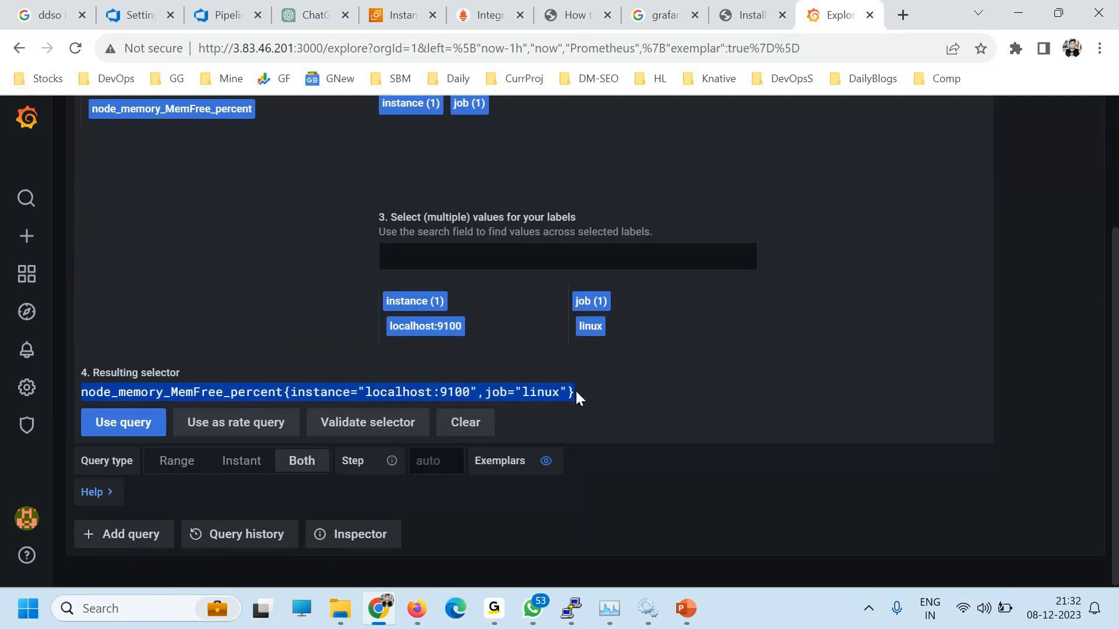
left_click_drag(294, 47, 233, 45)
Step: Load the Prometheus web UI on port 9090 of the server in a new tab
key("ctrl+c")
key("ctrl+t")
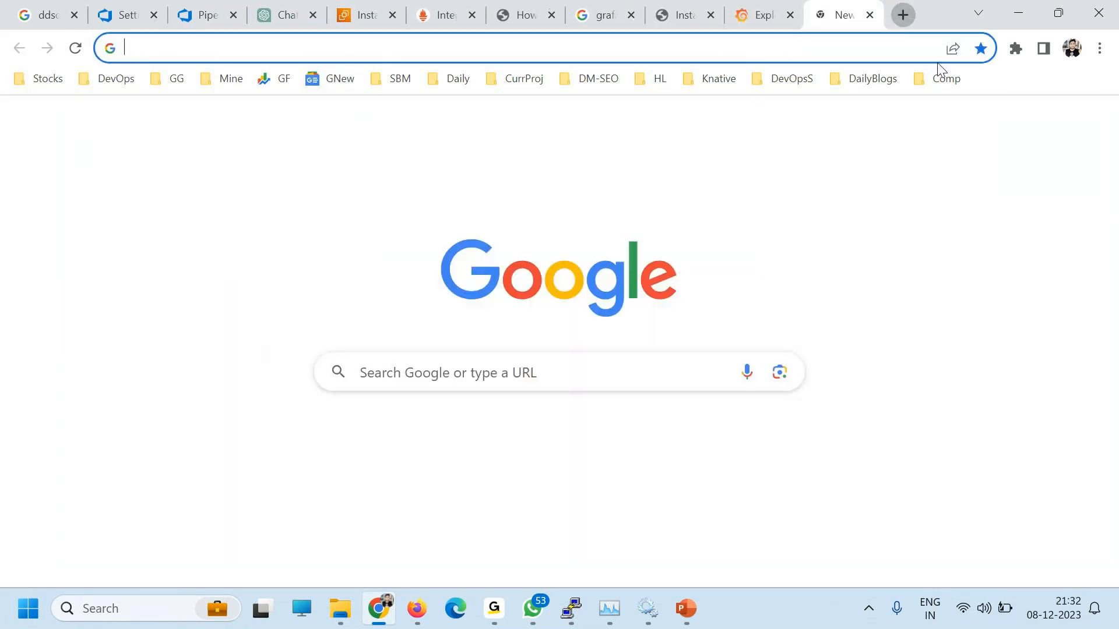
key("ctrl+v")
type(":9090")
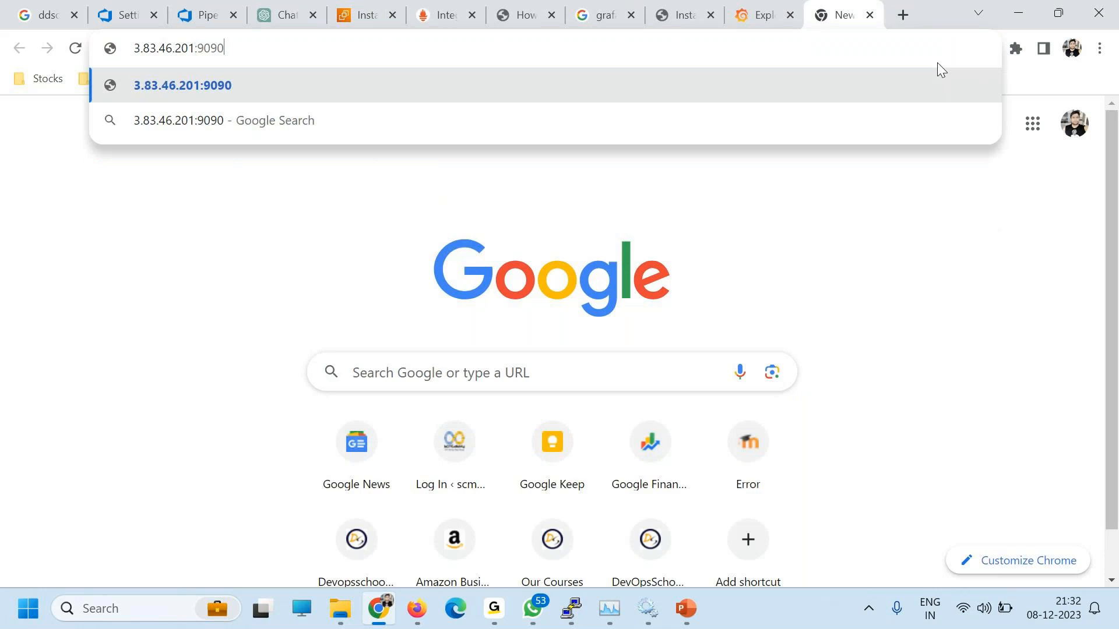
key("Return")
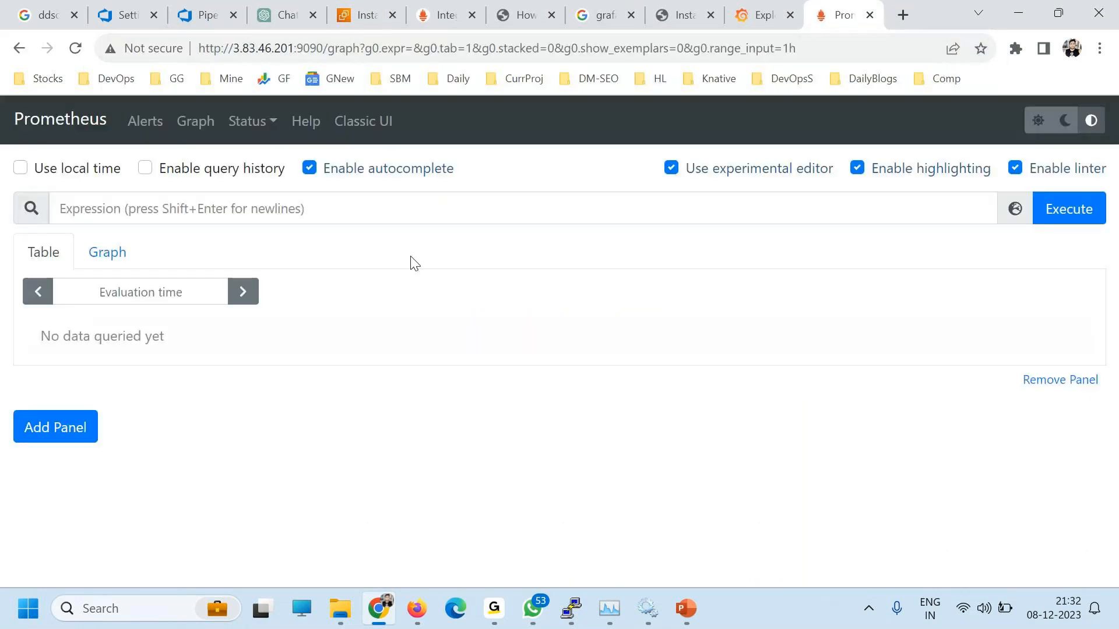
Step: Run the copied node_memory_MemFree_percent selector in Prometheus and view the result as a graph
left_click(774, 15)
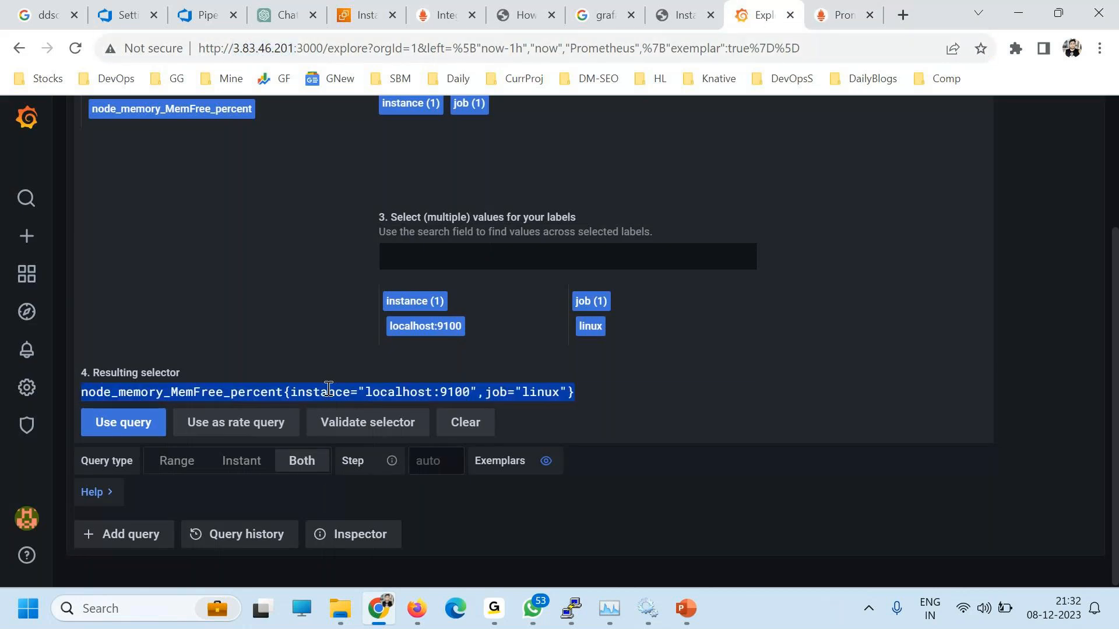
left_click(839, 15)
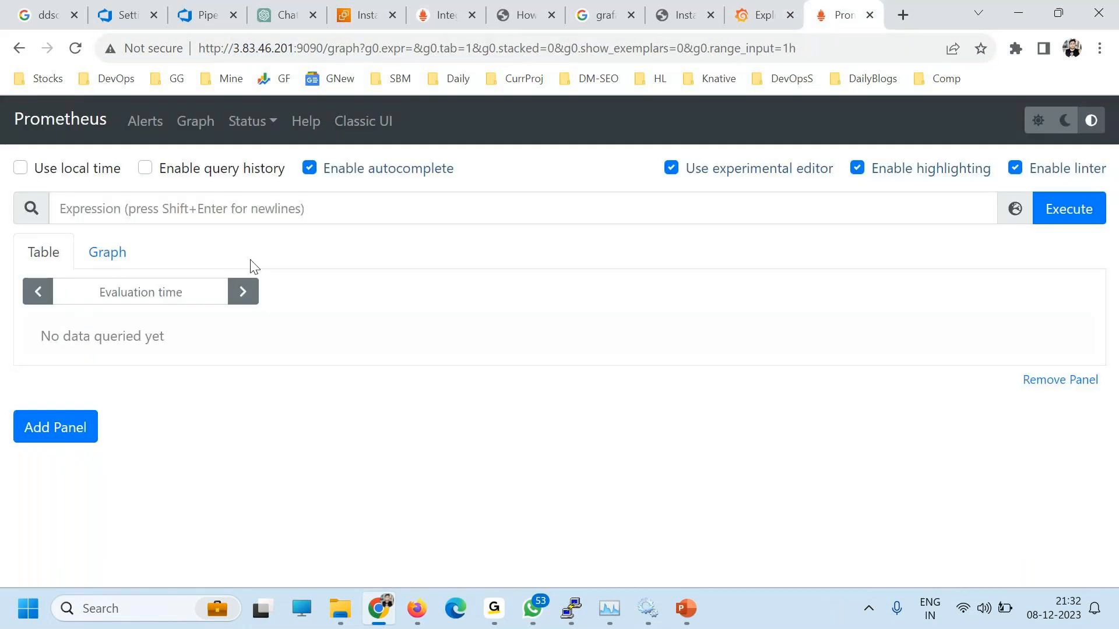
left_click(187, 208)
key("ctrl+v")
left_click(1104, 222)
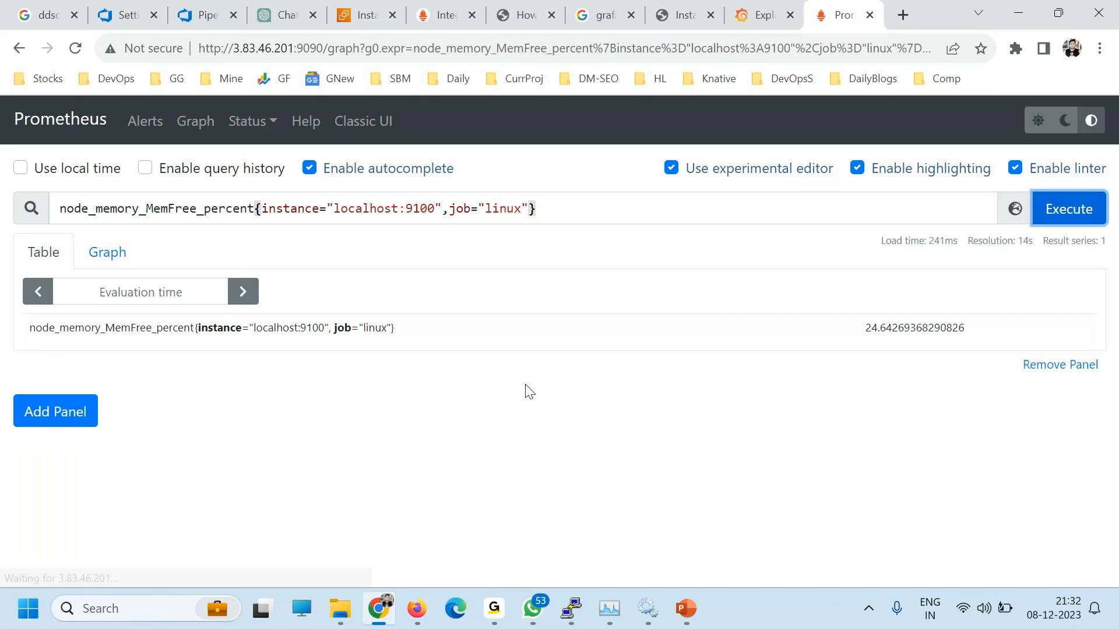
left_click_drag(1010, 345, 862, 330)
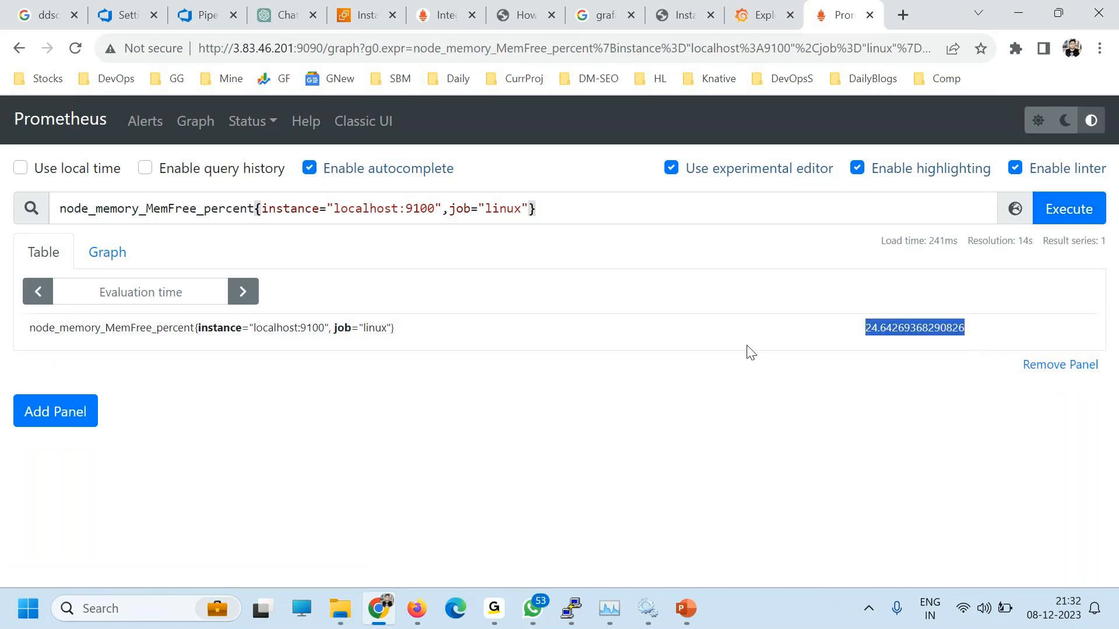
left_click(105, 255)
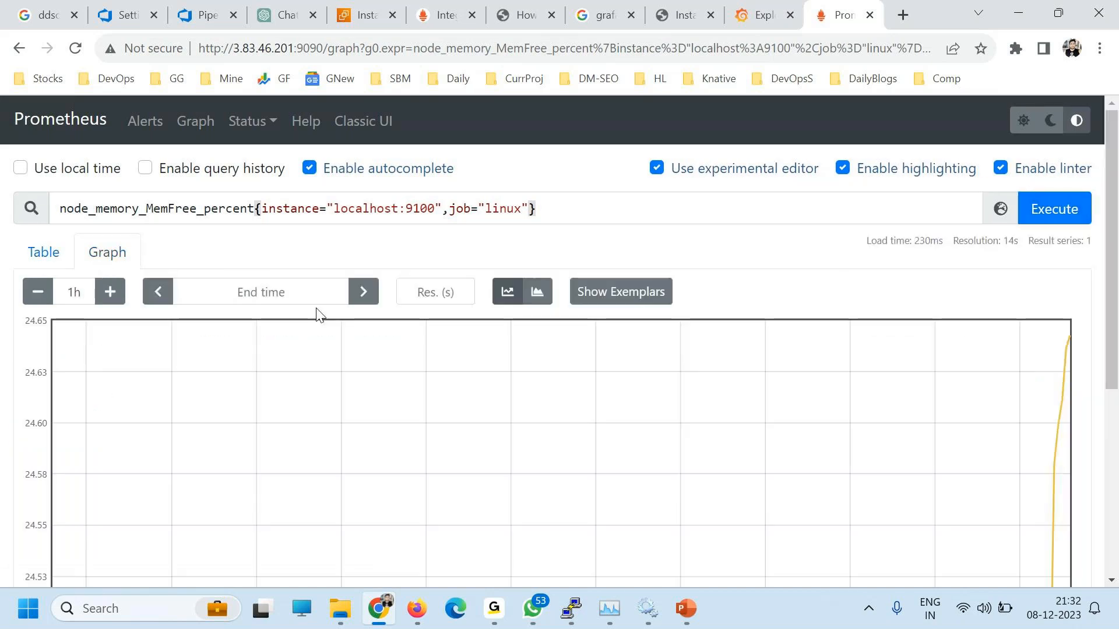
Step: Back in Grafana Explore, run the built memory selector as the query
scroll(1051, 412, "down", 5)
scroll(1061, 412, "up", 5)
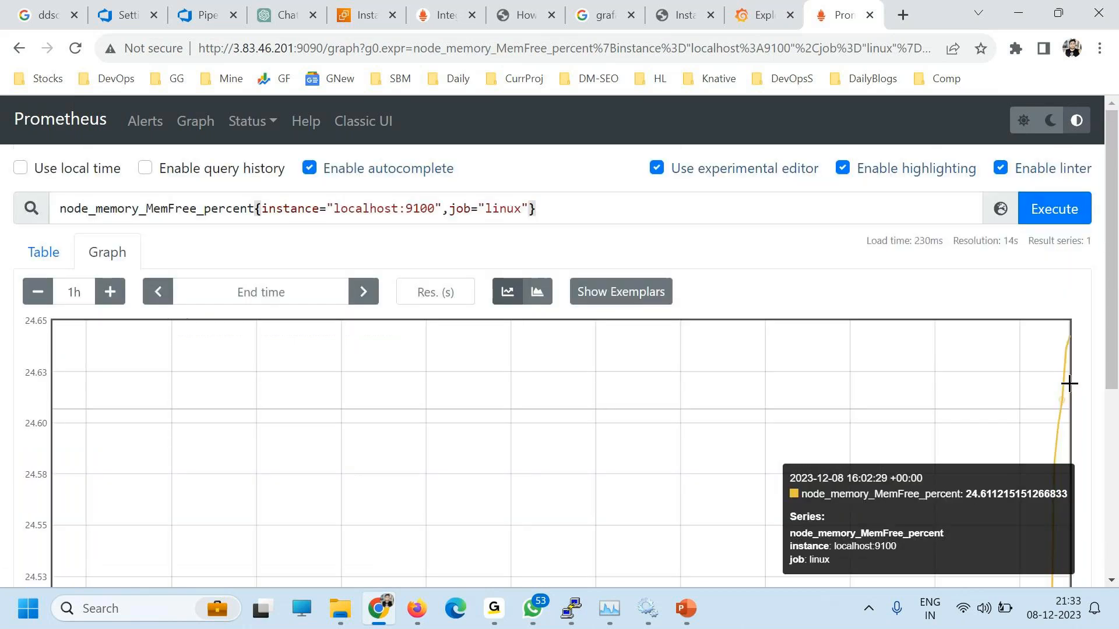
scroll(1054, 466, "down", 3)
scroll(1059, 437, "up", 3)
scroll(1066, 406, "down", 3)
scroll(1066, 406, "down", 4)
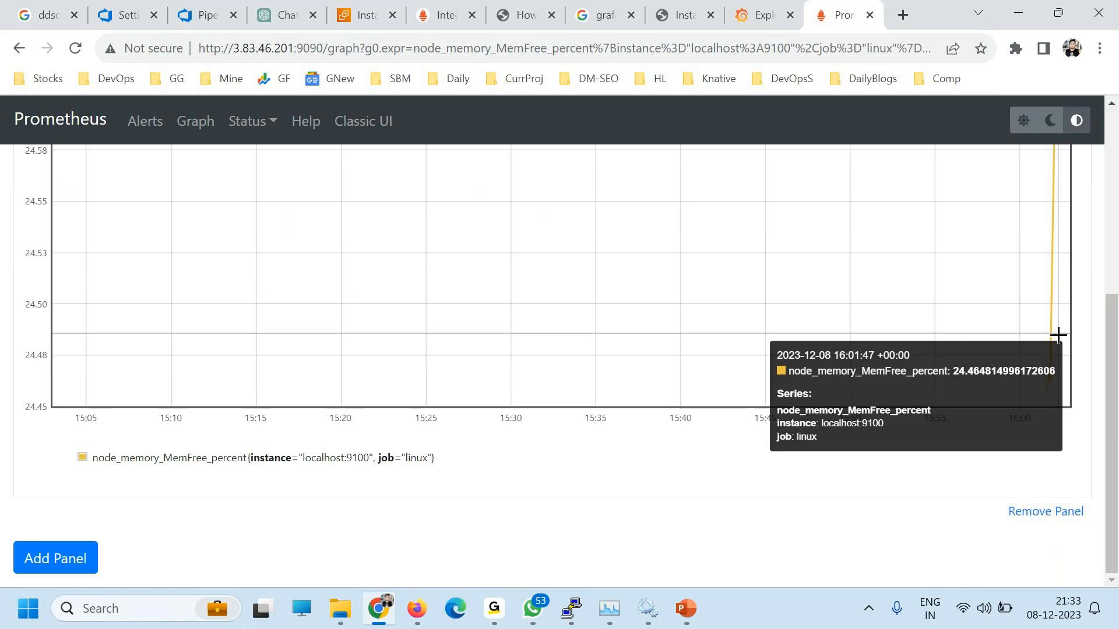
scroll(957, 345, "up", 5)
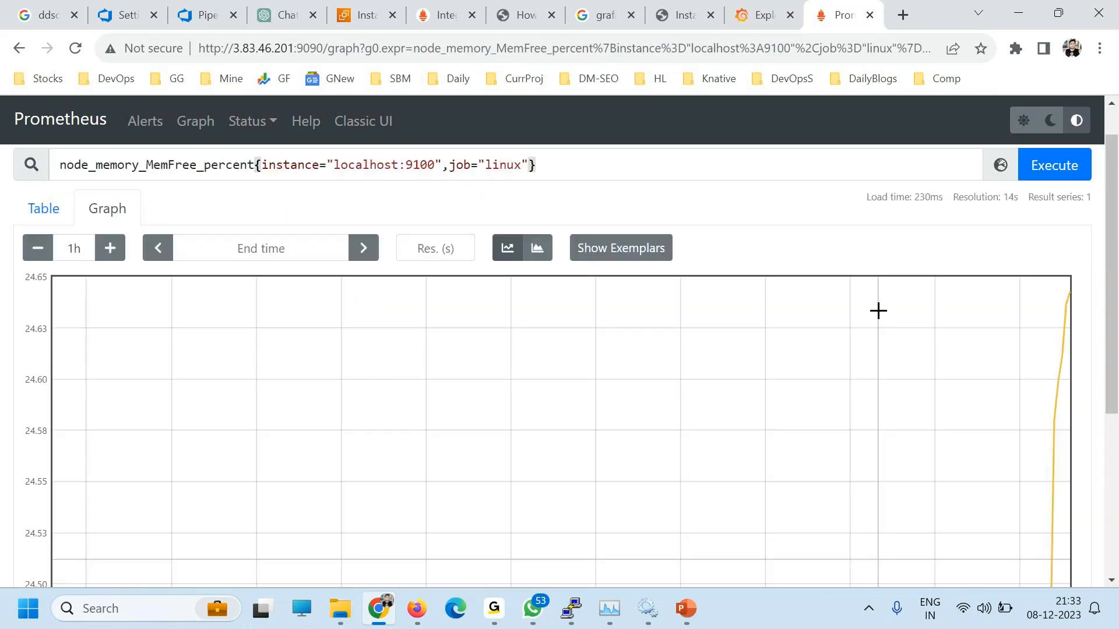
left_click(758, 18)
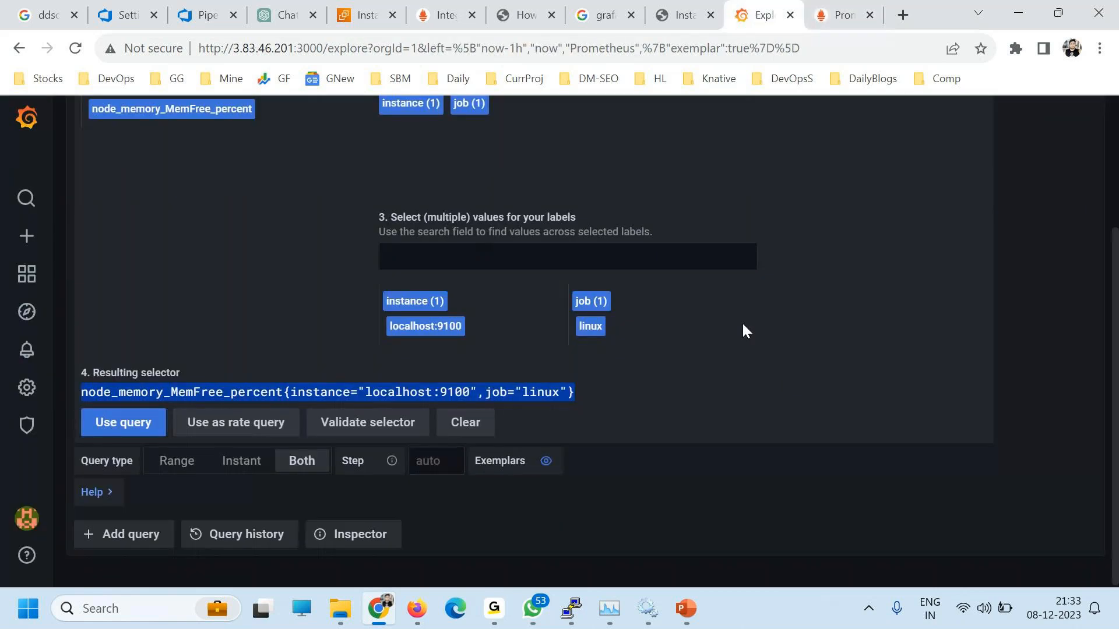
left_click(95, 435)
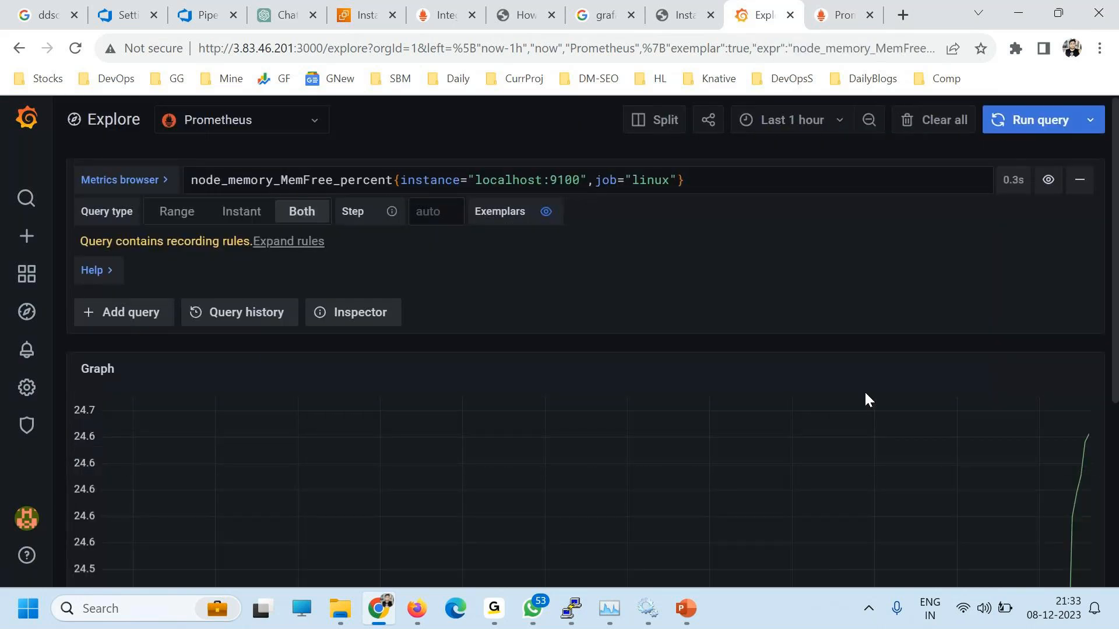
key("ctrl+minus")
key("ctrl+minus")
key("ctrl+minus")
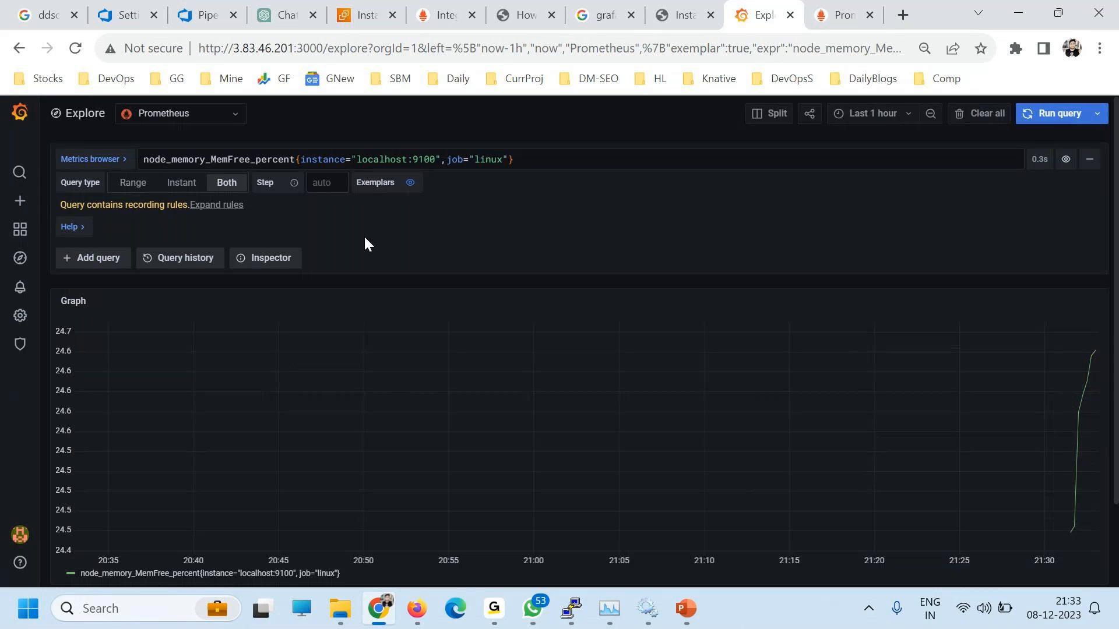
left_click(494, 608)
left_click(595, 526)
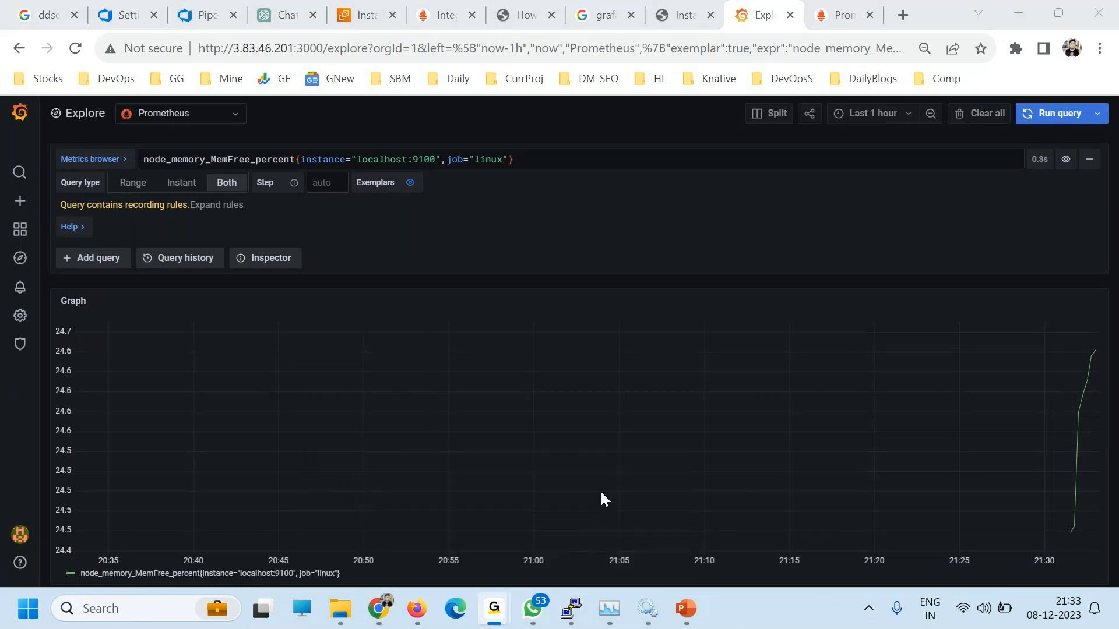
left_click(1013, 13)
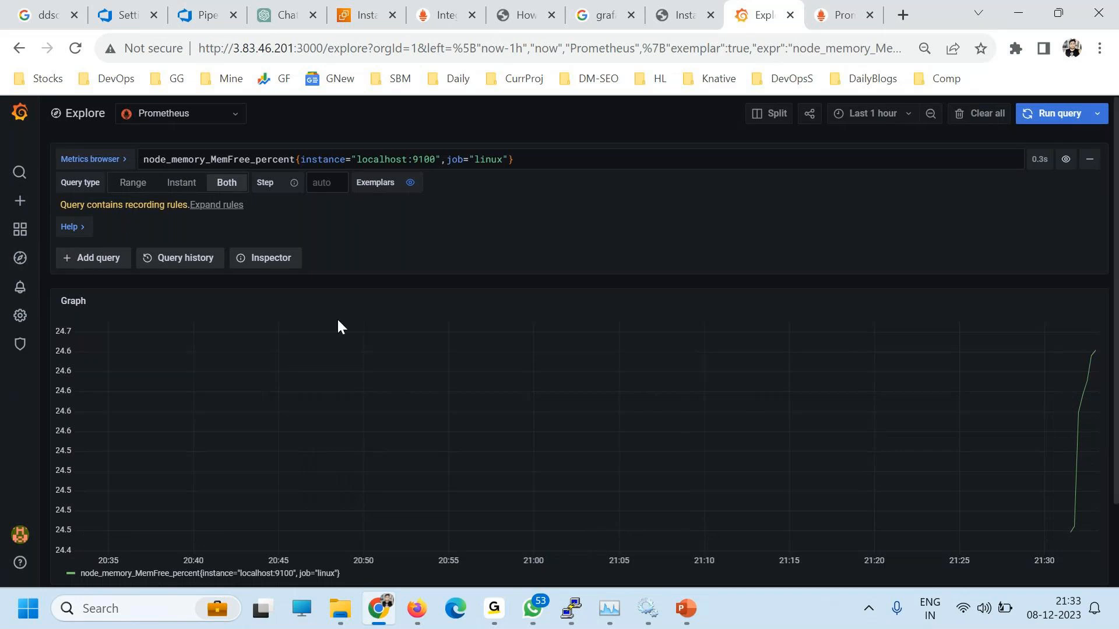
mouse_move(19, 207)
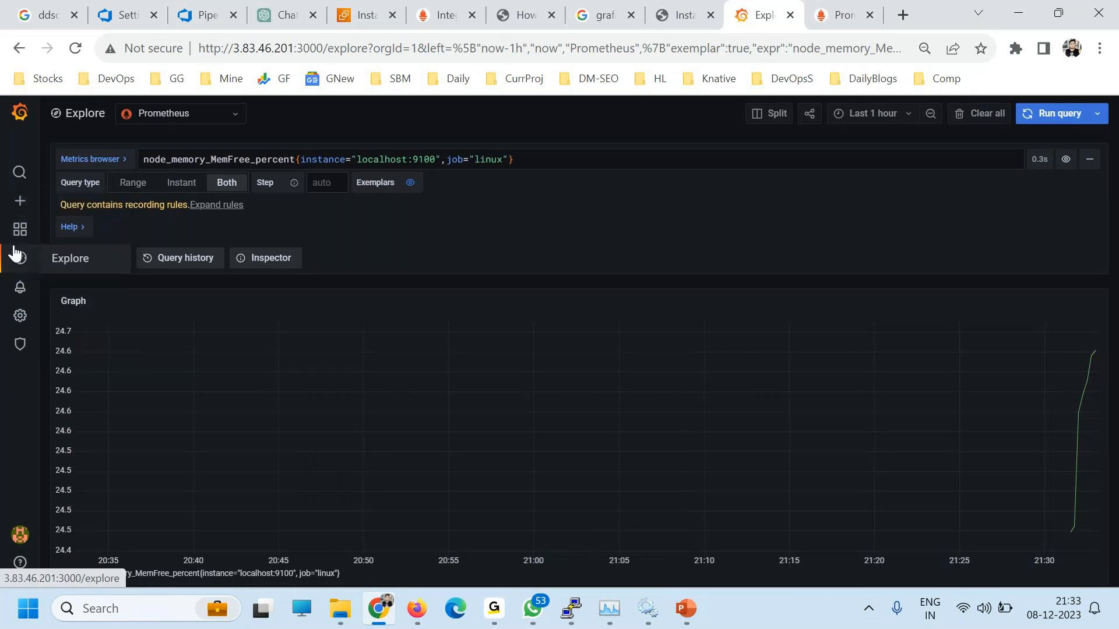
mouse_move(20, 288)
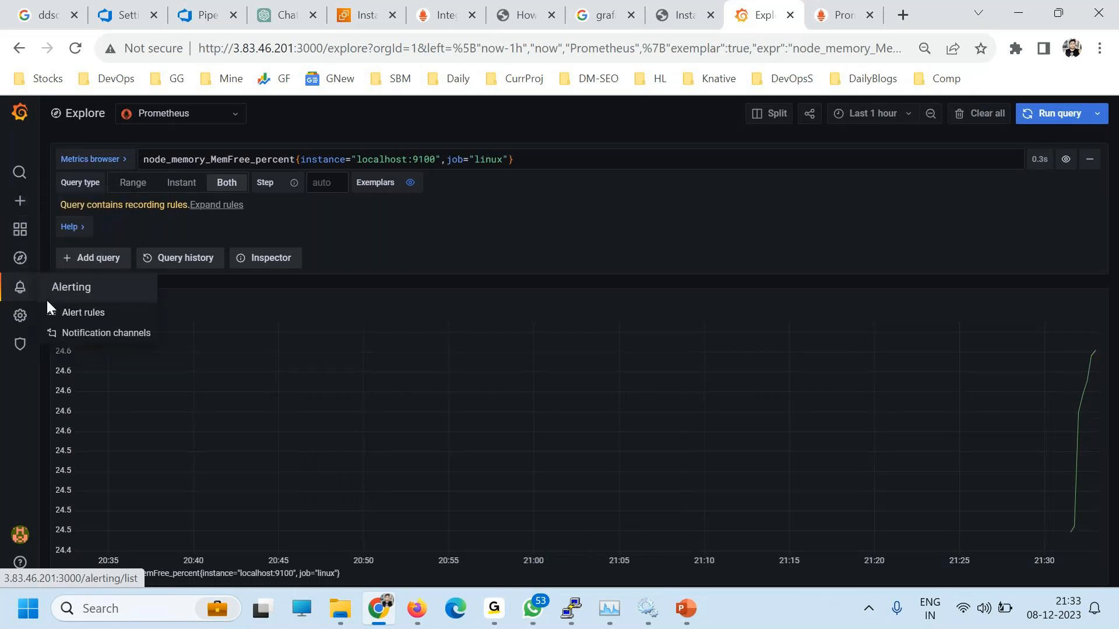
left_click(848, 15)
left_click_drag(317, 47, 243, 51)
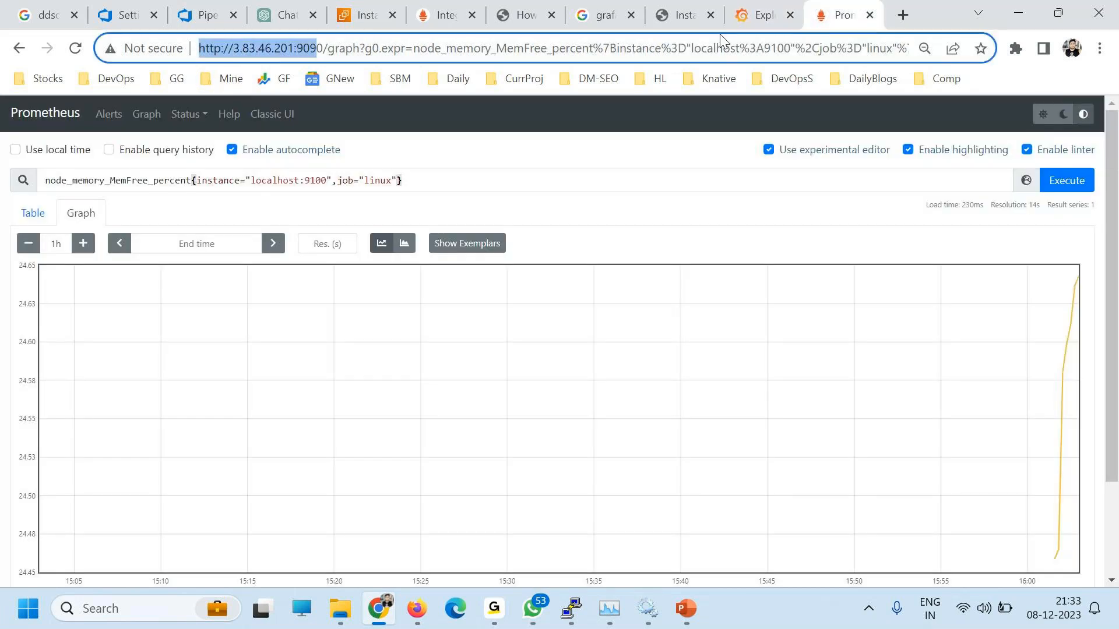
left_click(421, 175)
left_click(32, 213)
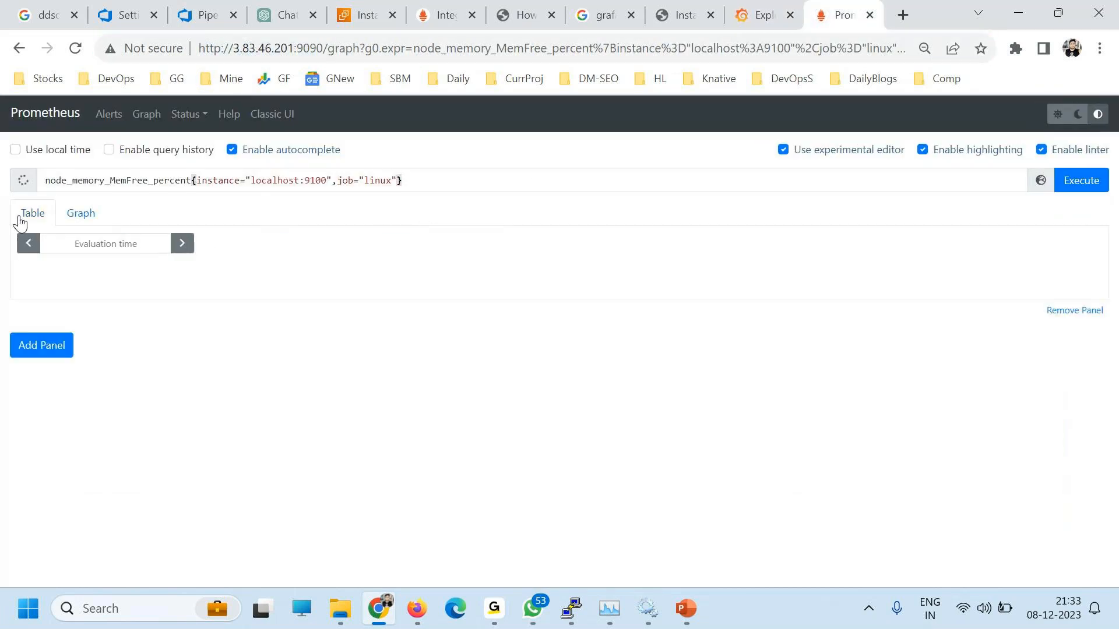
left_click(80, 214)
left_click(33, 214)
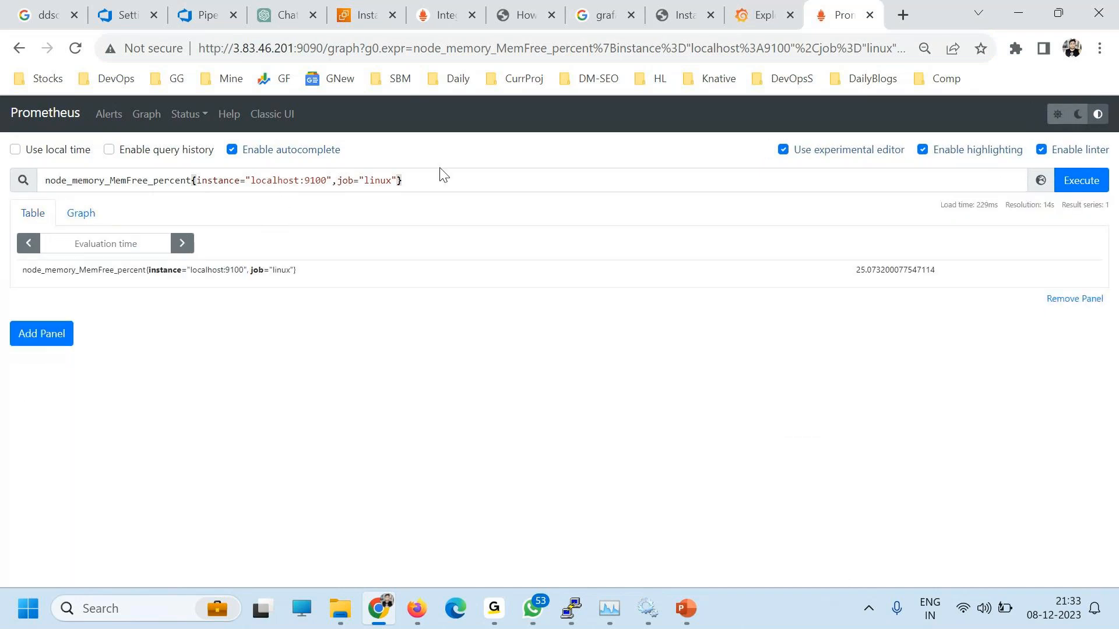
left_click(90, 215)
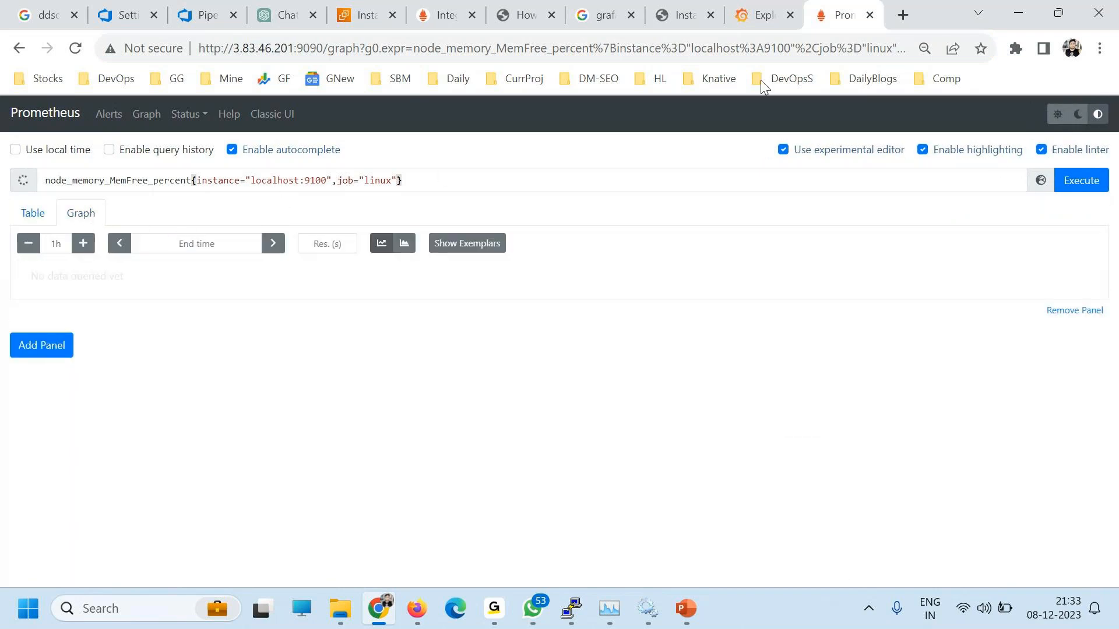
left_click(775, 17)
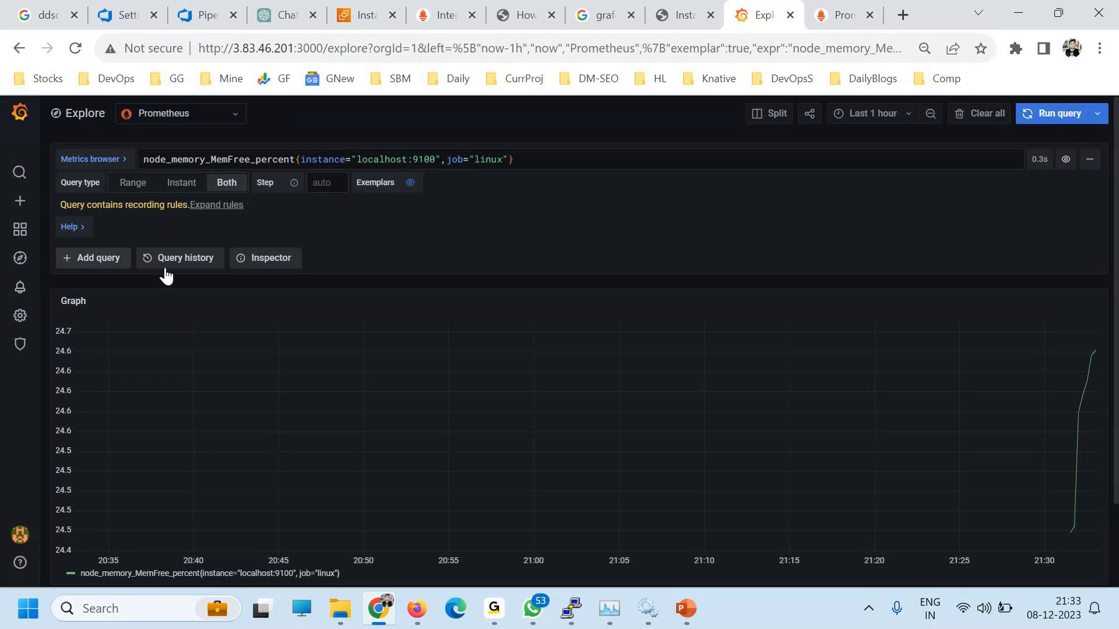
left_click(201, 263)
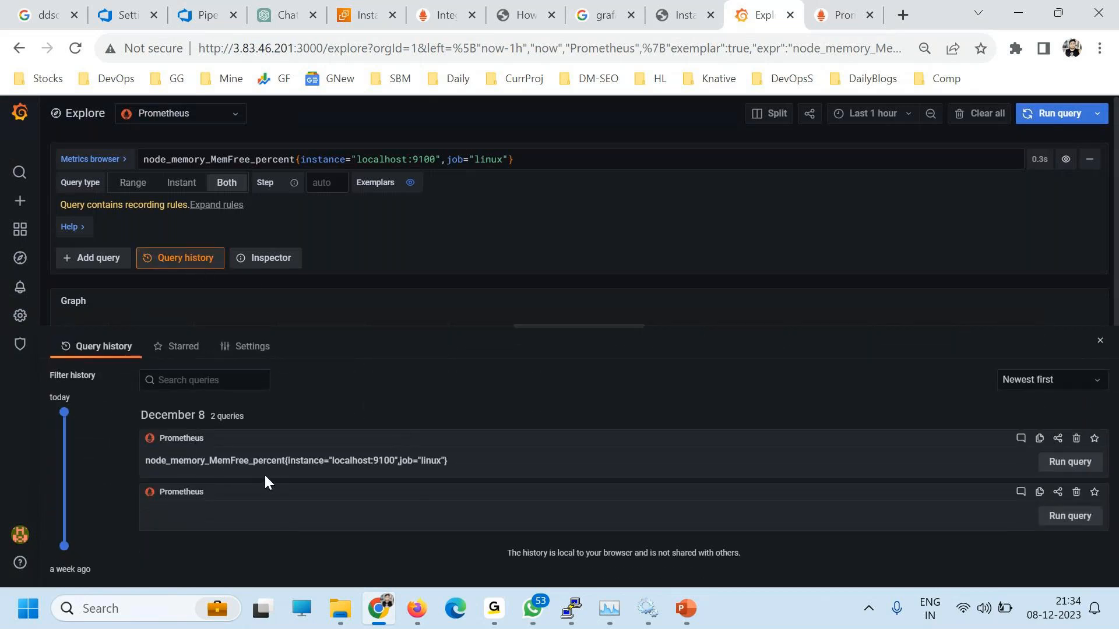
left_click(182, 349)
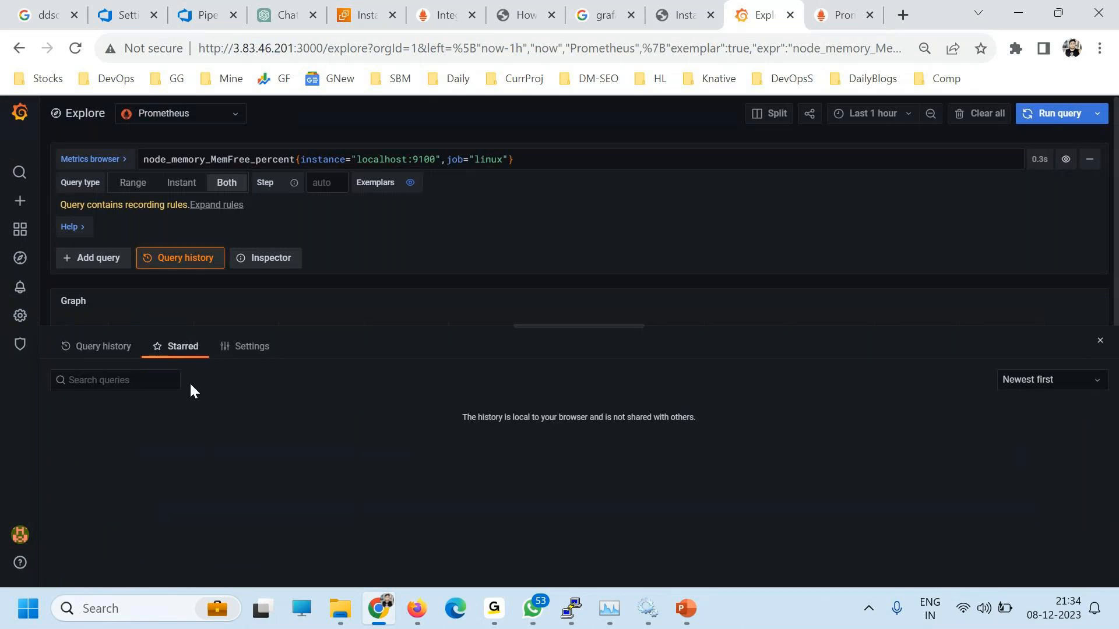
left_click(250, 347)
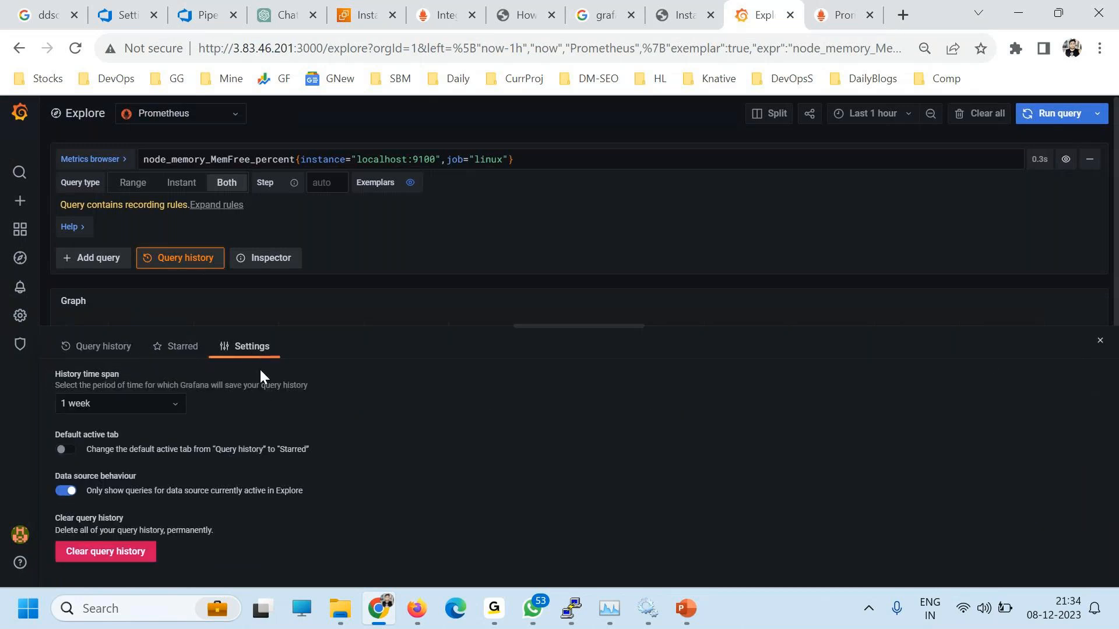
left_click(110, 411)
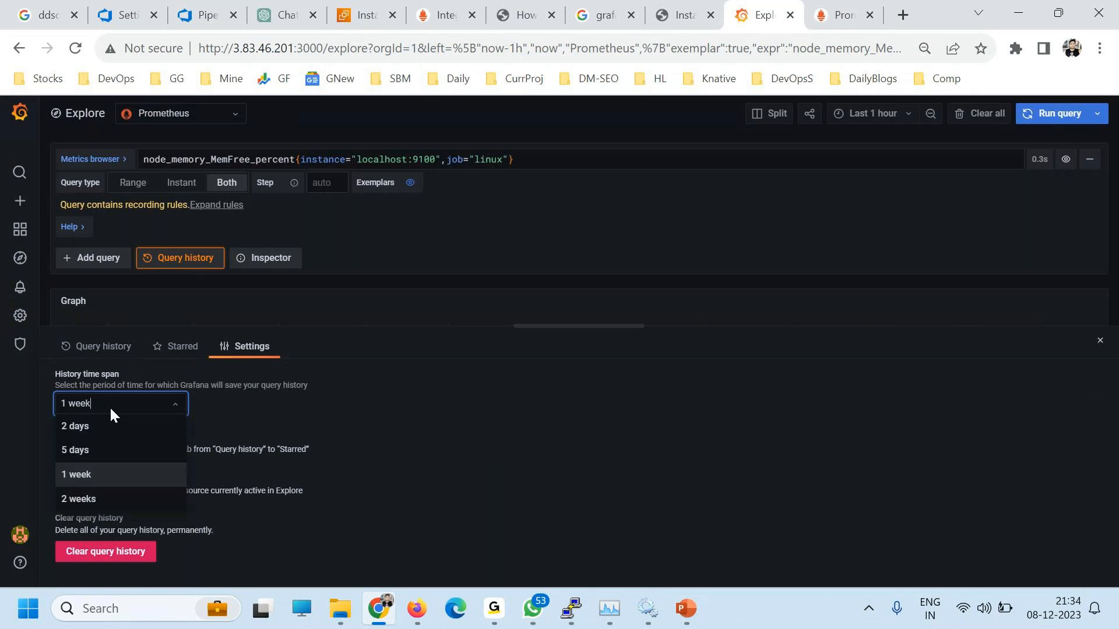
left_click(87, 346)
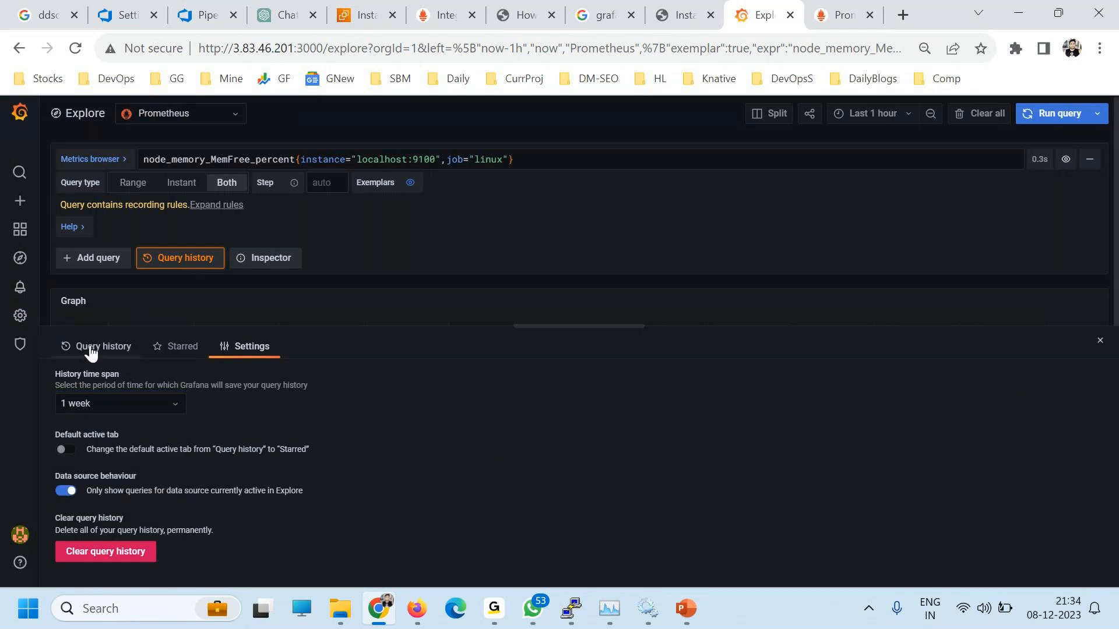
left_click(88, 346)
left_click(156, 260)
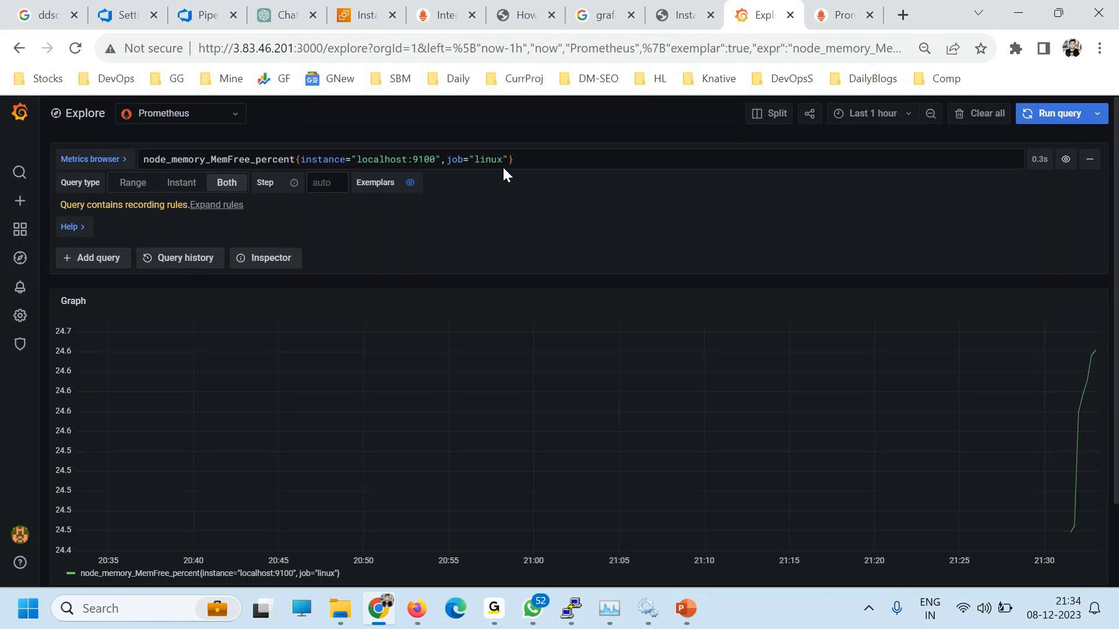
left_click_drag(519, 160, 150, 156)
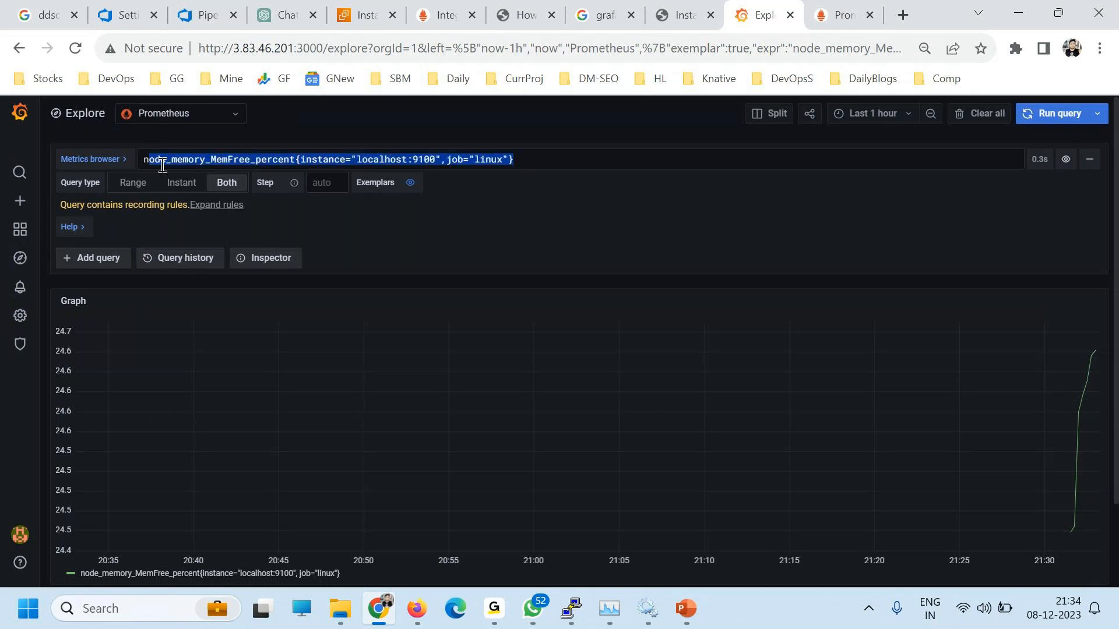
left_click(763, 116)
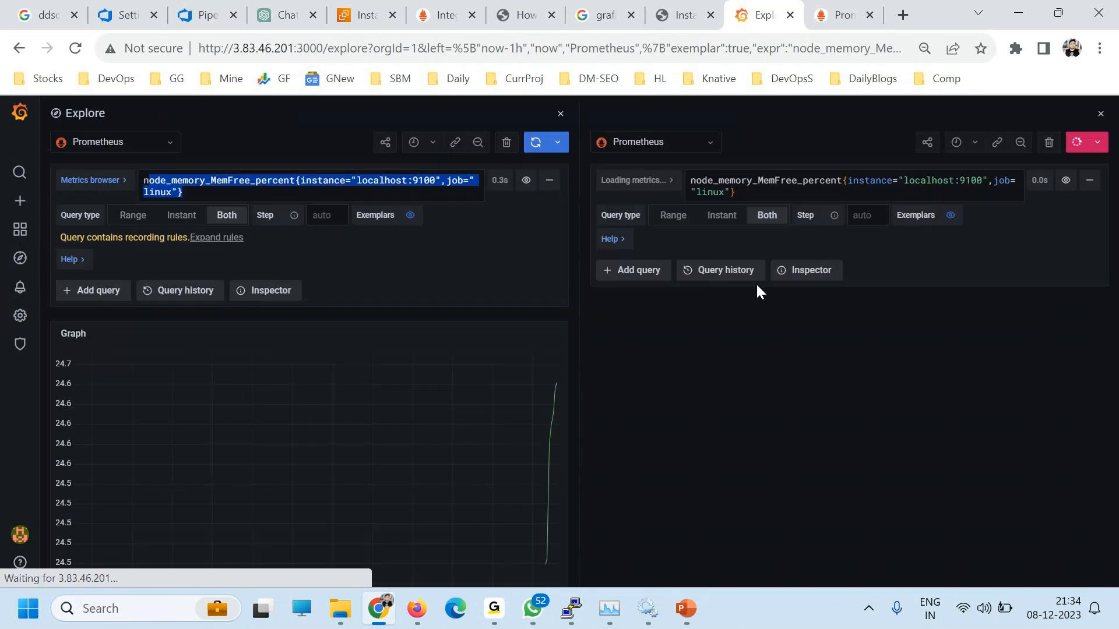
left_click(633, 180)
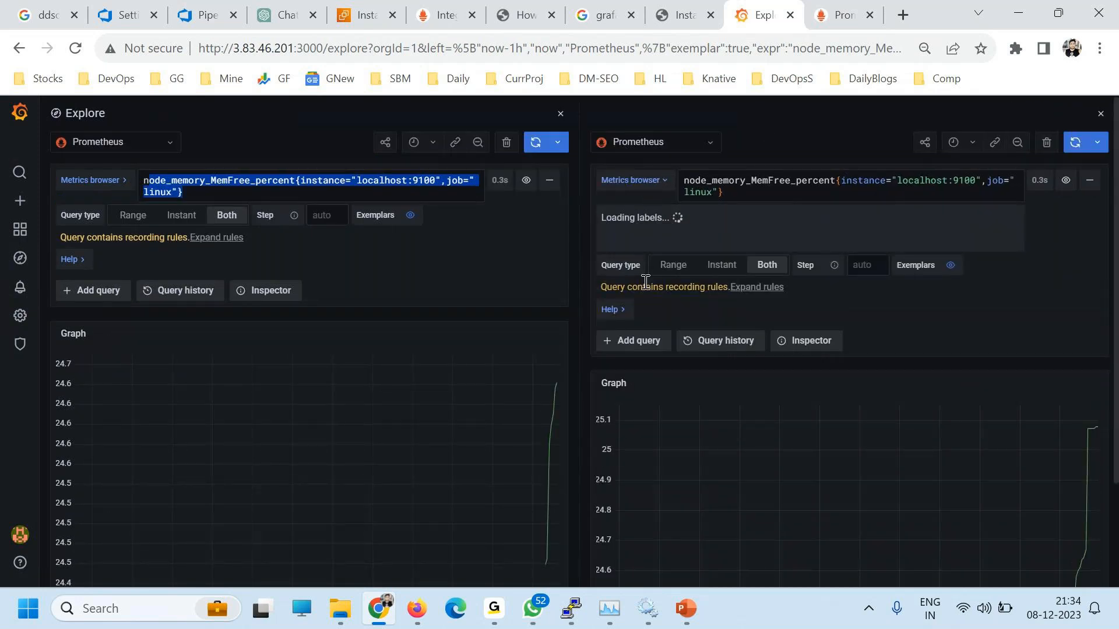
left_click(688, 242)
type("disk")
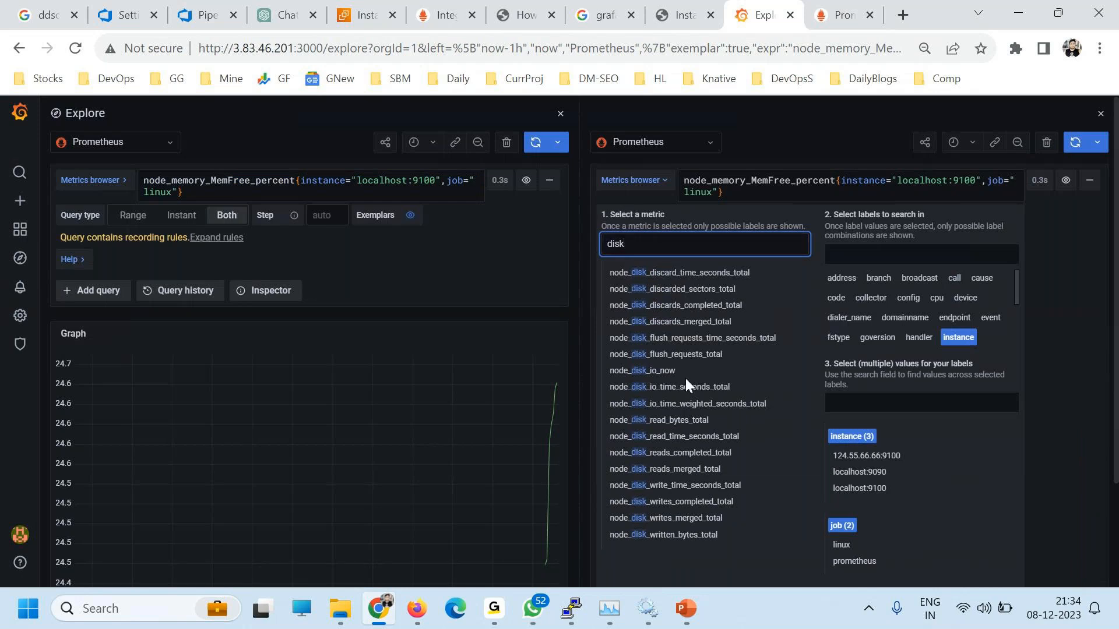
left_click(663, 372)
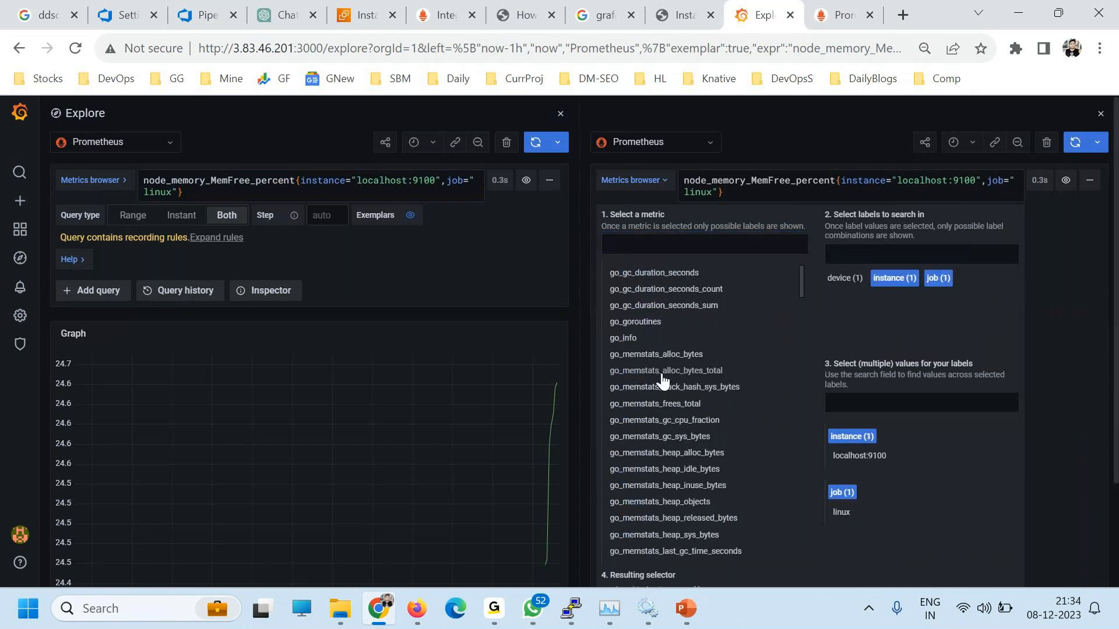
left_click(877, 282)
left_click(844, 278)
left_click(841, 455)
left_click(843, 518)
left_click(883, 279)
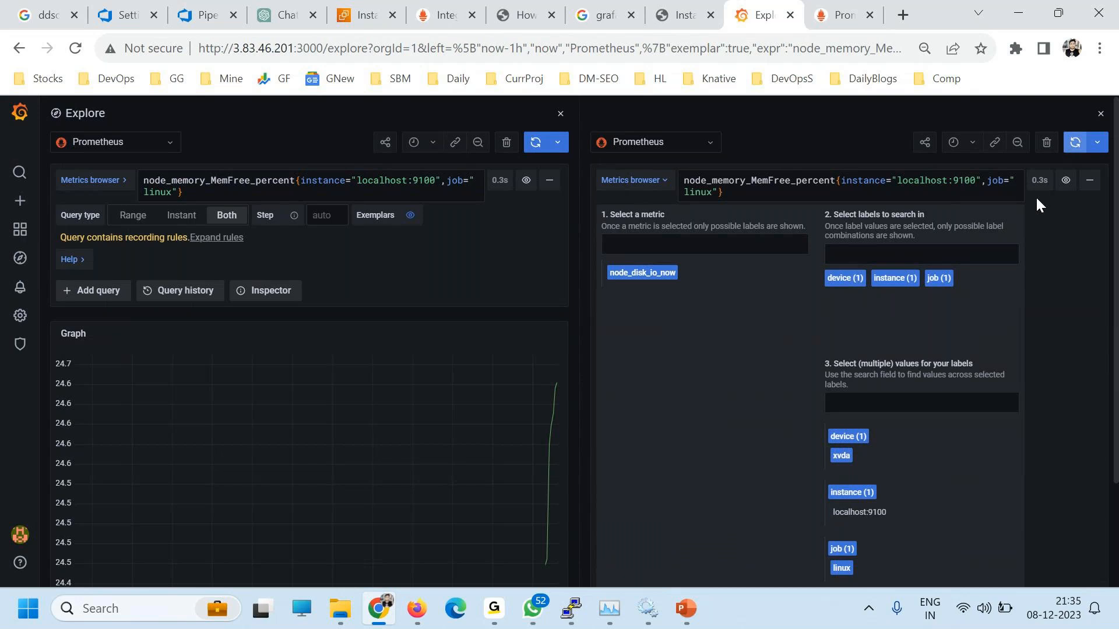
scroll(1006, 341, "down", 9)
scroll(987, 383, "up", 3)
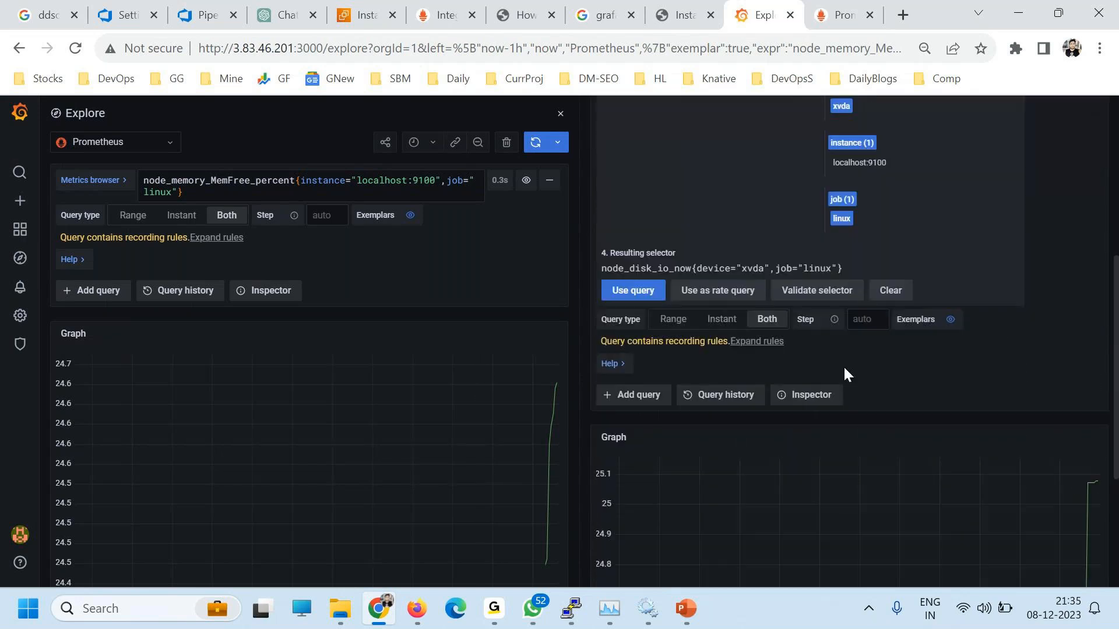
left_click(632, 290)
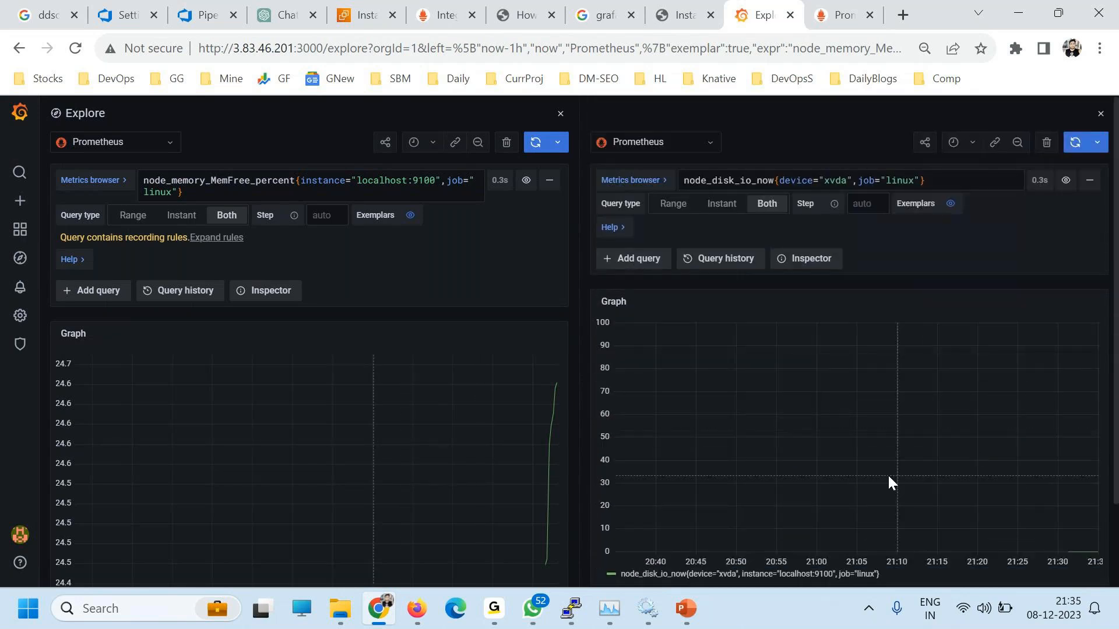
scroll(890, 411, "down", 2)
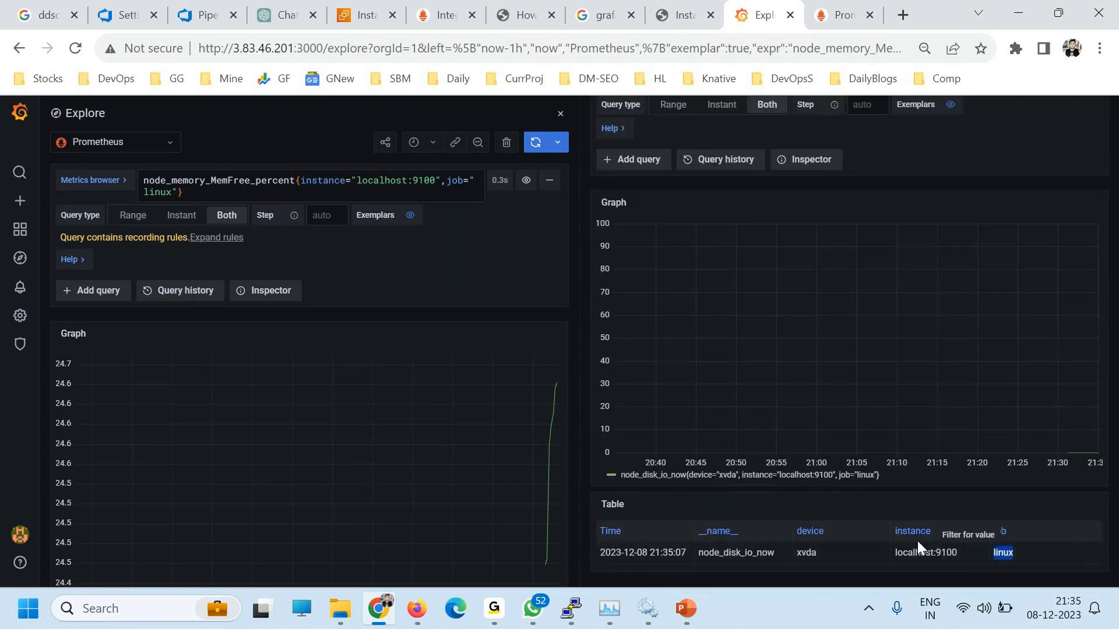
scroll(787, 400, "up", 1)
scroll(786, 396, "up", 1)
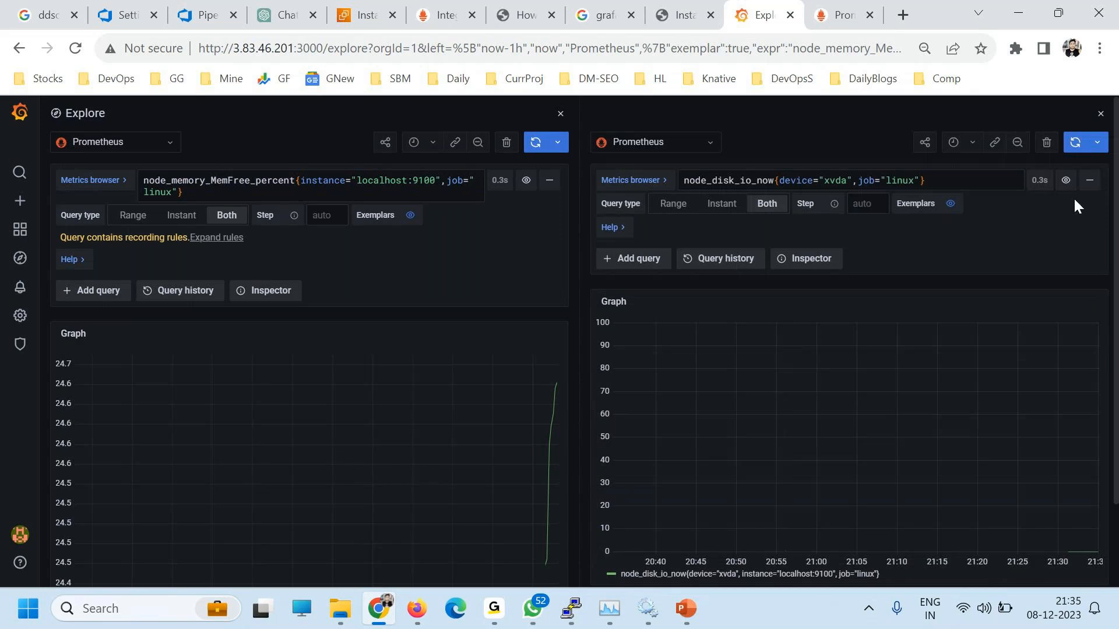
left_click(1047, 142)
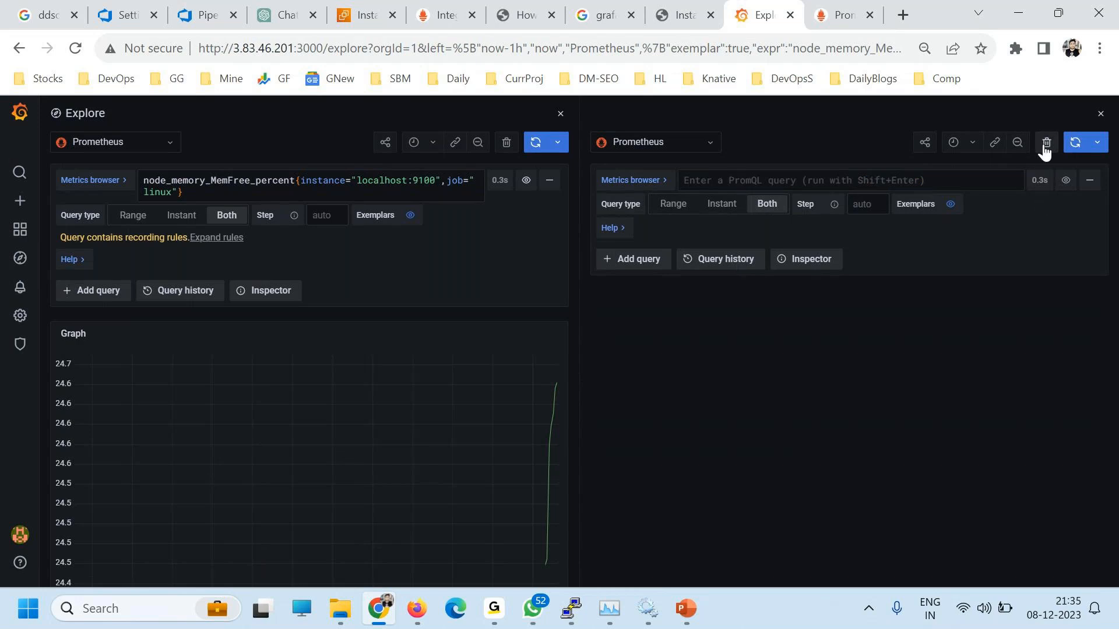
left_click(1102, 115)
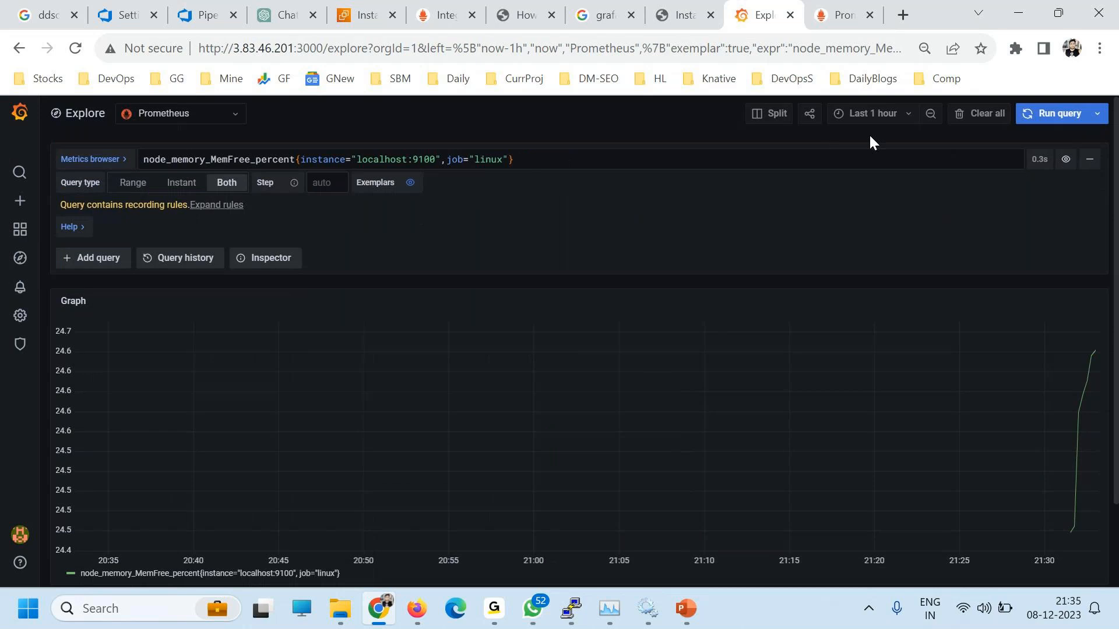
Step: Change the Explore time range to Last 30 days and rerun the query
left_click(904, 114)
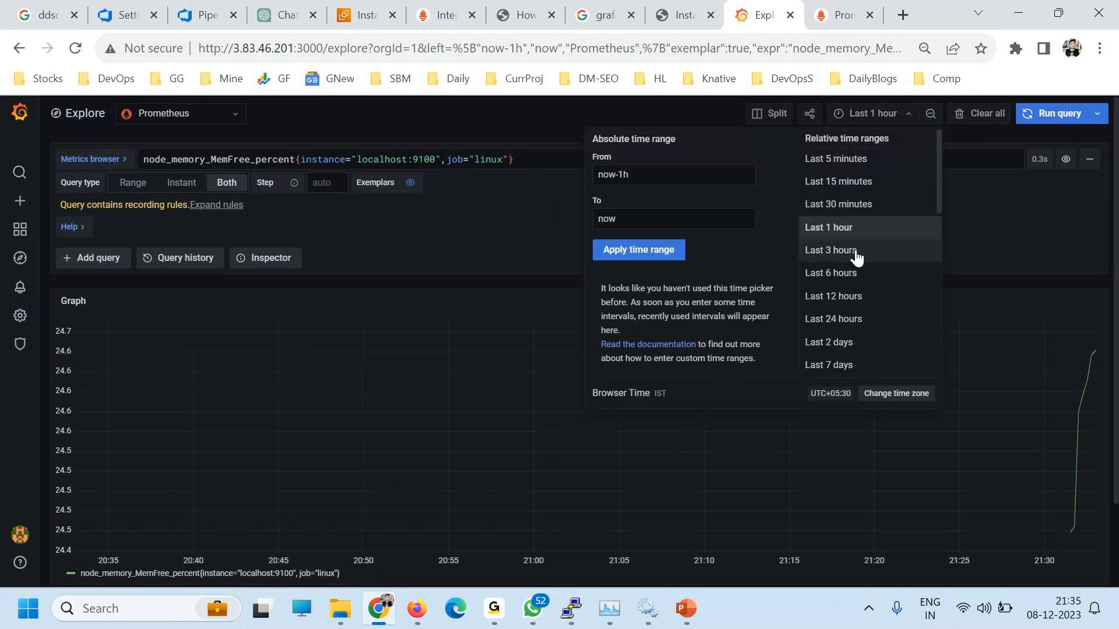
scroll(857, 304, "down", 5)
scroll(893, 286, "up", 2)
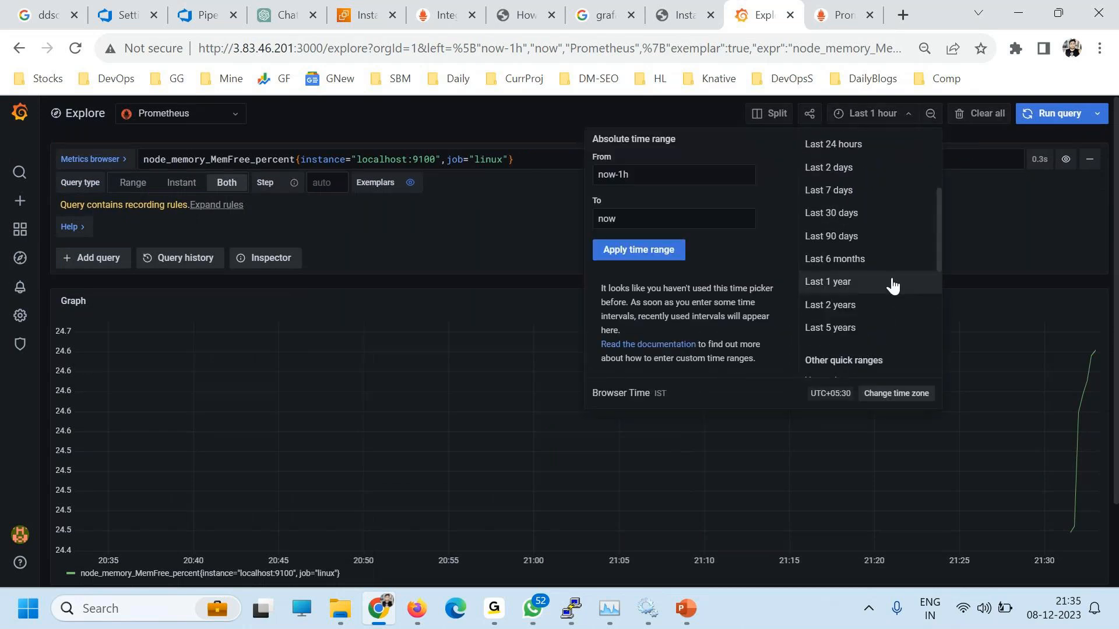
left_click(837, 213)
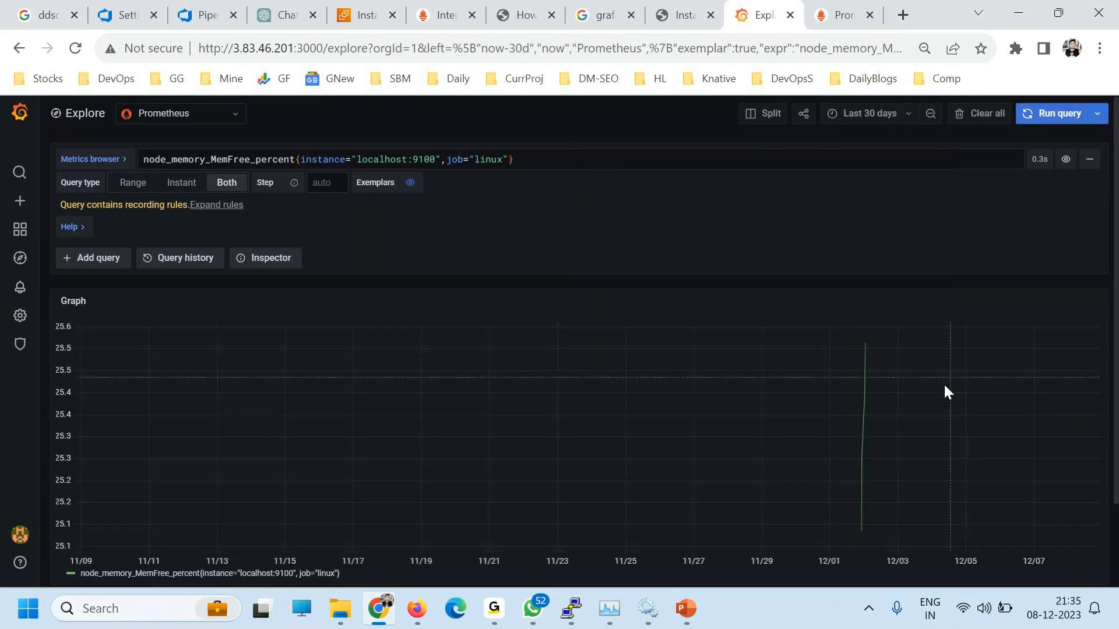
left_click(1044, 114)
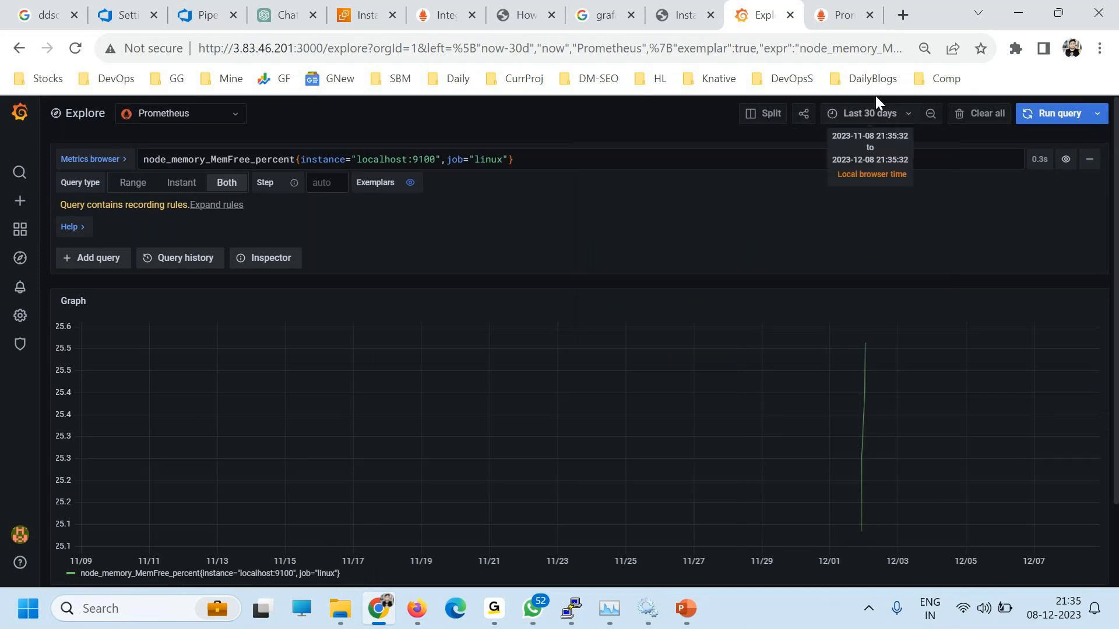
Step: Inspect the 30-day graph and its table value near 25 percent
left_click(876, 113)
left_click(562, 110)
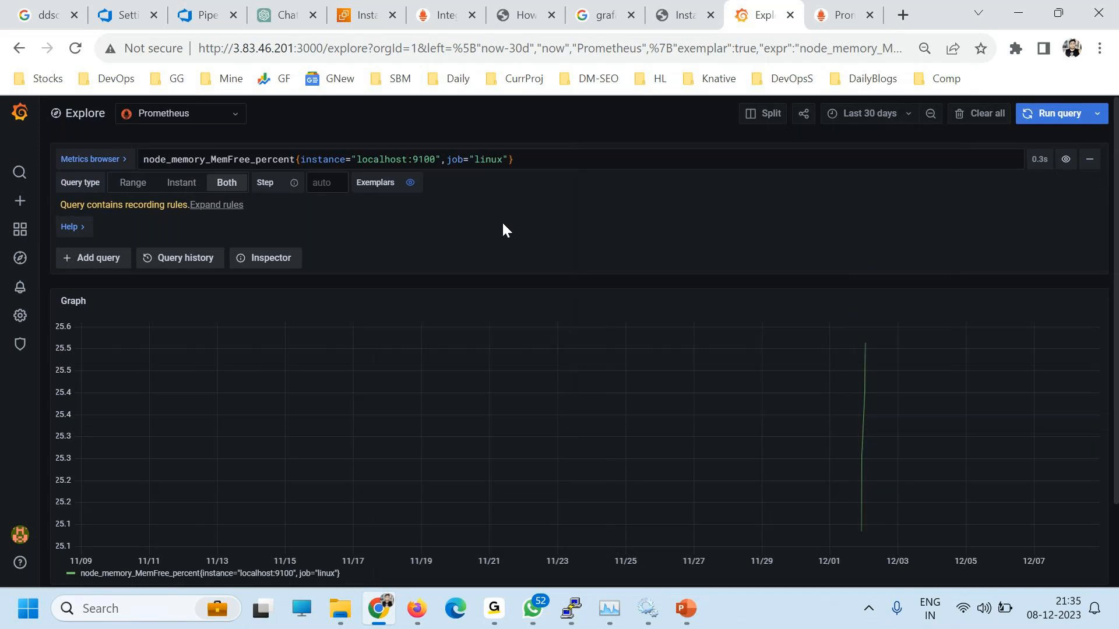
scroll(523, 402, "down", 3)
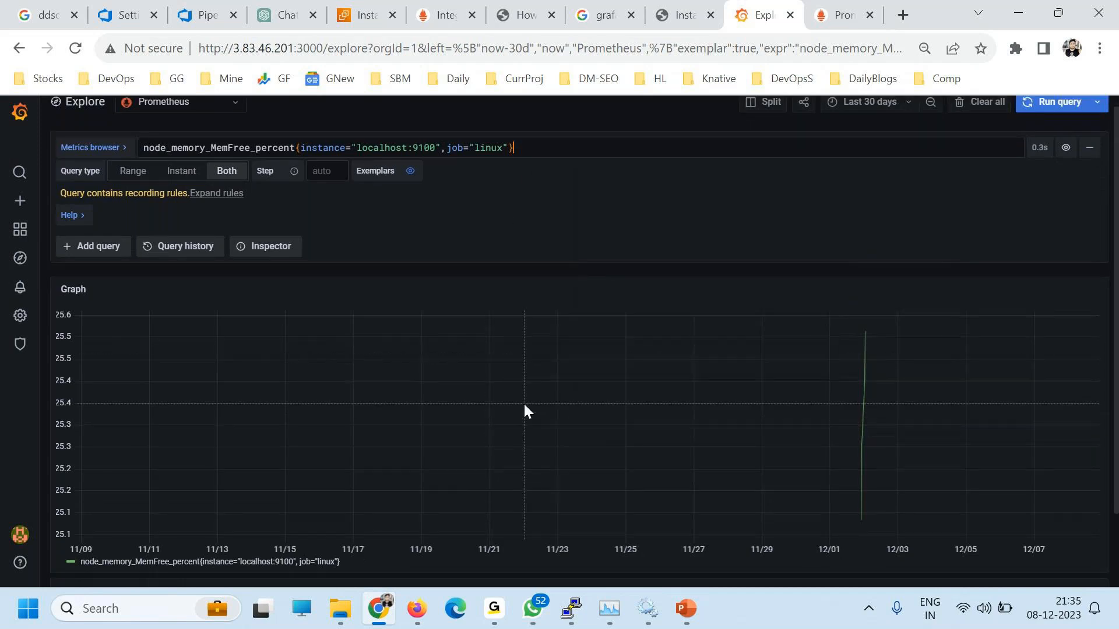
scroll(460, 420, "up", 3)
scroll(423, 455, "down", 3)
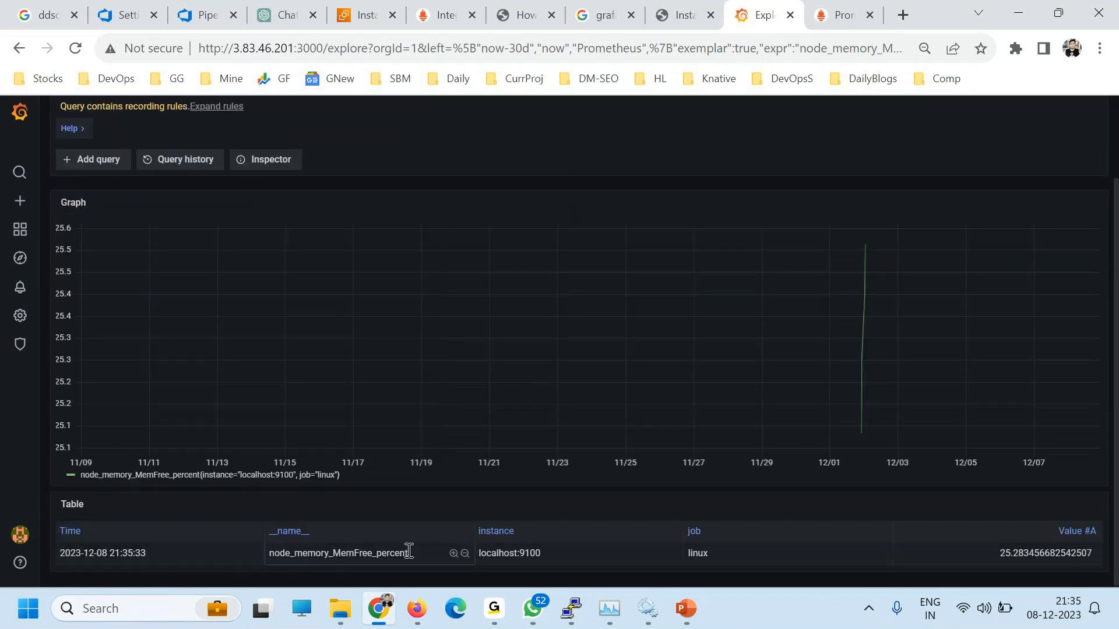
left_click_drag(1000, 554, 1092, 555)
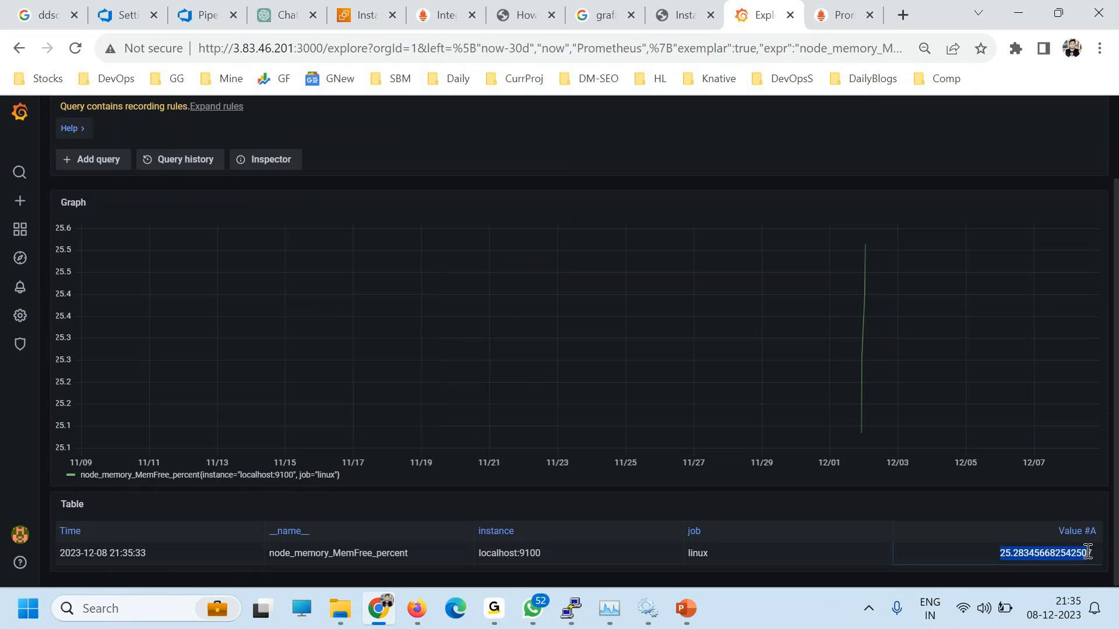
scroll(299, 528, "up", 1)
scroll(298, 513, "up", 1)
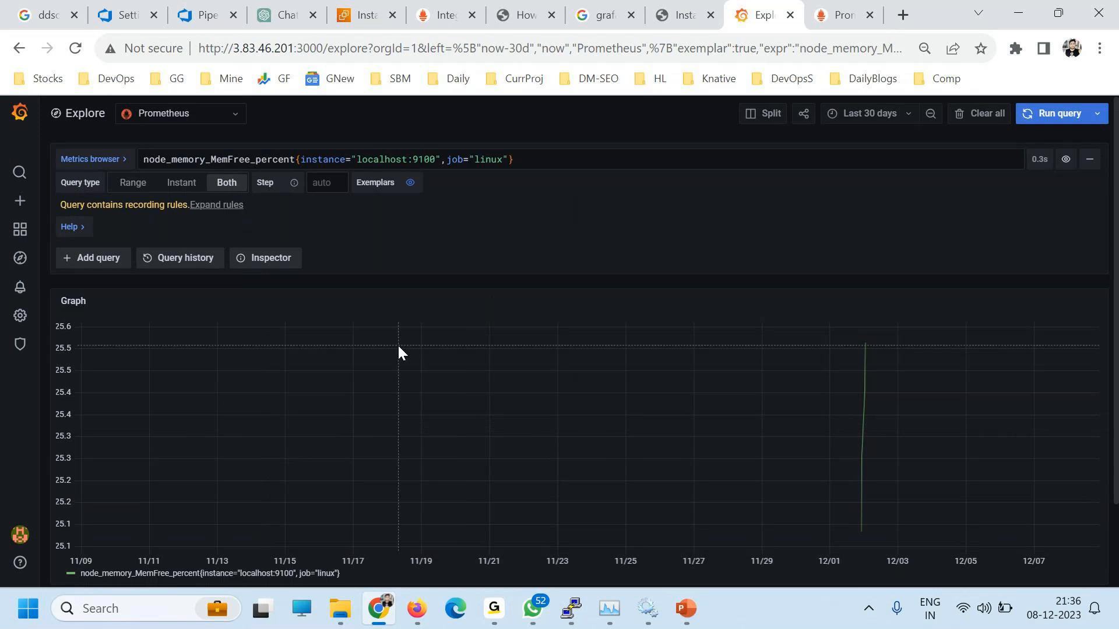
Step: Check the data source list and the current query text without changing them
left_click(186, 113)
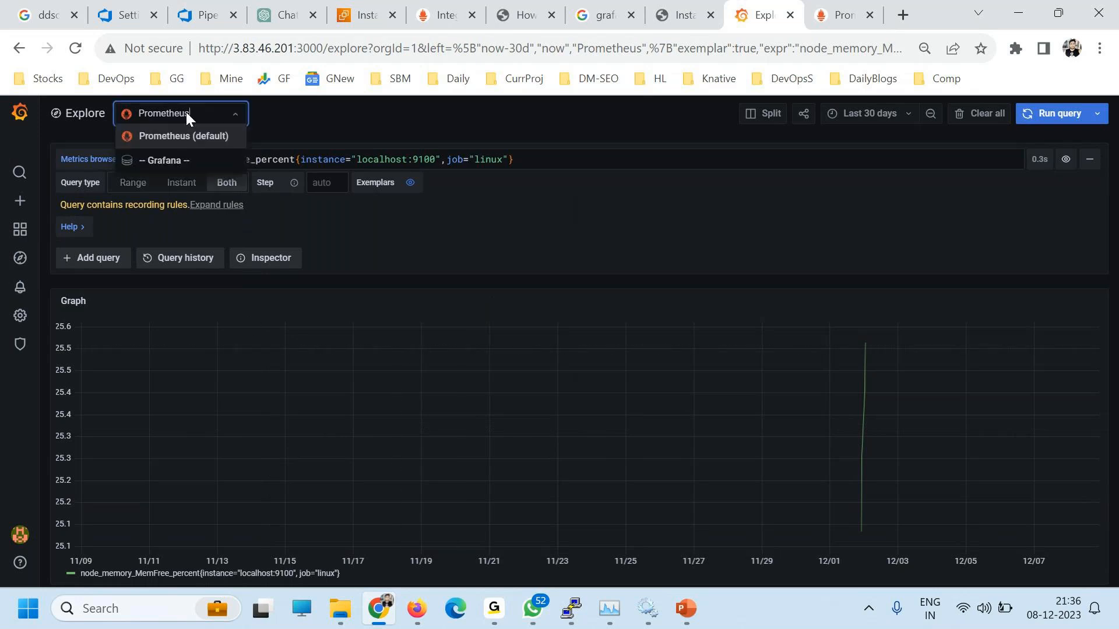
left_click(387, 111)
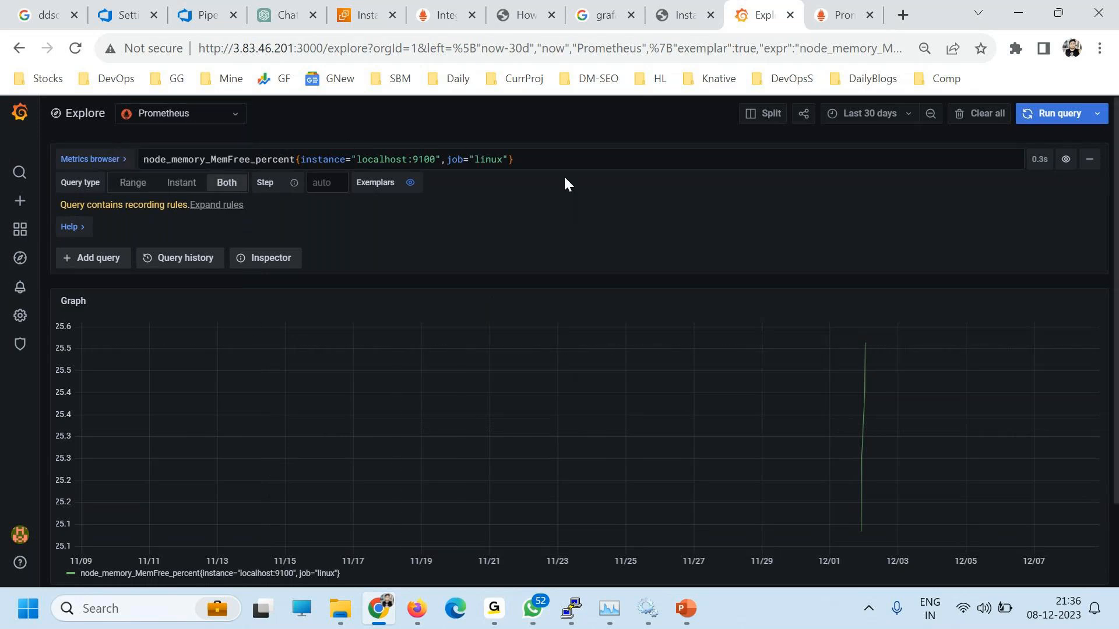
left_click_drag(514, 160, 139, 155)
left_click(376, 183)
Step: Browse metrics and labels, adding the call label, then reset to a fresh Explore session
left_click(80, 162)
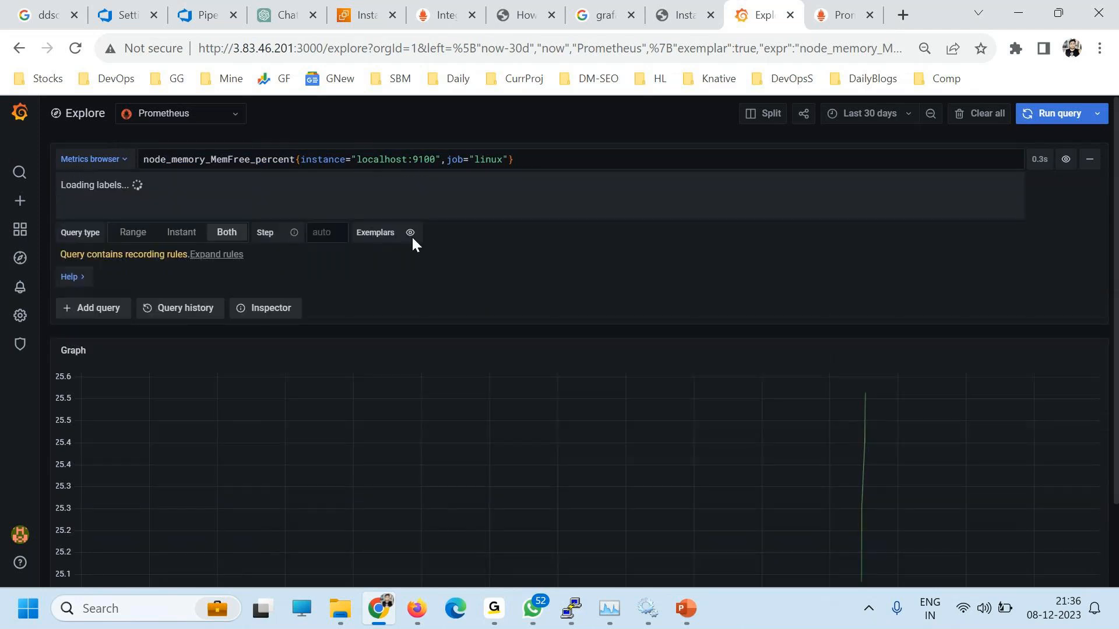
left_click(414, 236)
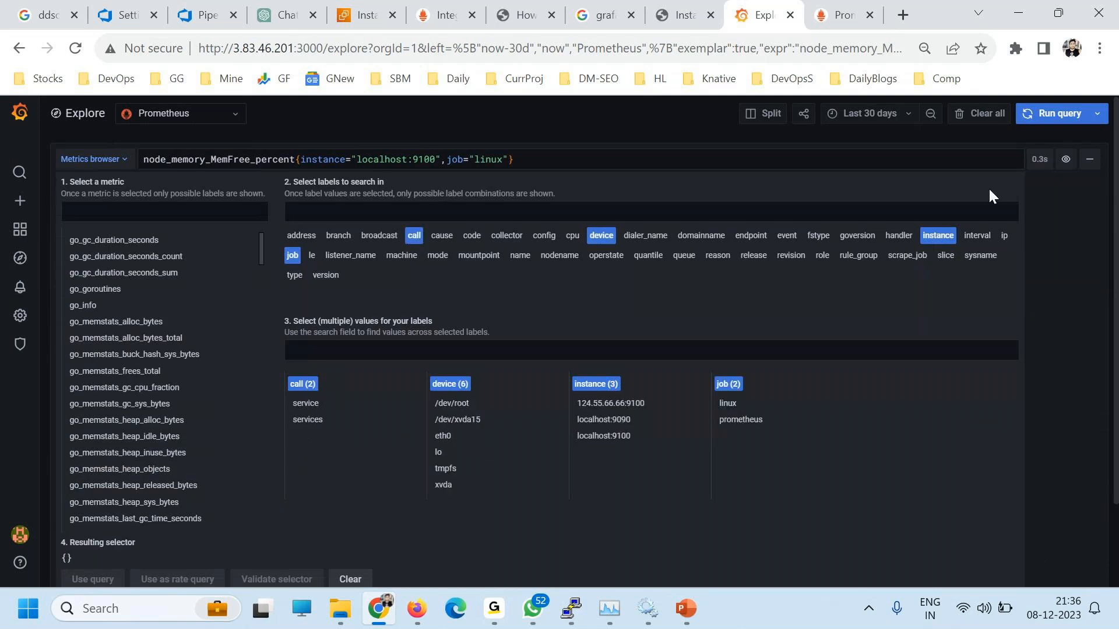
scroll(991, 295, "down", 4)
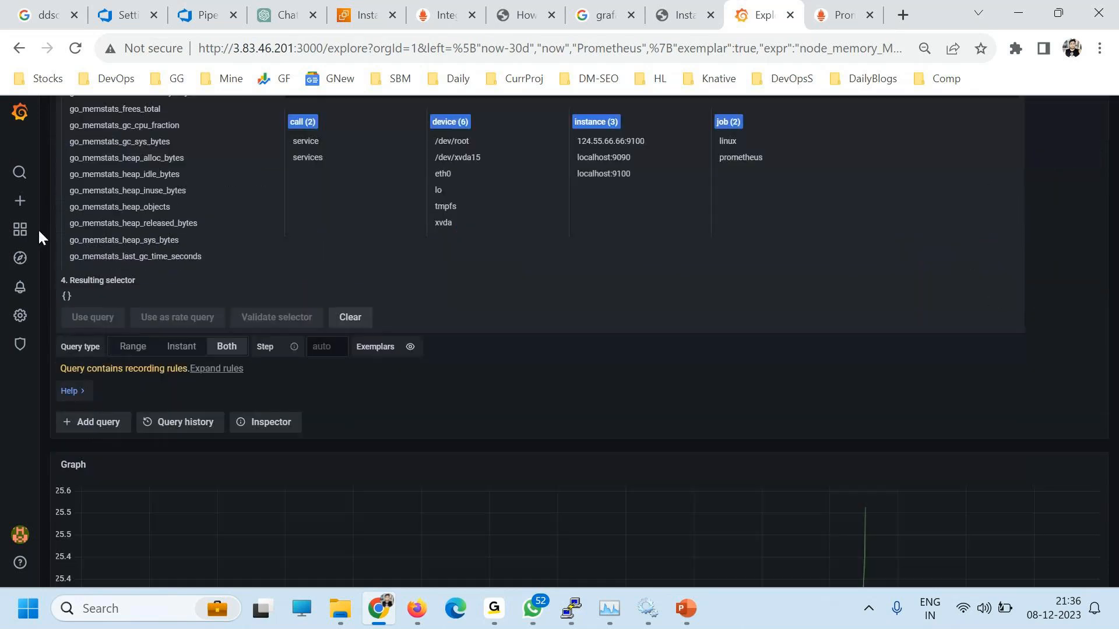
left_click(21, 260)
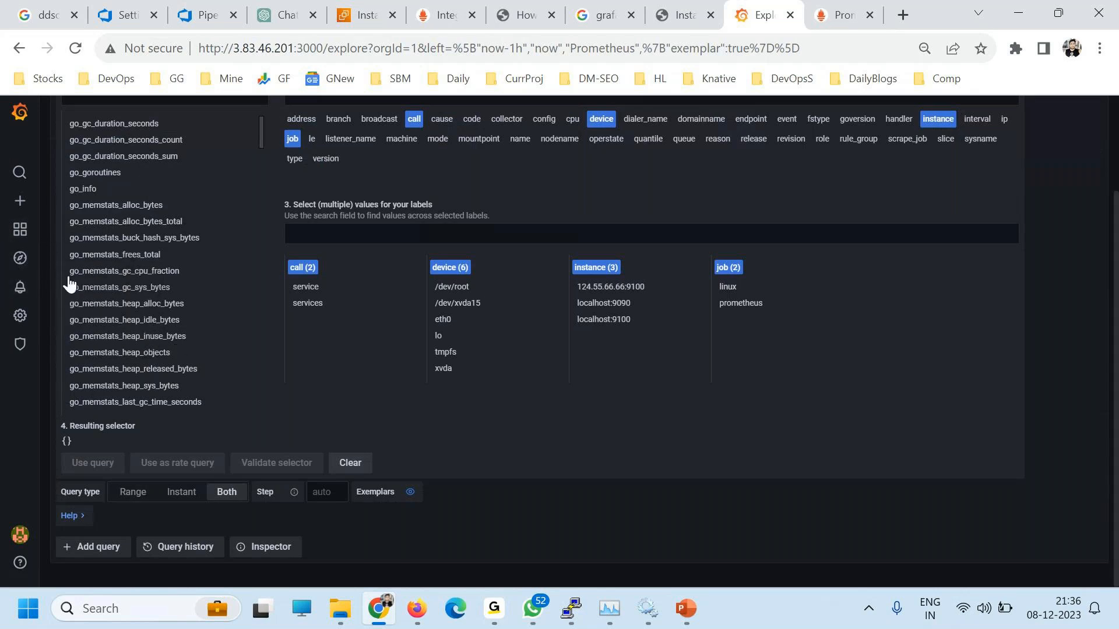
mouse_move(18, 223)
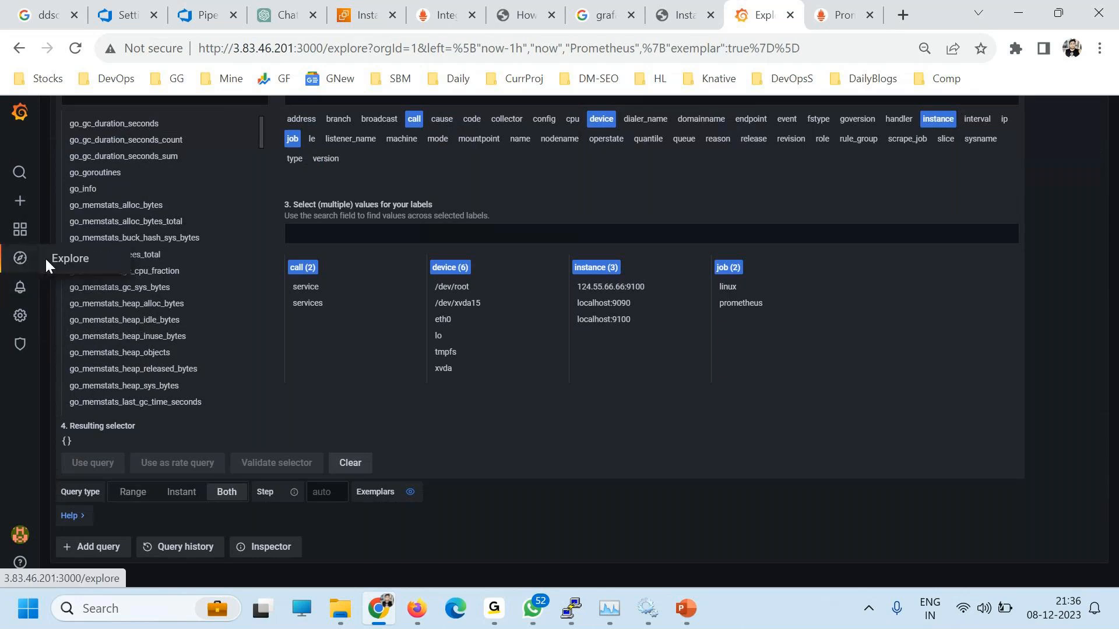
Step: Create a new empty dashboard from the + menu
mouse_move(19, 244)
left_click(20, 202)
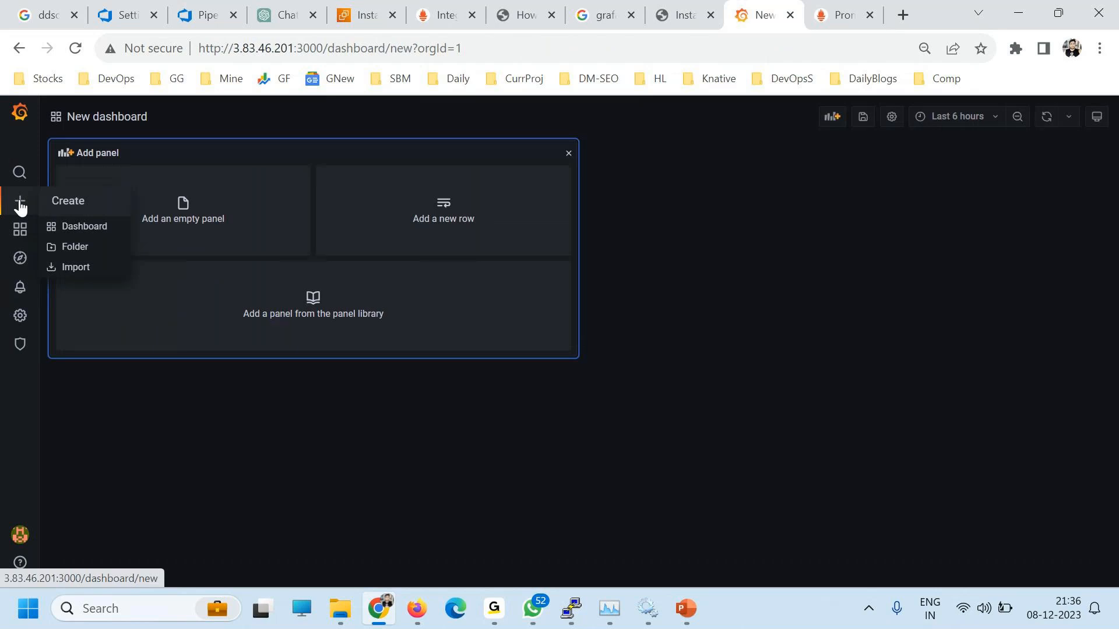
mouse_move(21, 204)
left_click(67, 207)
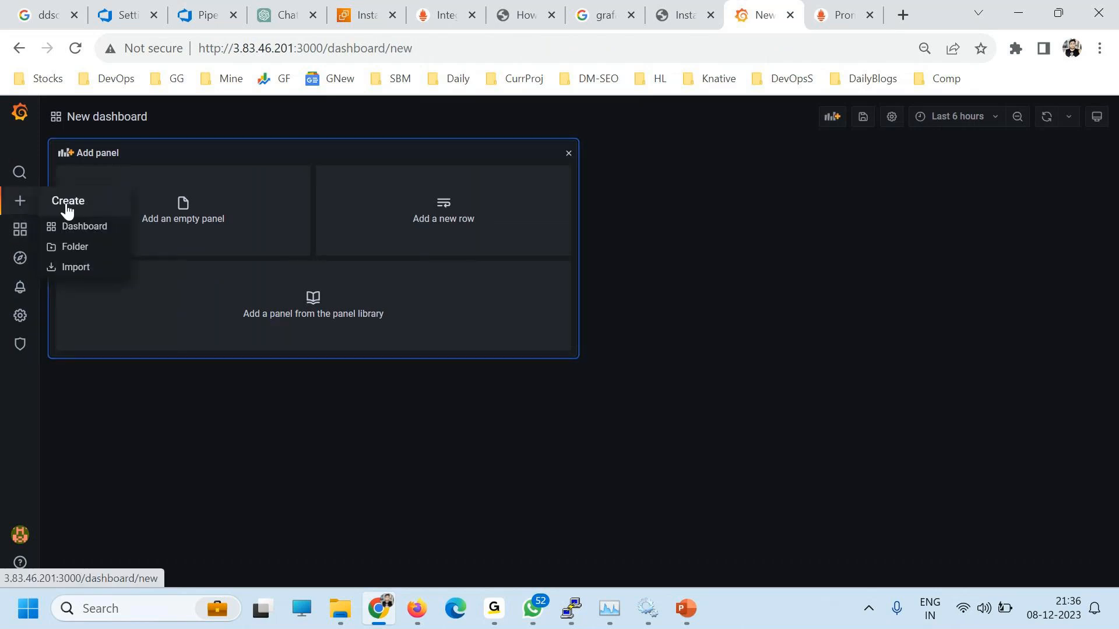
left_click(124, 115)
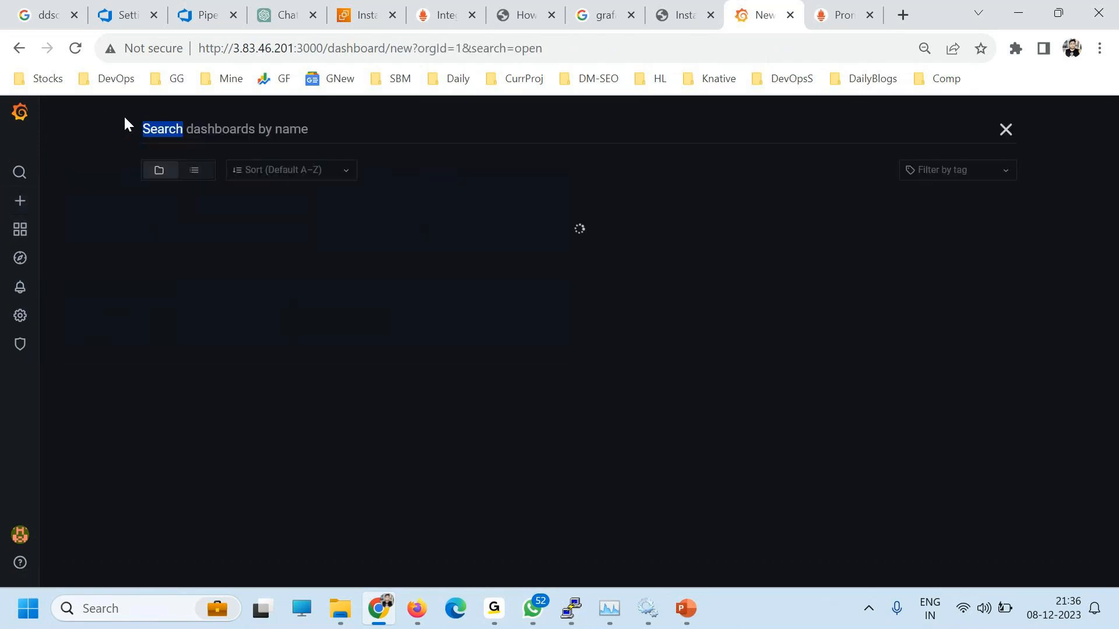
left_click(1006, 129)
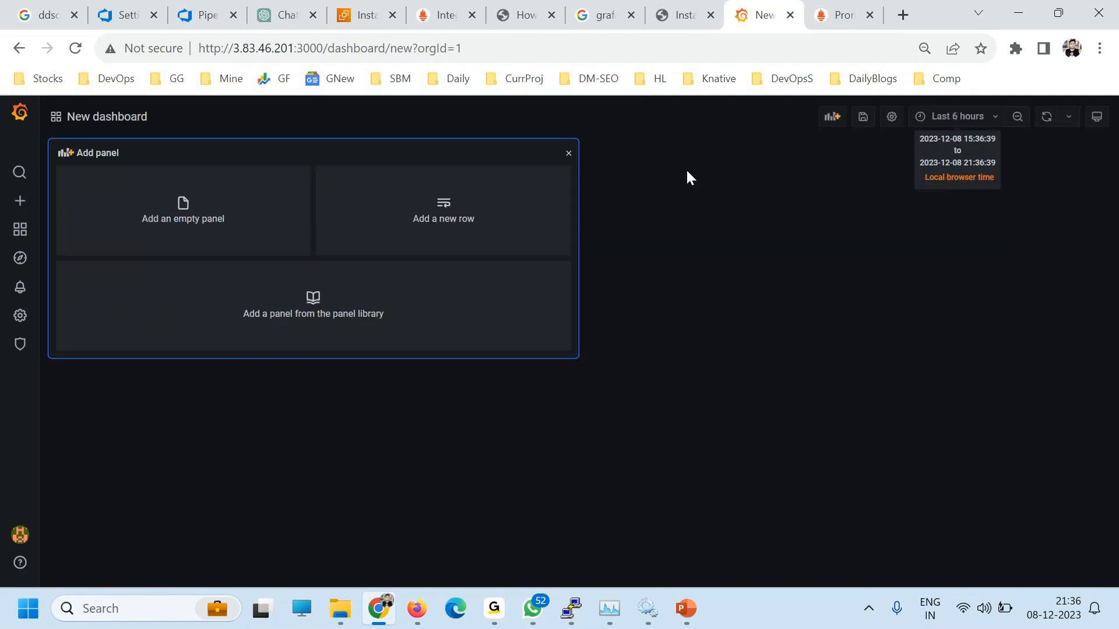
Step: Save the dashboard as DevOpsSchool in the General folder, then begin adding a panel
left_click(863, 116)
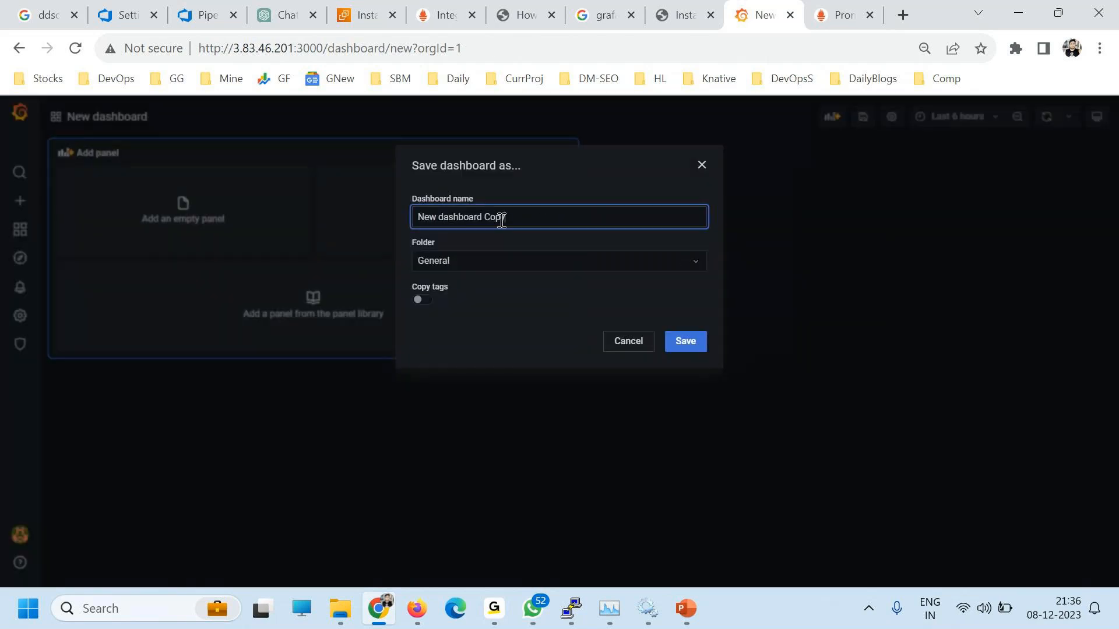
left_click_drag(499, 217, 235, 232)
type("DevOps")
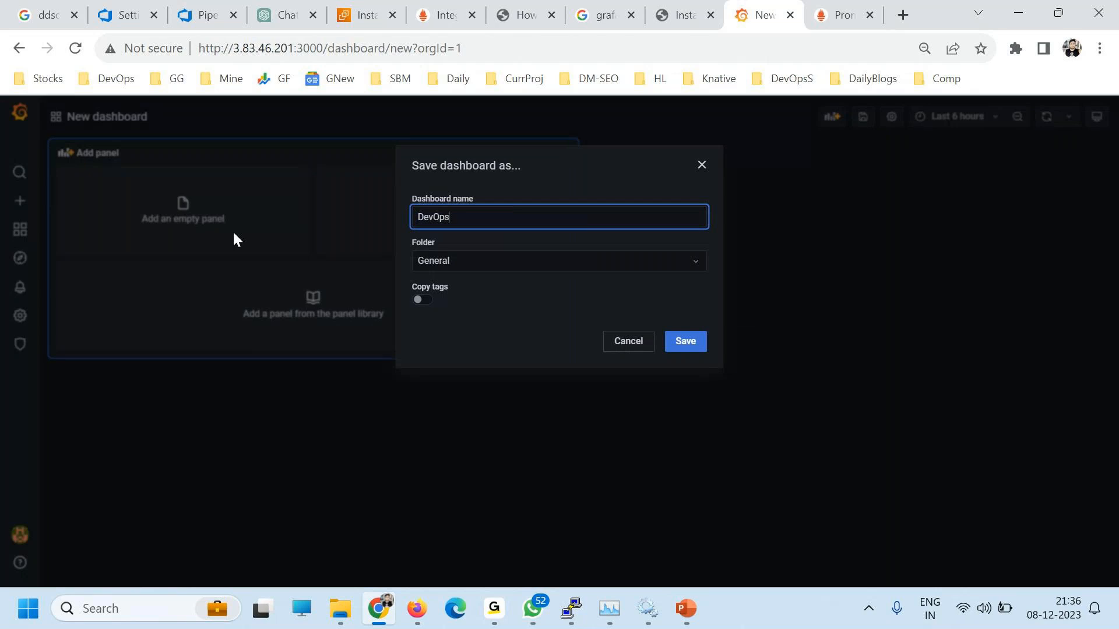
type("School")
left_click(691, 348)
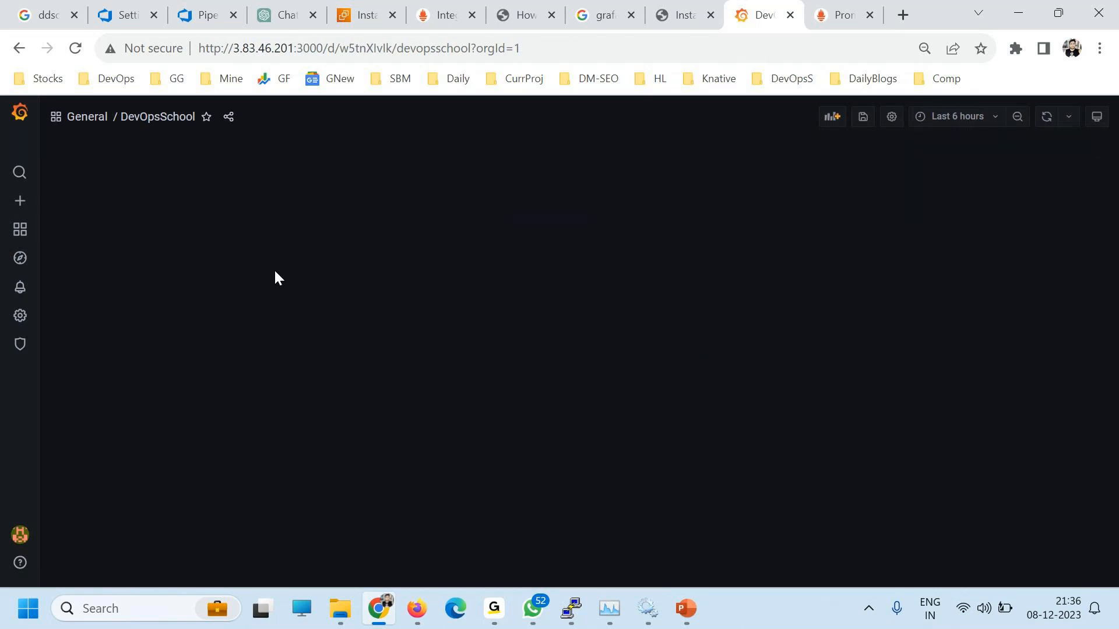
left_click(832, 120)
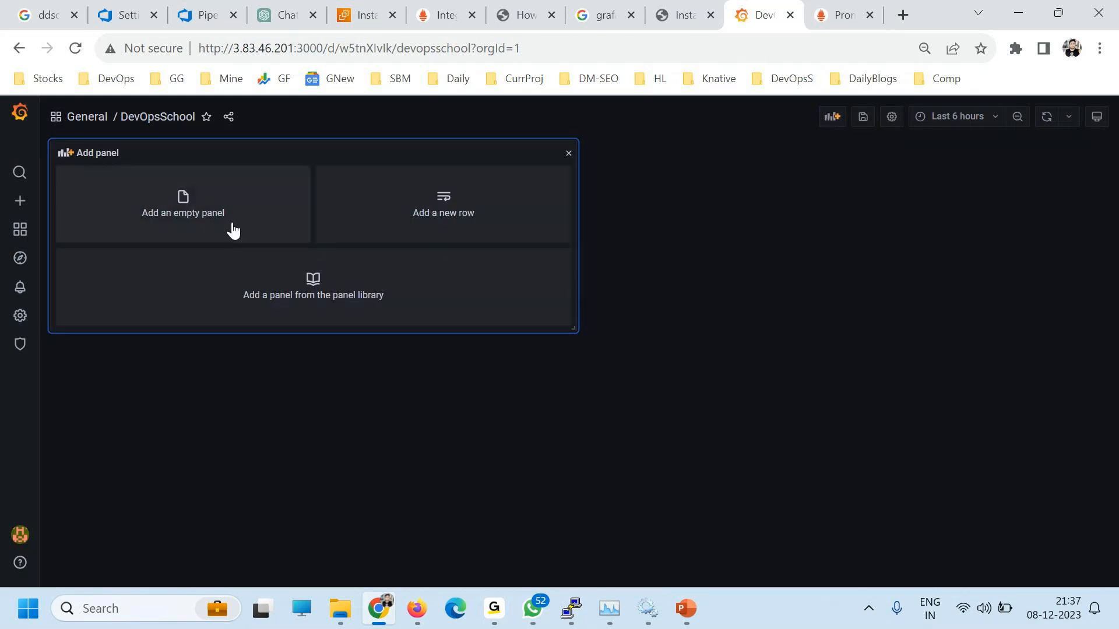
Step: Add an empty panel and choose node_cpu_seconds_total in its metrics browser
left_click(179, 203)
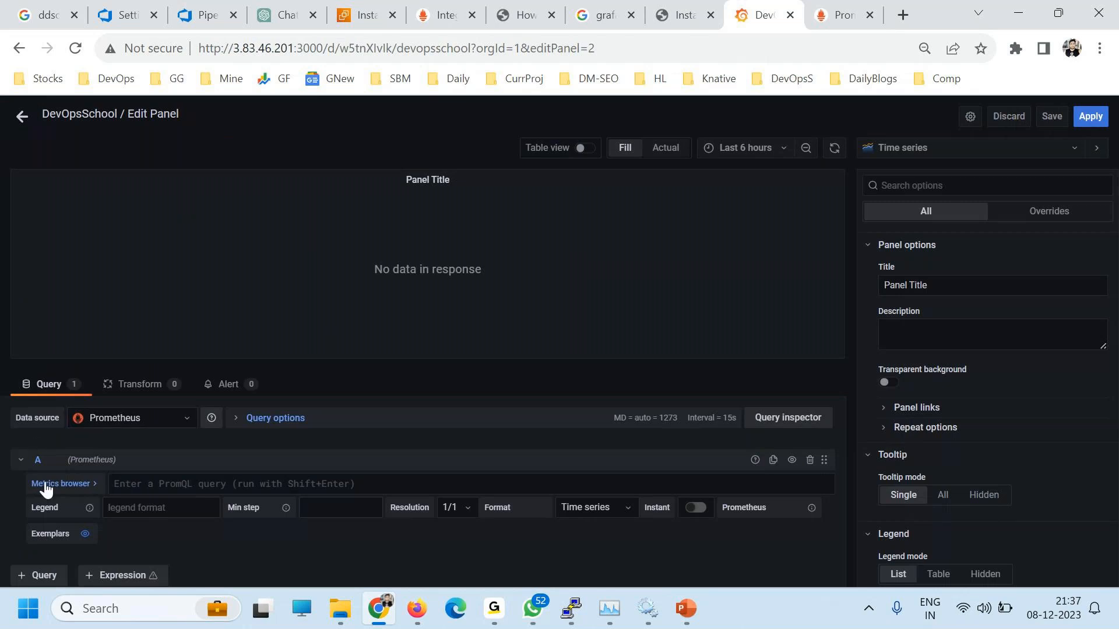
left_click(44, 487)
scroll(157, 478, "down", 2)
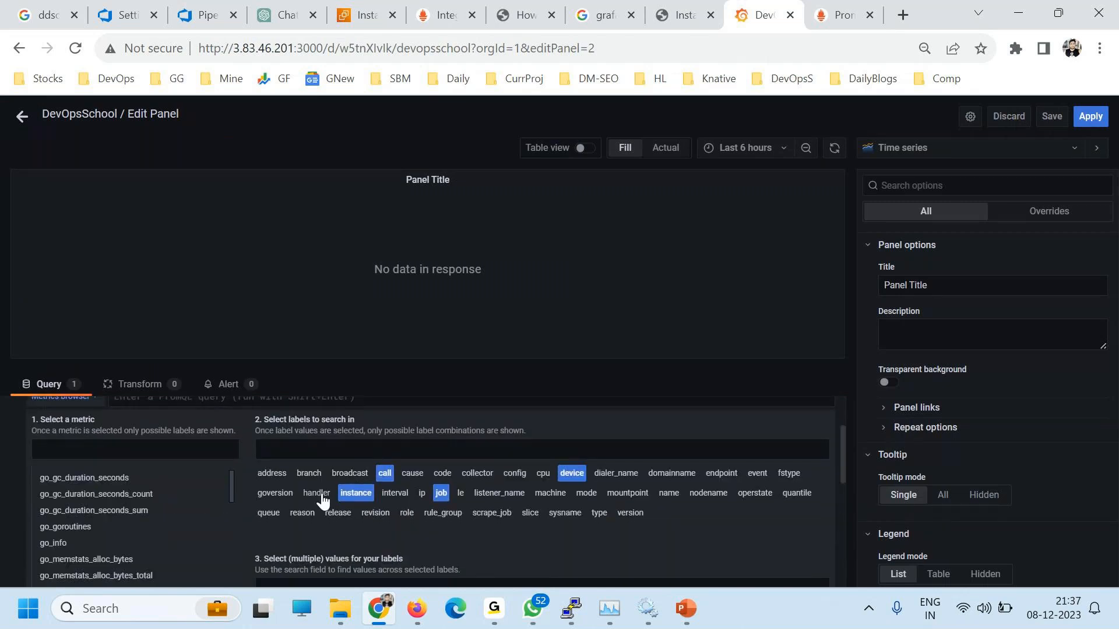
left_click(76, 455)
type("cpu")
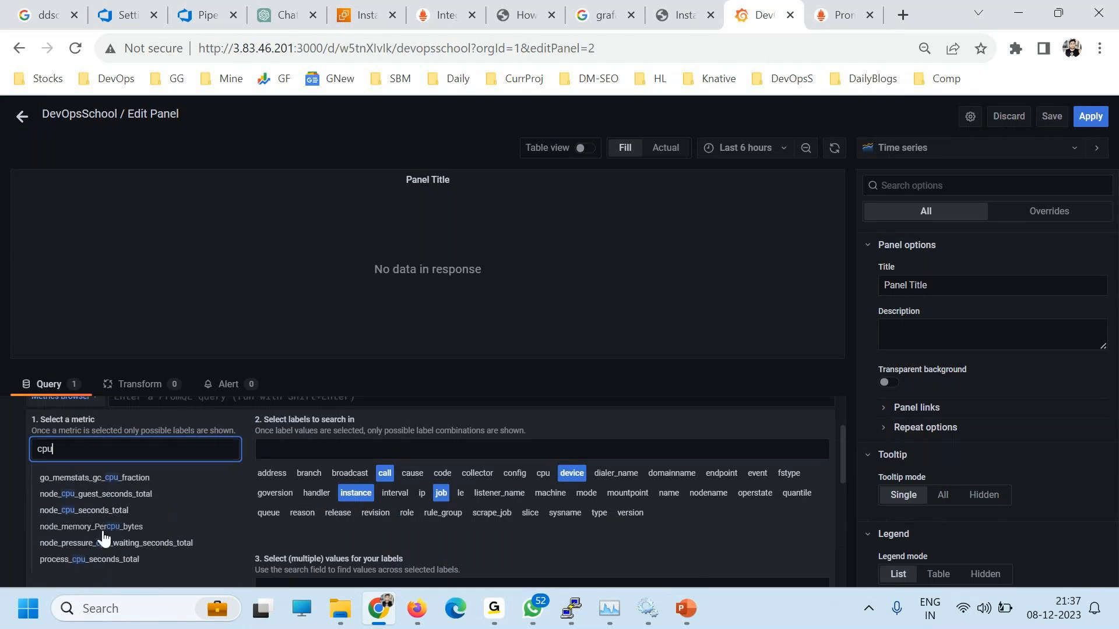
left_click(97, 512)
Step: Filter to instance localhost:9100 and job linux, use the selector, and zoom the page
scroll(362, 513, "down", 2)
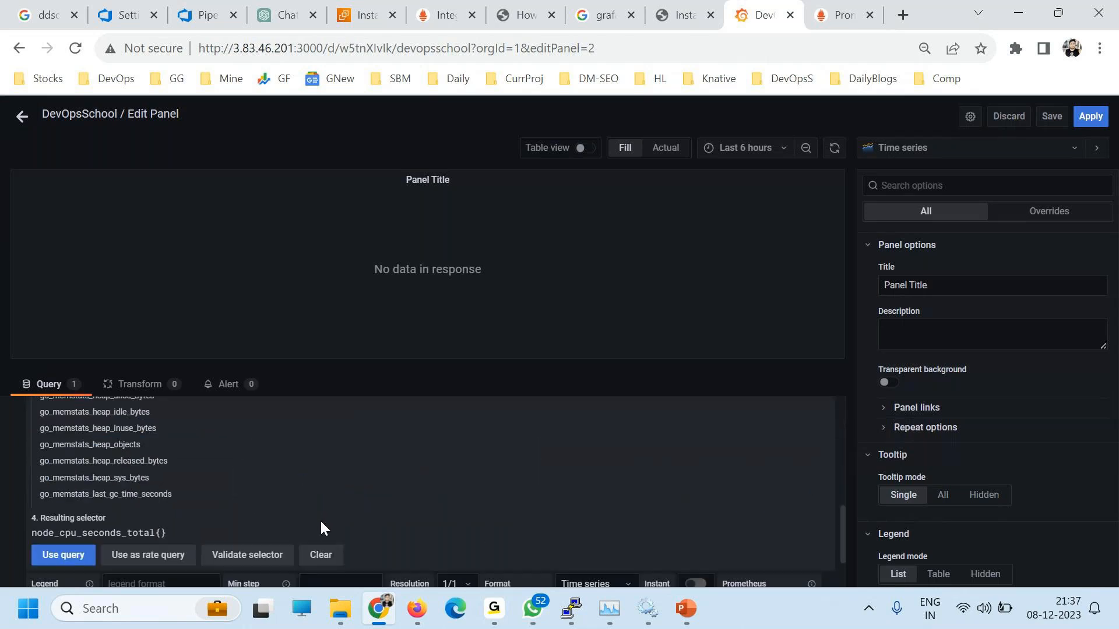
left_click(291, 555)
left_click(415, 554)
scroll(417, 560, "down", 3)
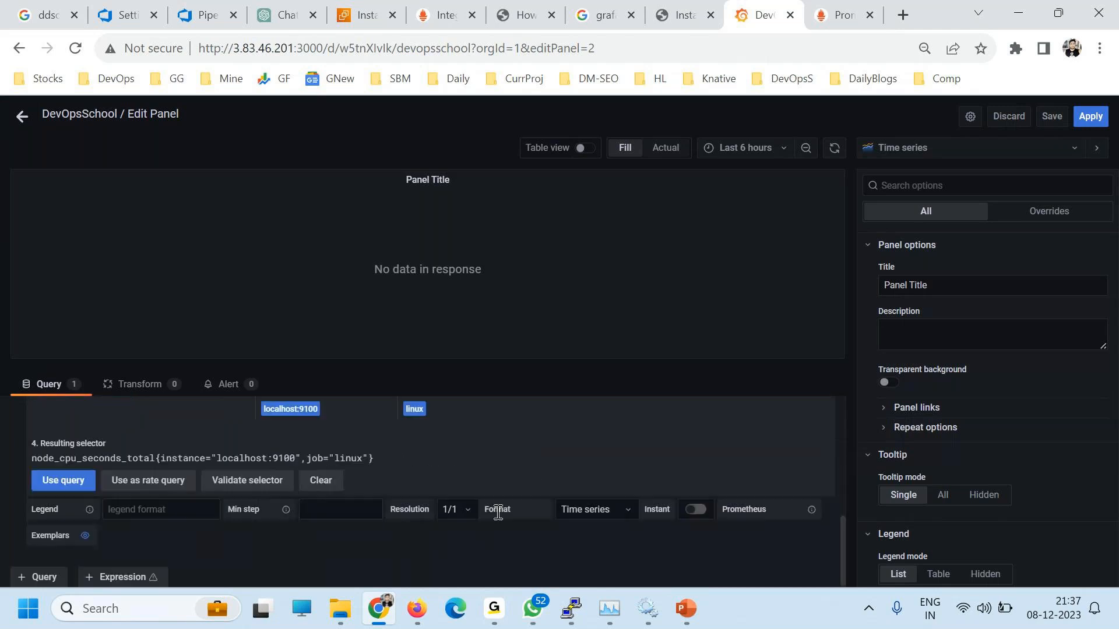
left_click(63, 481)
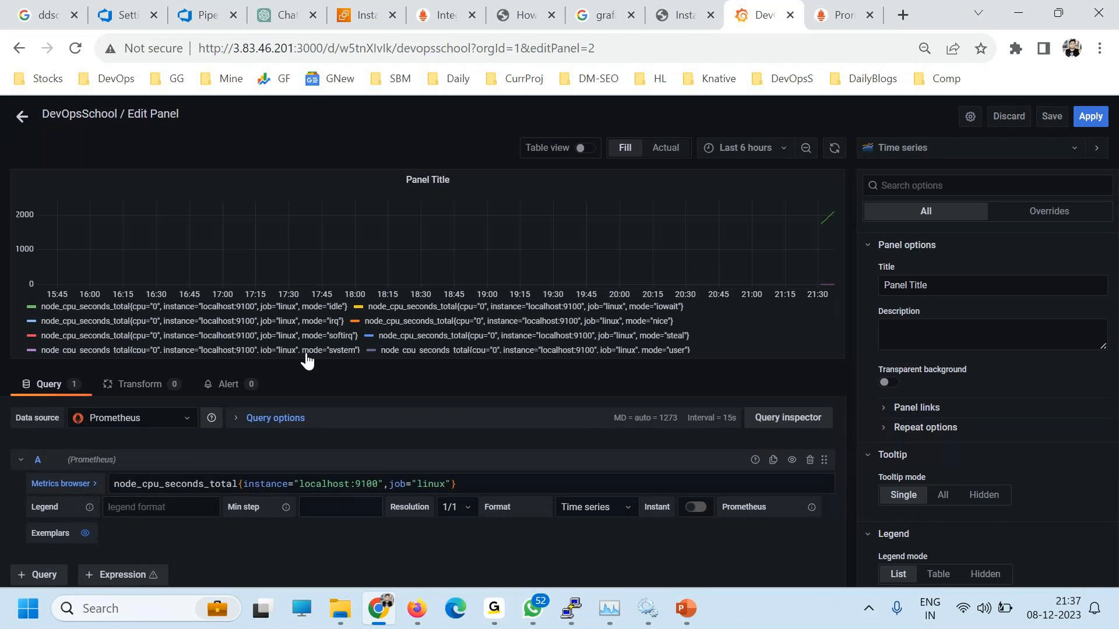
key("ctrl+plus")
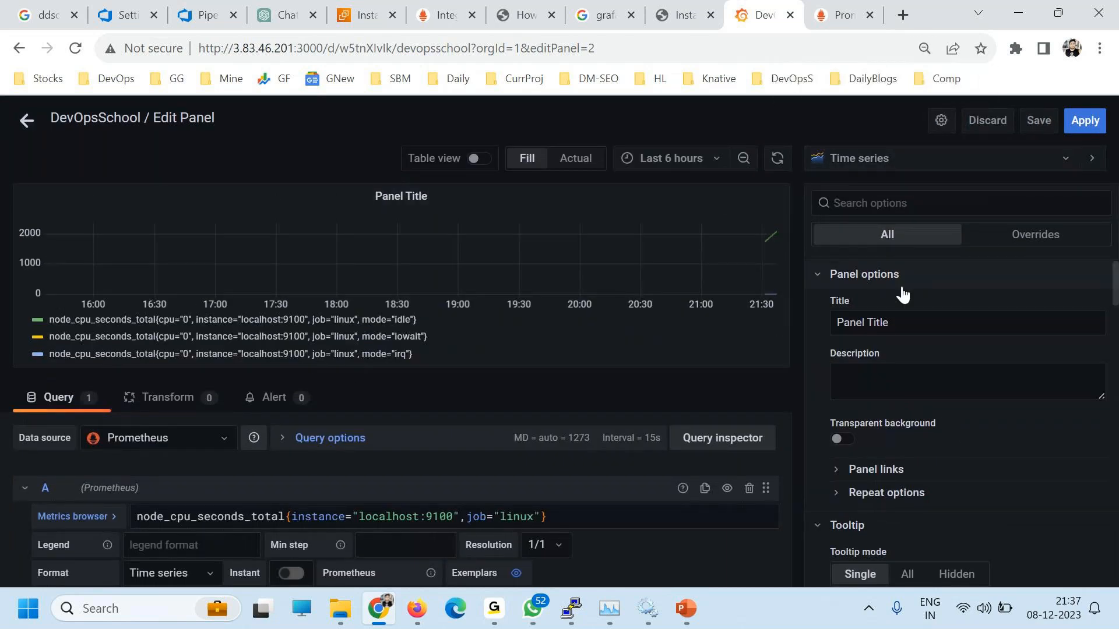
Step: Retitle the node_cpu_seconds_total panel 'CPU' and toggle the legend to Hidden, then back to List
left_click_drag(912, 326, 747, 315)
type("PCU")
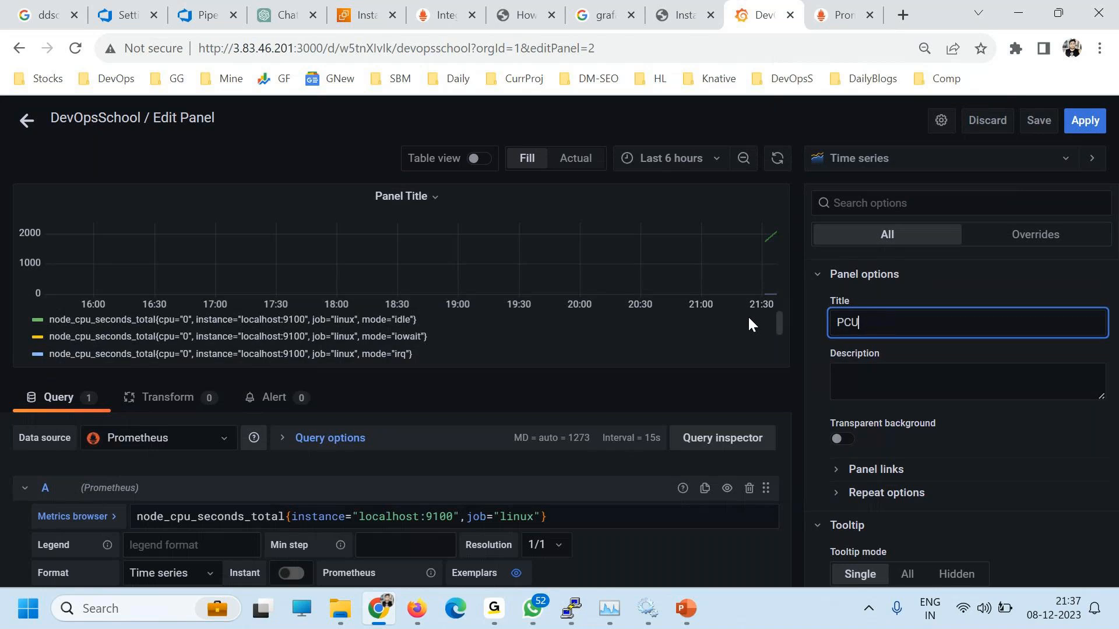
key("BackSpace")
key("BackSpace")
key("BackSpace")
type("CPU")
scroll(900, 443, "down", 6)
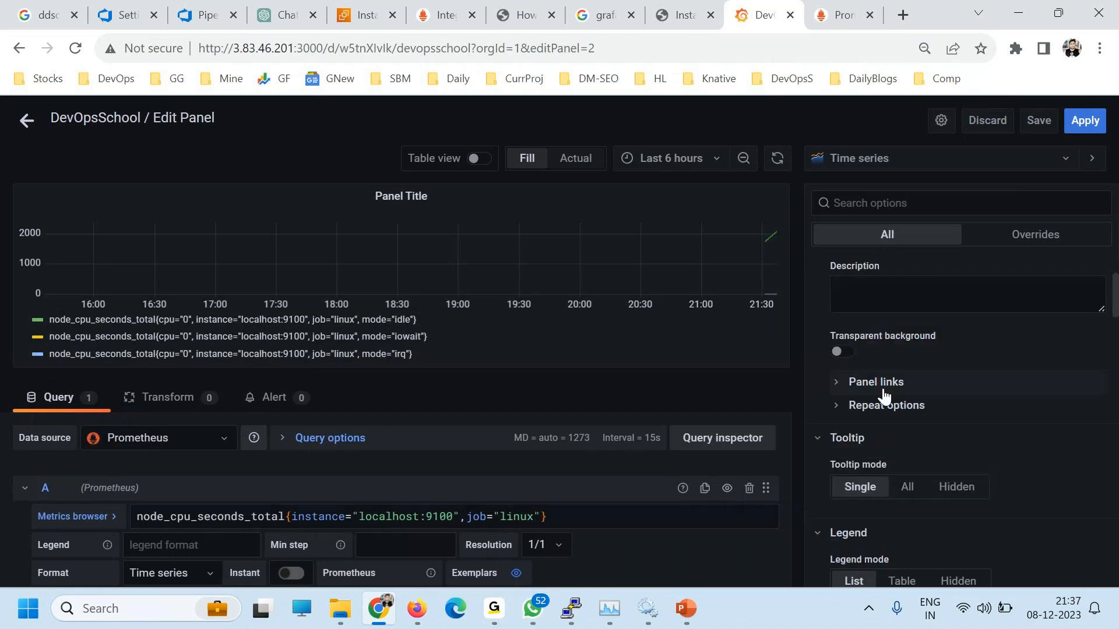
scroll(904, 484, "up", 3)
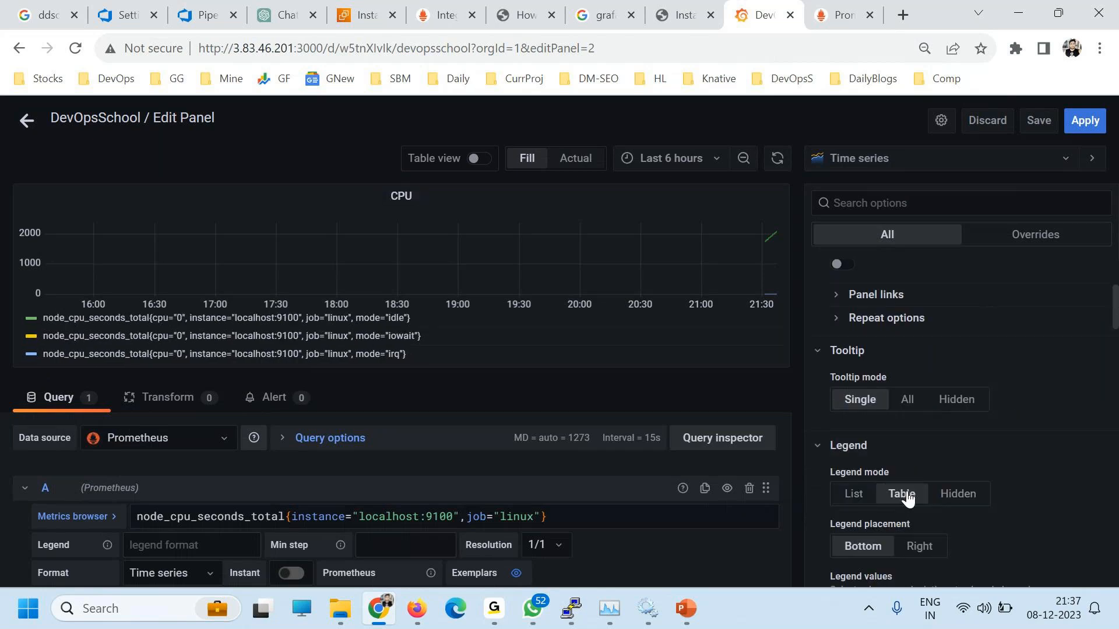
left_click(956, 496)
left_click(853, 493)
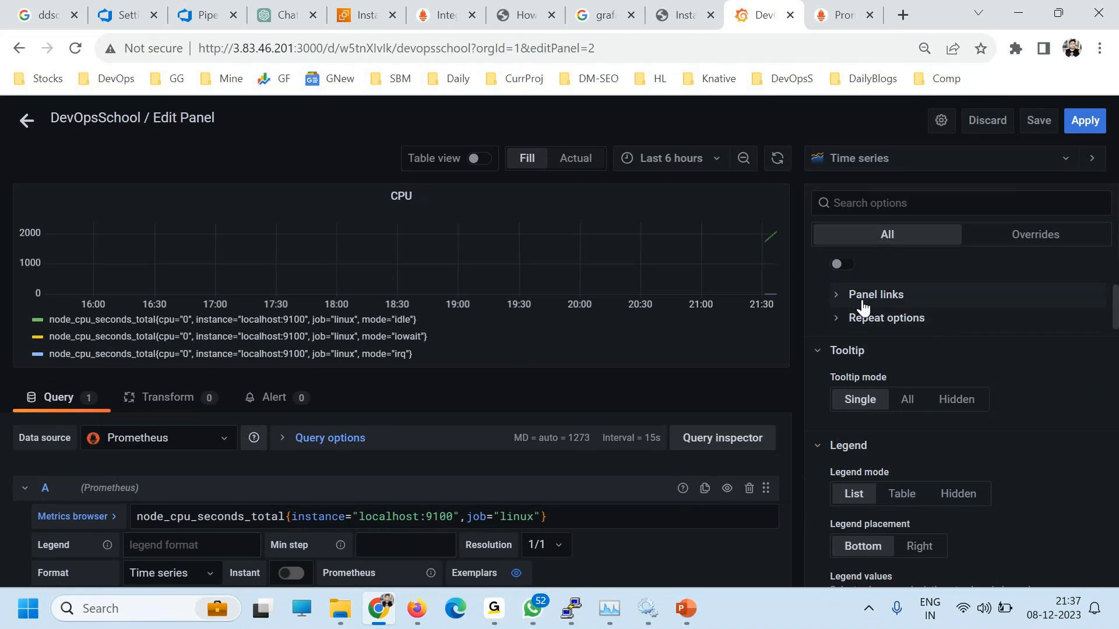
scroll(905, 463, "down", 3)
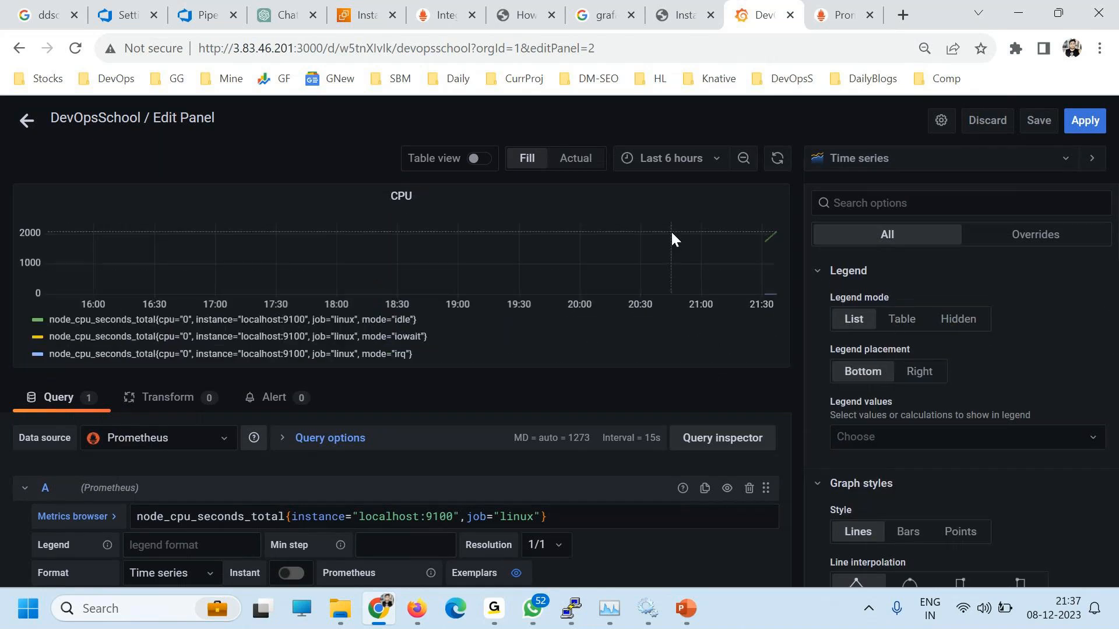
Step: Set the dashboard time range to the last 15 minutes
left_click(671, 160)
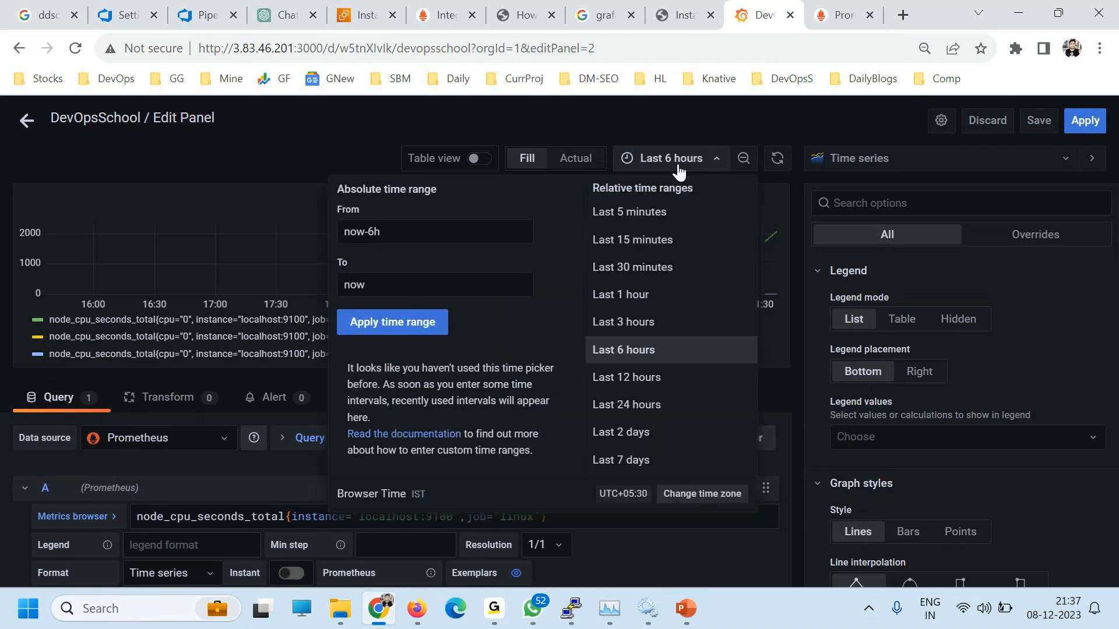
left_click(630, 292)
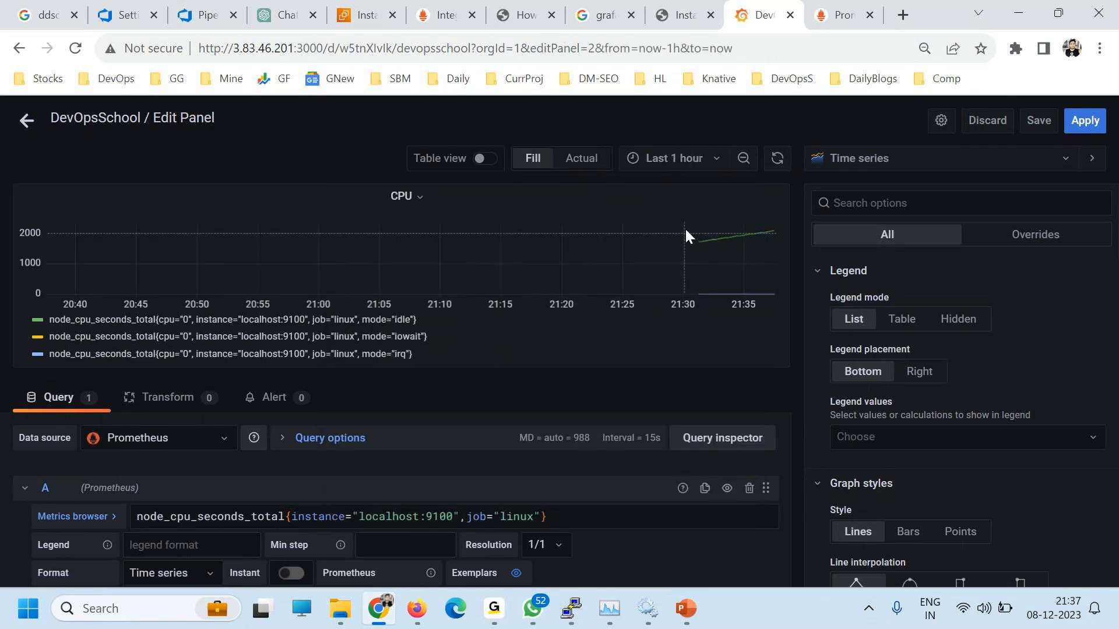
left_click(680, 167)
left_click(641, 240)
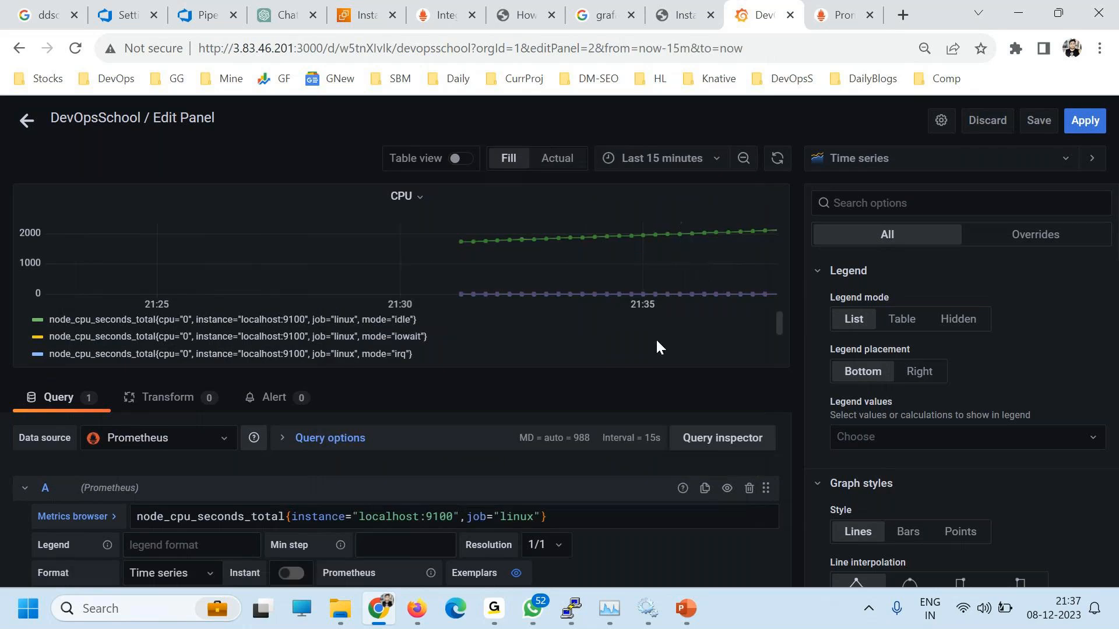
scroll(365, 515, "down", 2)
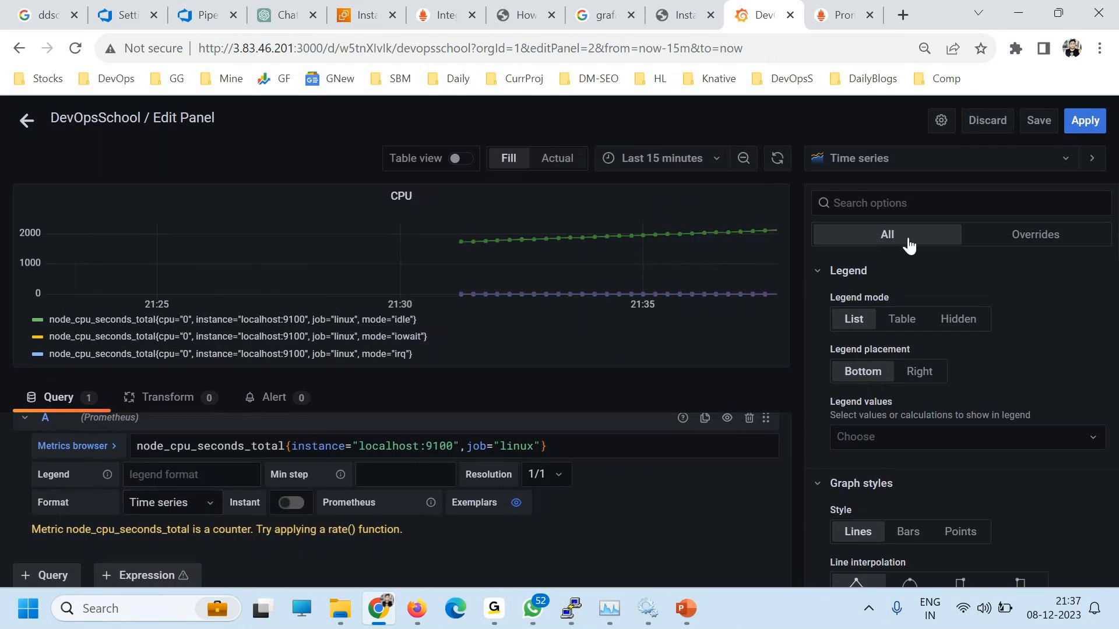
Step: Save the dashboard with the current time range as default and apply the panel changes
left_click(1040, 121)
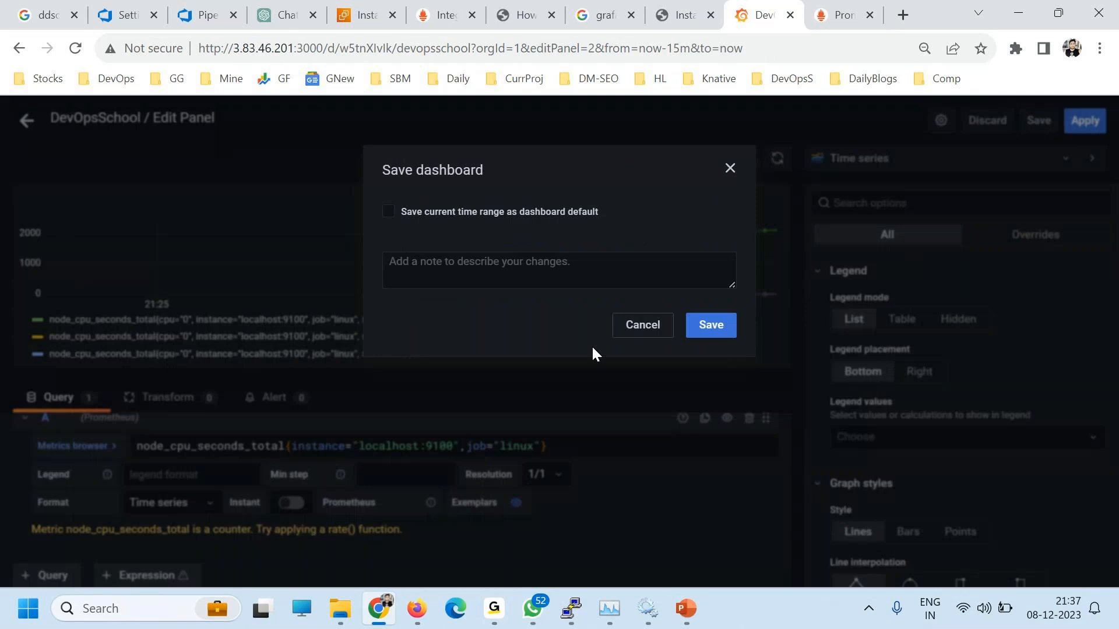
left_click(565, 216)
left_click(703, 330)
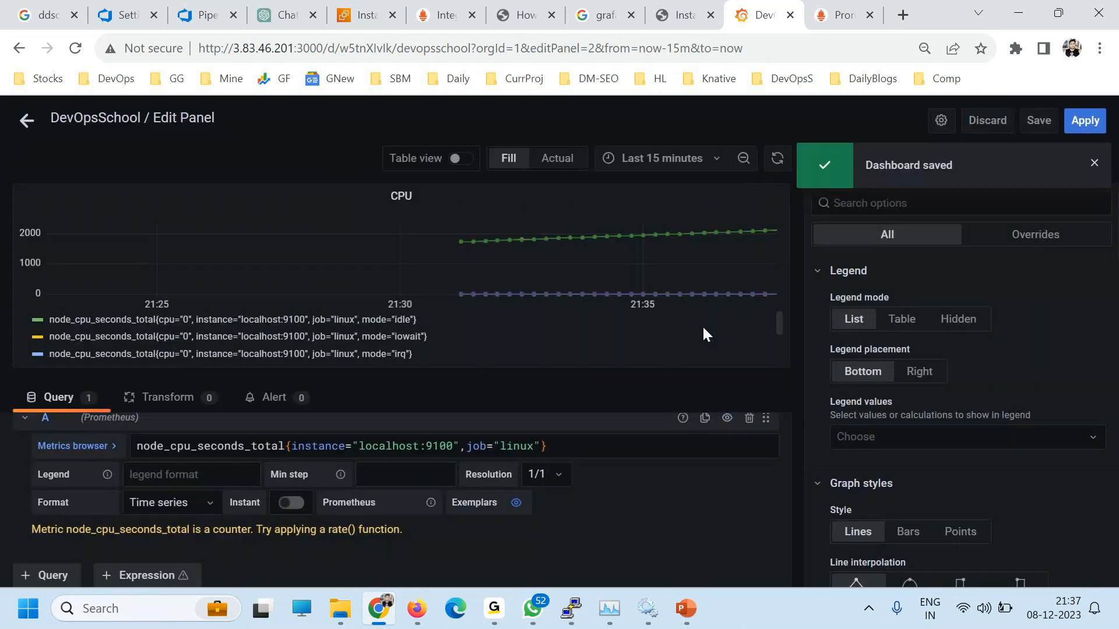
left_click(1086, 119)
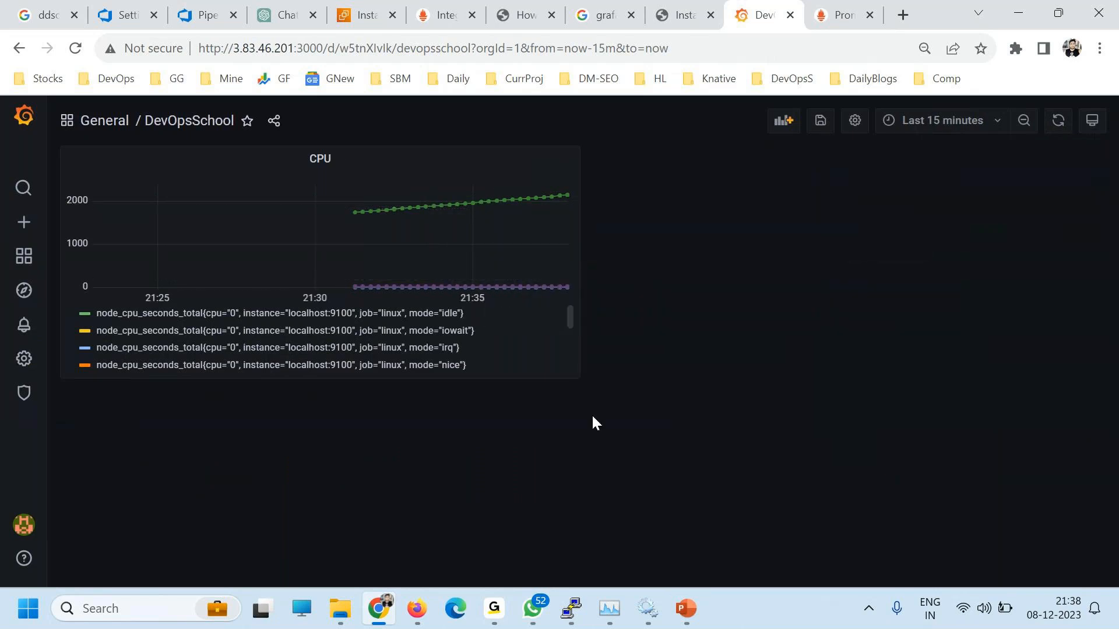
Step: Add an empty panel and search the metrics browser for 'dis'
left_click(775, 130)
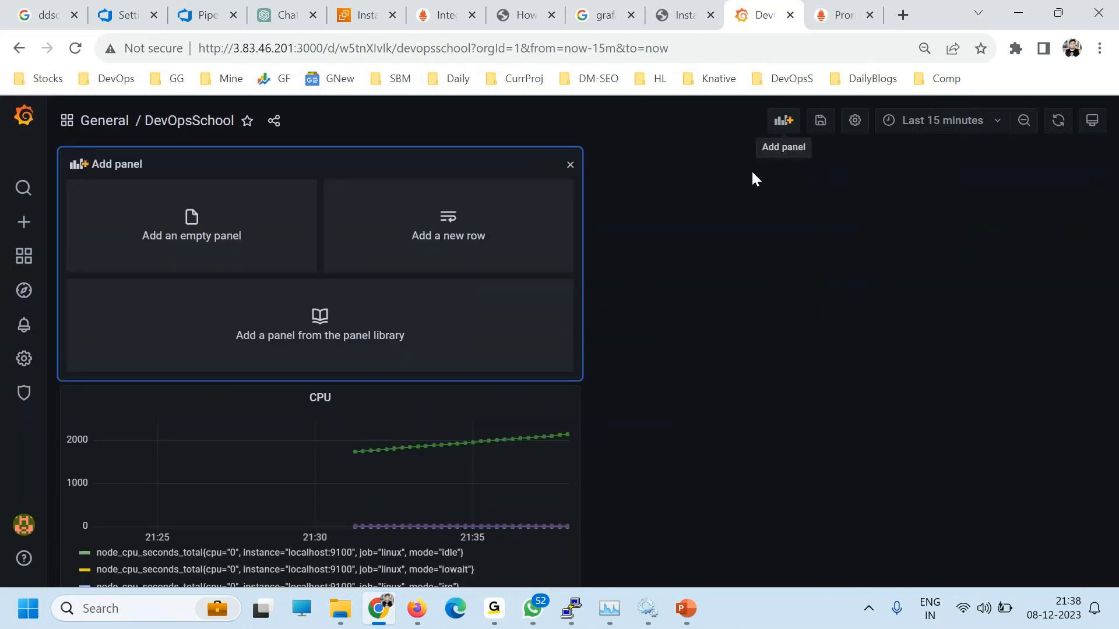
left_click(199, 221)
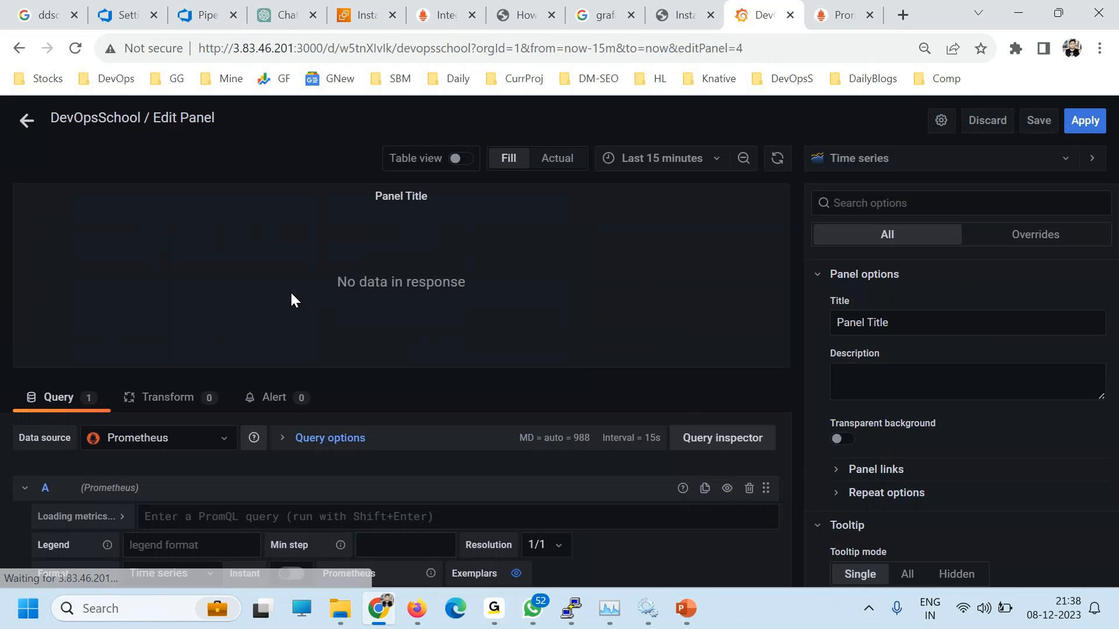
left_click(98, 517)
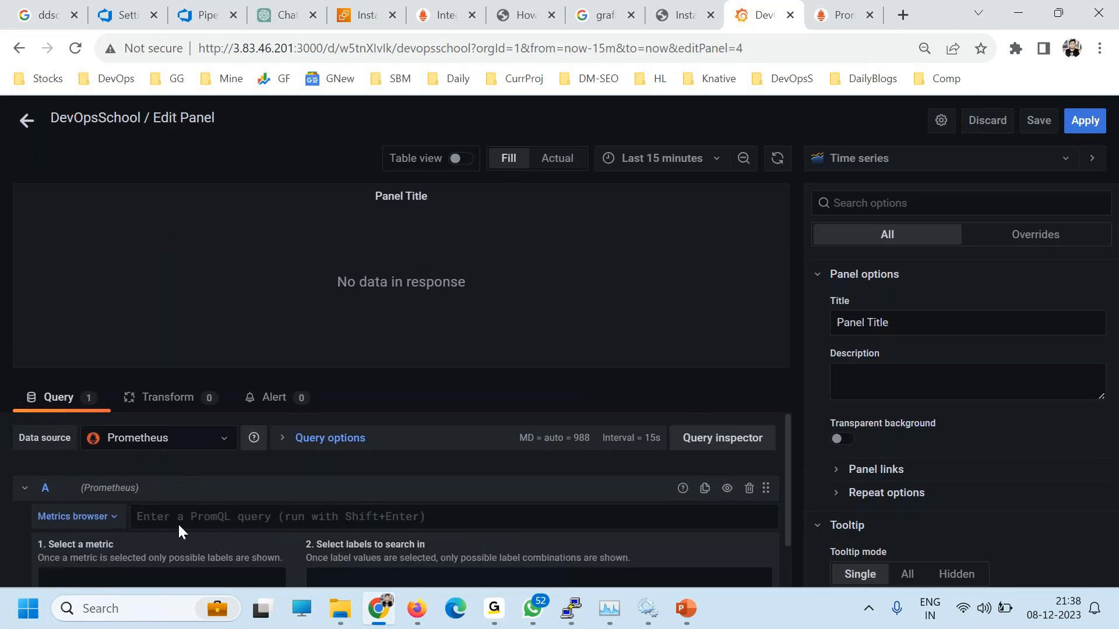
scroll(112, 507, "down", 2)
scroll(114, 495, "up", 1)
left_click(100, 498)
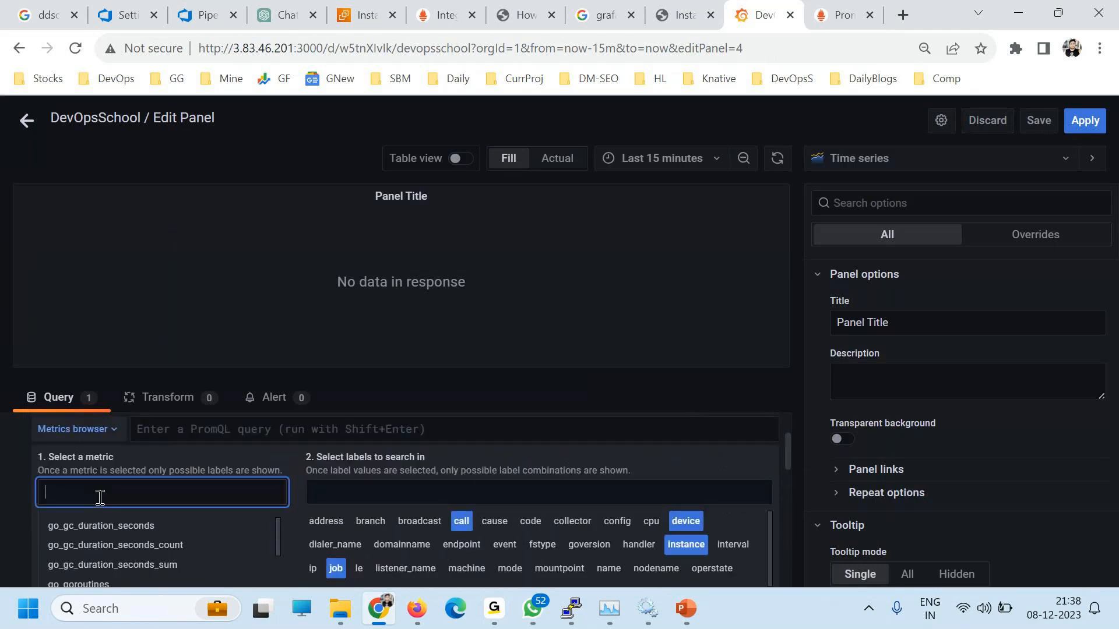
type("disk")
scroll(116, 519, "down", 2)
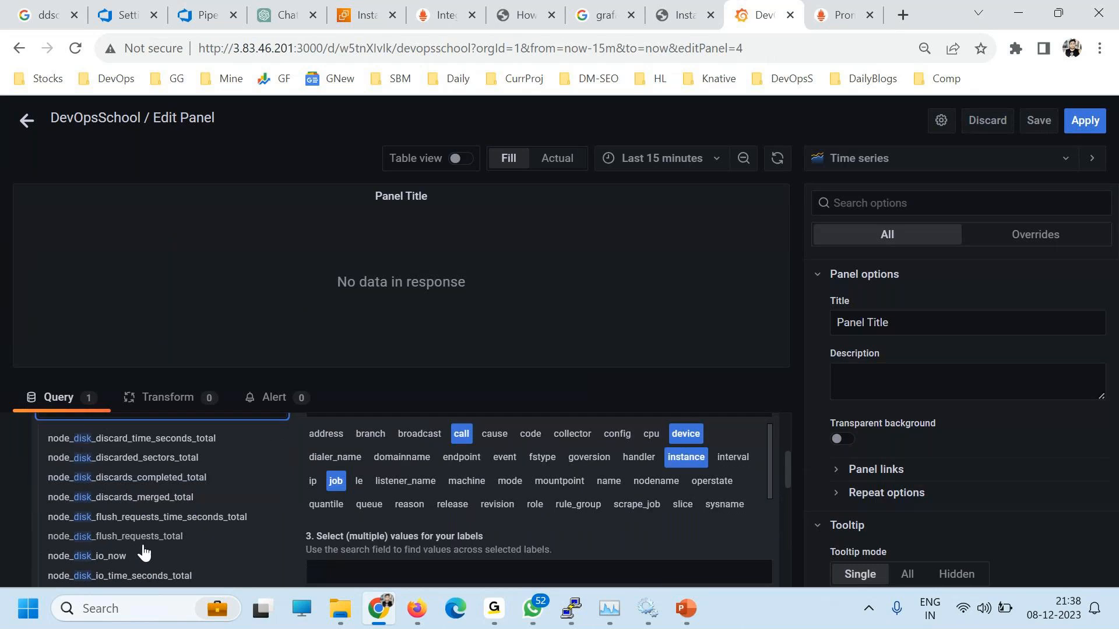
scroll(82, 576, "down", 2)
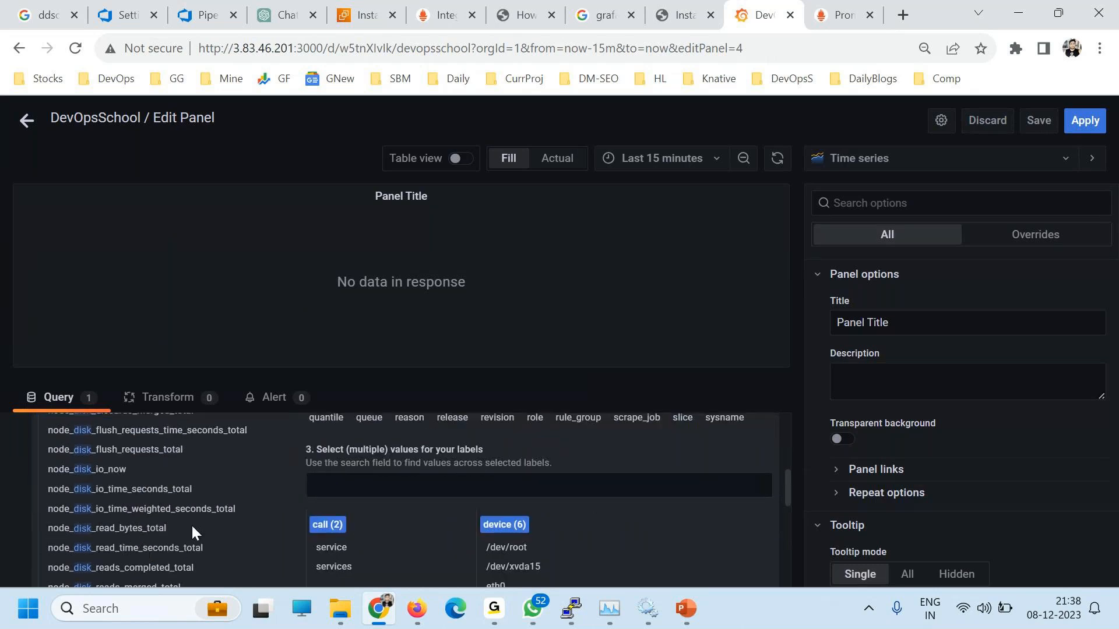
scroll(191, 523, "down", 2)
scroll(166, 506, "down", 2)
scroll(185, 507, "up", 2)
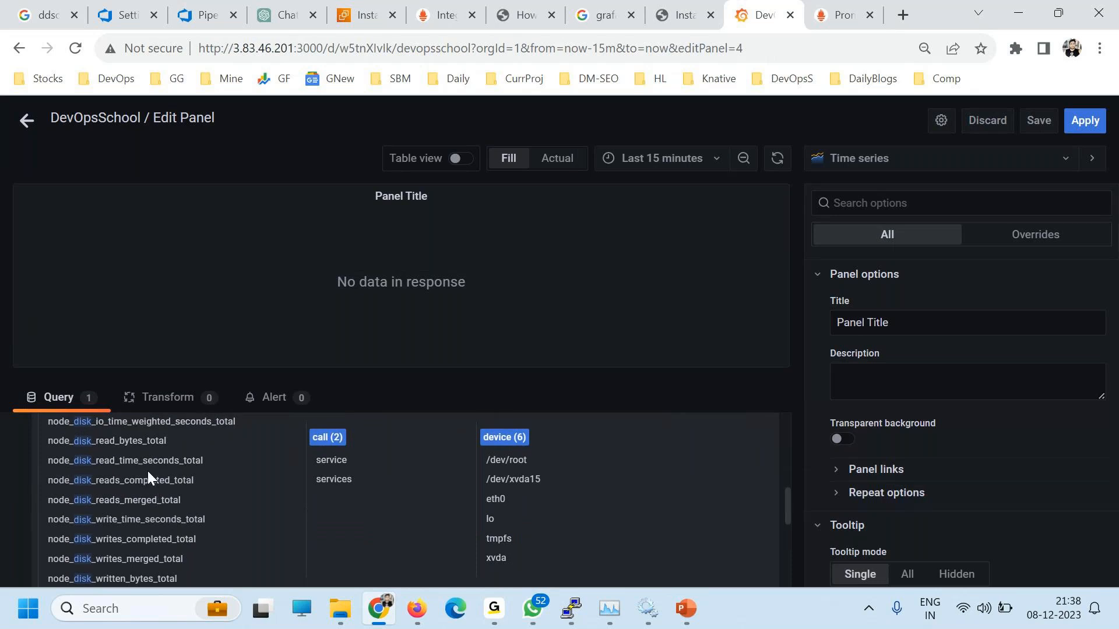
scroll(157, 478, "up", 2)
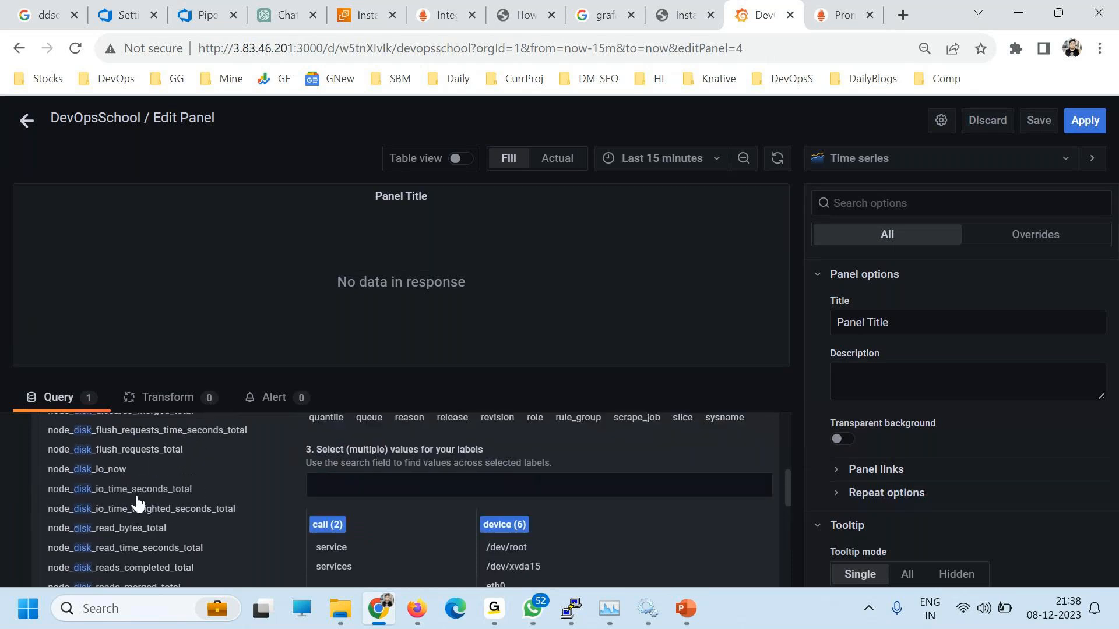
scroll(192, 532, "up", 2)
scroll(191, 540, "down", 2)
scroll(203, 552, "down", 2)
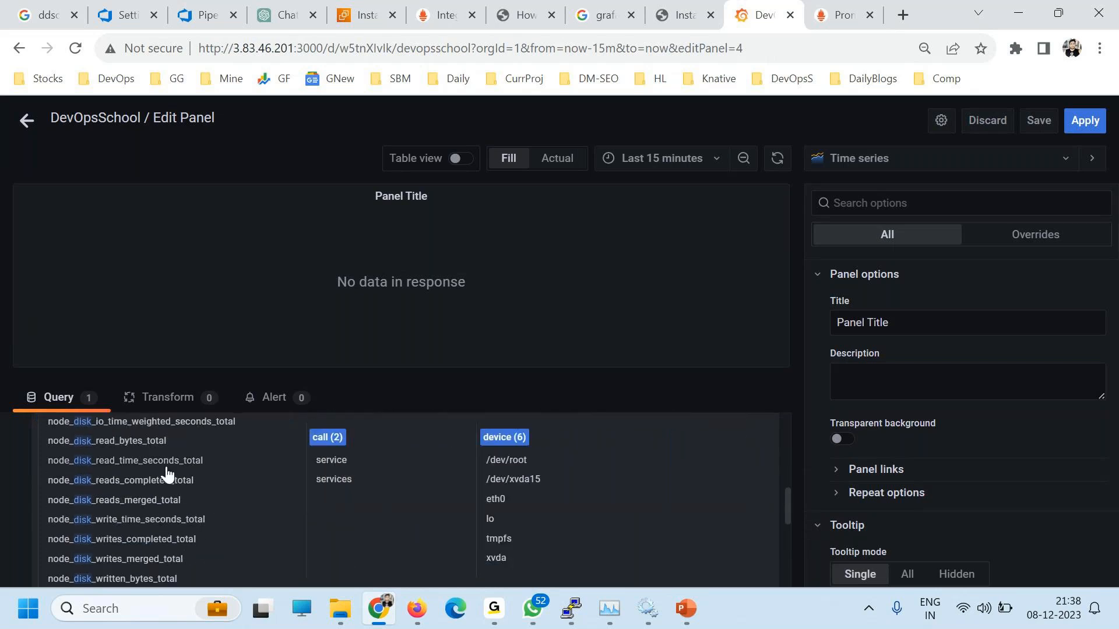
scroll(193, 517, "up", 2)
scroll(192, 517, "up", 2)
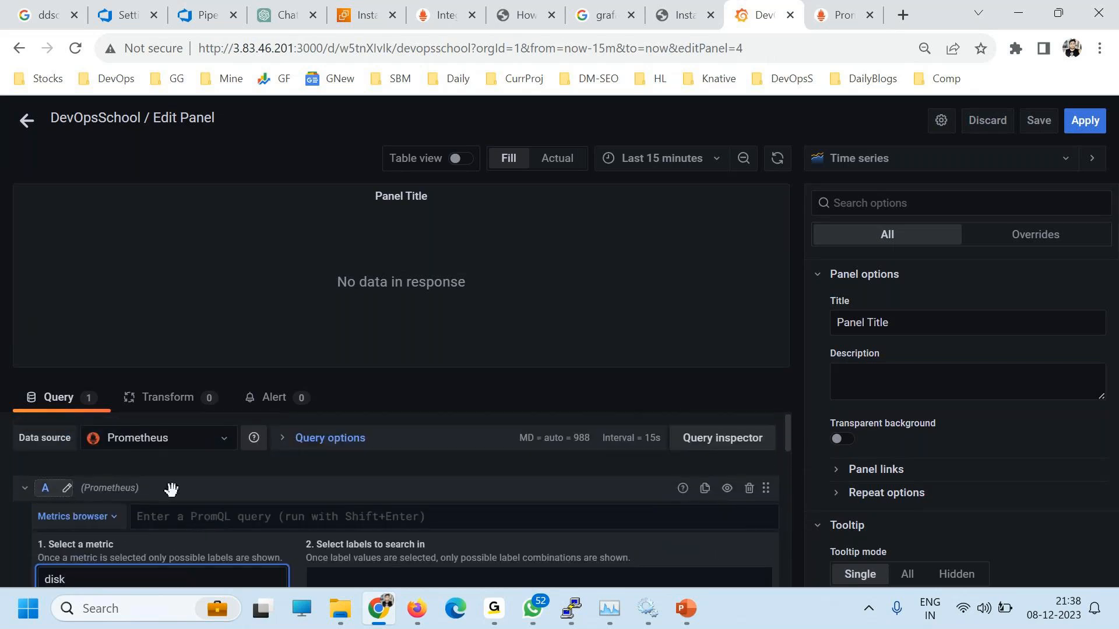
Step: Search for 'size' instead and choose the node_filesystem_size_bytes metric
double_click(104, 570)
type("size")
scroll(166, 482, "down", 3)
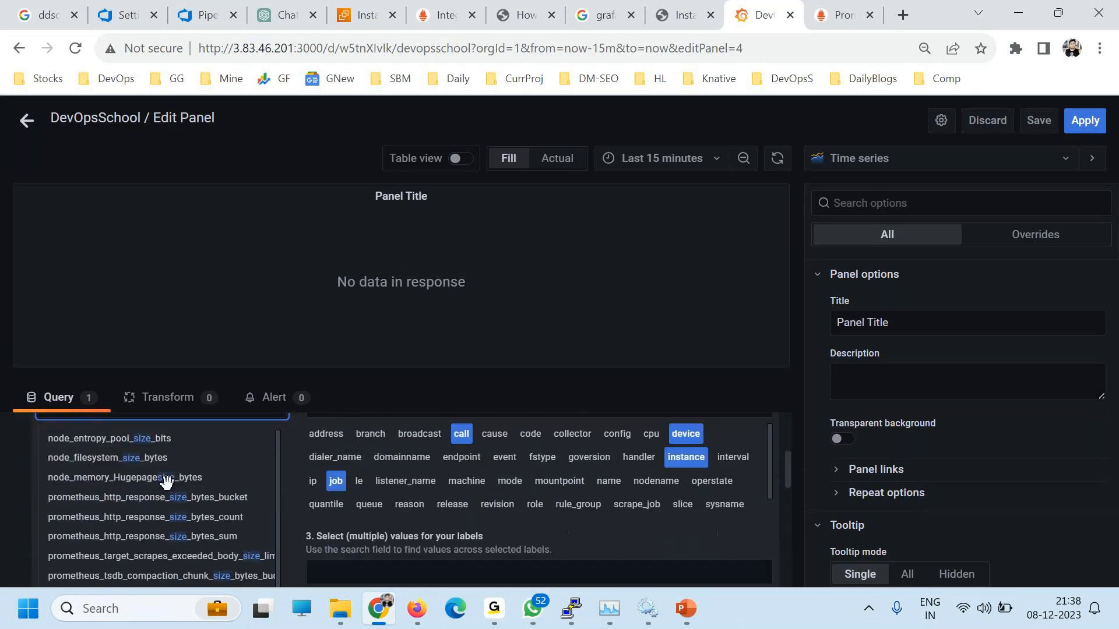
left_click(133, 458)
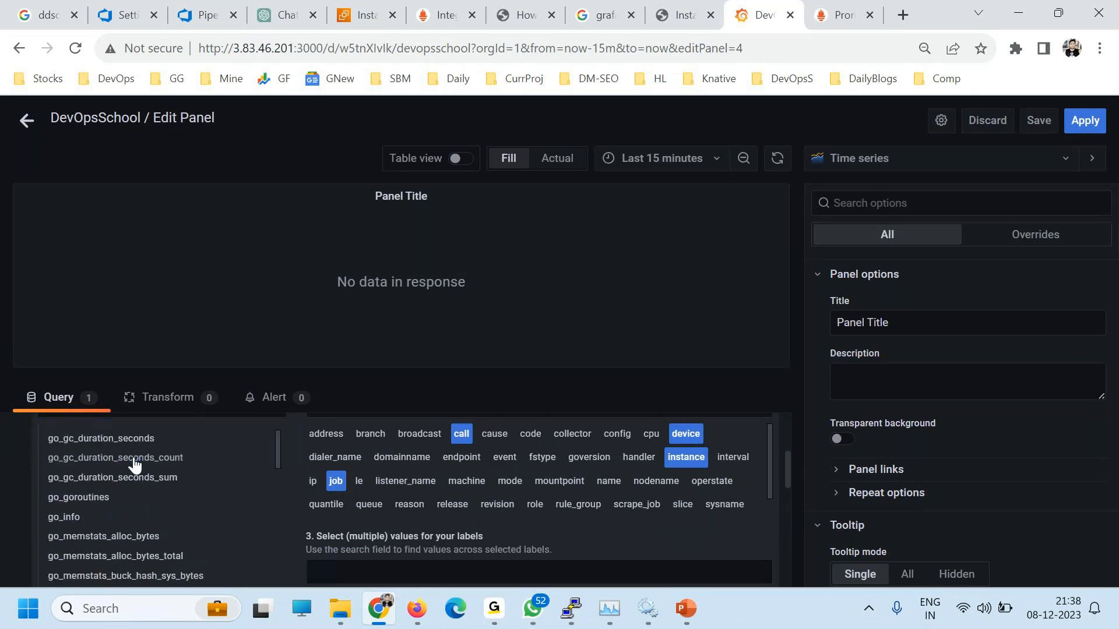
Step: Filter the metric to devices tmpfs and /dev/xvda15, instance localhost:9100, job linux
scroll(373, 466, "down", 2)
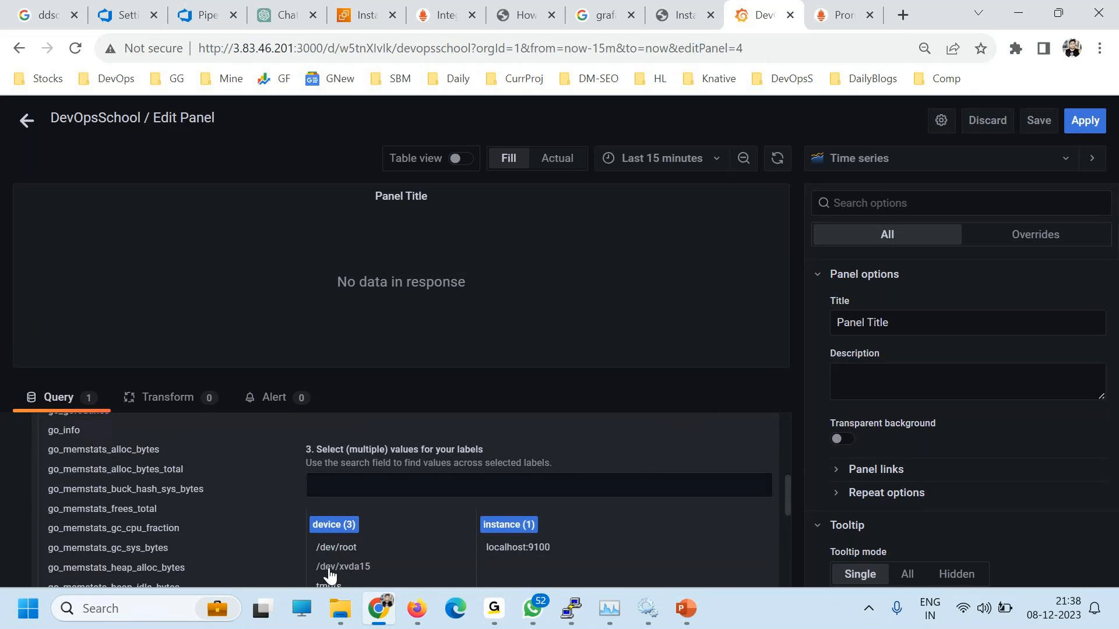
scroll(337, 559, "down", 2)
left_click(326, 499)
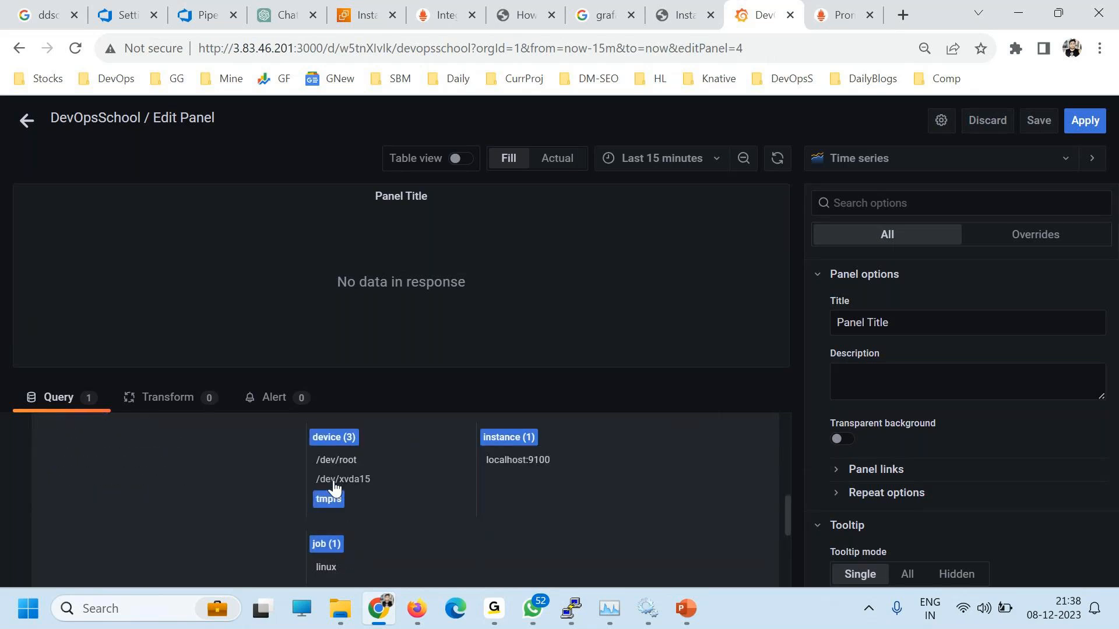
left_click(343, 479)
left_click(518, 459)
scroll(548, 508, "down", 2)
left_click(325, 460)
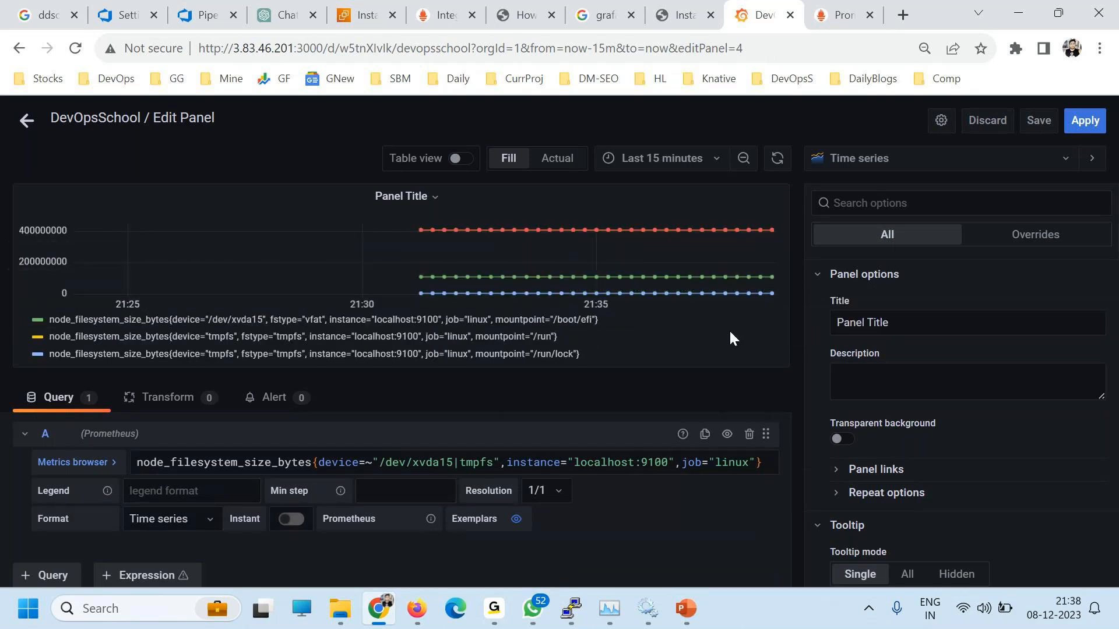
Step: Title the new panel 'DISK' and apply it to the dashboard
triple_click(853, 324)
type("DISK")
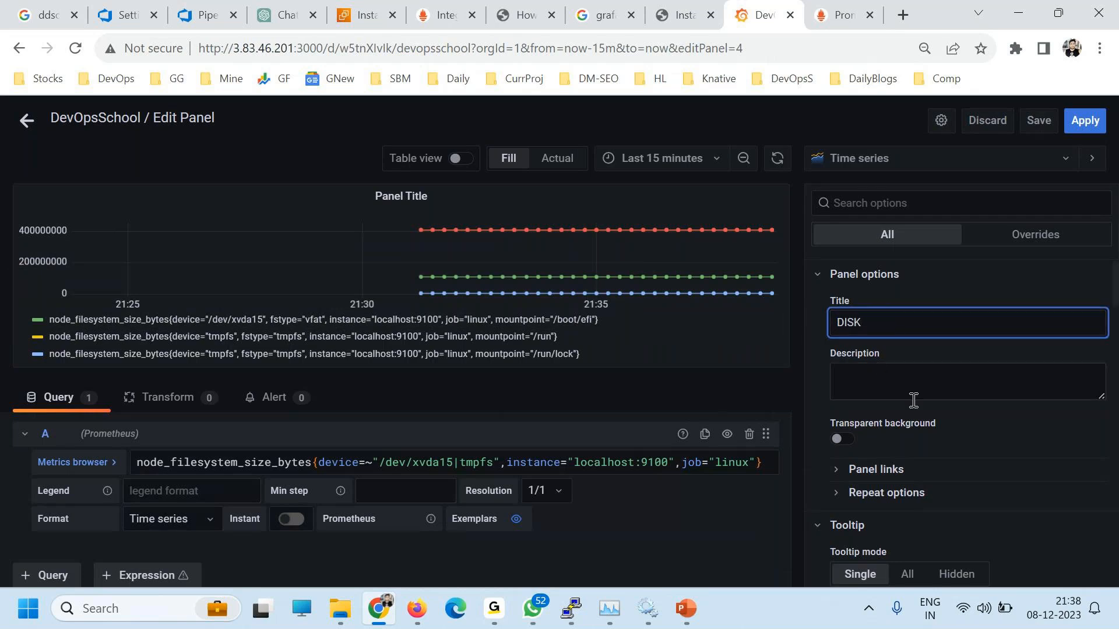
scroll(915, 414, "down", 6)
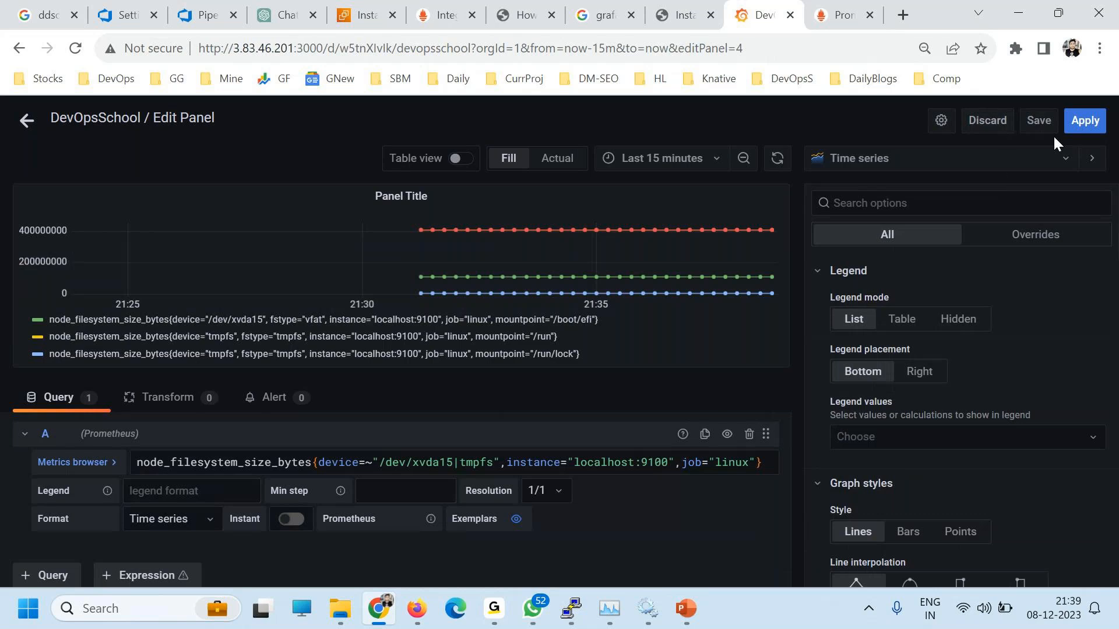
left_click(1084, 122)
Step: Place the CPU panel beside DISK at top right, save the dashboard, and start a new one
left_click_drag(239, 407, 689, 296)
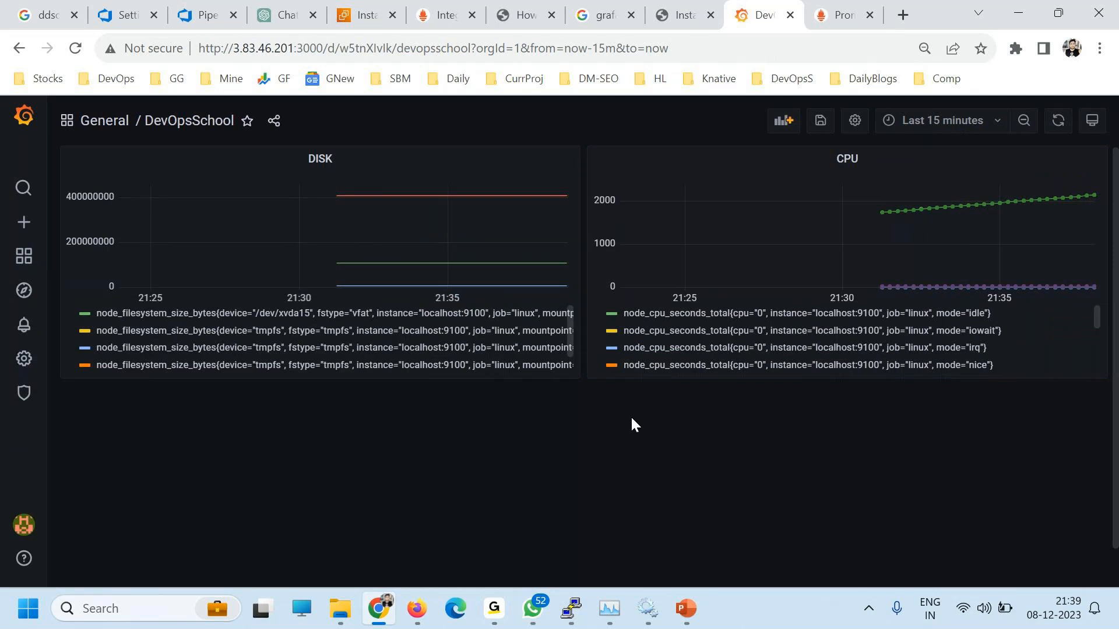
left_click(821, 121)
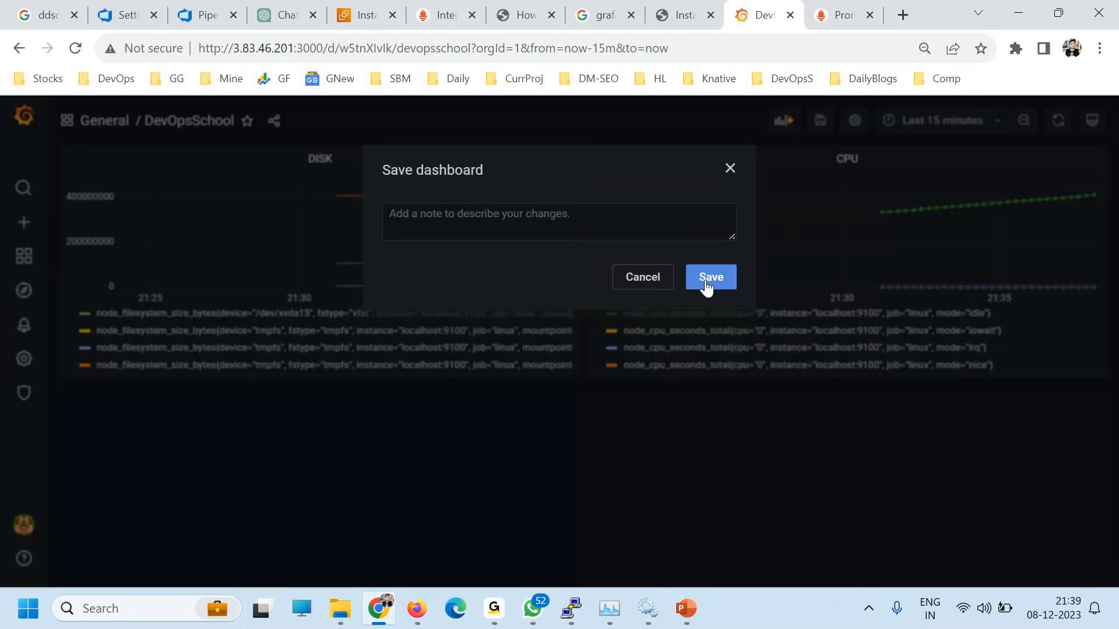
left_click(704, 286)
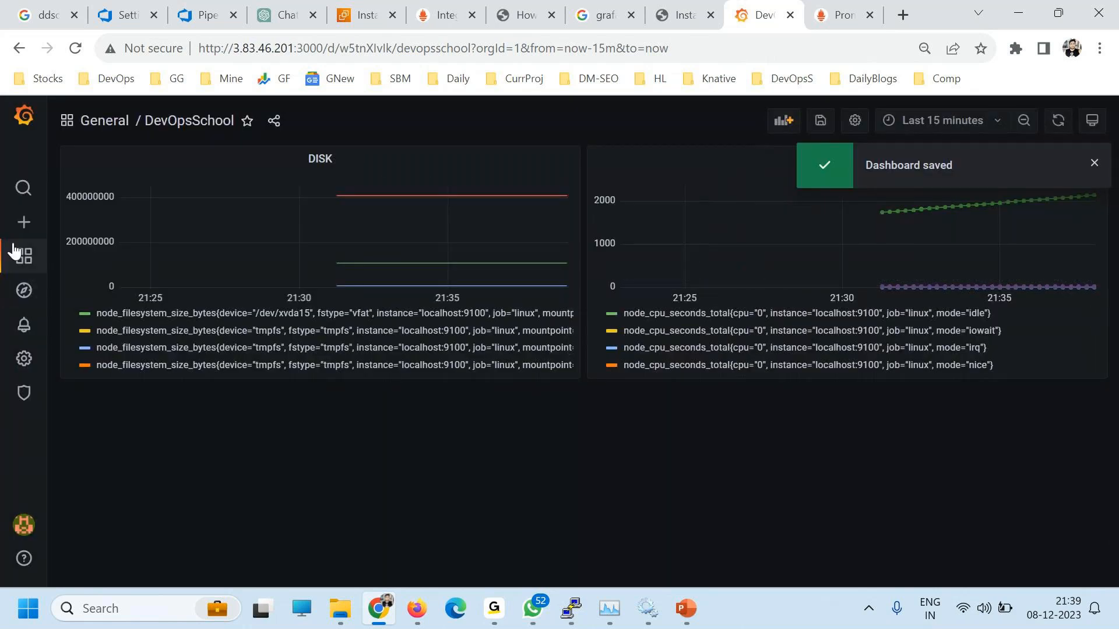
mouse_move(24, 222)
left_click(81, 253)
Step: Check the DevOpsSchool dashboard, then return to the dashboards and folders list
mouse_move(24, 257)
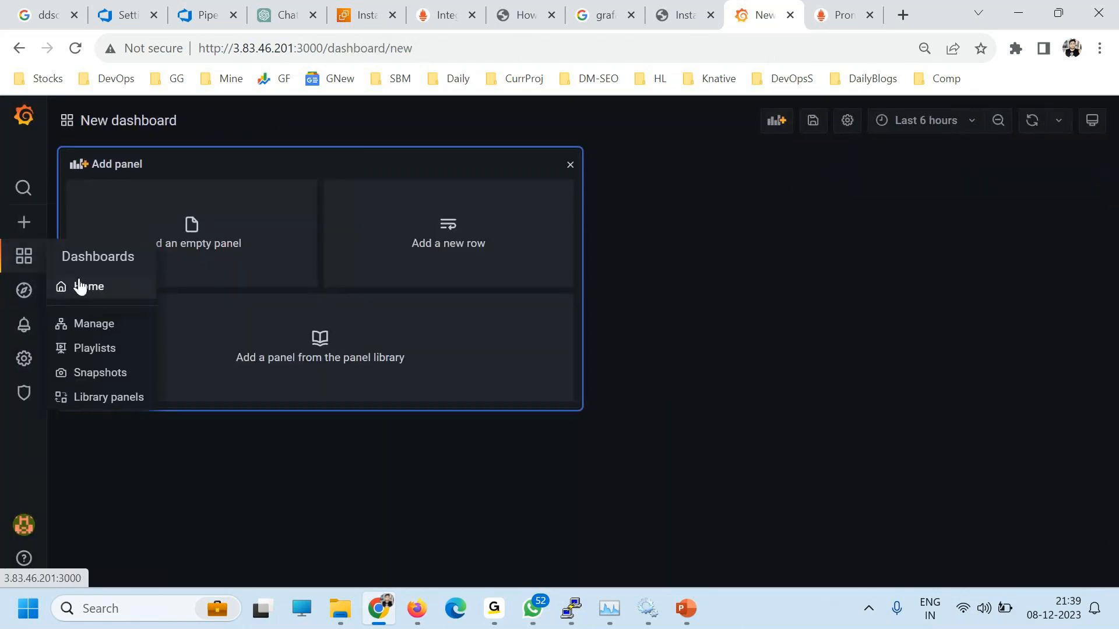
left_click(87, 285)
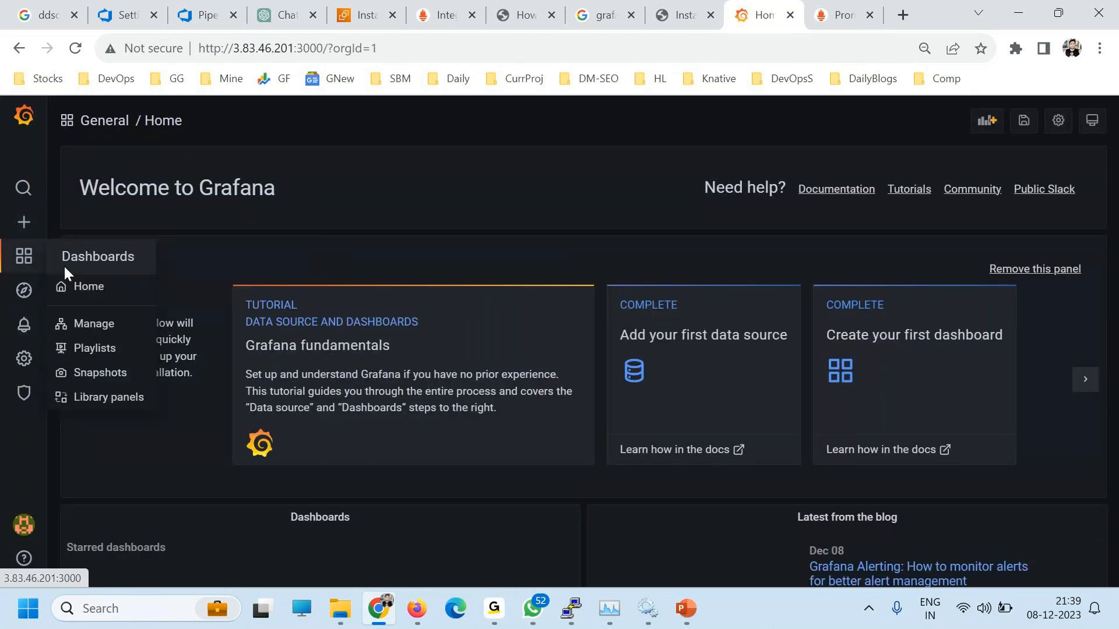
left_click(94, 324)
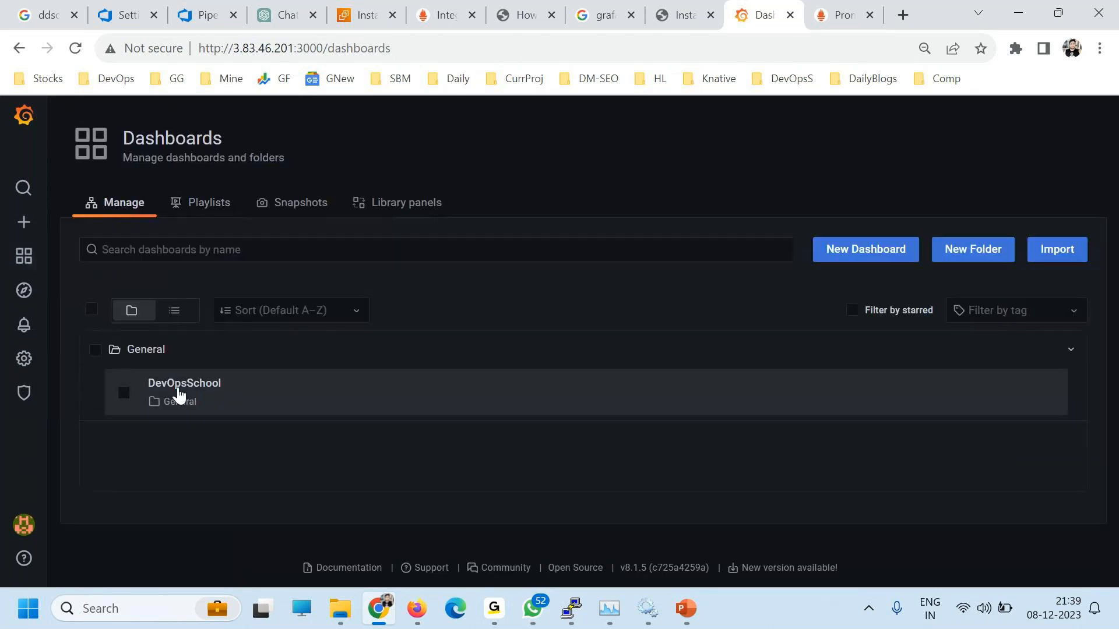
left_click(192, 385)
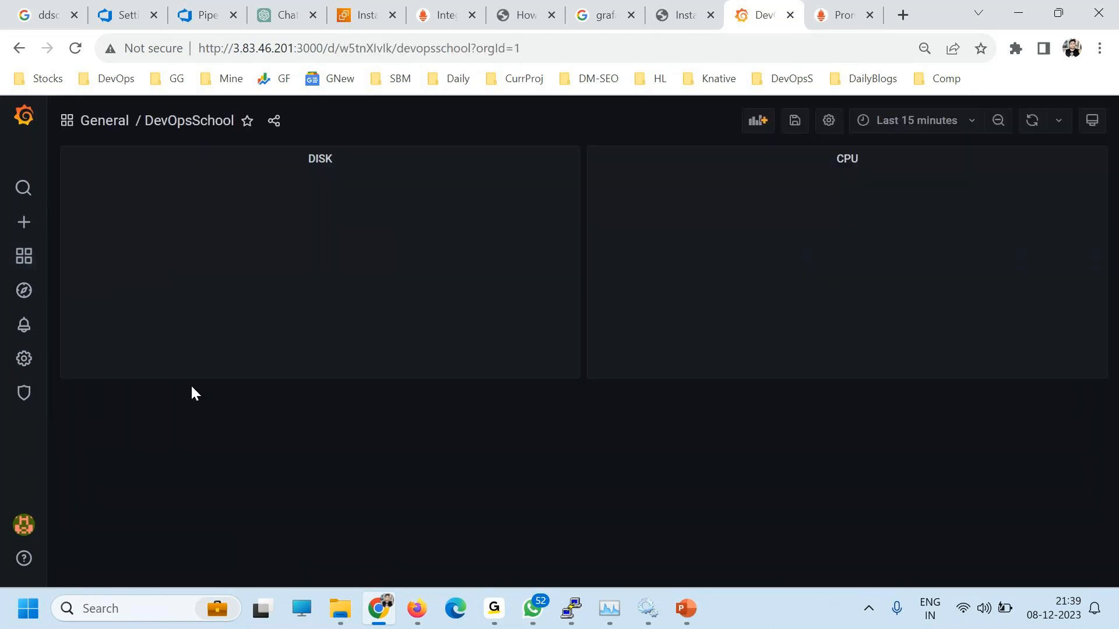
mouse_move(62, 251)
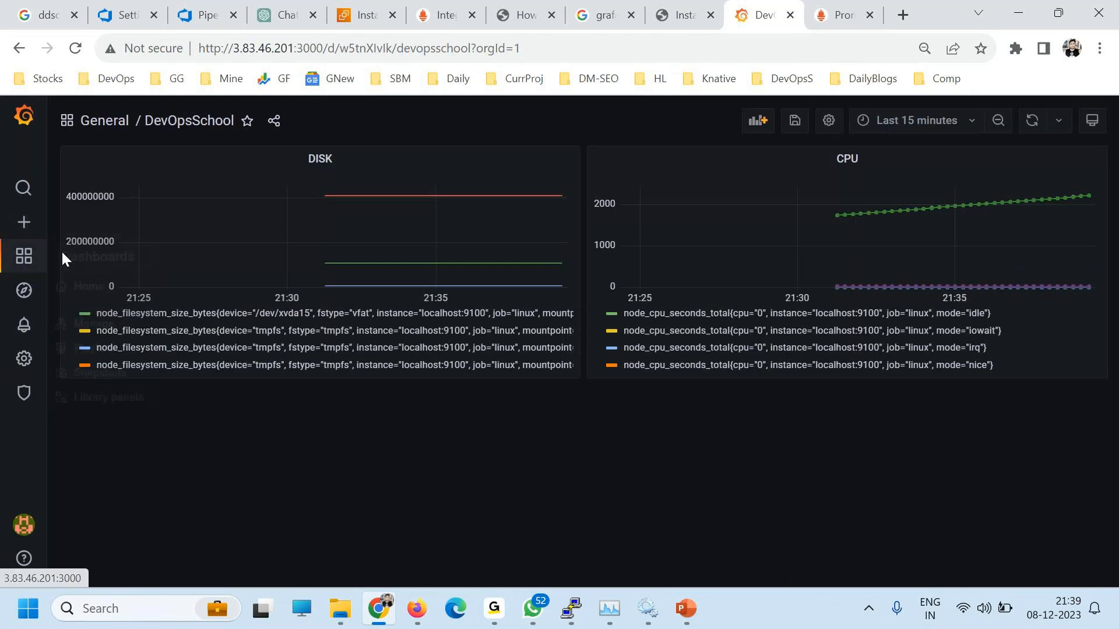
left_click(92, 324)
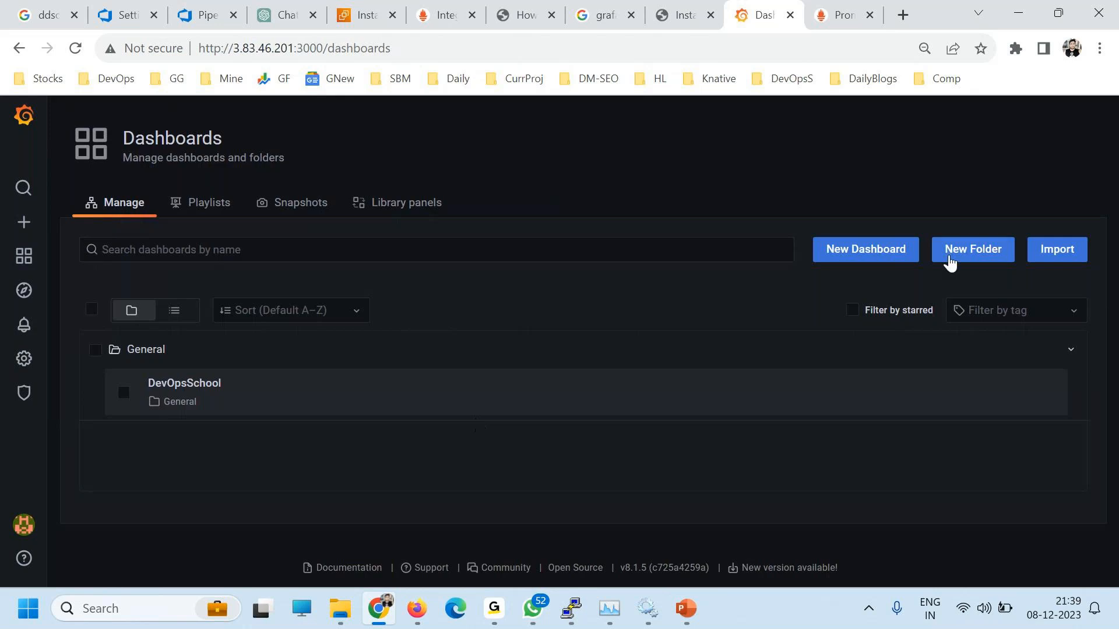
Step: Create a new folder named X and go back to the home page
left_click(973, 250)
left_click(245, 291)
type("X")
left_click(108, 324)
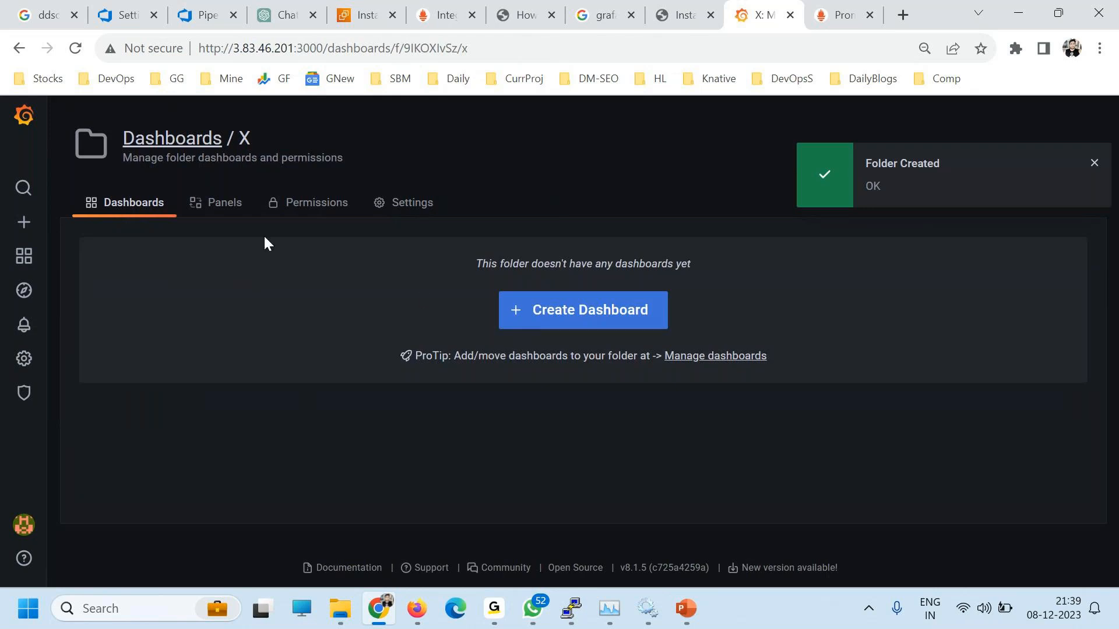
left_click(22, 261)
left_click(73, 287)
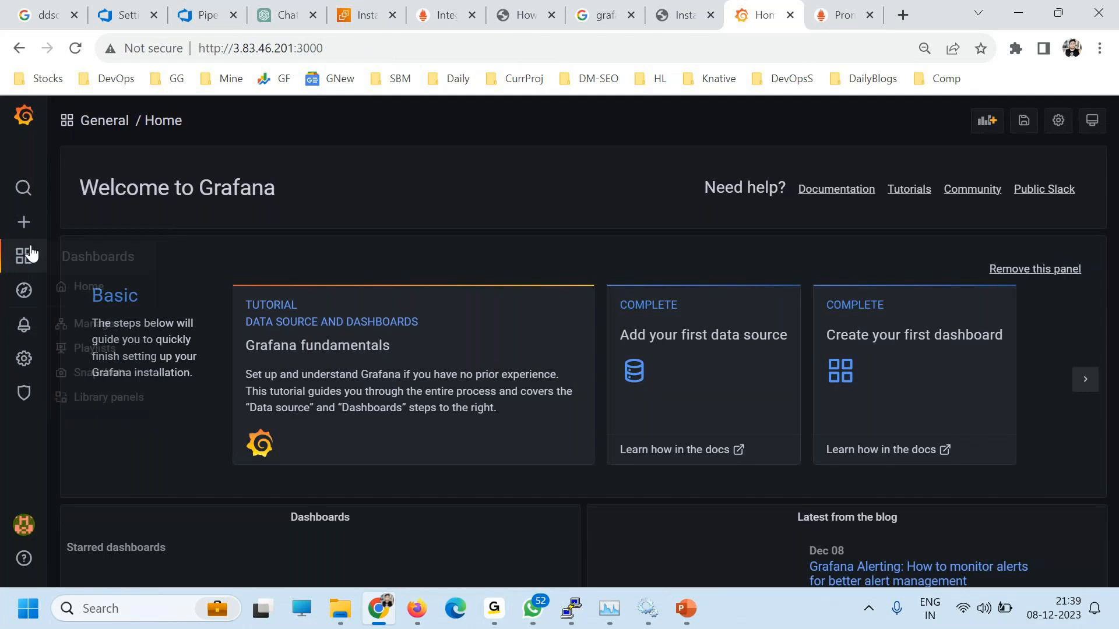
Step: Move the DevOpsSchool dashboard into folder X
mouse_move(24, 255)
left_click(90, 322)
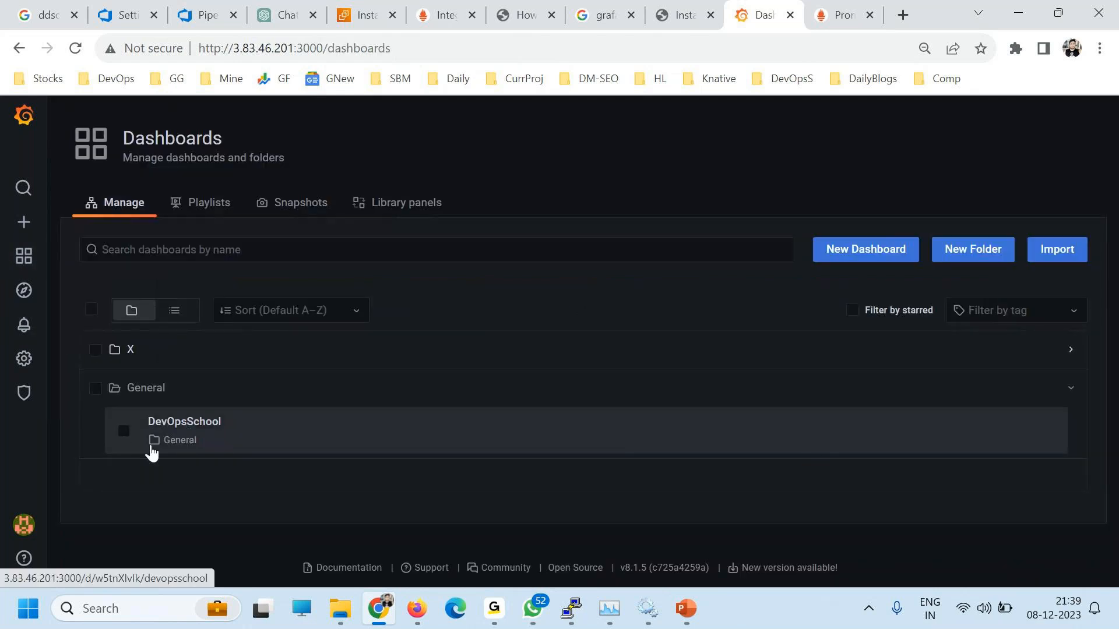
left_click(123, 430)
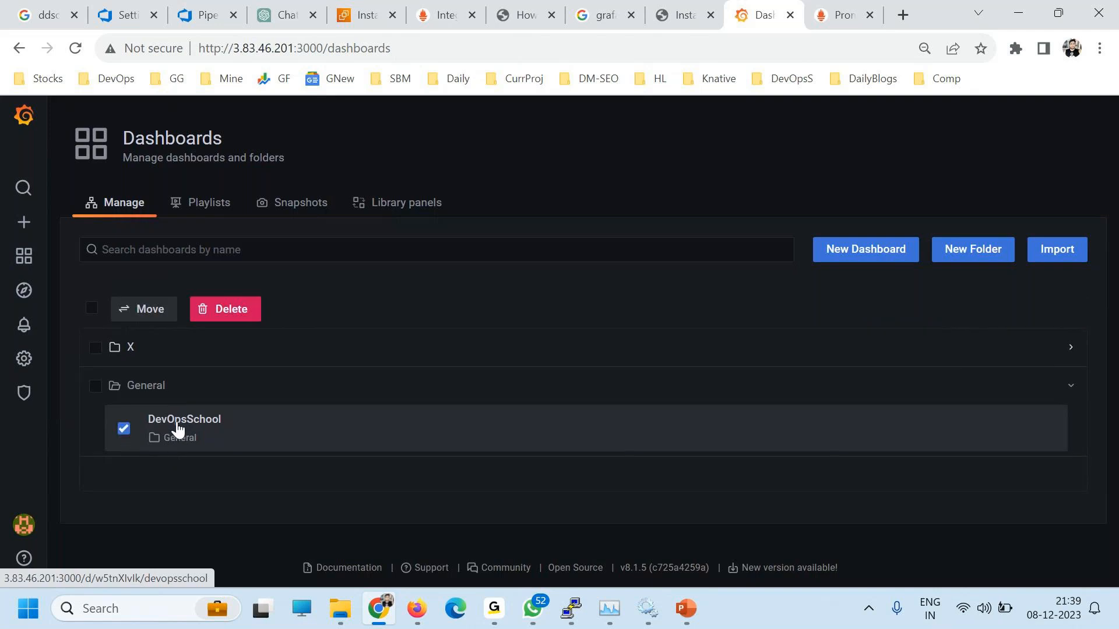
left_click(141, 308)
left_click(516, 244)
left_click(431, 301)
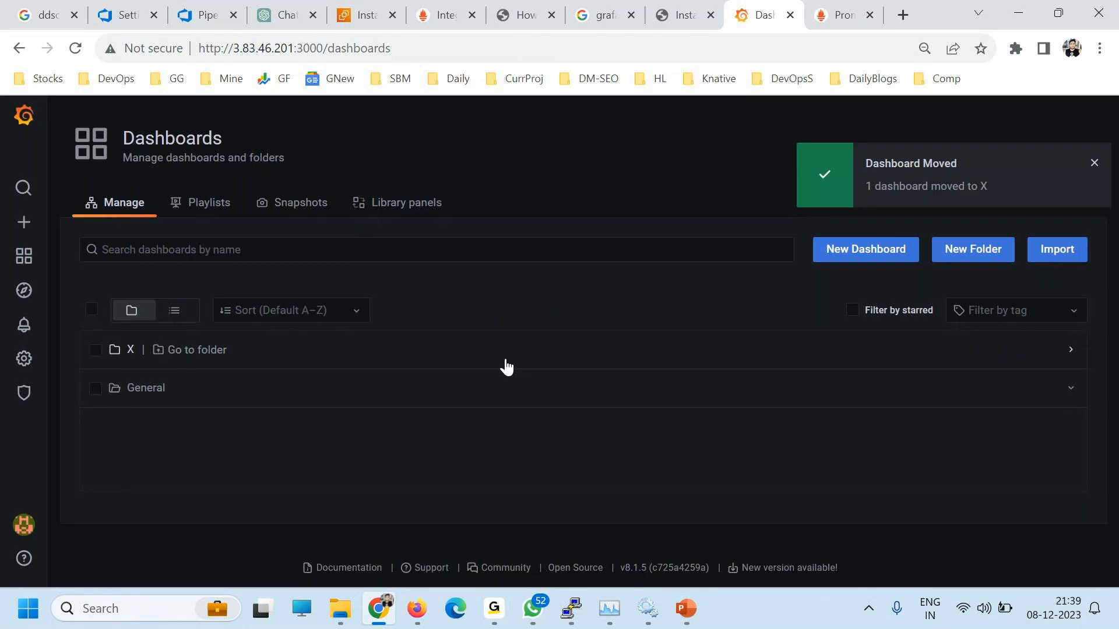
Step: Open DevOpsSchool from inside folder X and glance at its sharing options
left_click(220, 207)
left_click(130, 205)
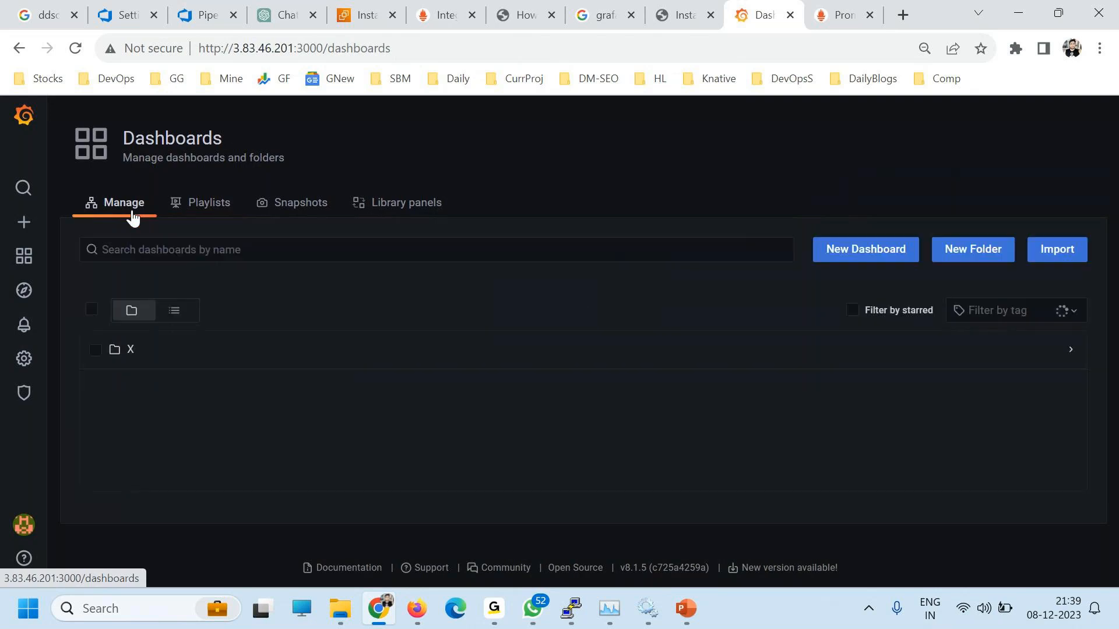
left_click(194, 351)
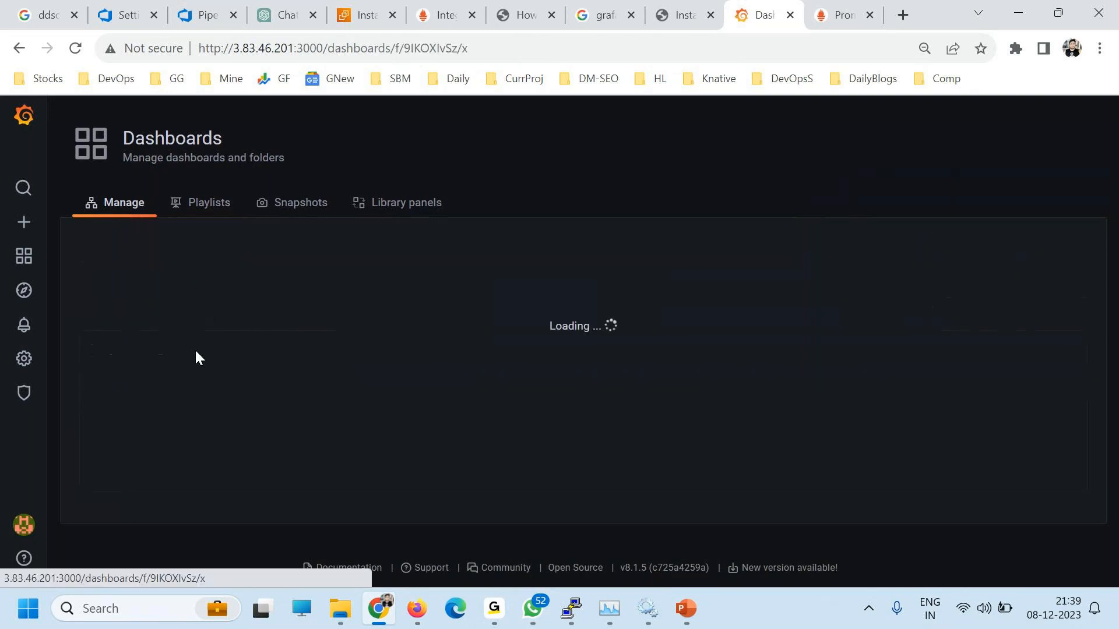
left_click(760, 375)
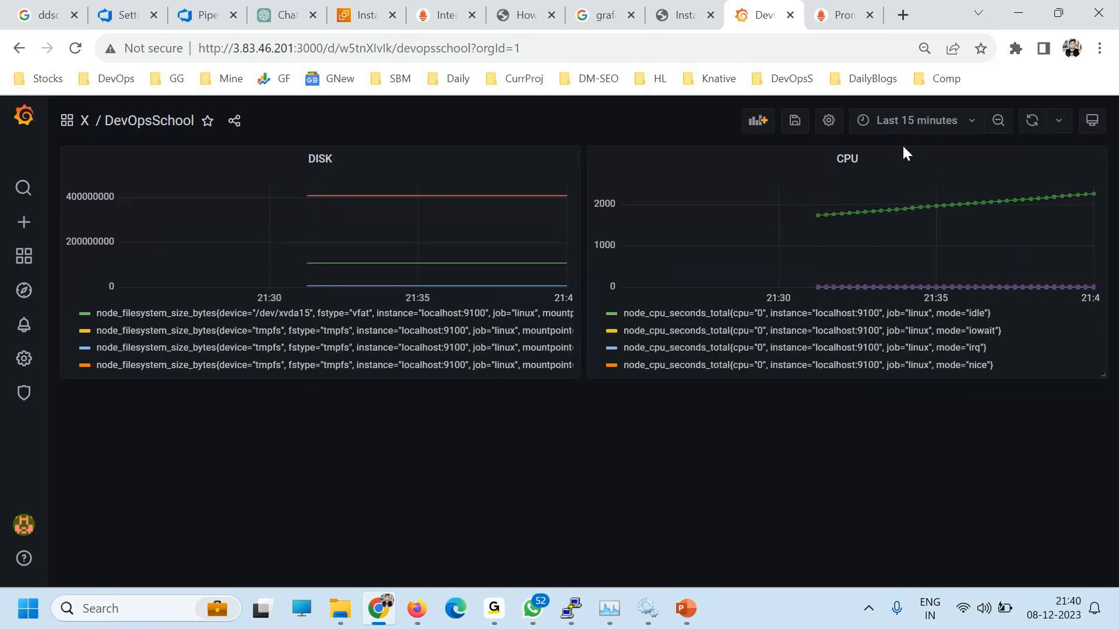
left_click(233, 121)
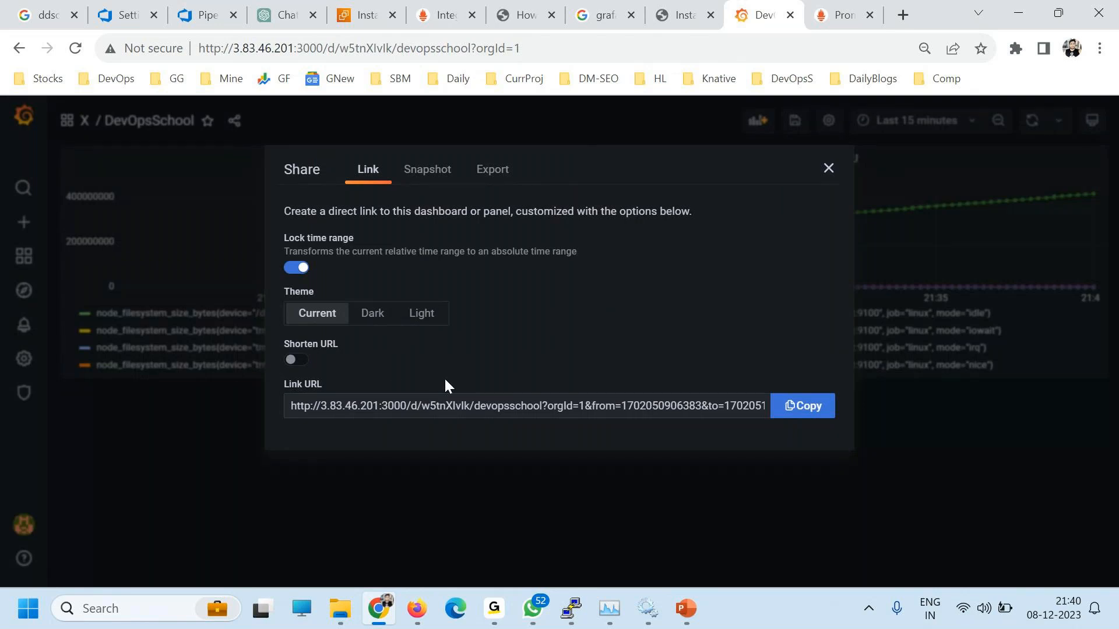
left_click(828, 169)
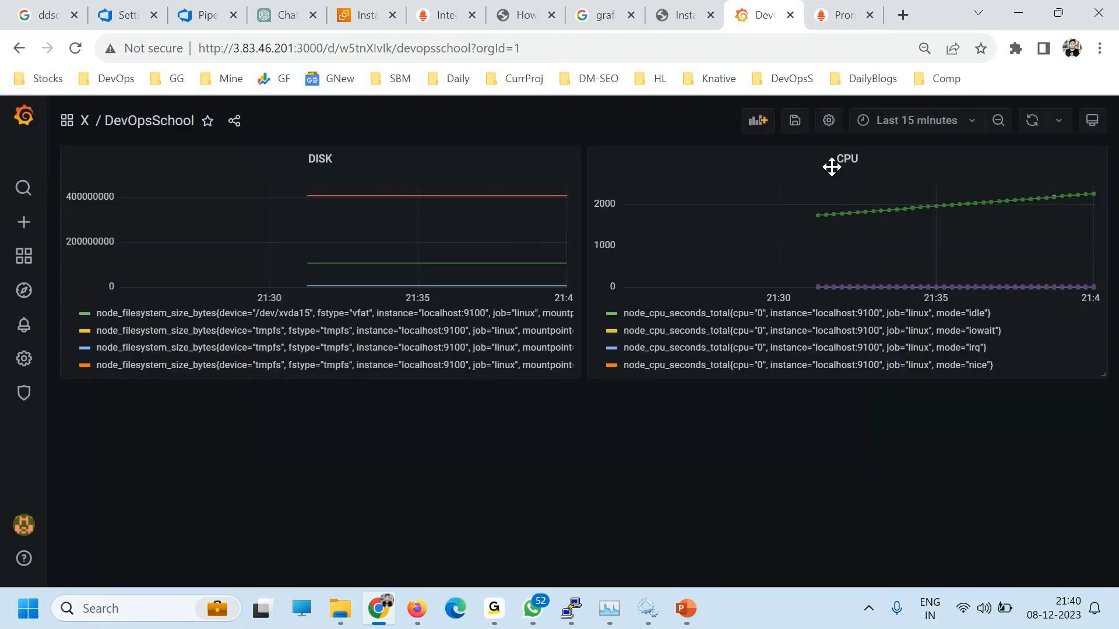
Step: Create a new playlist and enter the name PLAYLIST
mouse_move(21, 254)
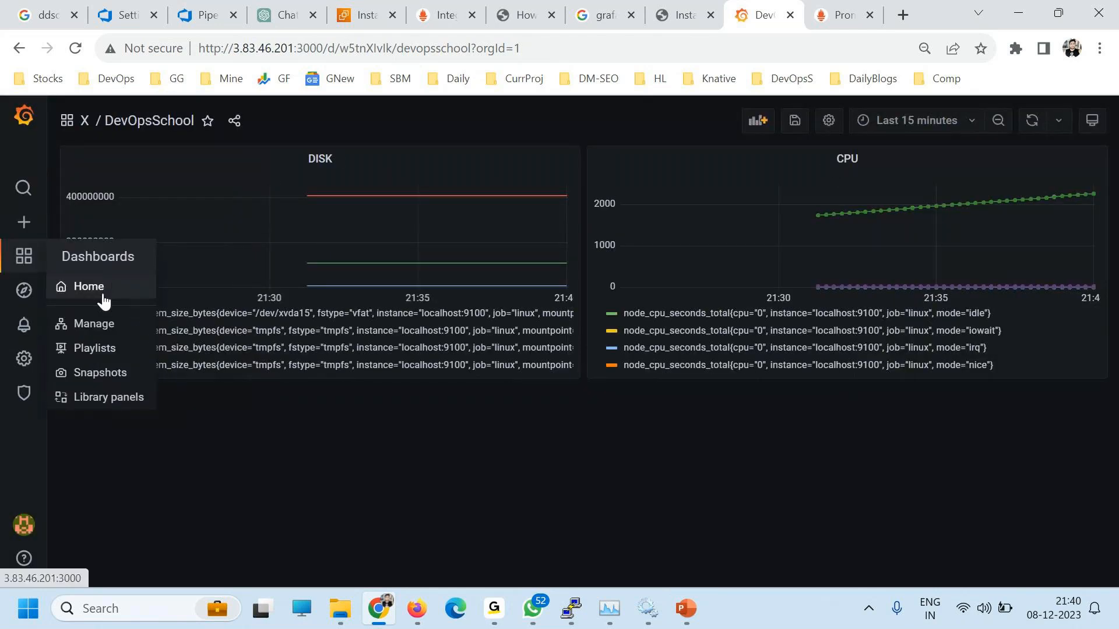
left_click(94, 323)
left_click(198, 206)
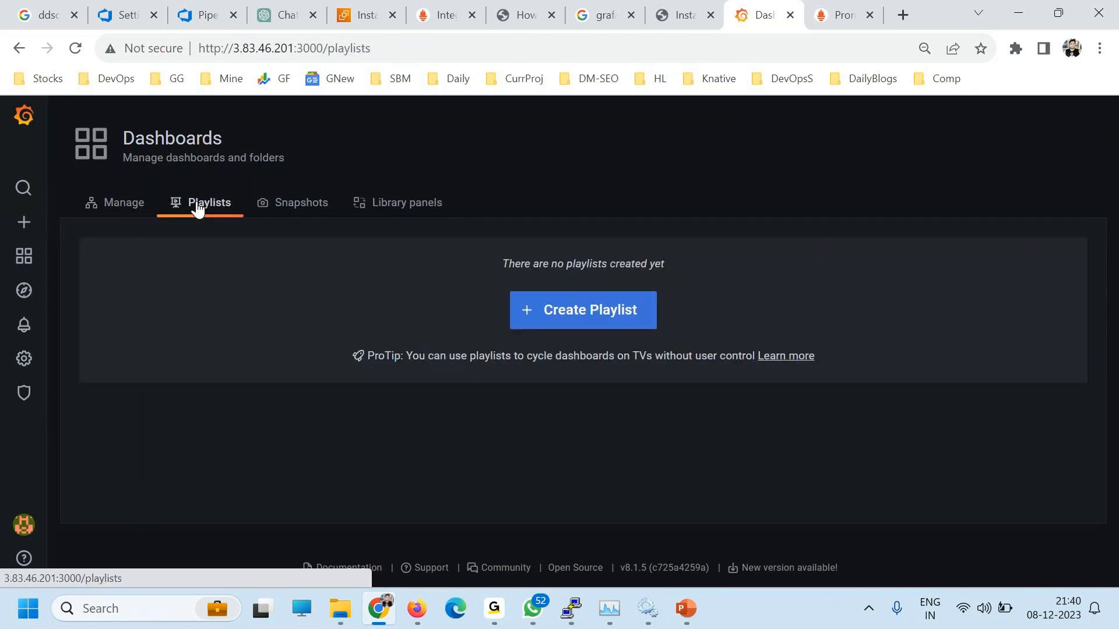
left_click(553, 306)
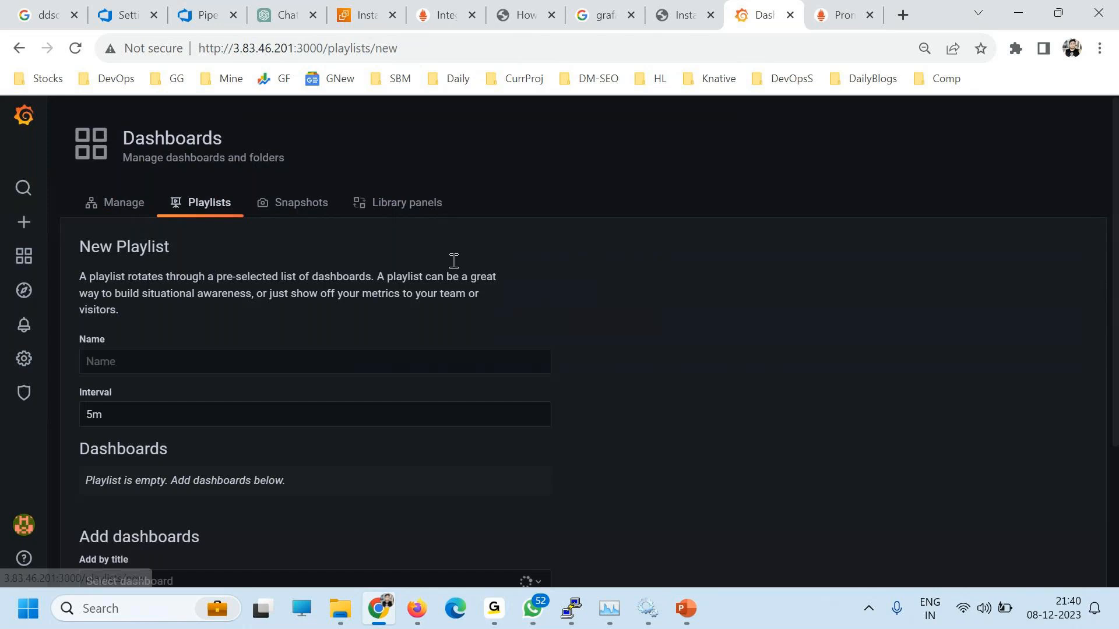
left_click(98, 364)
type("PLAY")
key("ctrl+a")
scroll(212, 400, "down", 3)
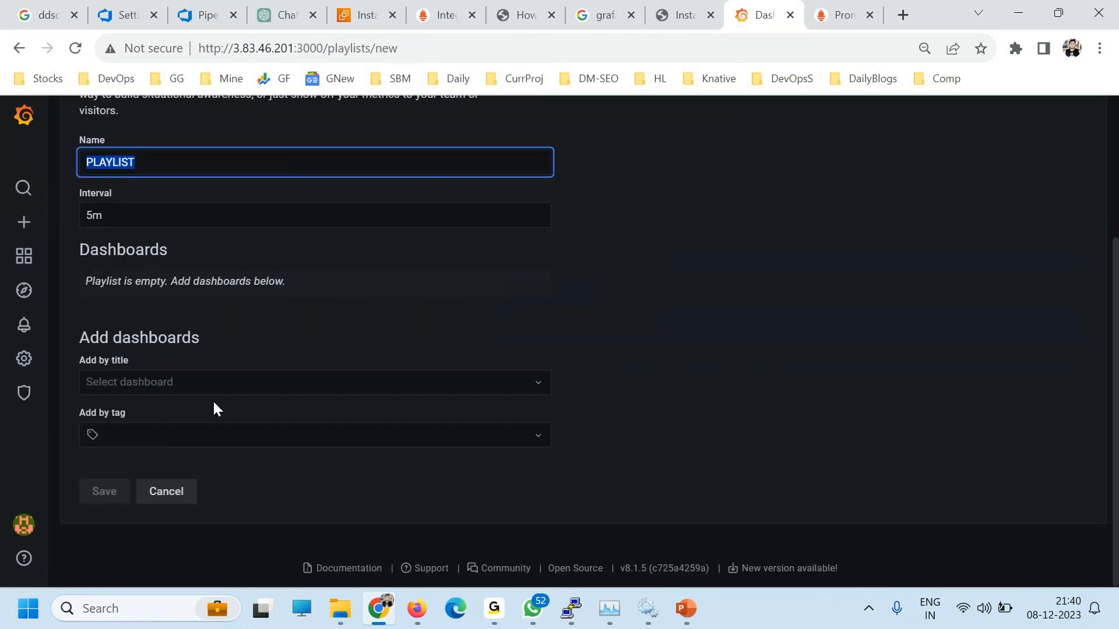
Step: Add X/DevOpsSchool at a 5m interval, save the playlist, and start playing it
left_click(140, 215)
left_click(185, 381)
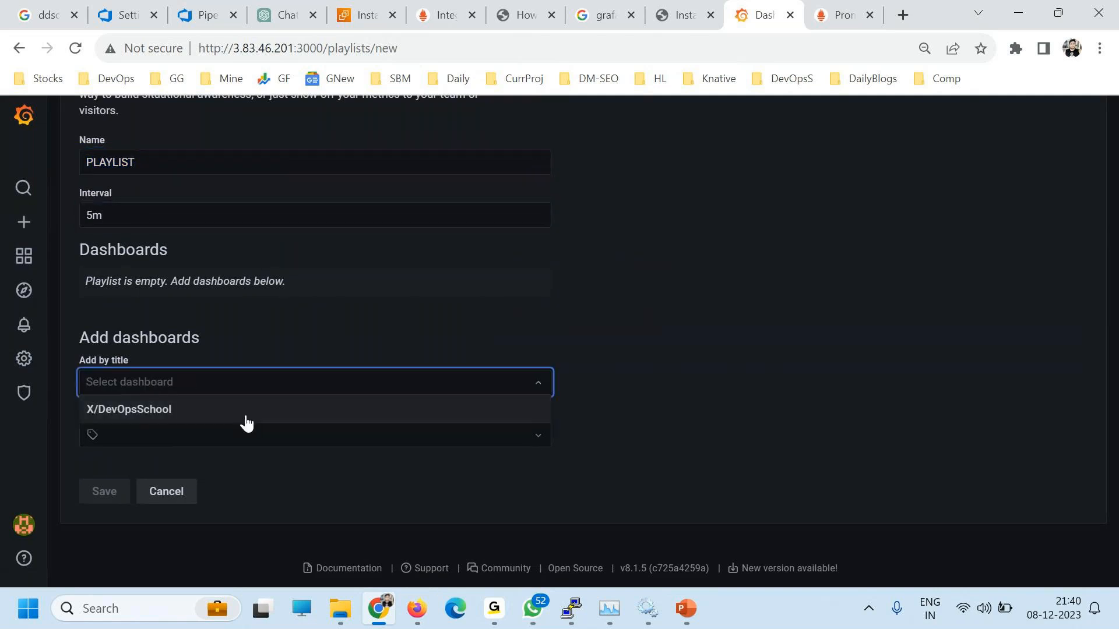
left_click(157, 411)
left_click(109, 493)
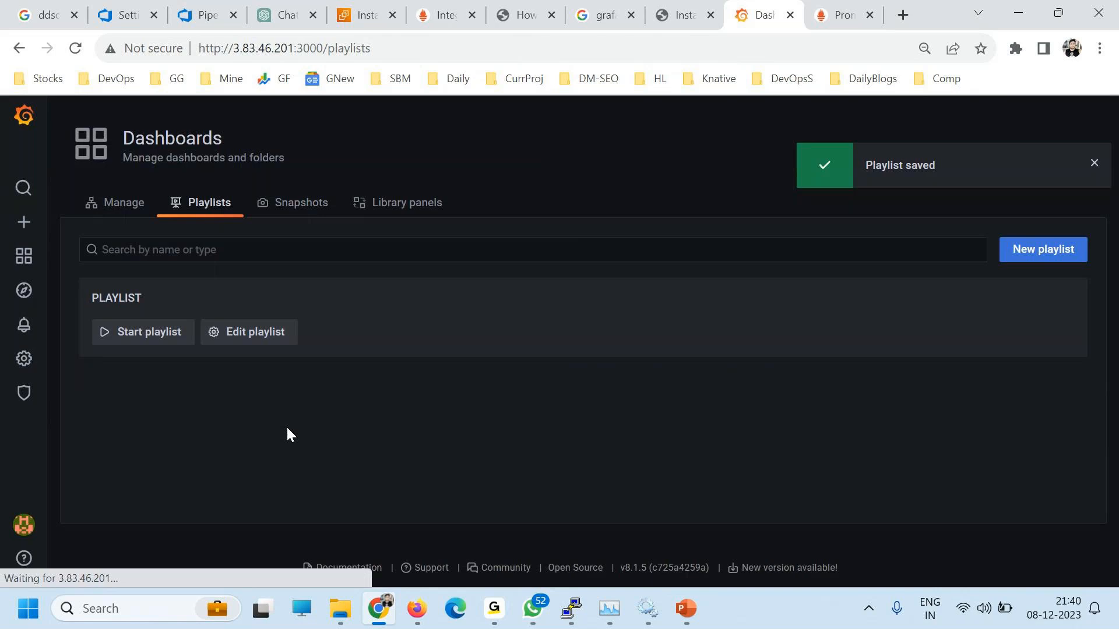
left_click(124, 338)
left_click(766, 324)
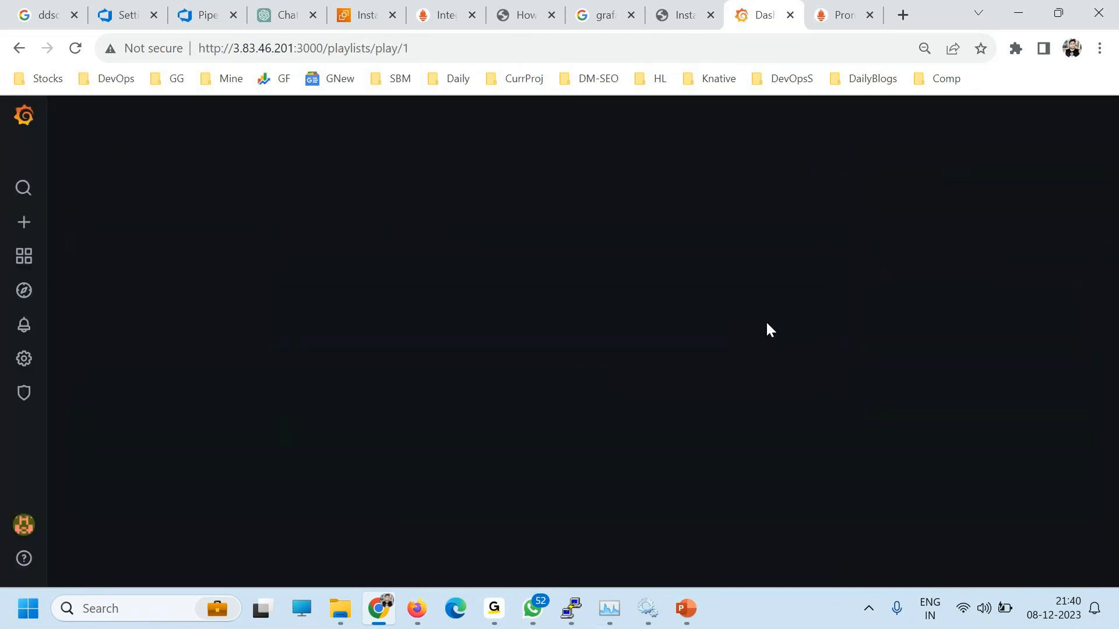
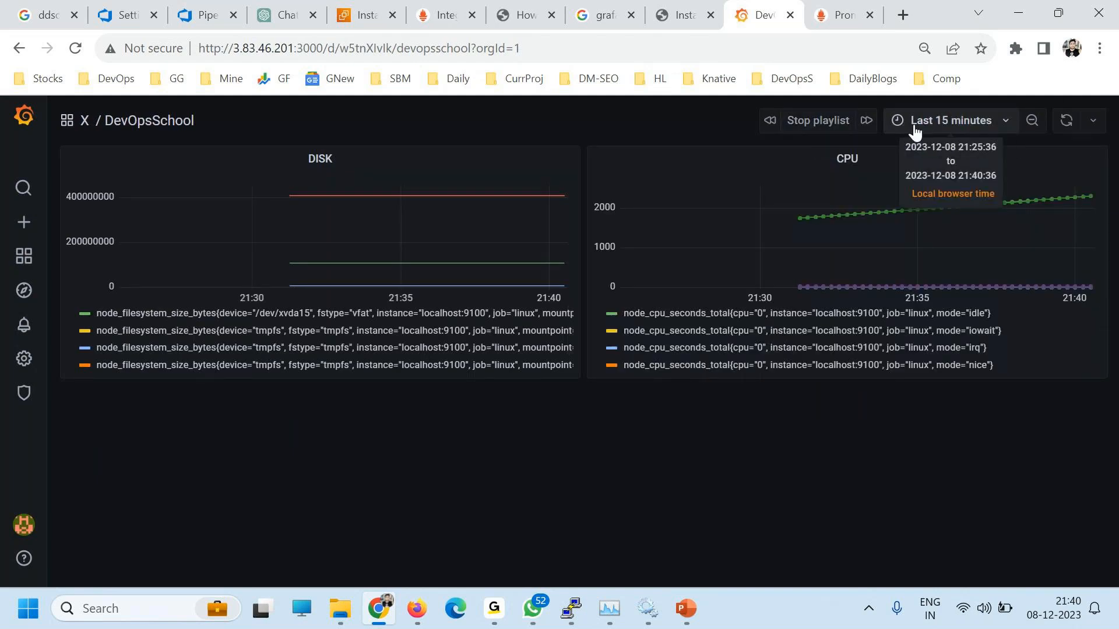
Step: Leave the dashboard for Explore, then visit the Home dashboard and the data sources list
left_click(26, 300)
mouse_move(32, 265)
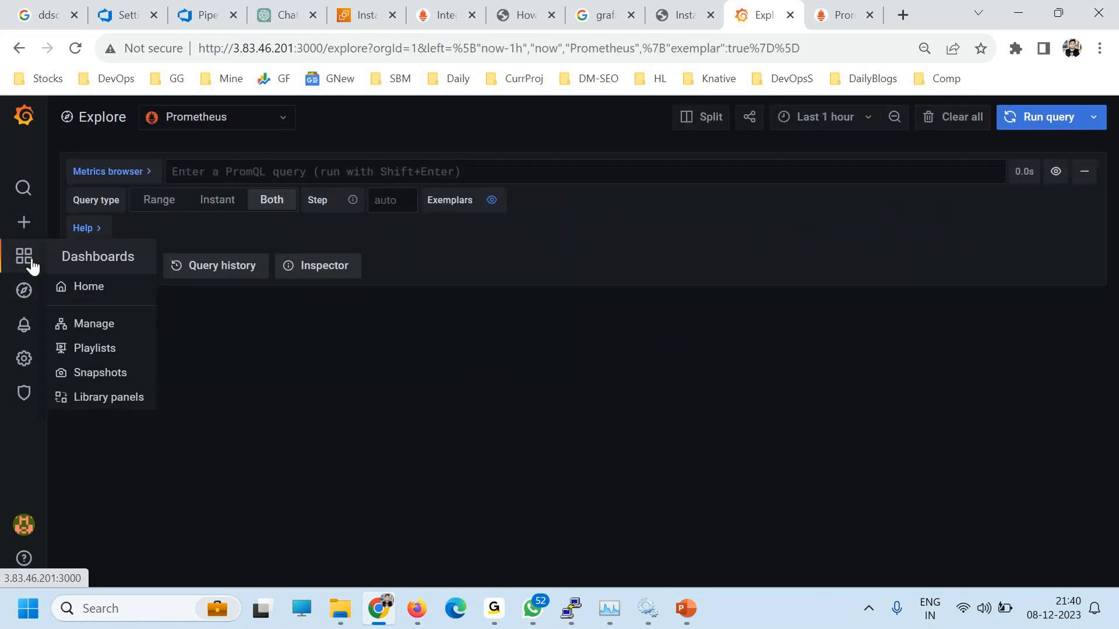
left_click(88, 286)
mouse_move(28, 328)
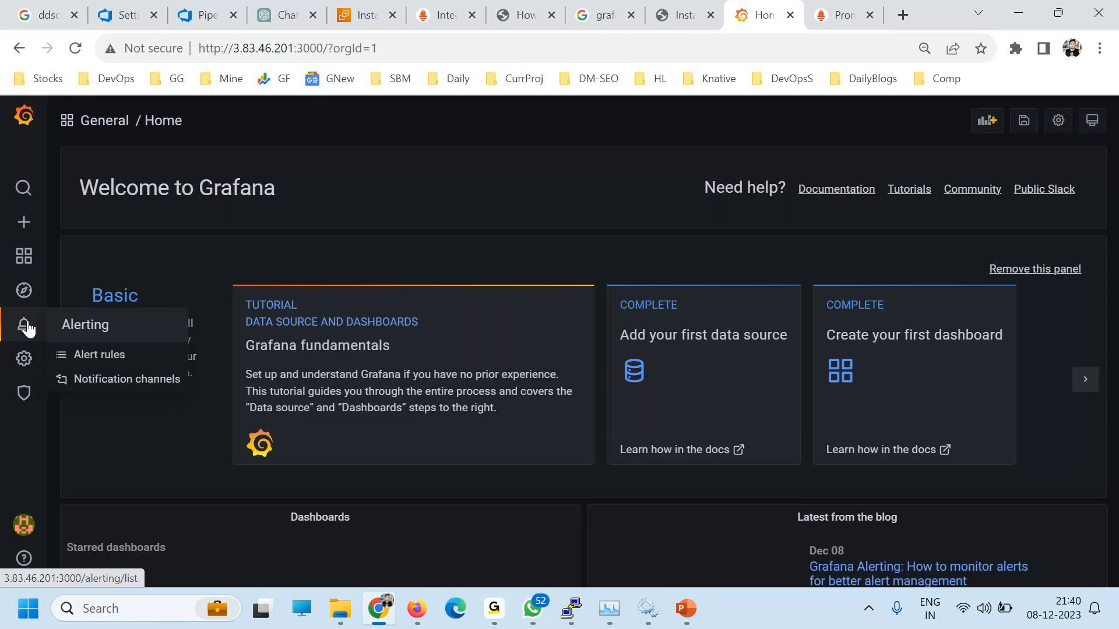
mouse_move(24, 358)
left_click(114, 391)
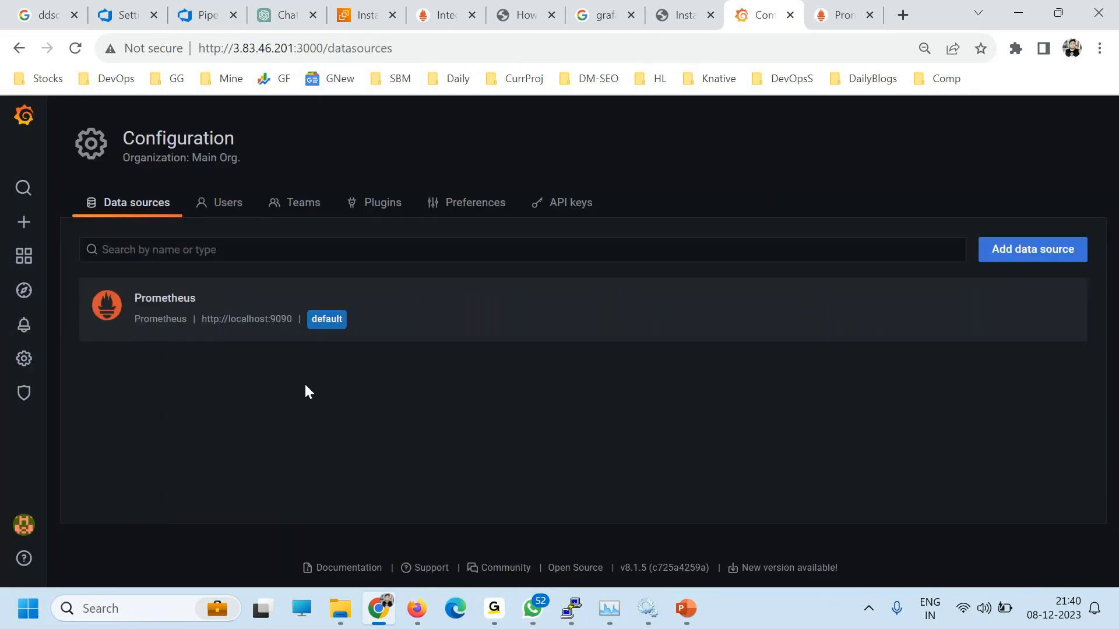
Step: Check the organization's users and the server-wide user list, then return to data sources
left_click(215, 205)
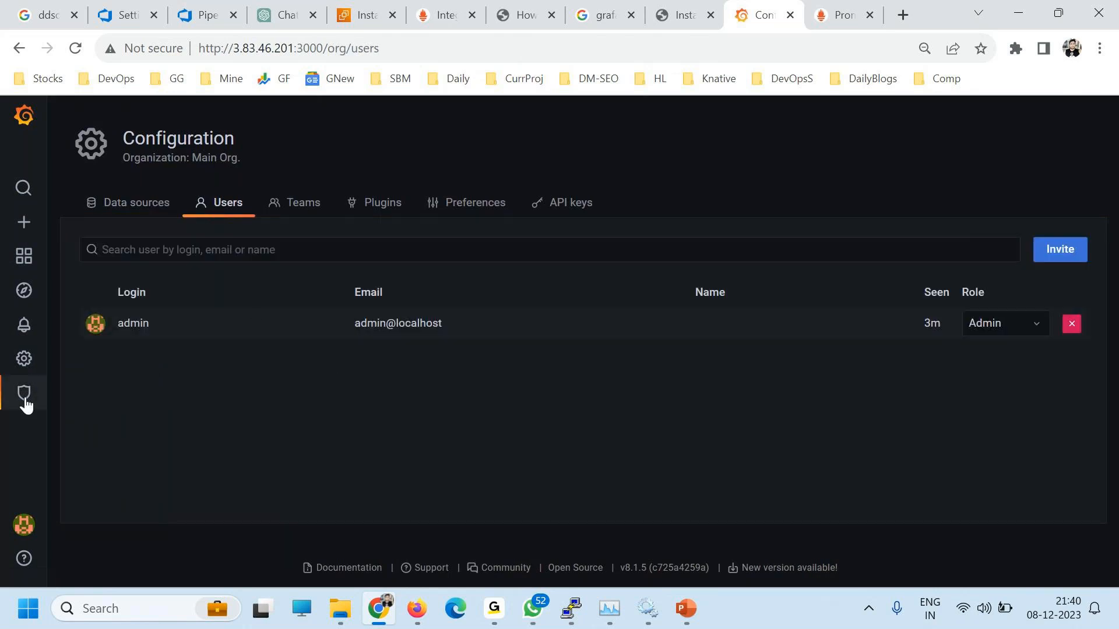
mouse_move(24, 393)
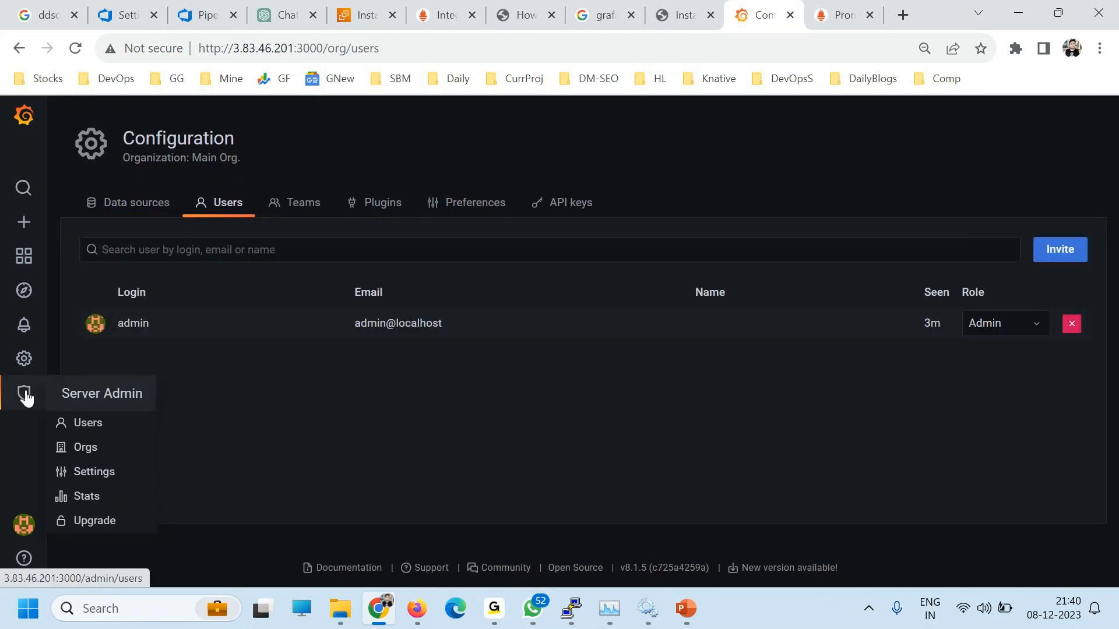
left_click(82, 425)
mouse_move(14, 401)
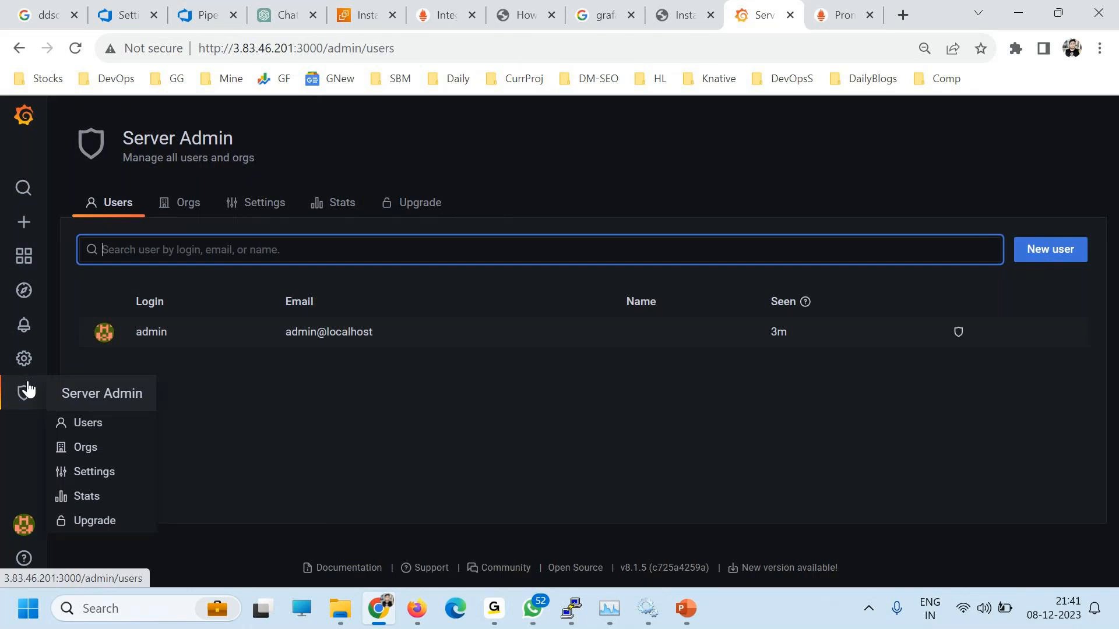
left_click(25, 364)
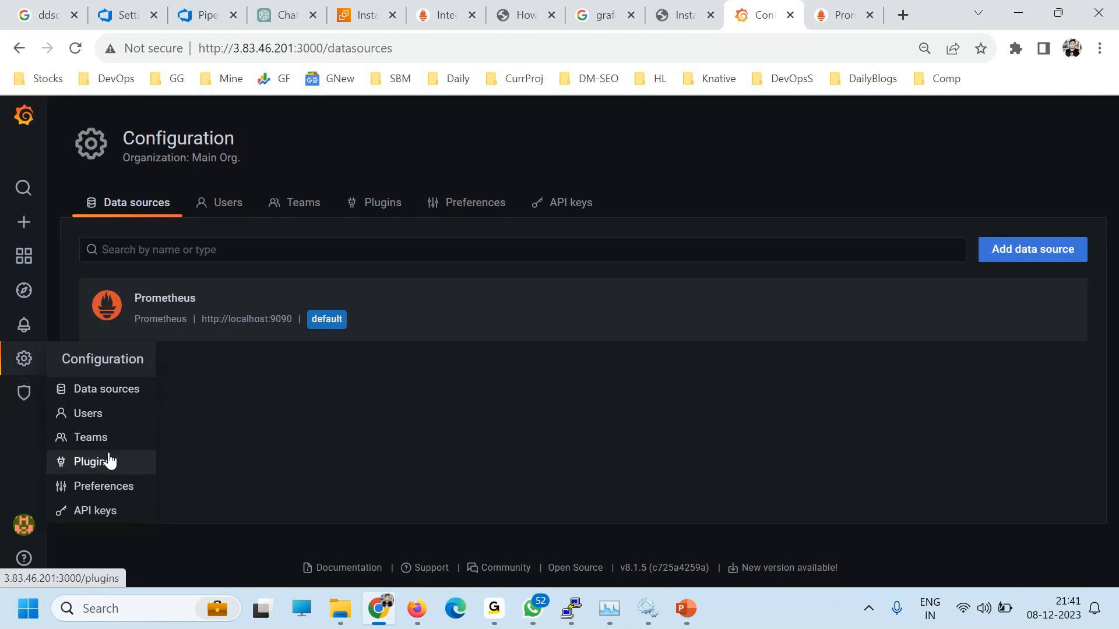
Step: Revisit the Server Admin pages and organization users, ending on the server-wide user list
left_click(24, 392)
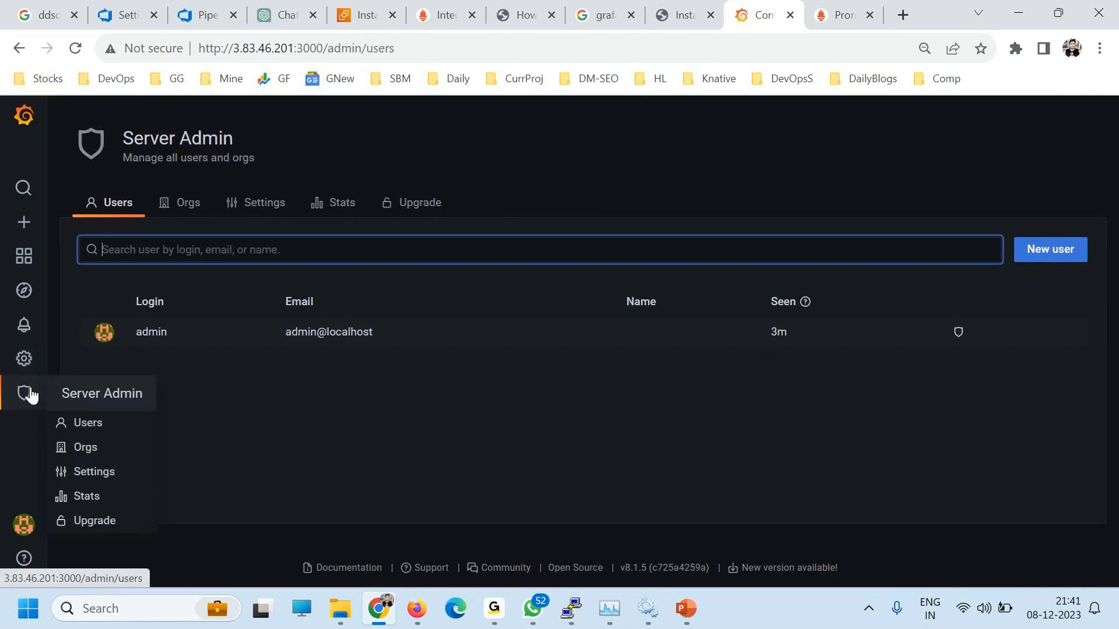
left_click(102, 430)
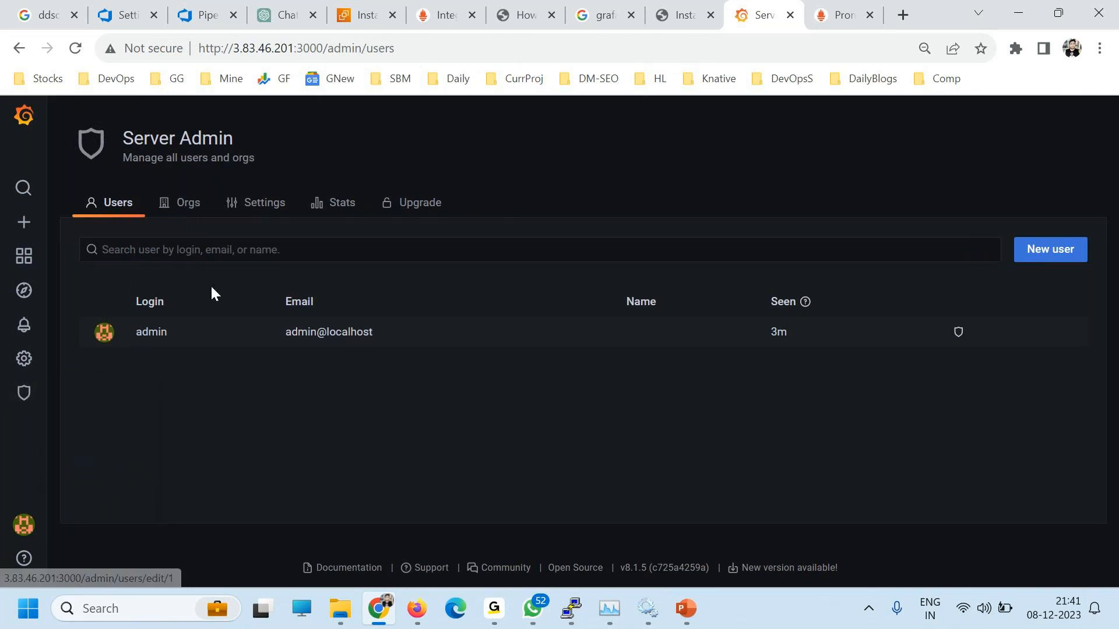
left_click_drag(234, 140, 122, 139)
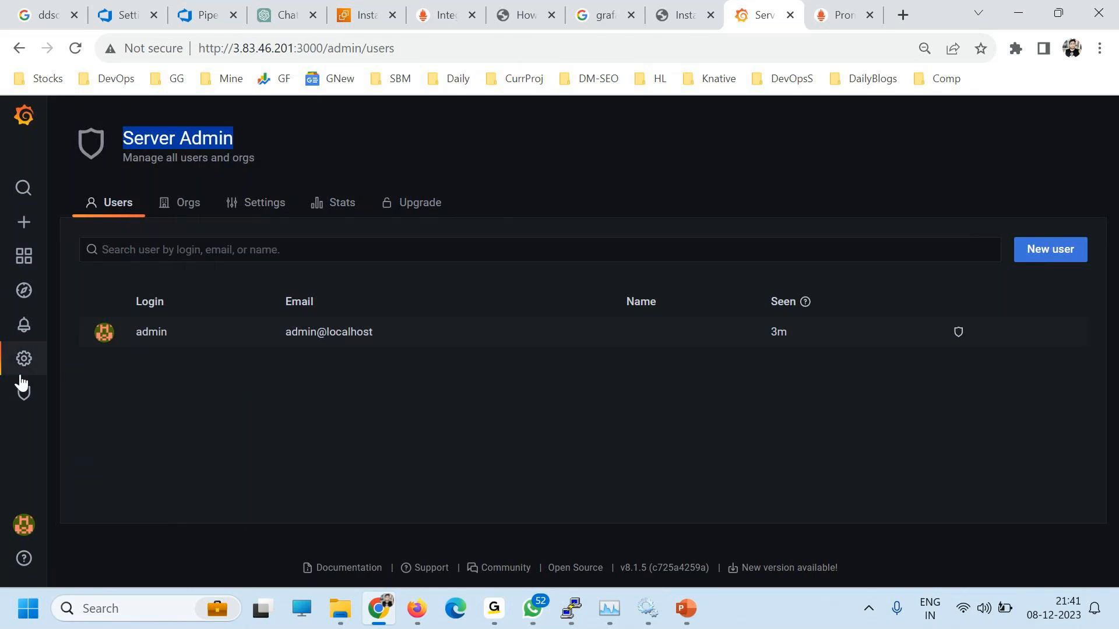
mouse_move(28, 366)
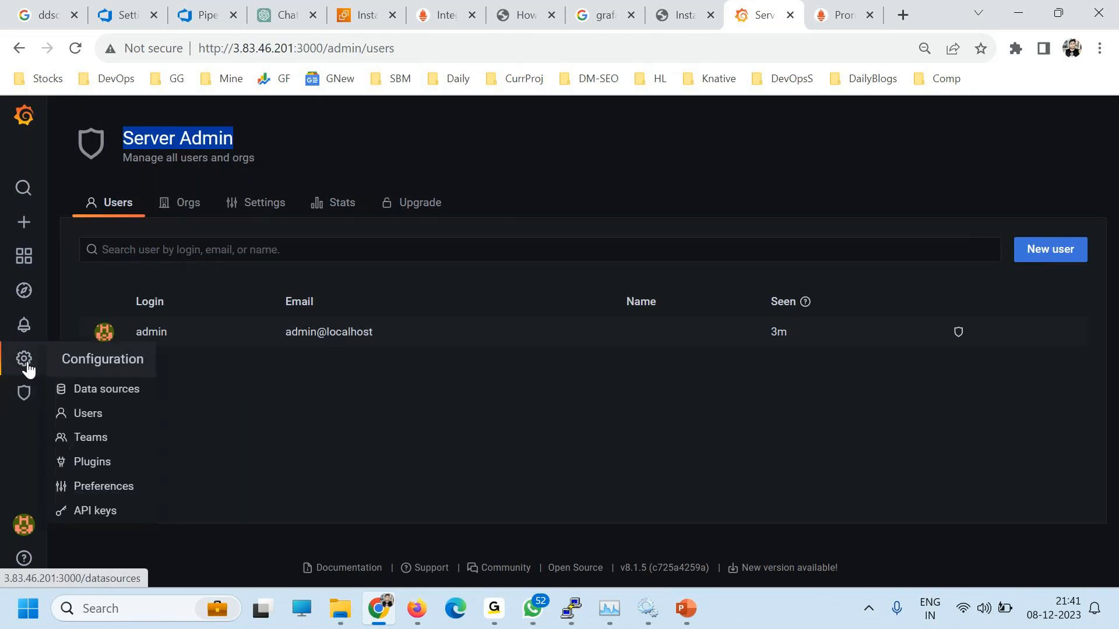
left_click(79, 415)
left_click(58, 422)
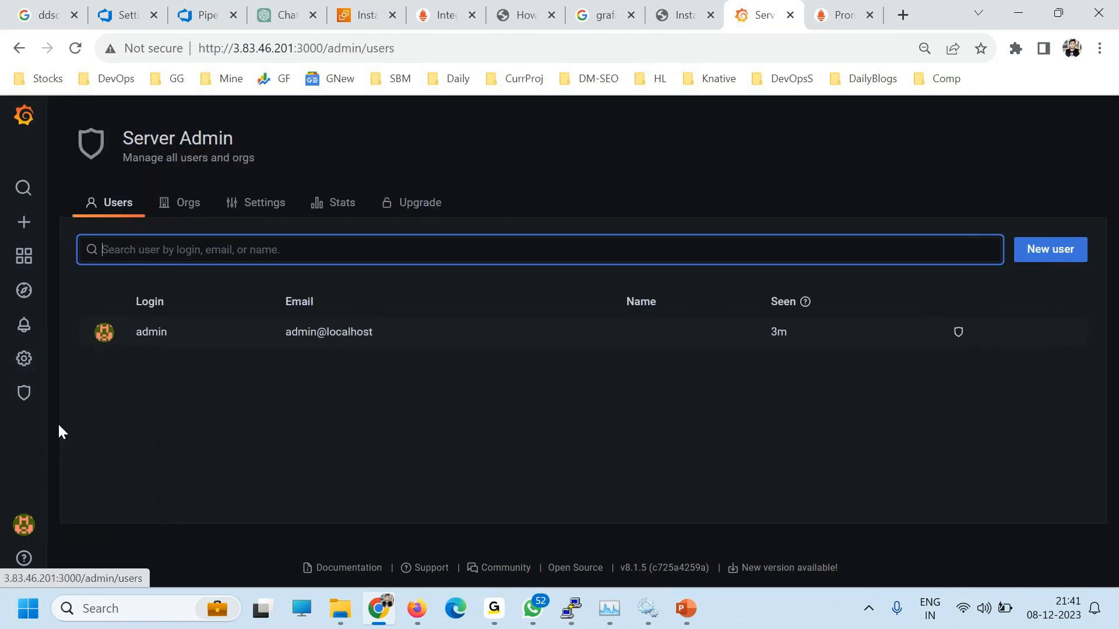
Step: Create a new organization named devoppsX from Server Admin > Orgs
left_click(100, 449)
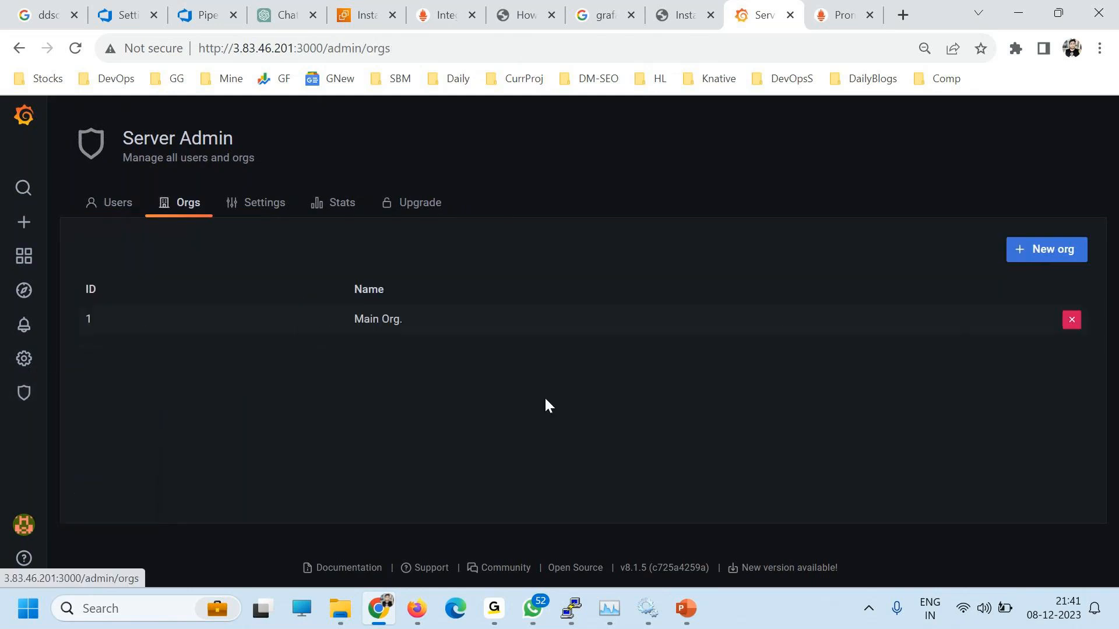
left_click(1035, 263)
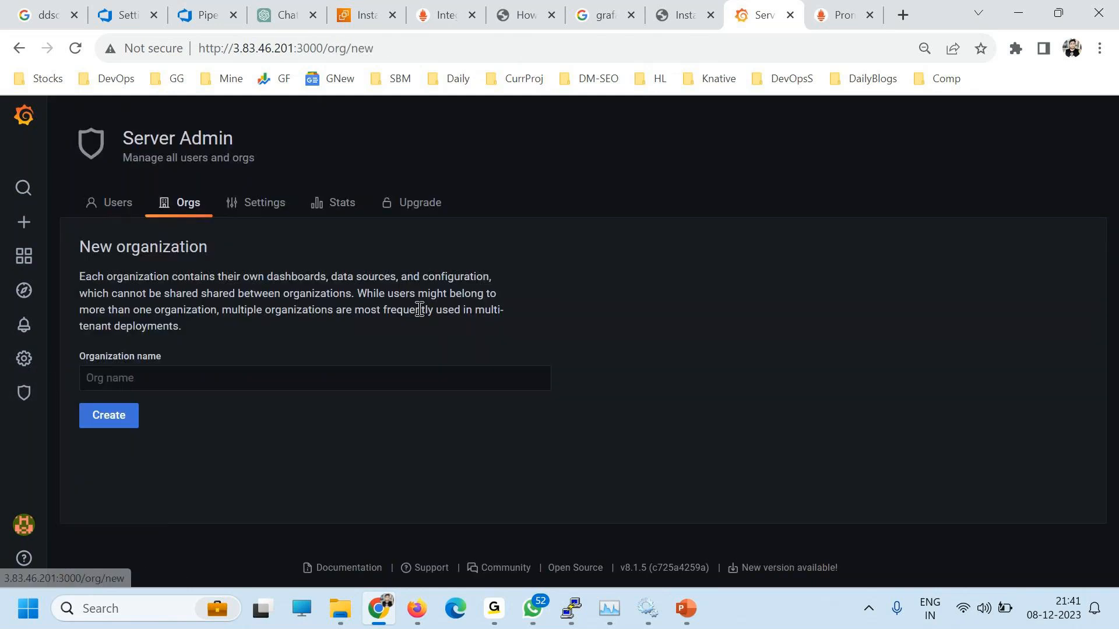
left_click(117, 379)
type("devopsX")
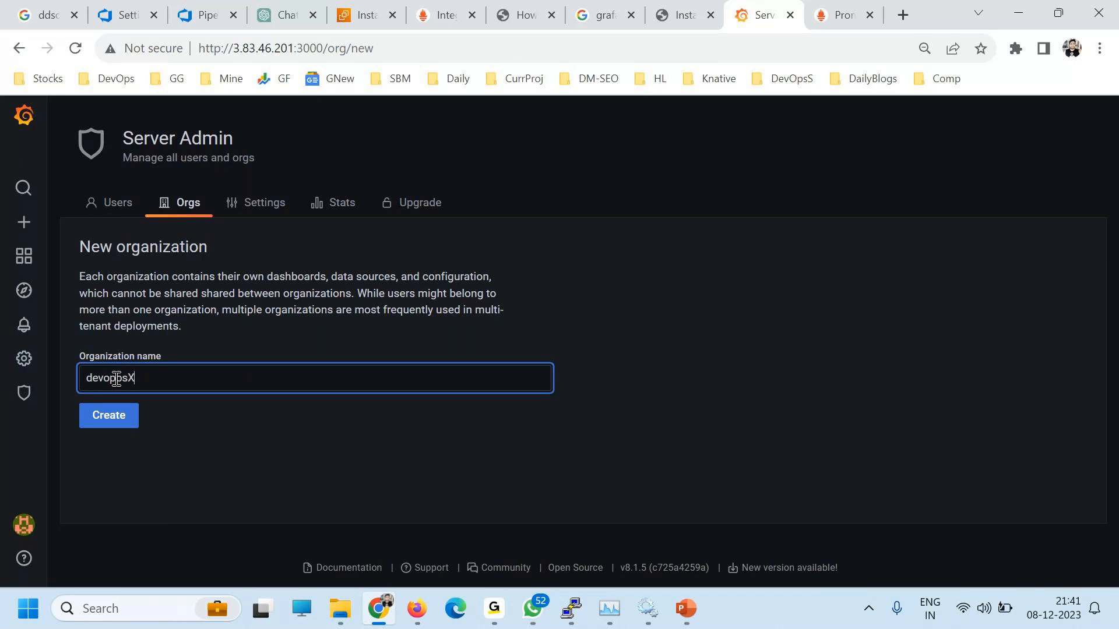
left_click(118, 419)
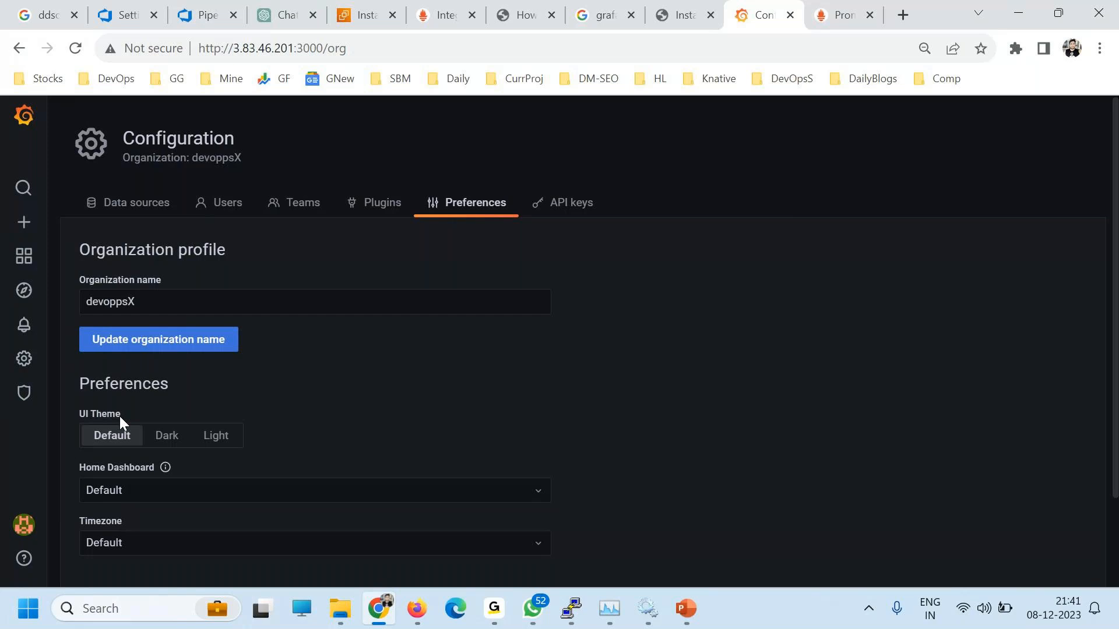
Step: Confirm devoppsX has no data sources yet, then open the admin user's profile
mouse_move(31, 408)
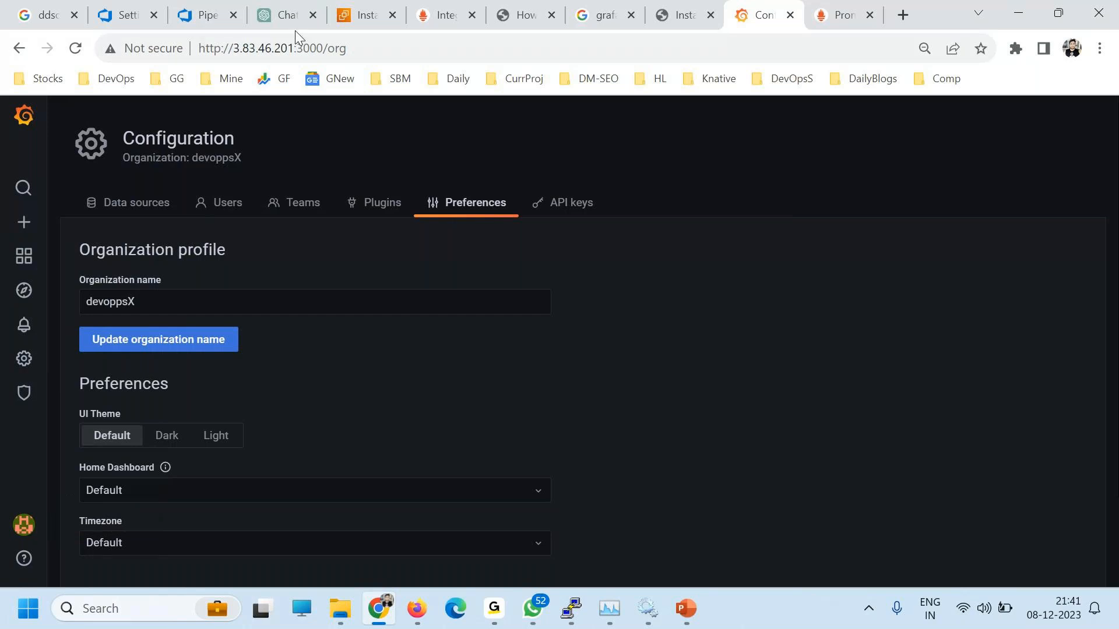
double_click(216, 157)
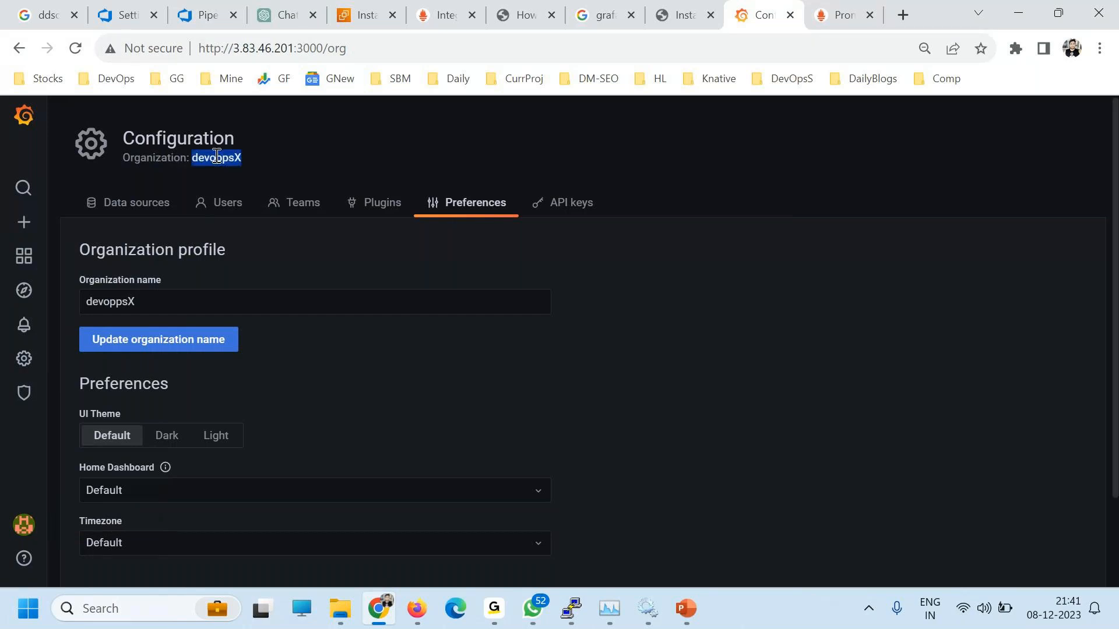
mouse_move(24, 376)
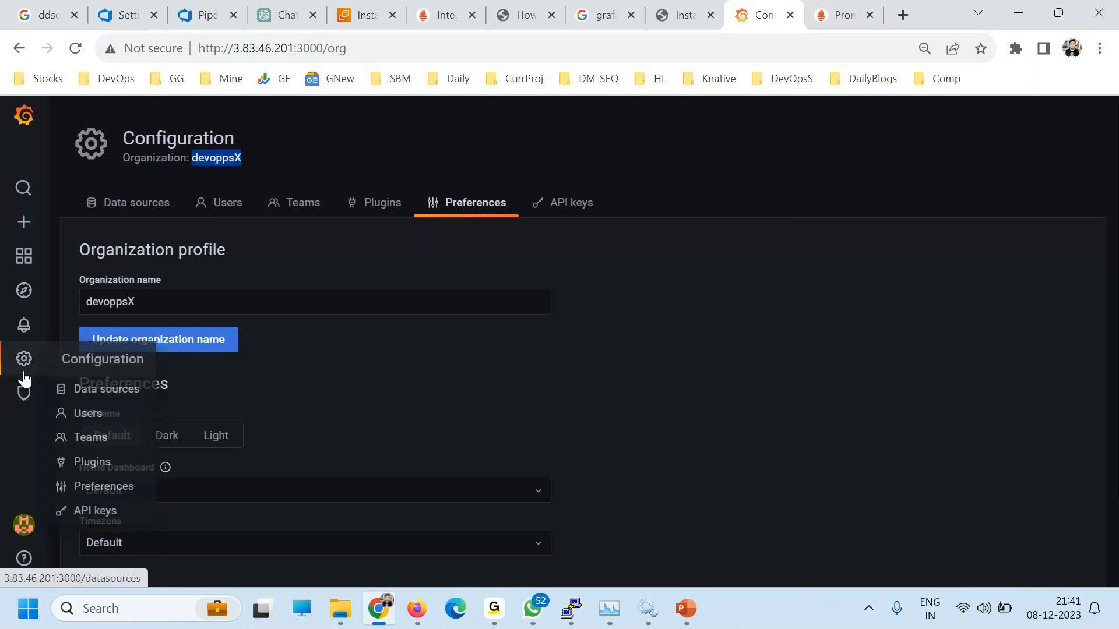
mouse_move(23, 525)
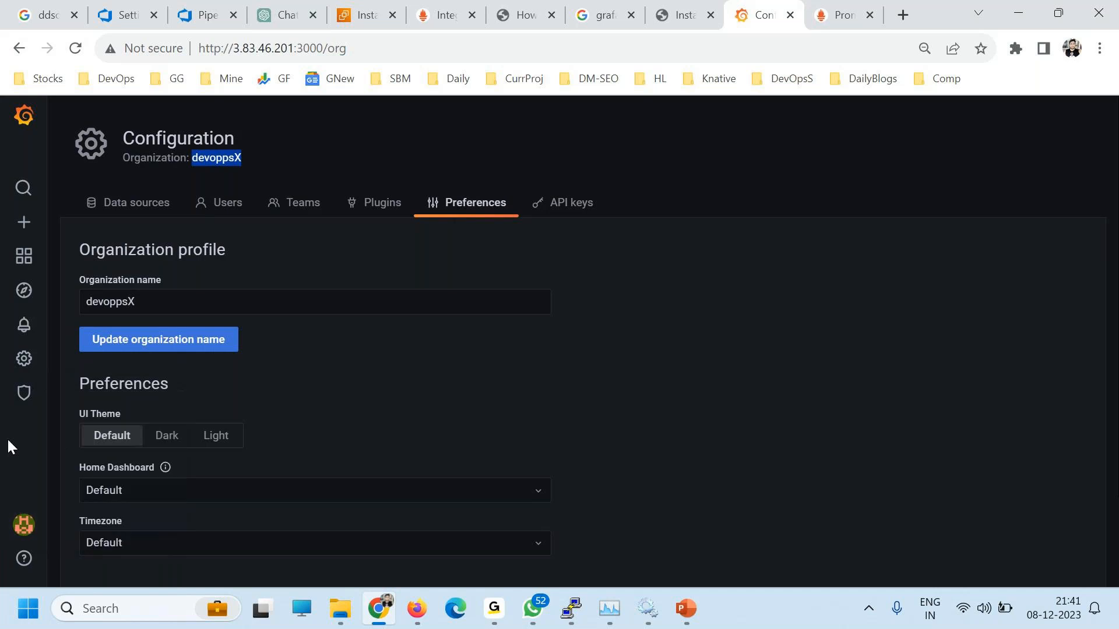
mouse_move(36, 398)
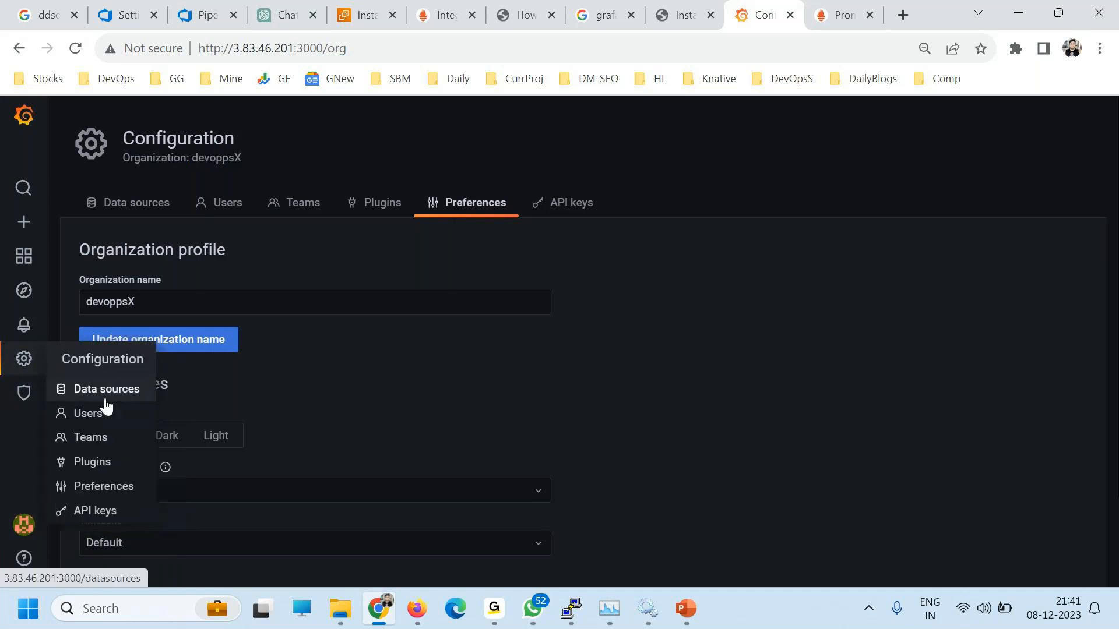
left_click(101, 390)
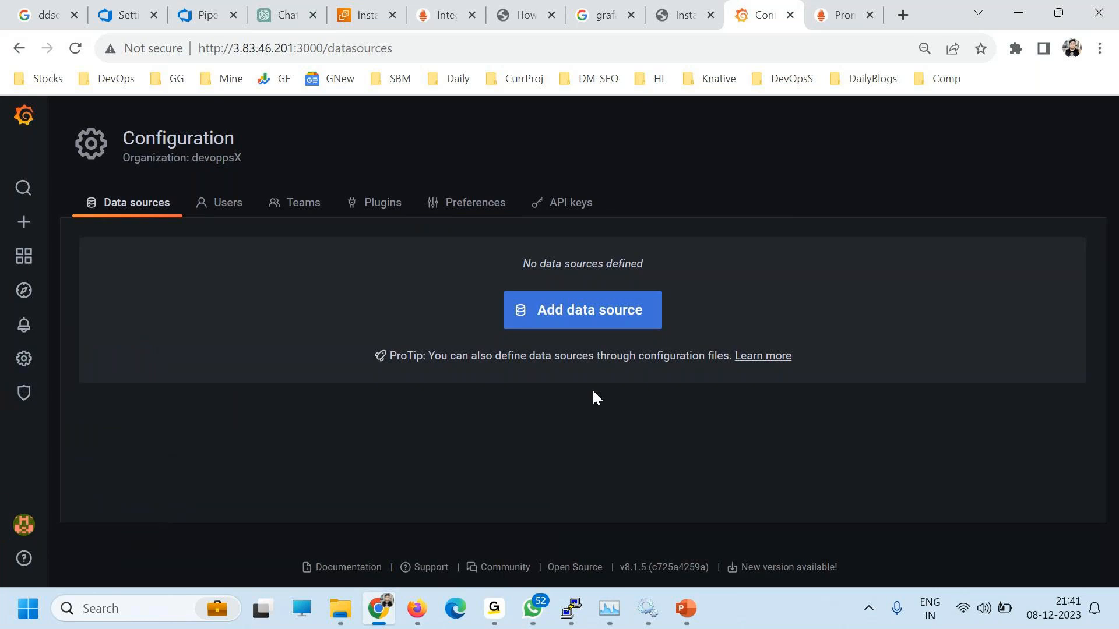
left_click(24, 525)
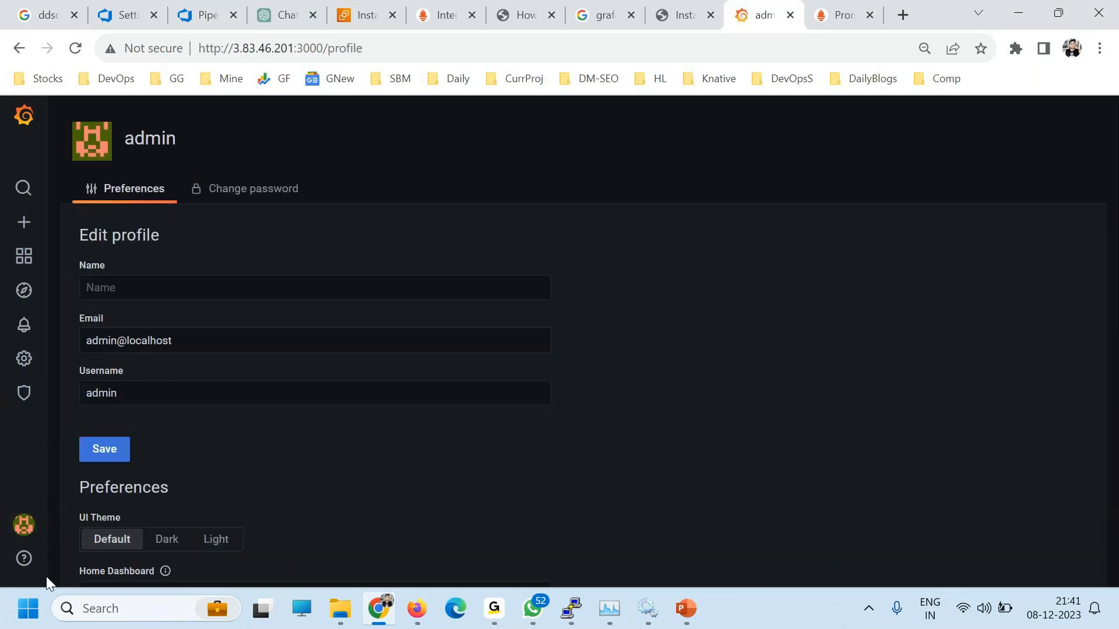
Step: Switch the active organization back to Main Org. and view its data sources
left_click(160, 412)
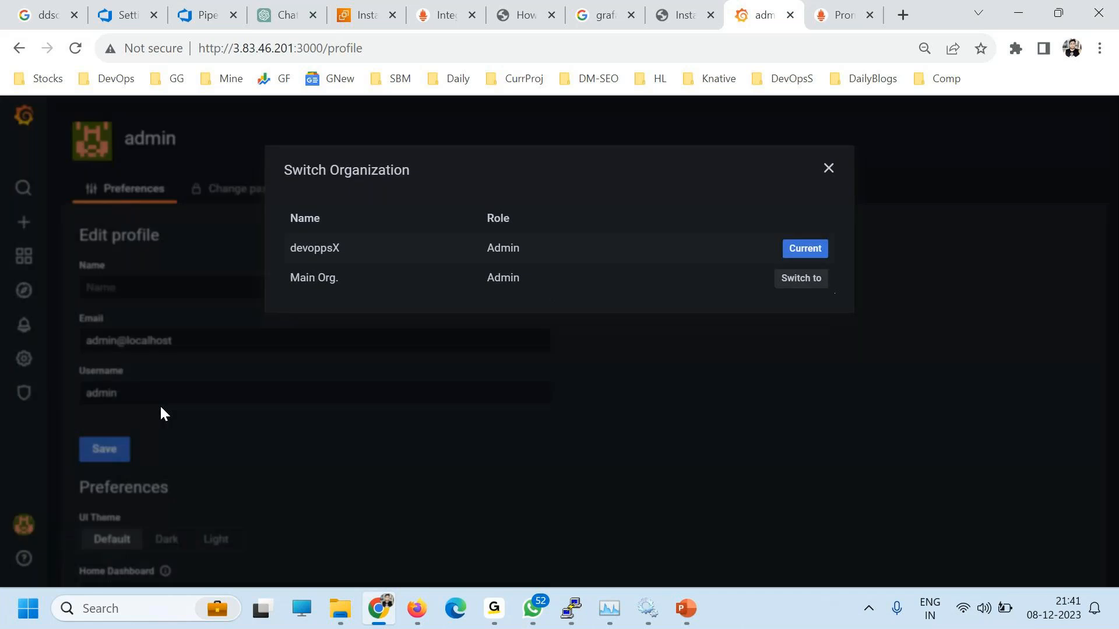
left_click(787, 278)
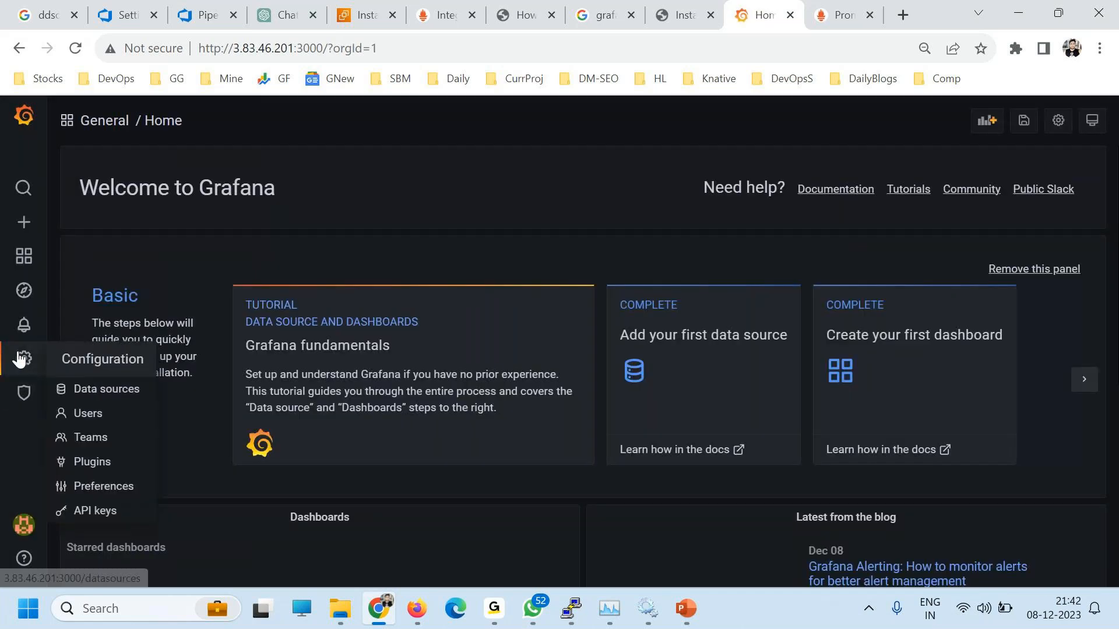
left_click(90, 389)
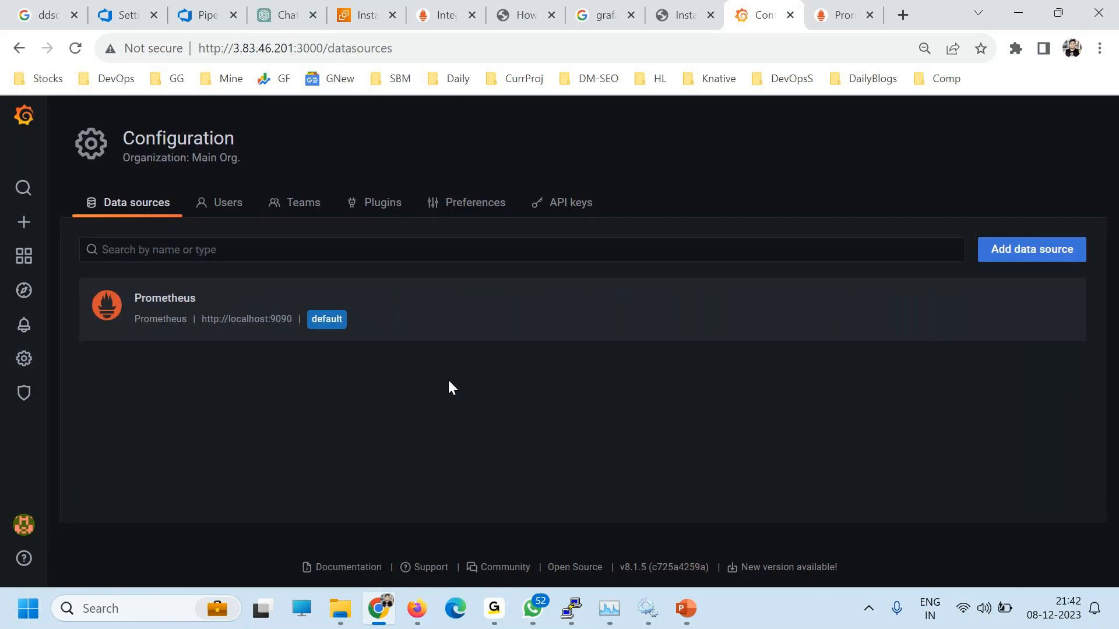
Step: Look over server and organization users, back out of the invite form, and return to Server Admin users
mouse_move(24, 393)
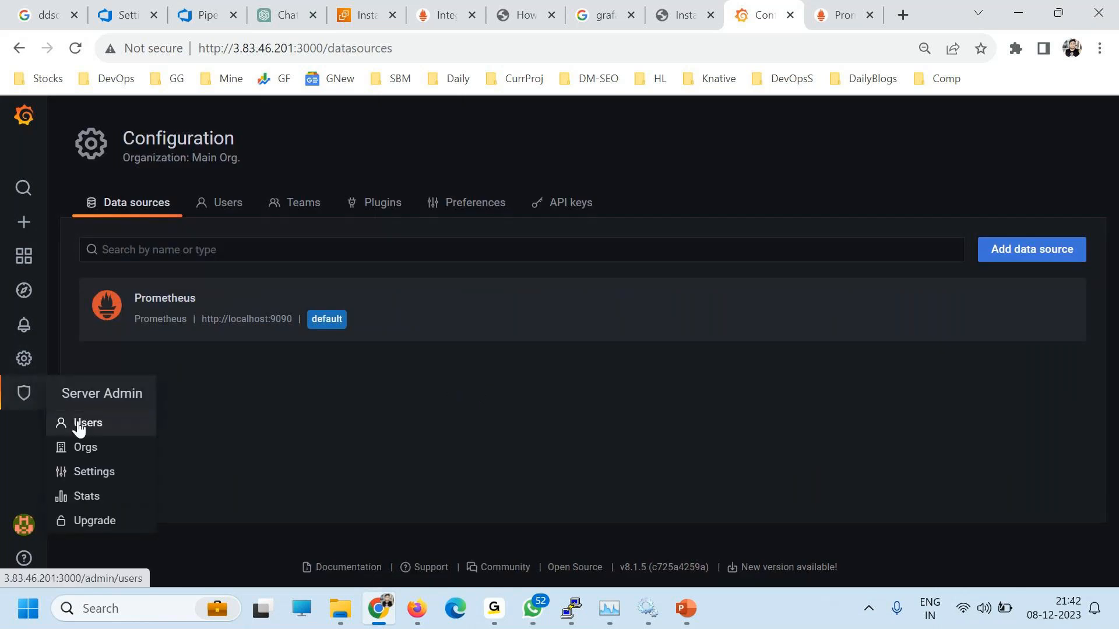
left_click(80, 425)
mouse_move(22, 361)
left_click(97, 420)
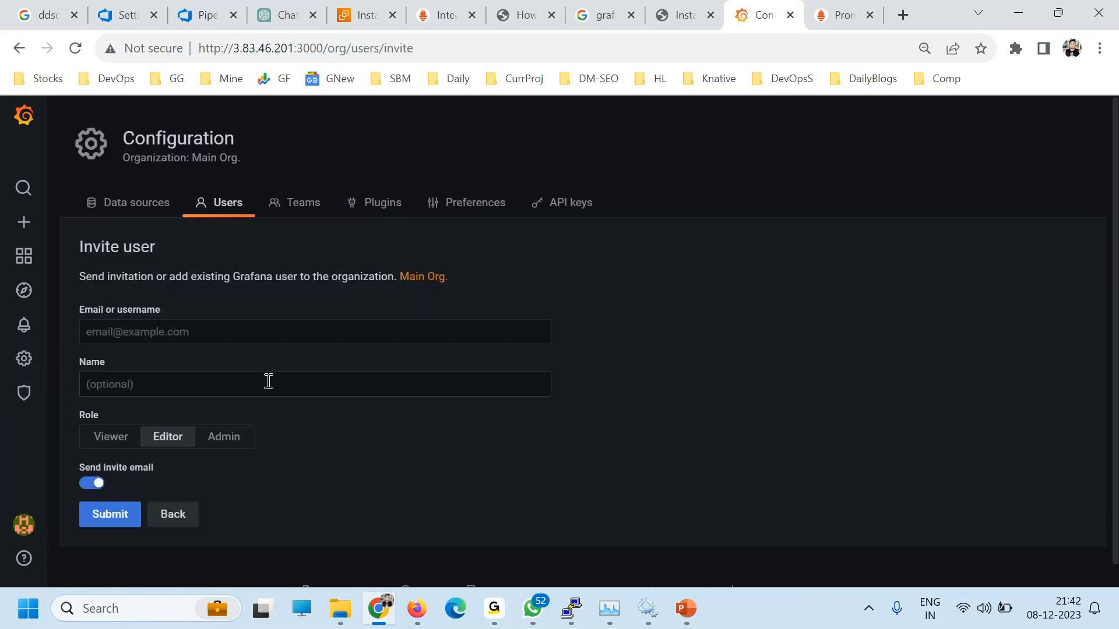
left_click(185, 519)
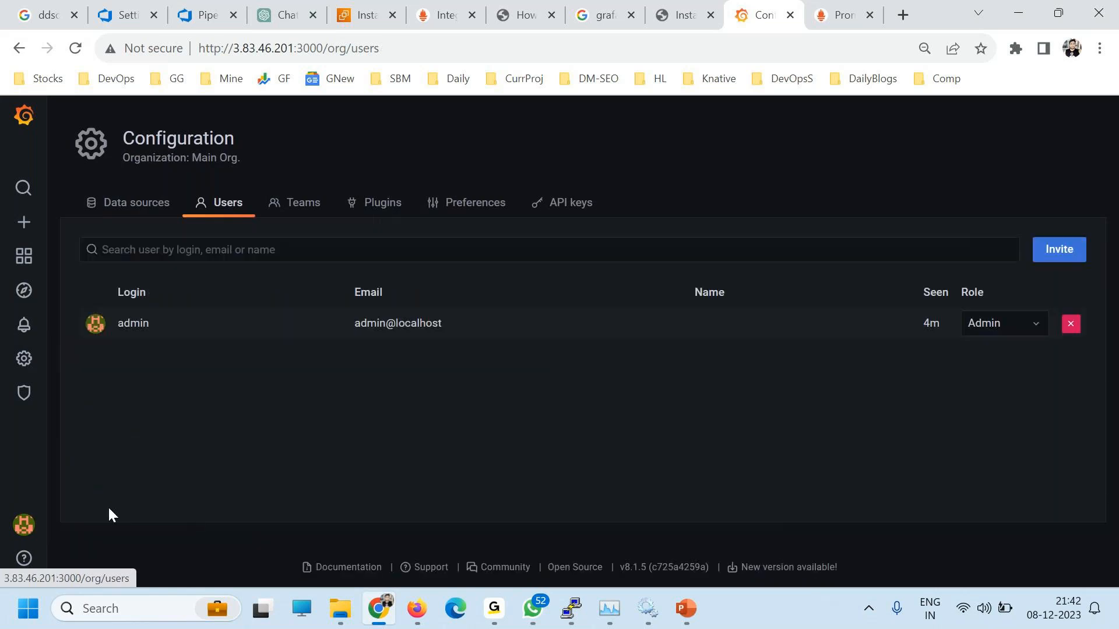
left_click(23, 394)
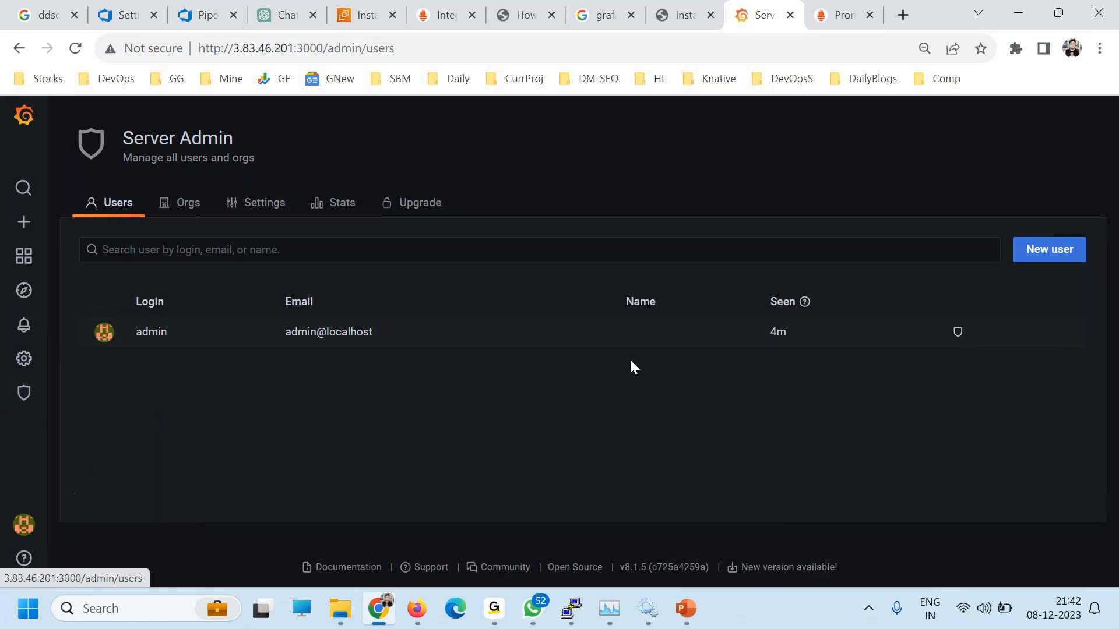
Step: Create a new user with name, e-mail, username and password, dismissing the browser's password warning
left_click(1060, 250)
left_click(147, 298)
type("rajesh")
key("Tab")
key("Tab")
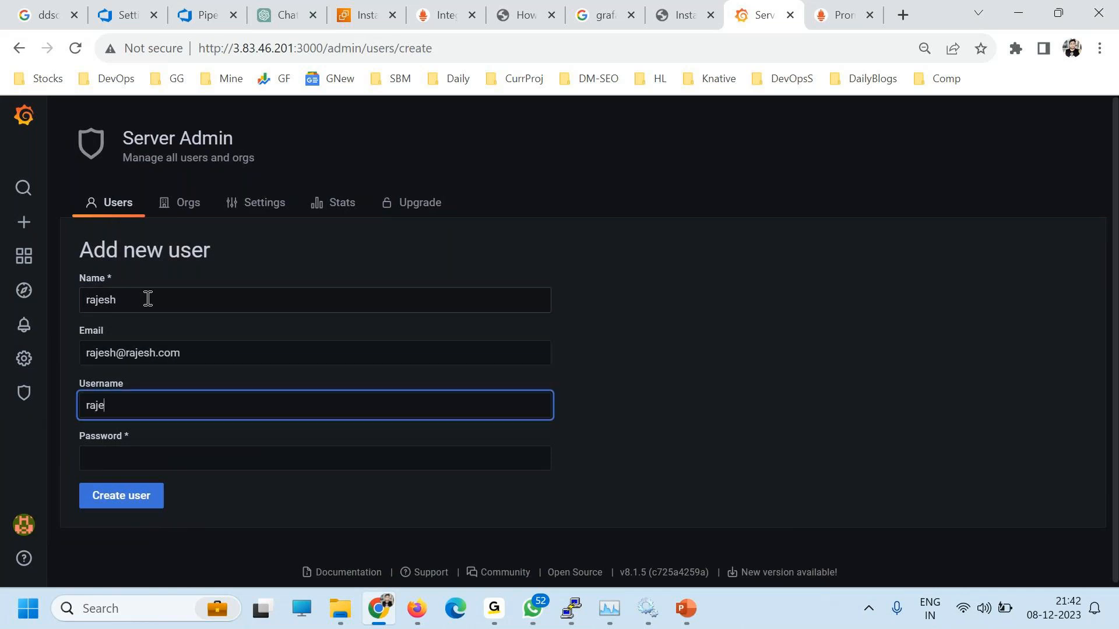
key("Tab")
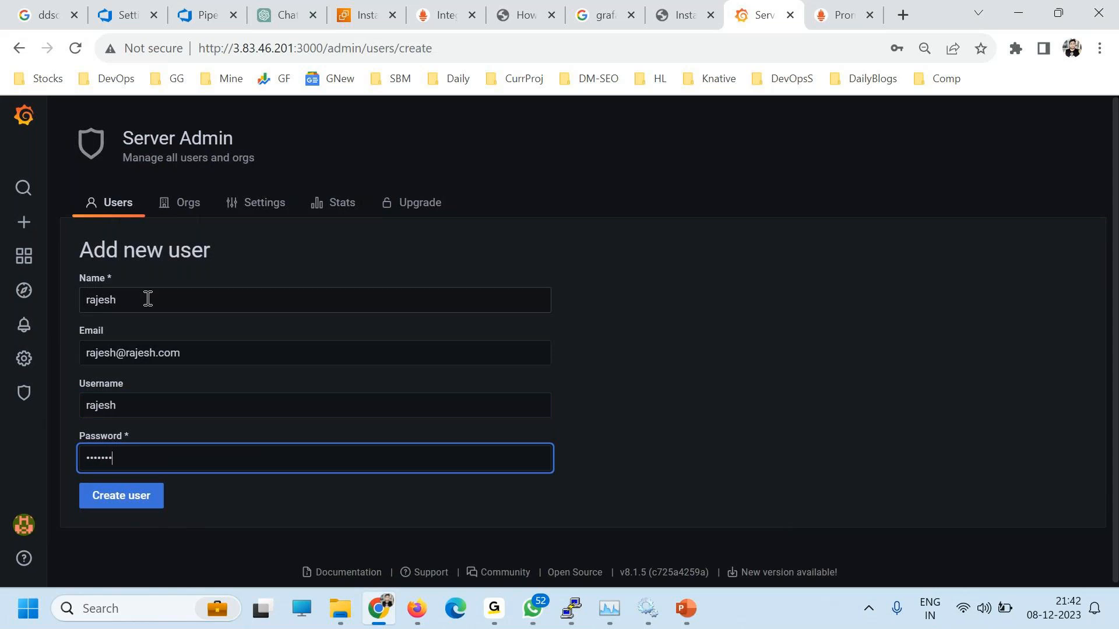
left_click(124, 496)
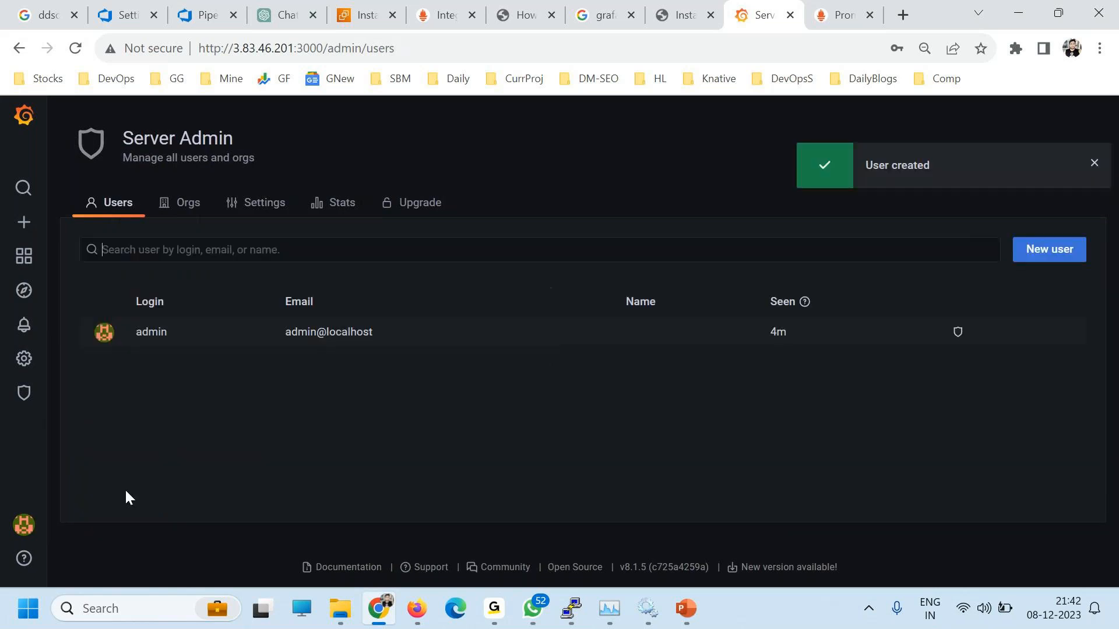
left_click(714, 301)
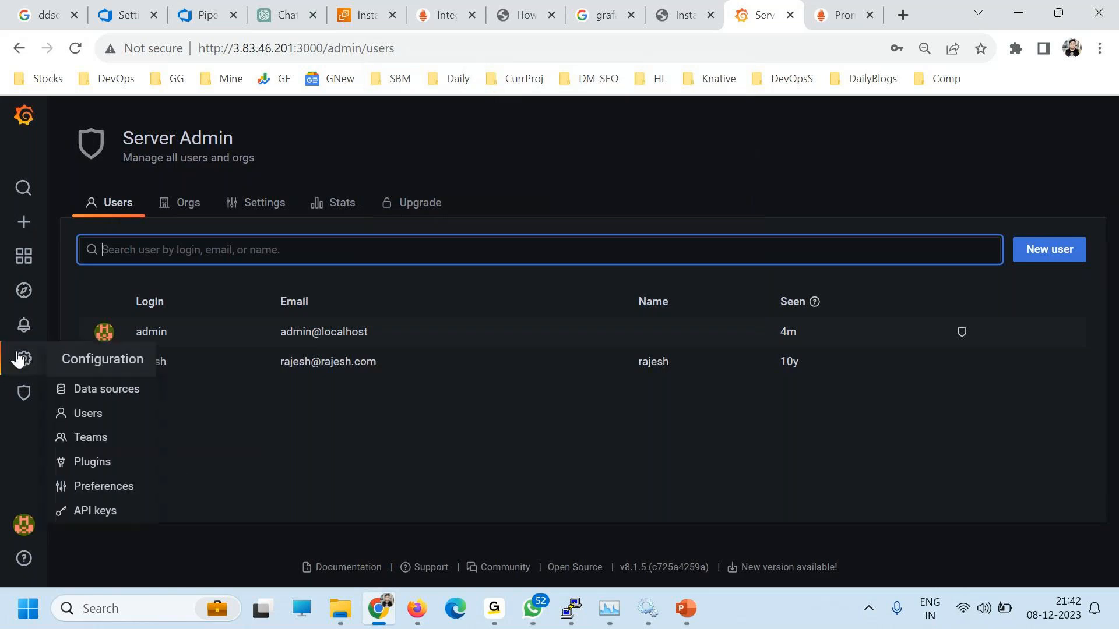
Step: Go to the organization's Teams configuration page
mouse_move(23, 393)
mouse_move(26, 361)
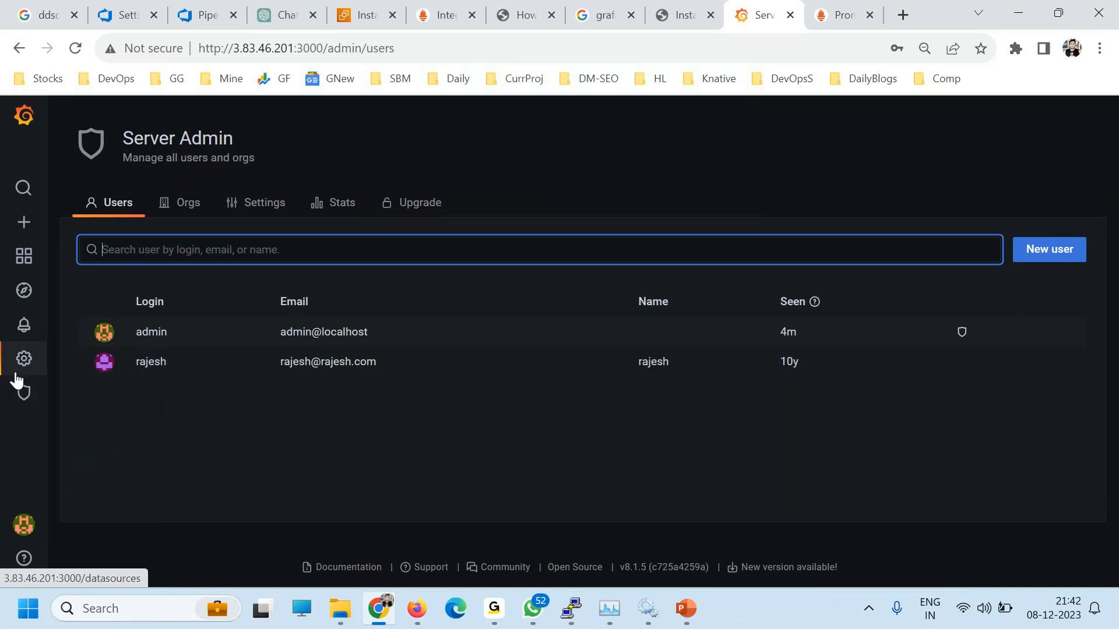
left_click(102, 442)
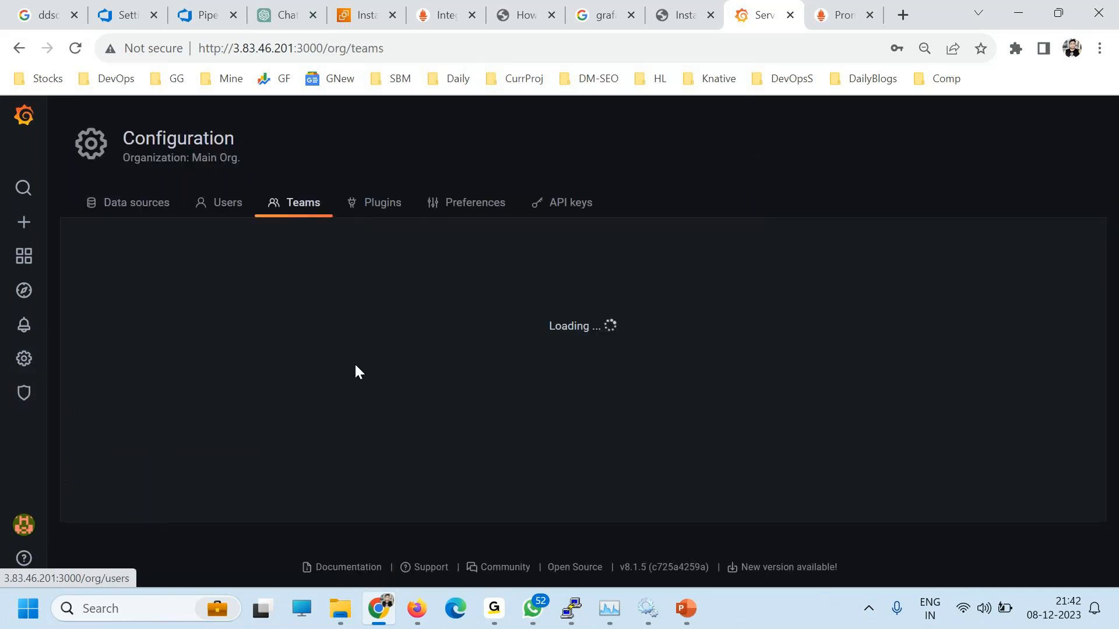
Step: Create a team named DevOps with a team e-mail address
left_click(573, 320)
double_click(145, 328)
left_click(129, 301)
type("DevOps")
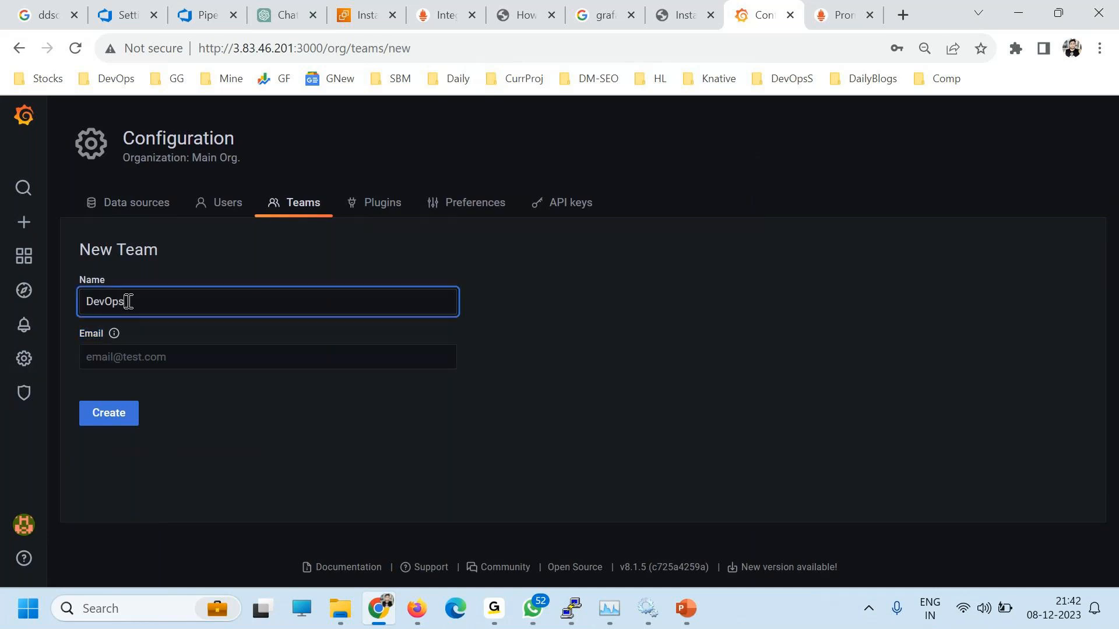
left_click(135, 357)
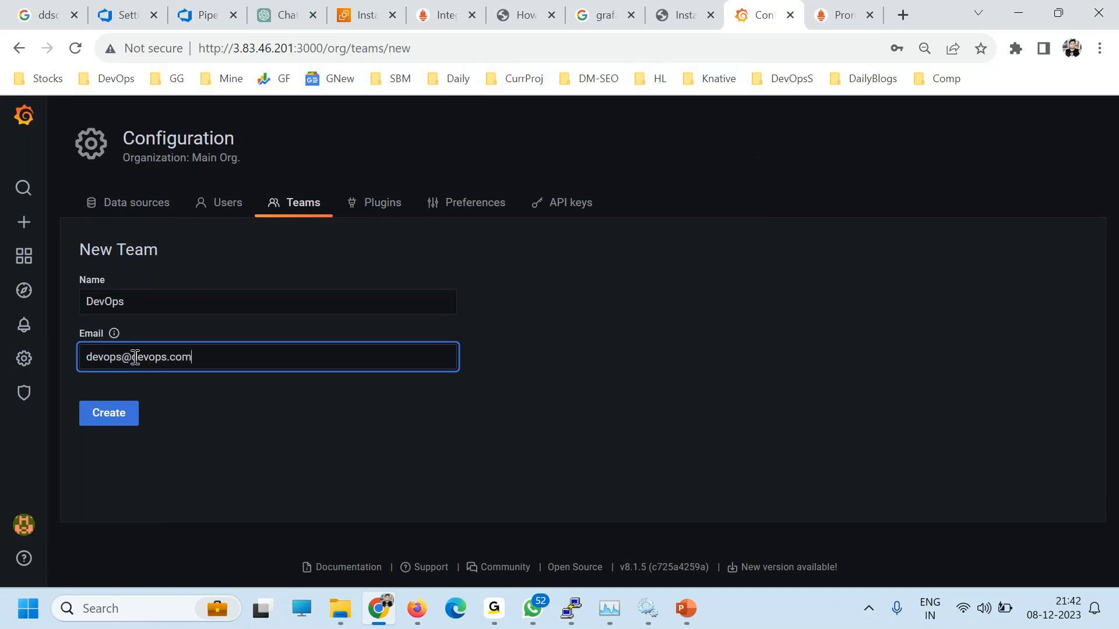
left_click(114, 416)
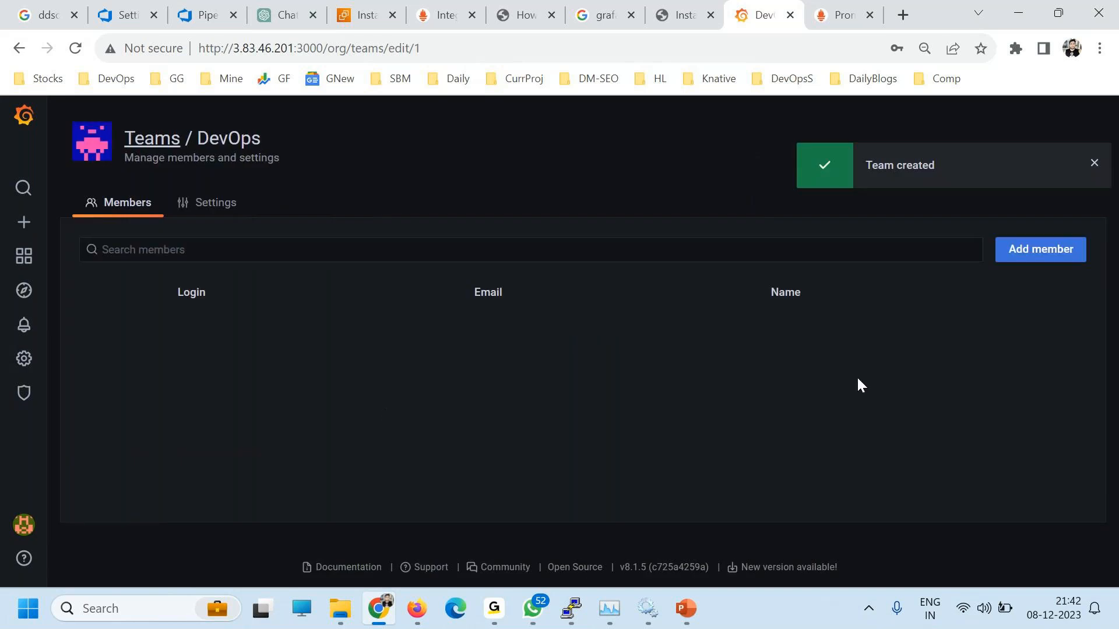
Step: Add the newly created user to the DevOps team as a member
left_click(871, 244)
type("rajesh")
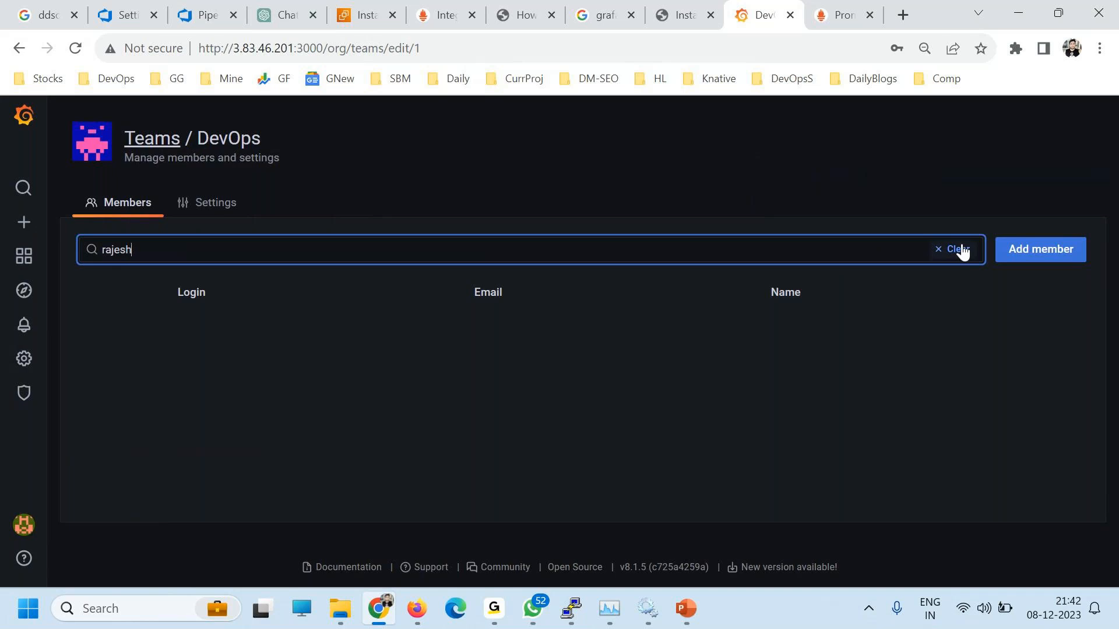
left_click(1040, 250)
left_click(186, 332)
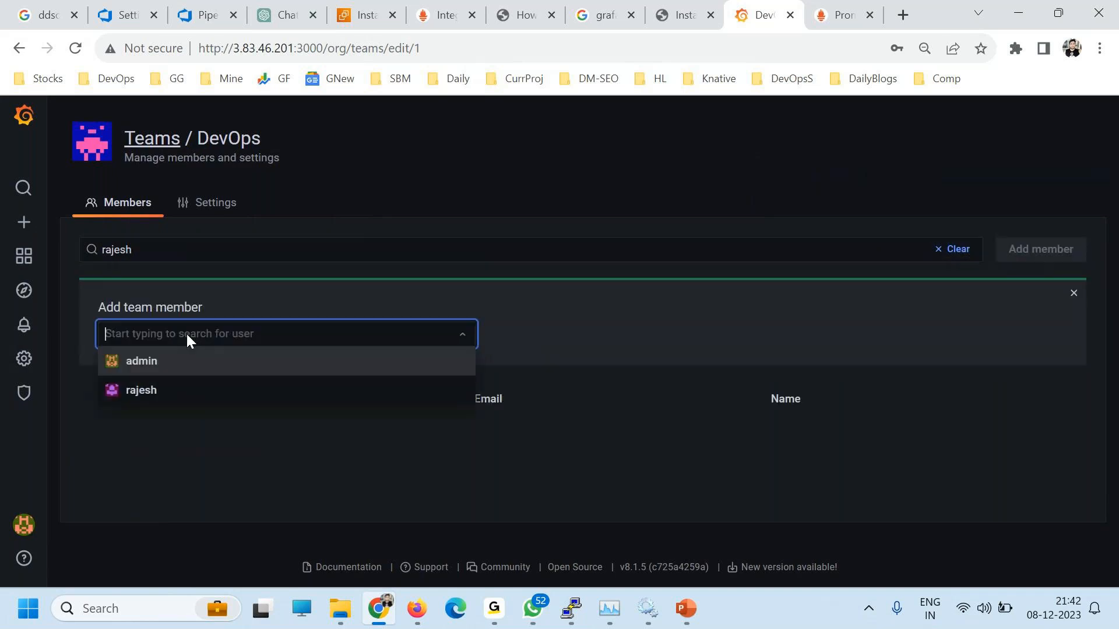
left_click(131, 391)
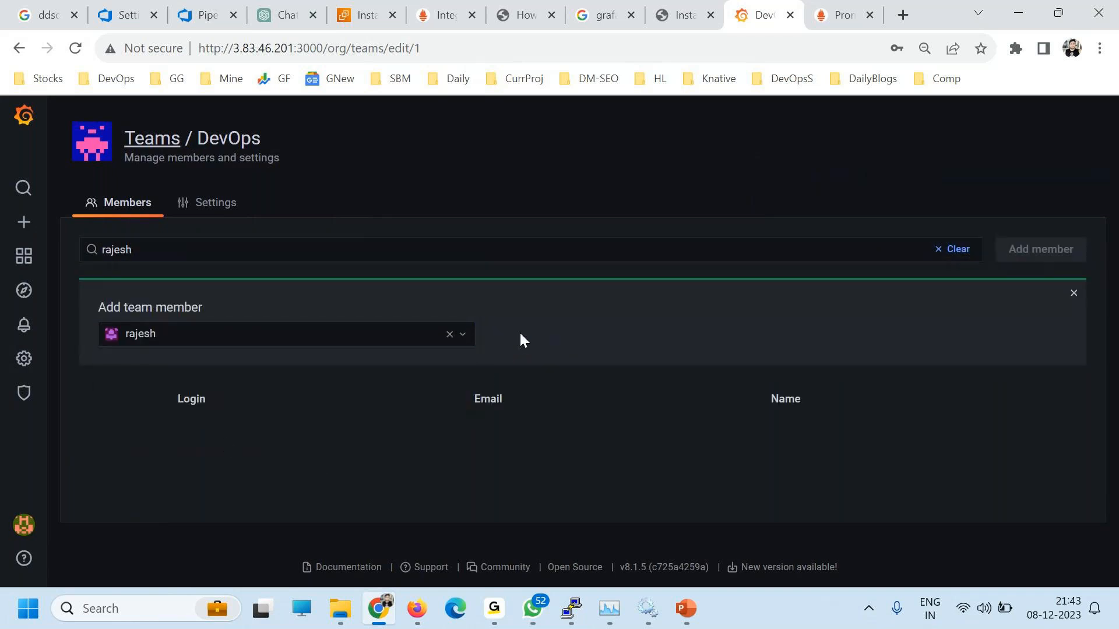
left_click(520, 338)
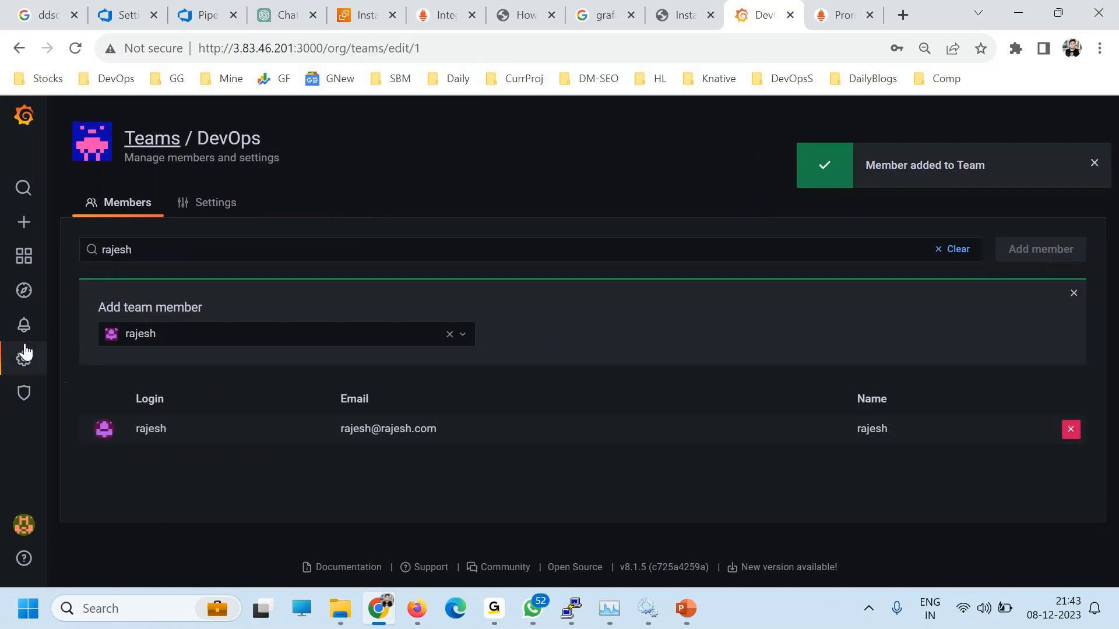
Step: Move from Teams and Users to the installed Plugins list and open Find more plugins on Grafana.com
mouse_move(46, 357)
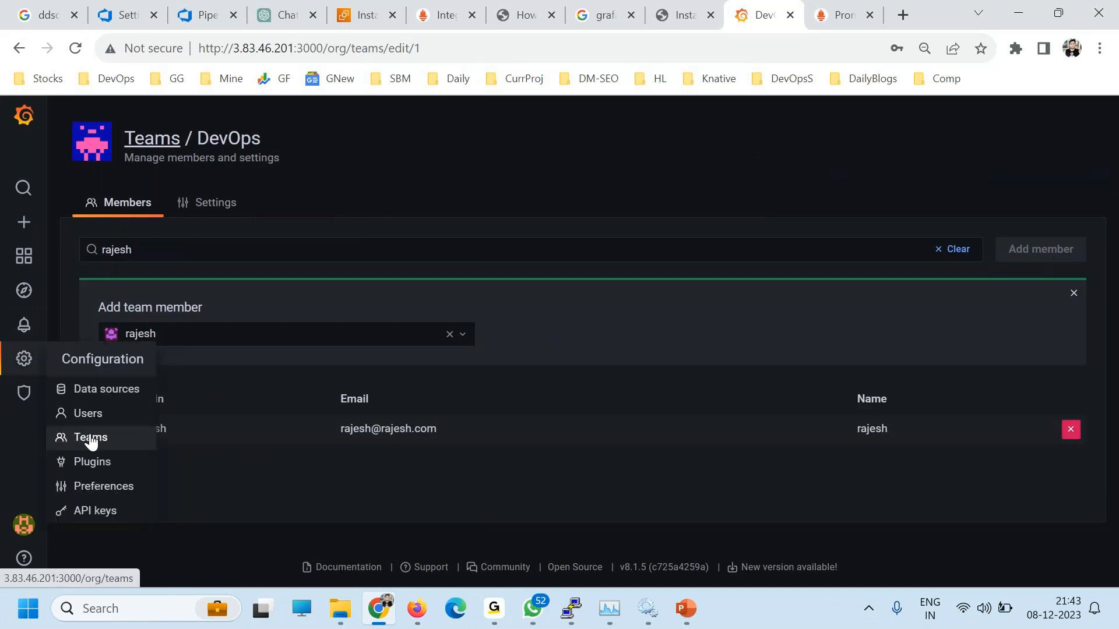
left_click(90, 438)
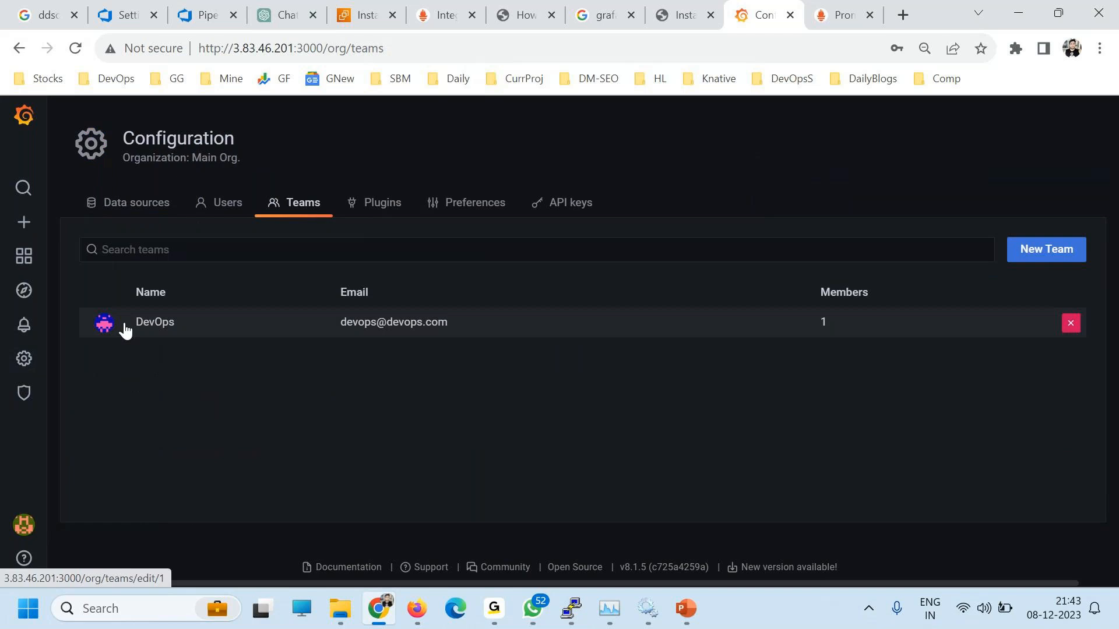
left_click(226, 201)
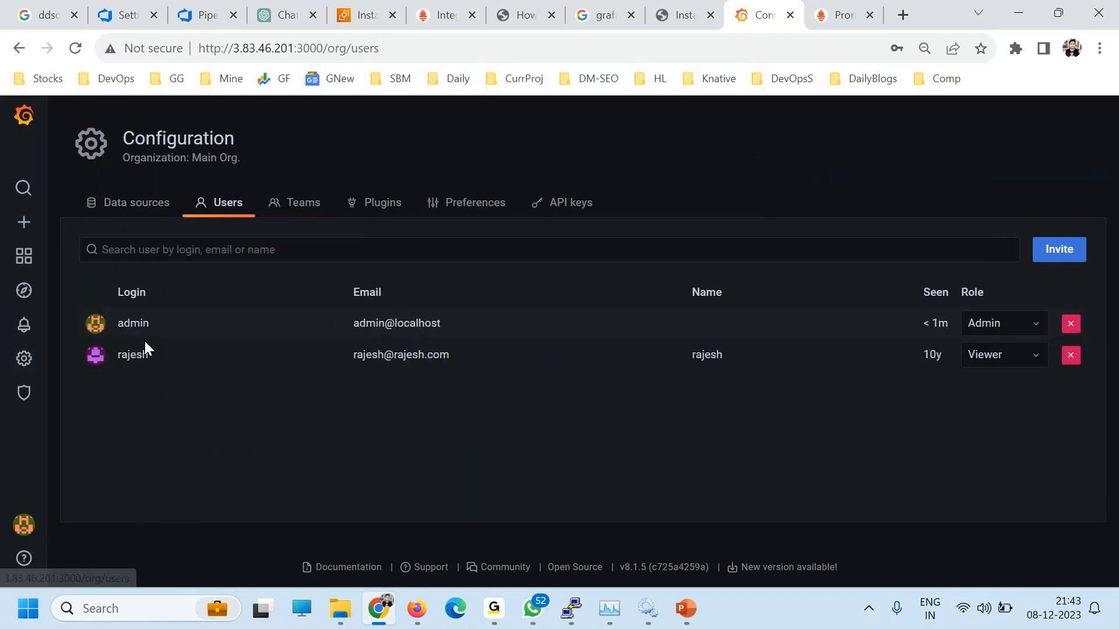
left_click(373, 211)
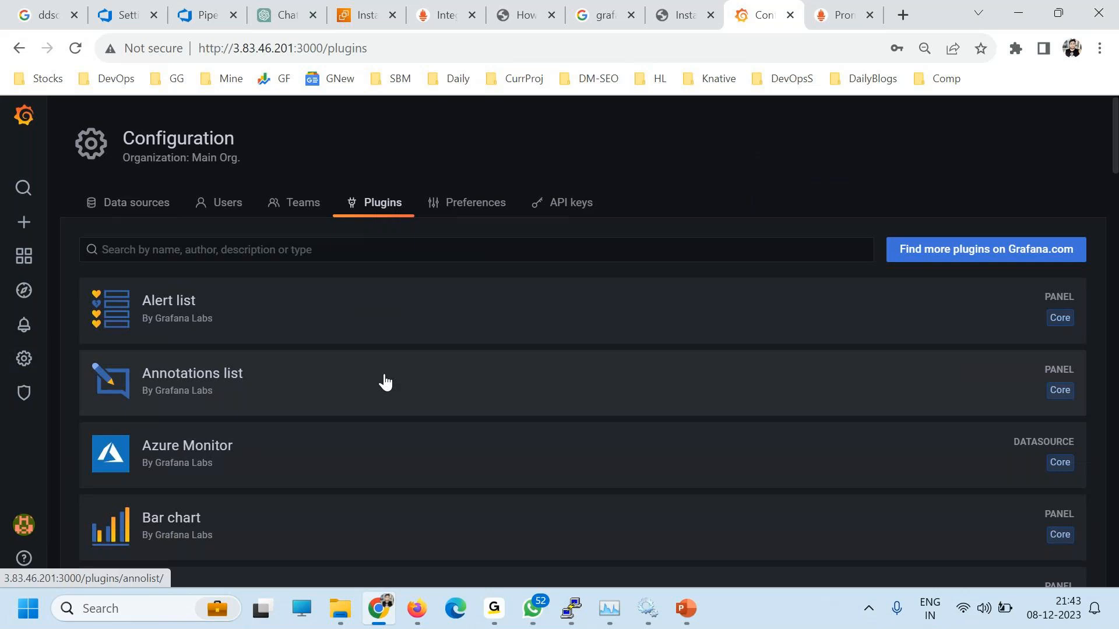
scroll(385, 382, "down", 2)
left_click(935, 171)
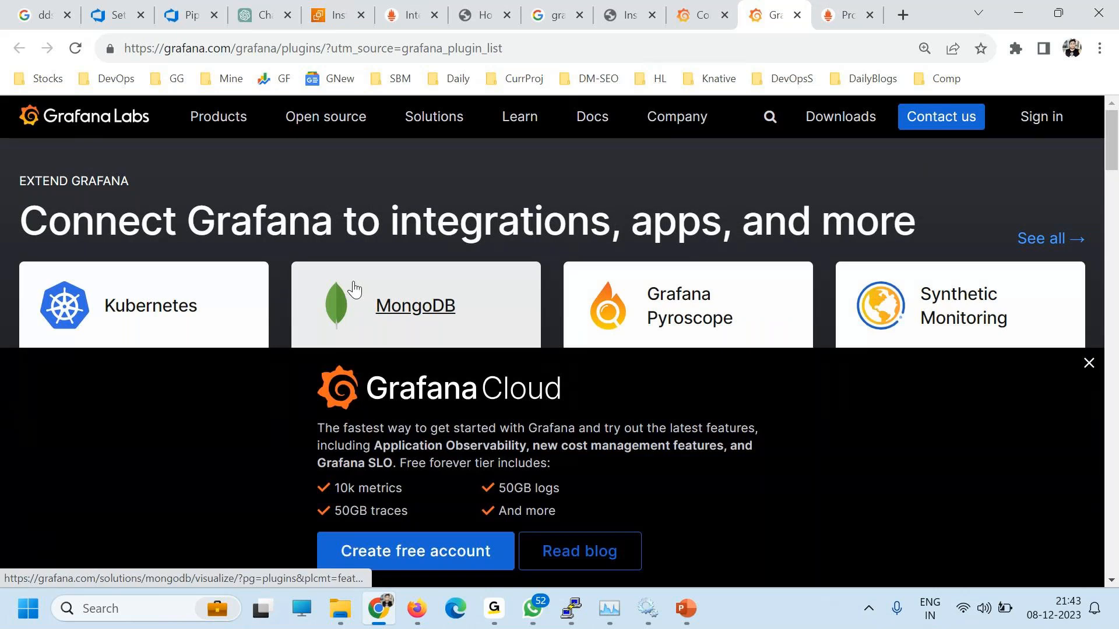
Step: Dismiss the Grafana Cloud banner, browse the online plugin catalogue, then return to the local plugins page
scroll(474, 315, "down", 3)
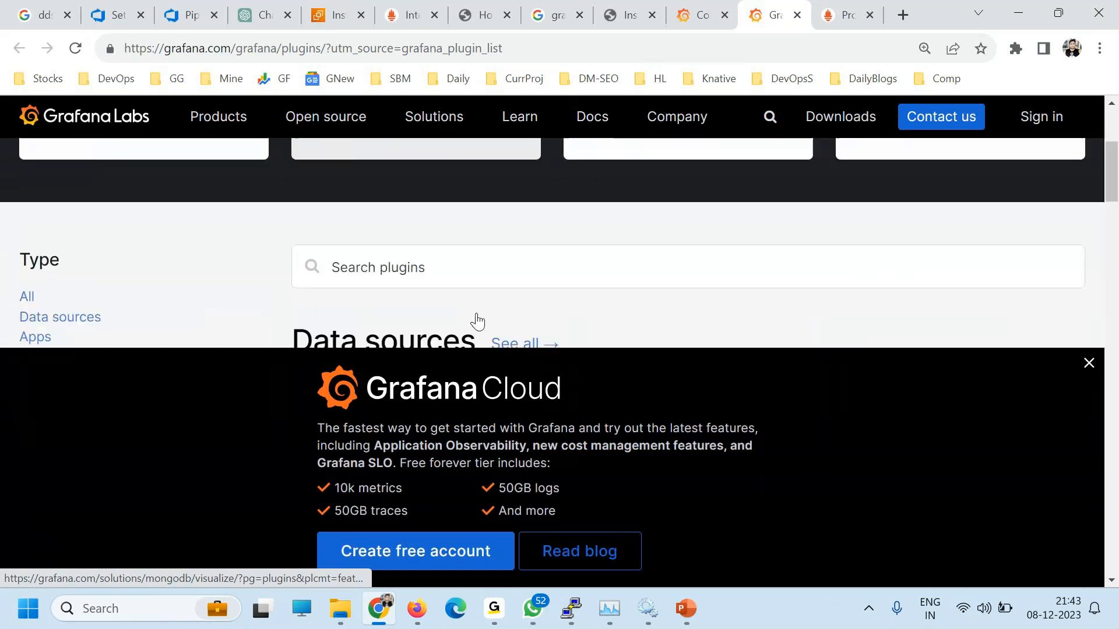
left_click(1089, 364)
scroll(679, 438, "down", 4)
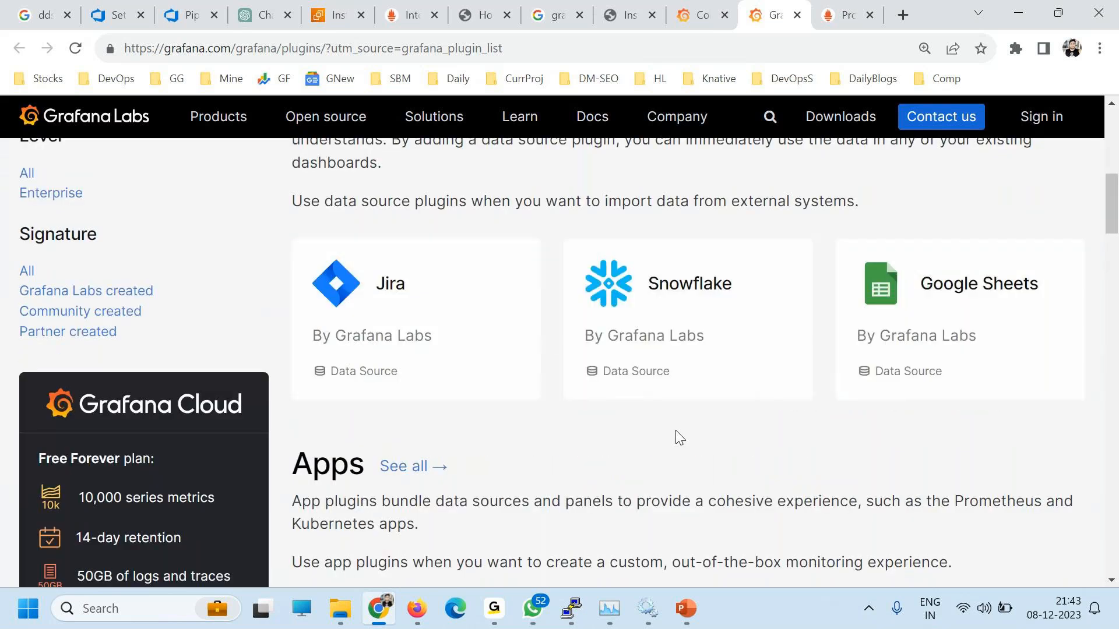
scroll(680, 437, "up", 4)
scroll(87, 410, "down", 2)
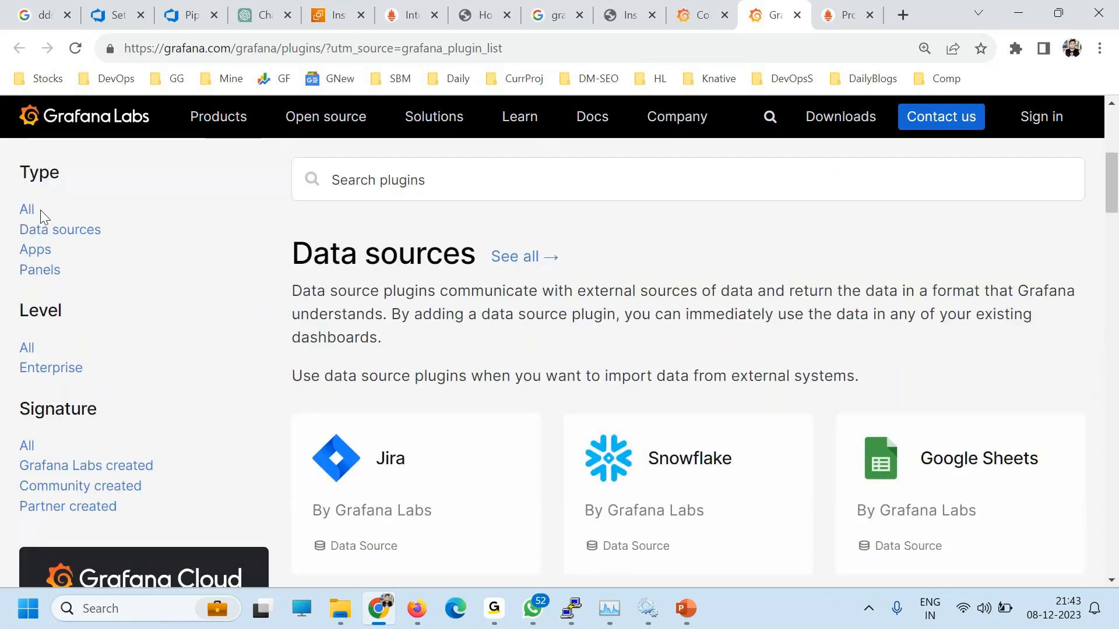
scroll(358, 407, "up", 5)
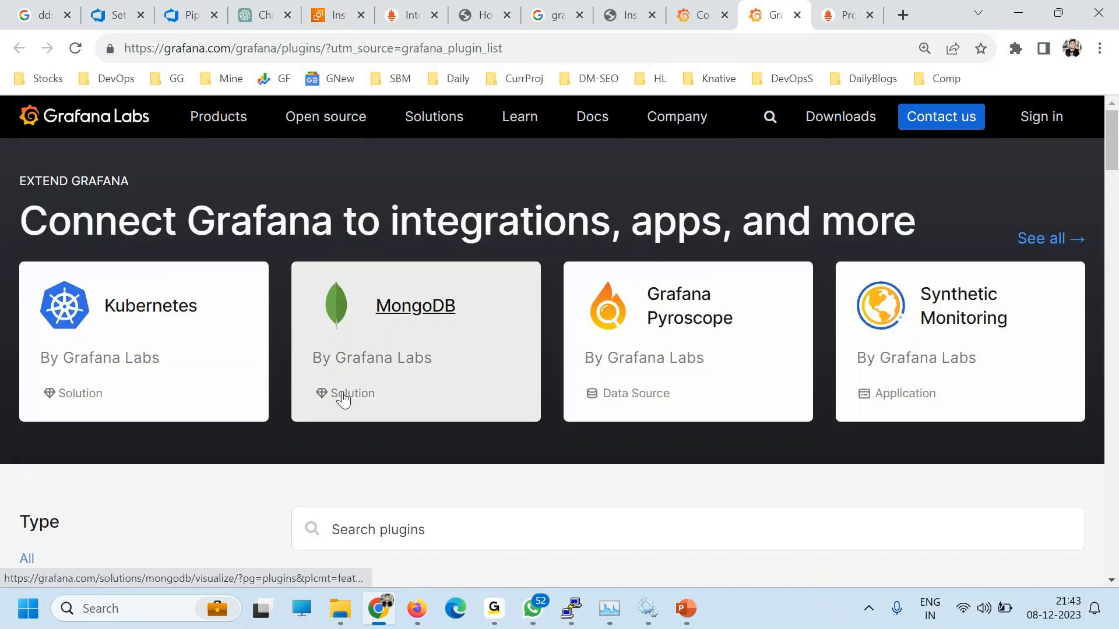
scroll(344, 399, "down", 15)
scroll(342, 400, "up", 2)
scroll(336, 383, "up", 5)
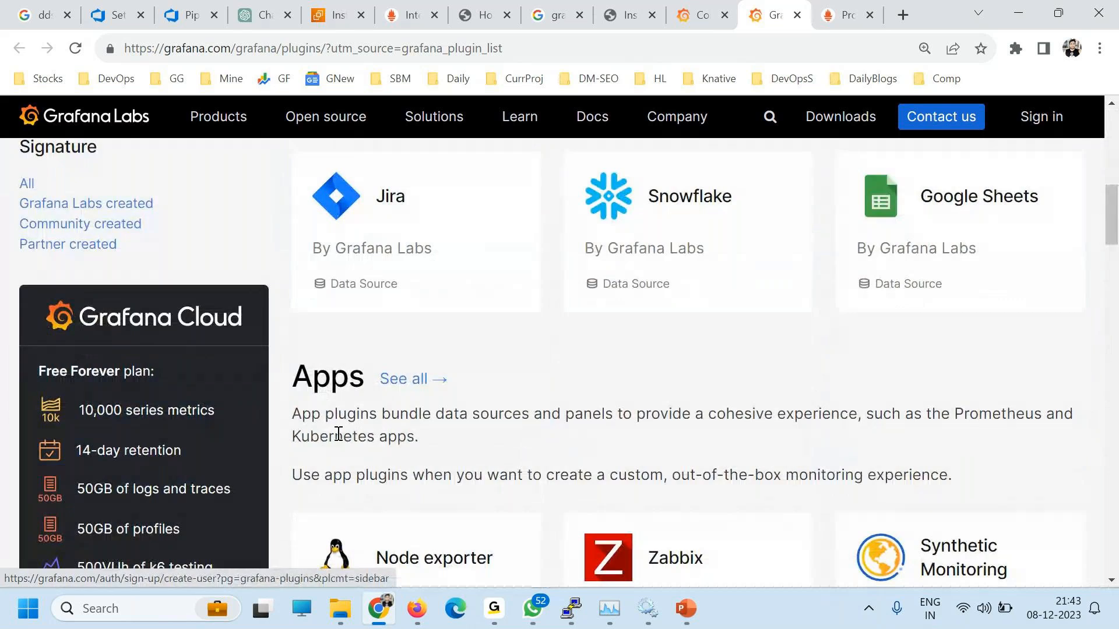
scroll(408, 437, "down", 8)
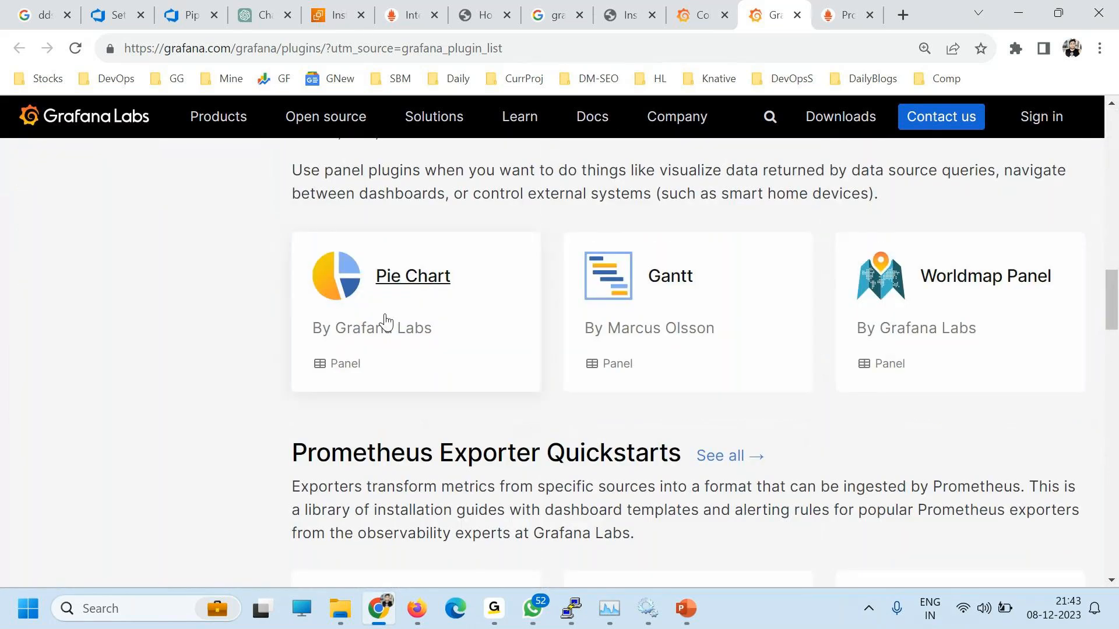
scroll(664, 254, "down", 2)
scroll(855, 382, "down", 2)
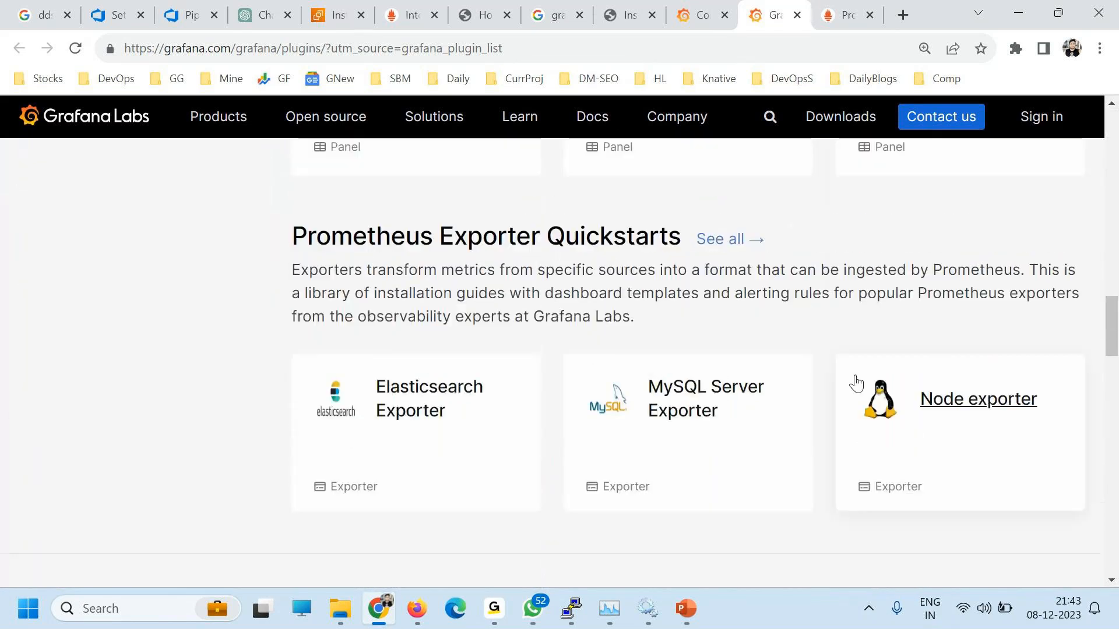
scroll(1012, 255, "up", 2)
scroll(849, 352, "down", 4)
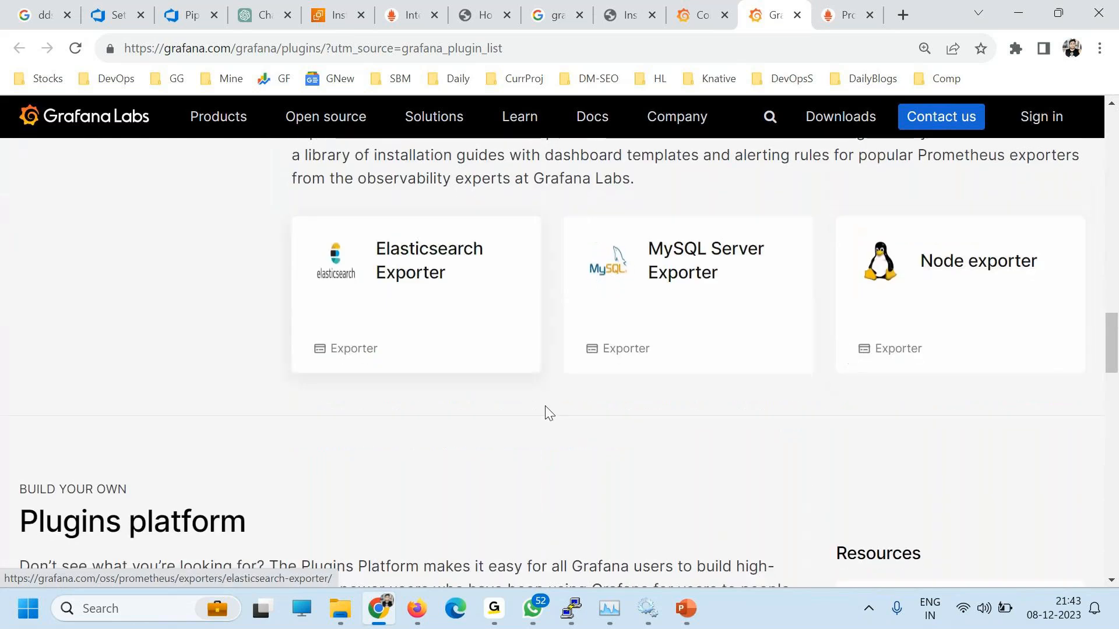
scroll(548, 413, "down", 15)
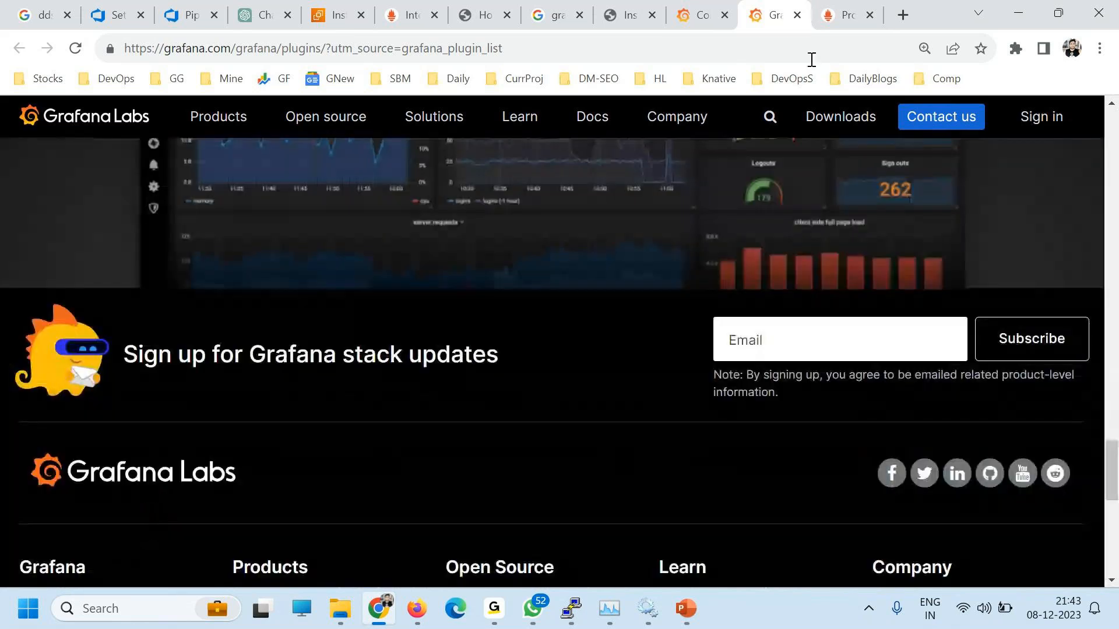
left_click(701, 15)
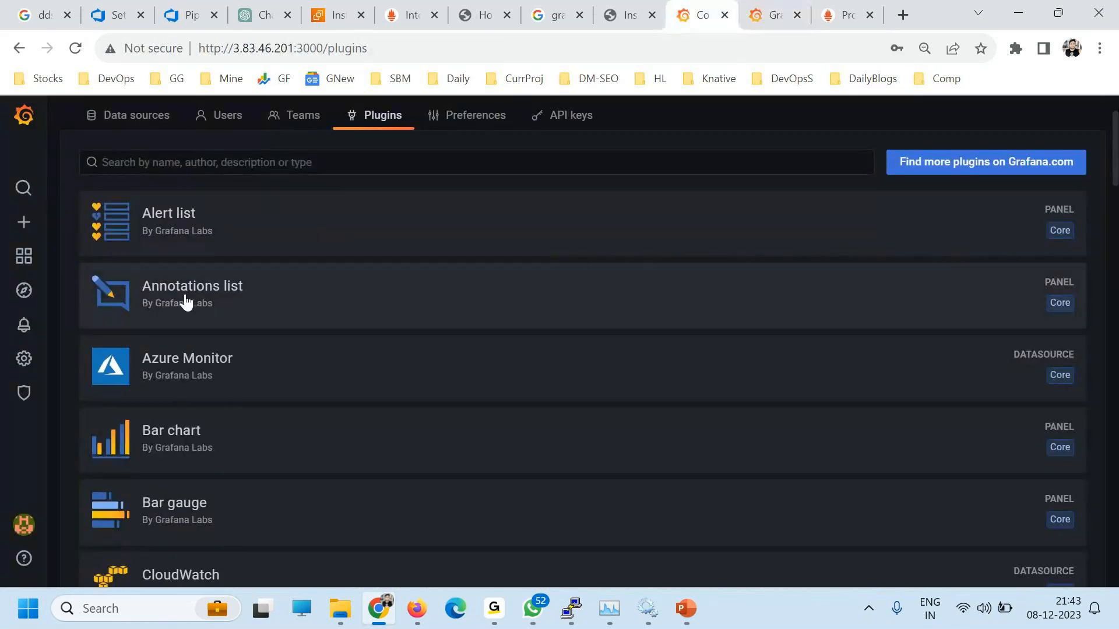
Step: View the Alert list plugin details, scroll the installed plugins, then open the server Settings page
left_click(299, 220)
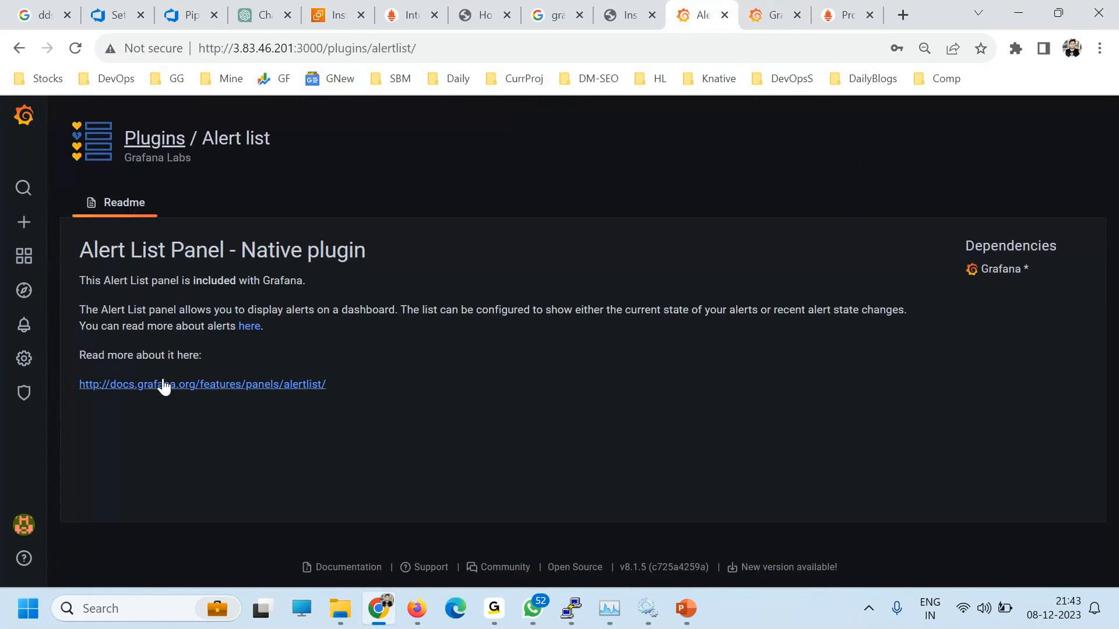
mouse_move(23, 358)
left_click(88, 462)
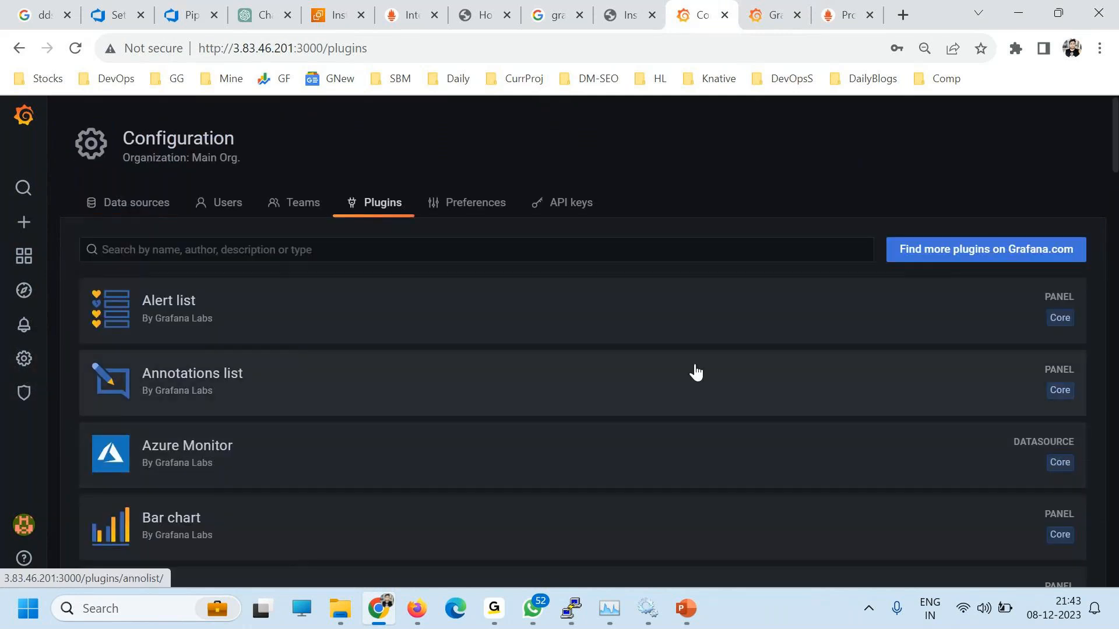
scroll(959, 410, "down", 20)
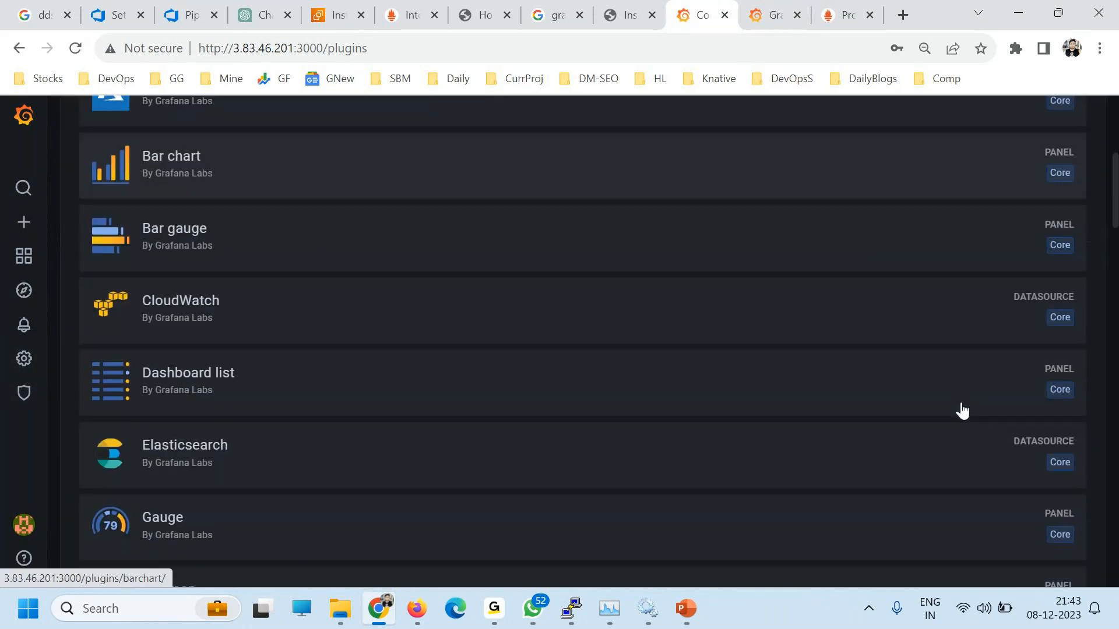
scroll(962, 424, "down", 10)
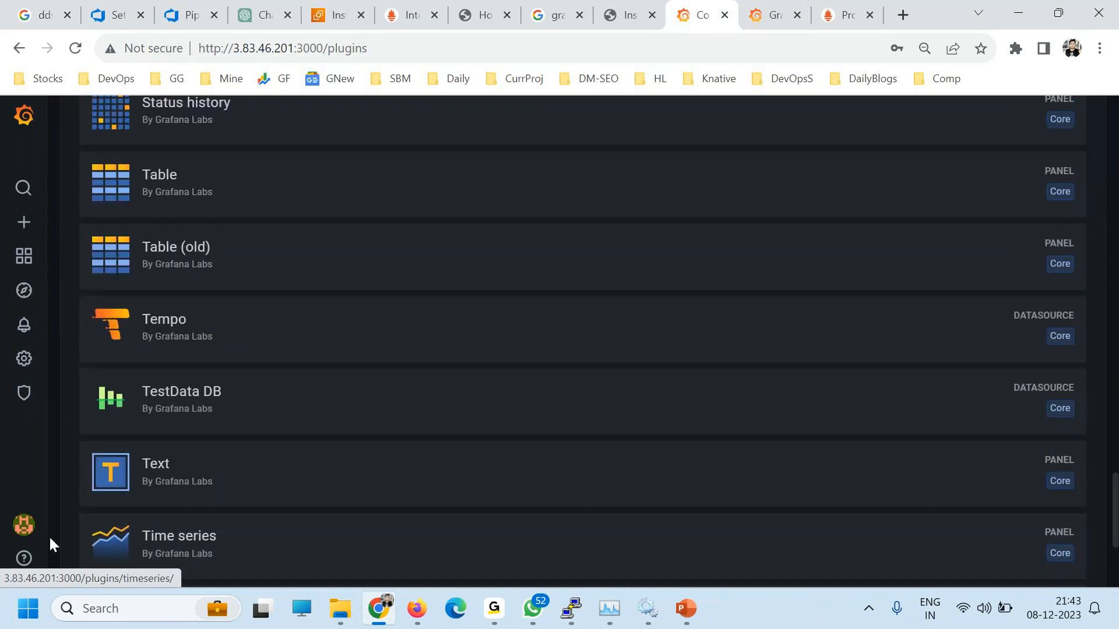
mouse_move(24, 392)
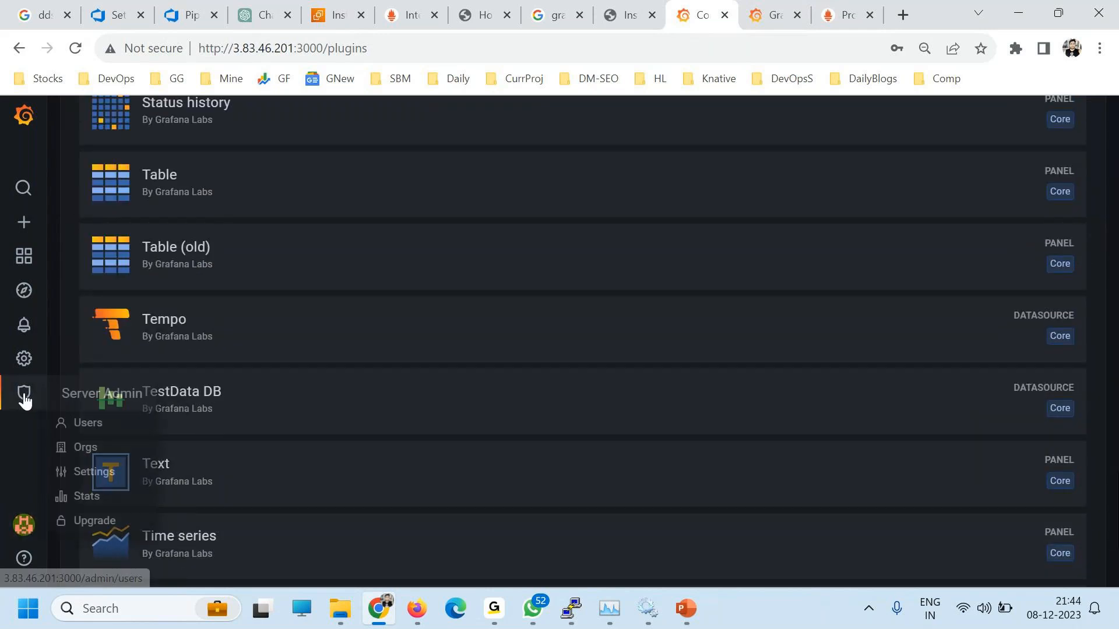
left_click(89, 474)
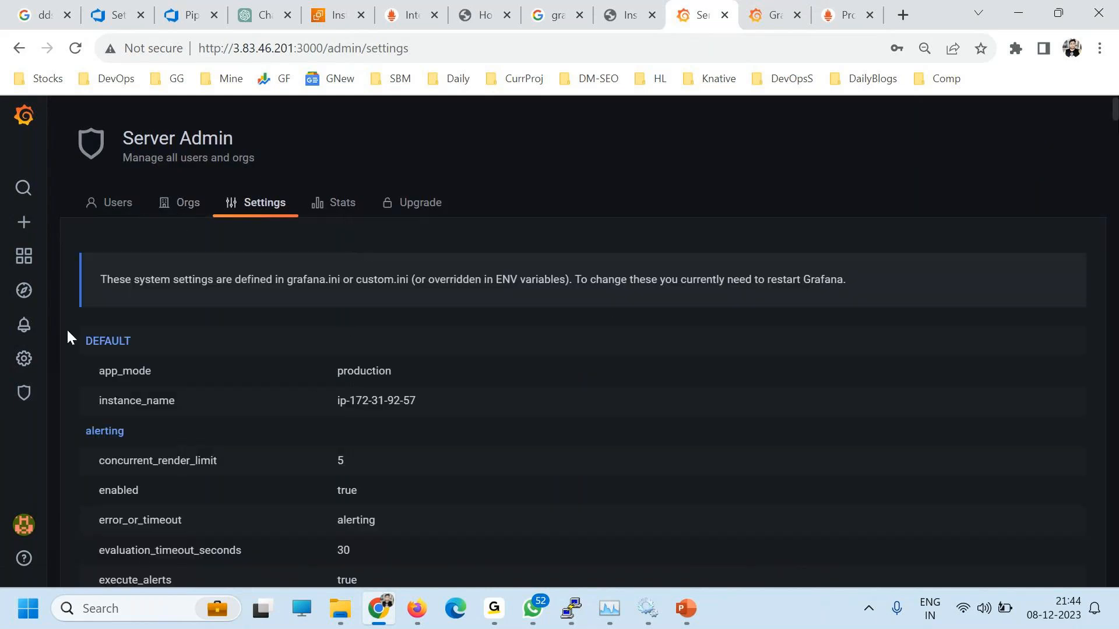
Step: Return to the installed plugins list, scroll through it, and open the grafana.com plugin catalogue
mouse_move(21, 373)
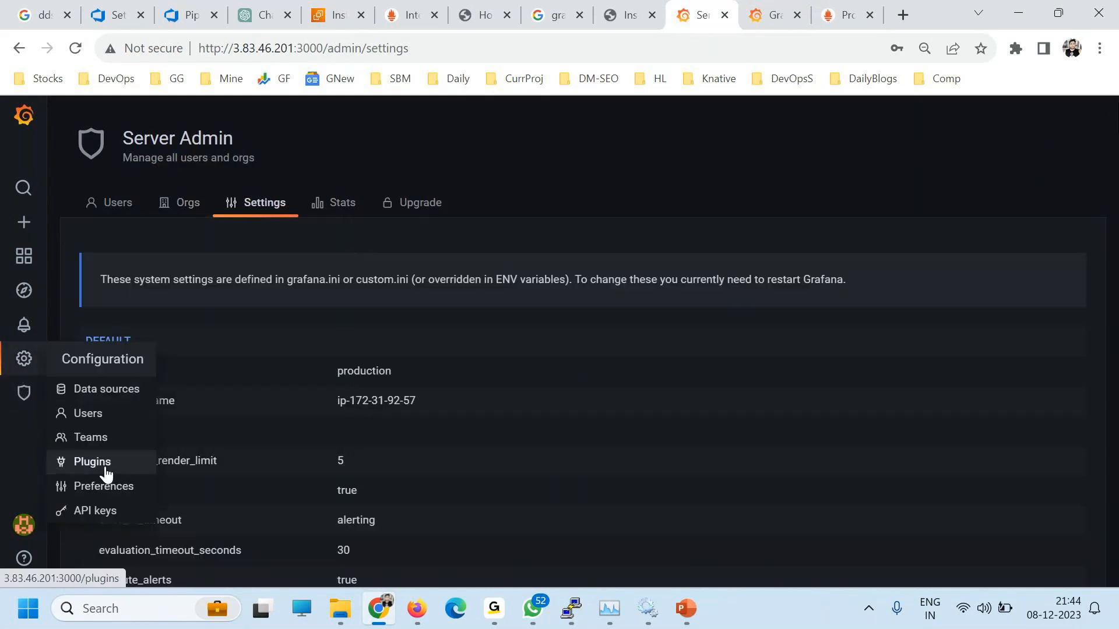
left_click(103, 463)
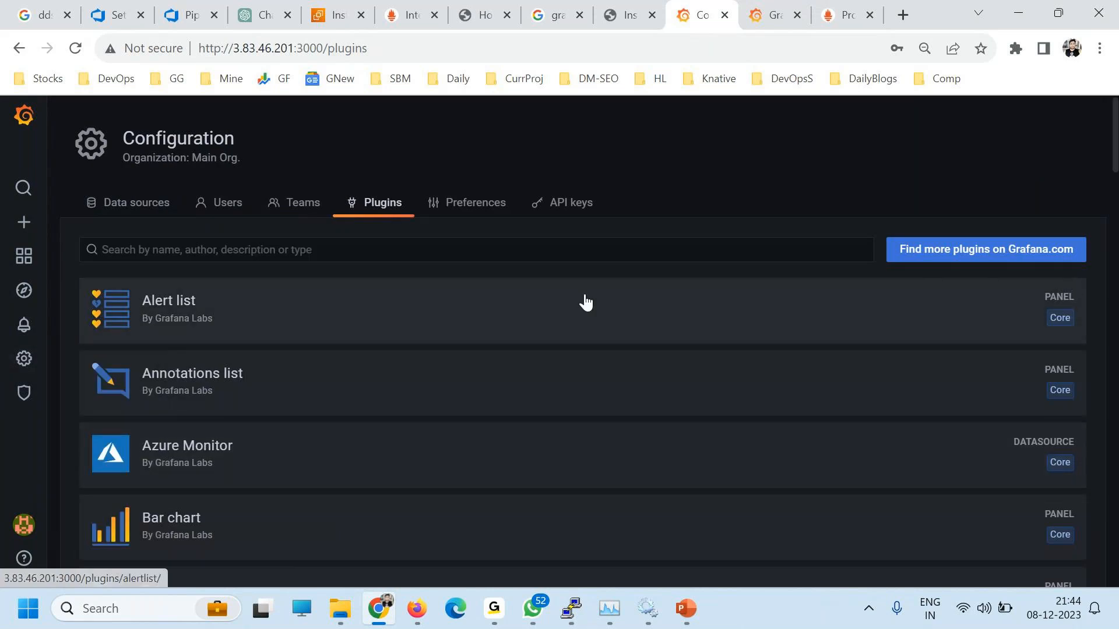
scroll(540, 435, "down", 20)
scroll(1012, 469, "down", 17)
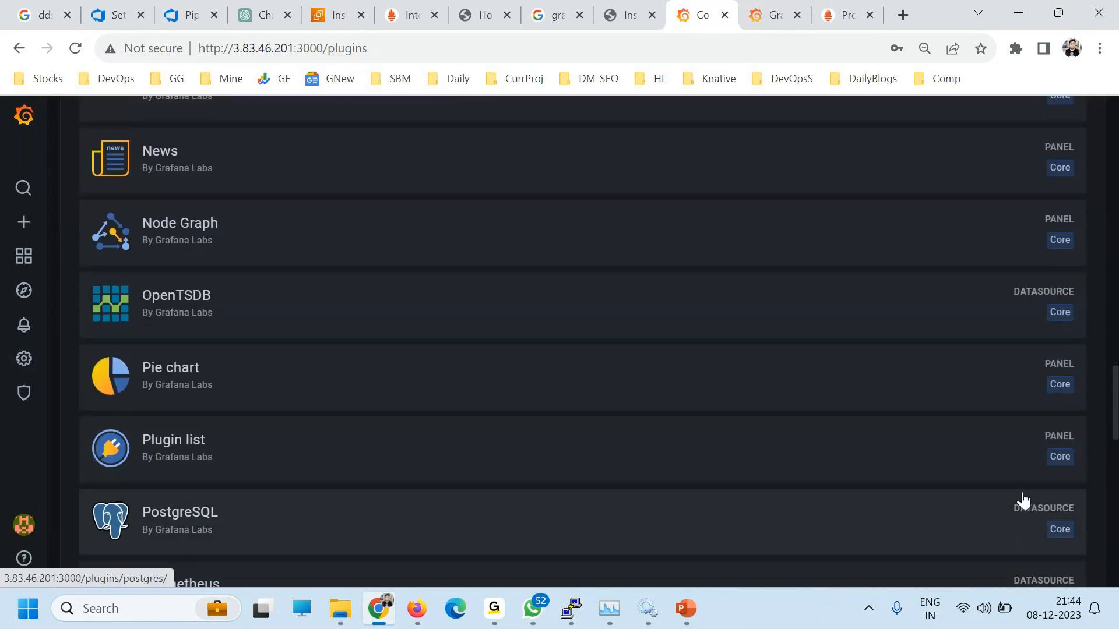
scroll(1106, 519, "down", 5)
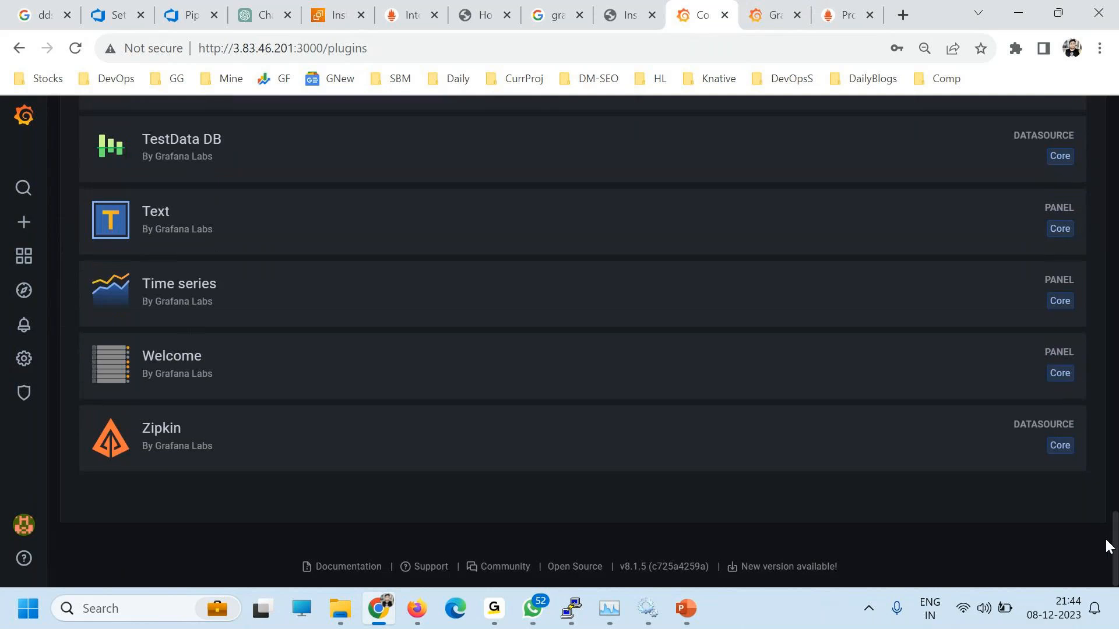
scroll(1107, 544, "up", 20)
scroll(1108, 546, "up", 15)
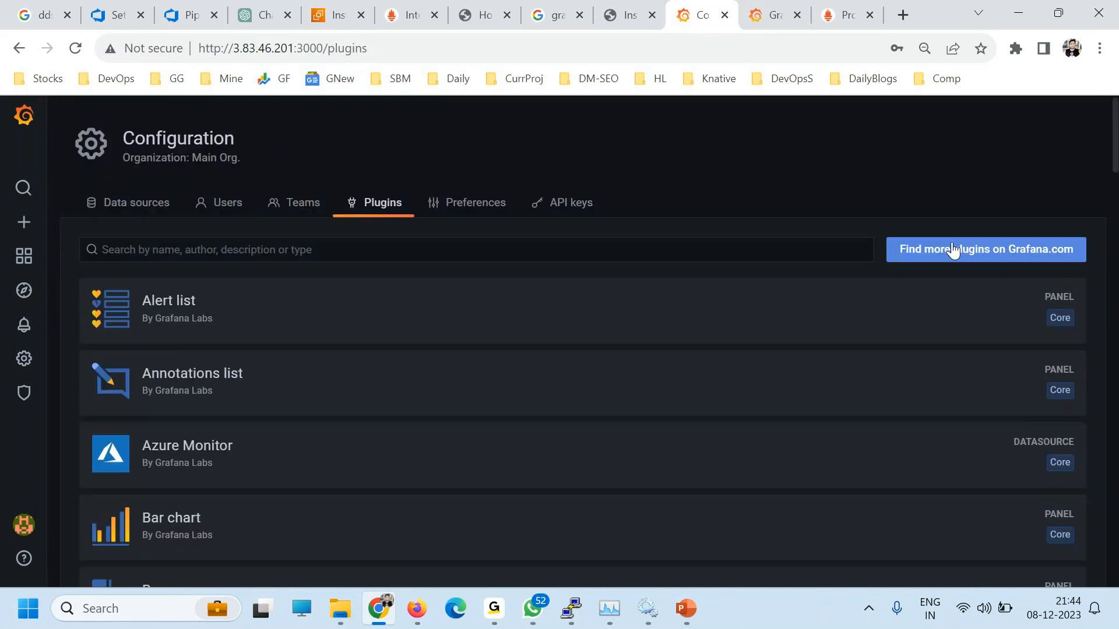
left_click(950, 249)
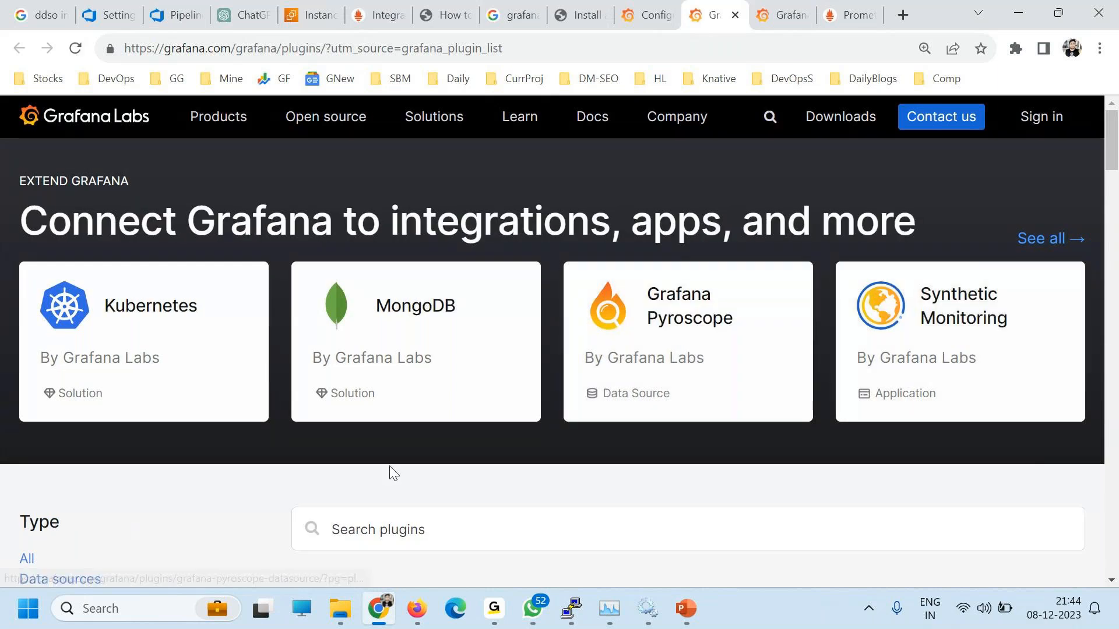
left_click(426, 315)
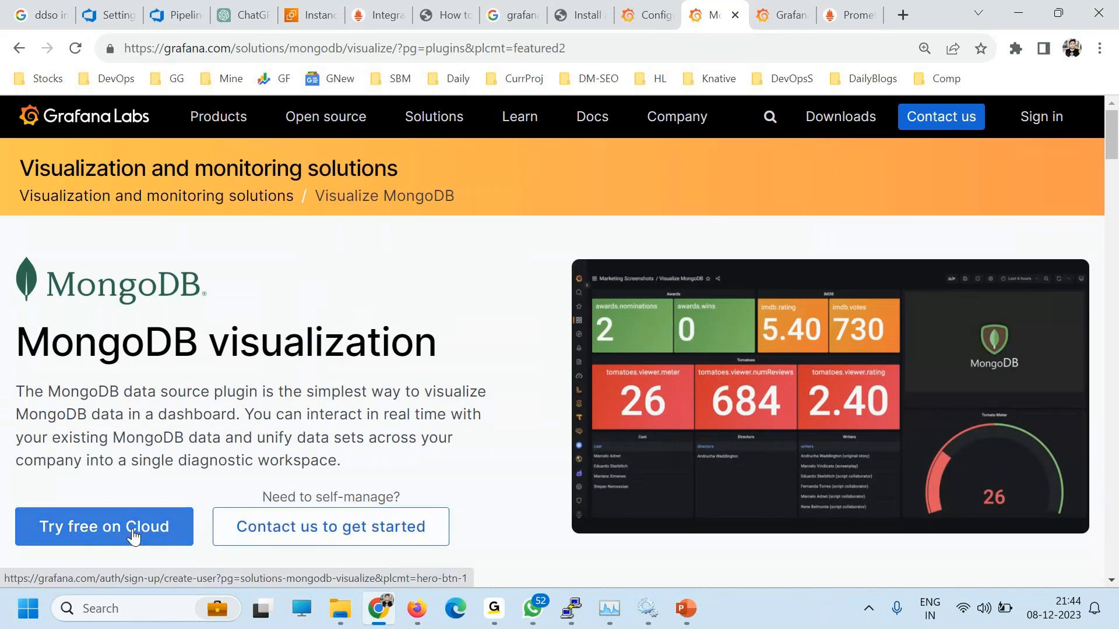
scroll(193, 513, "down", 12)
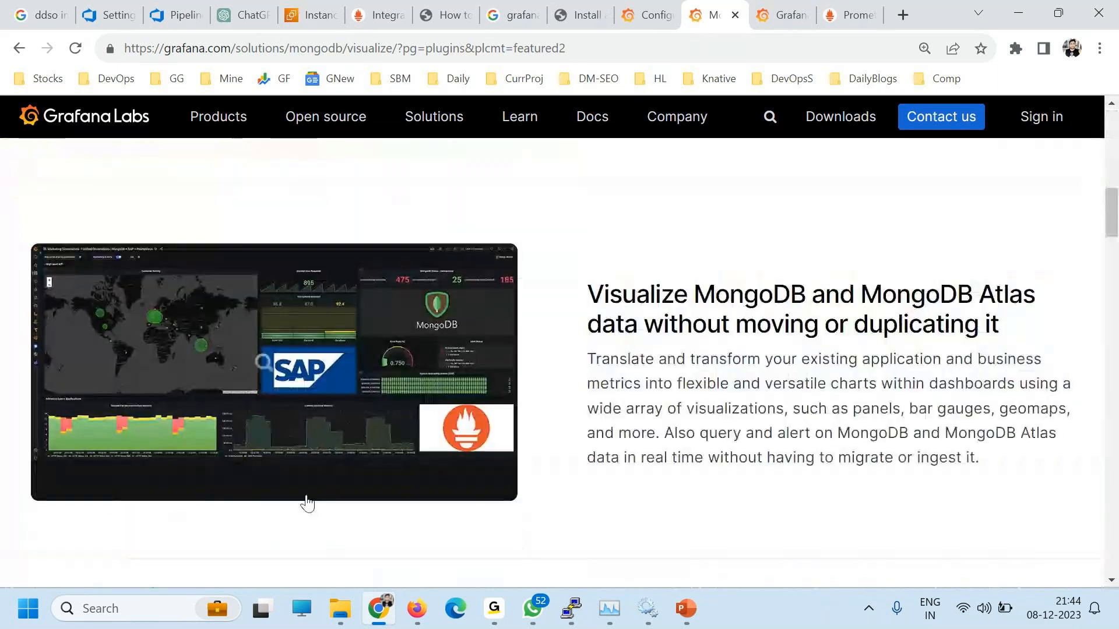
scroll(350, 495, "up", 8)
scroll(398, 490, "up", 4)
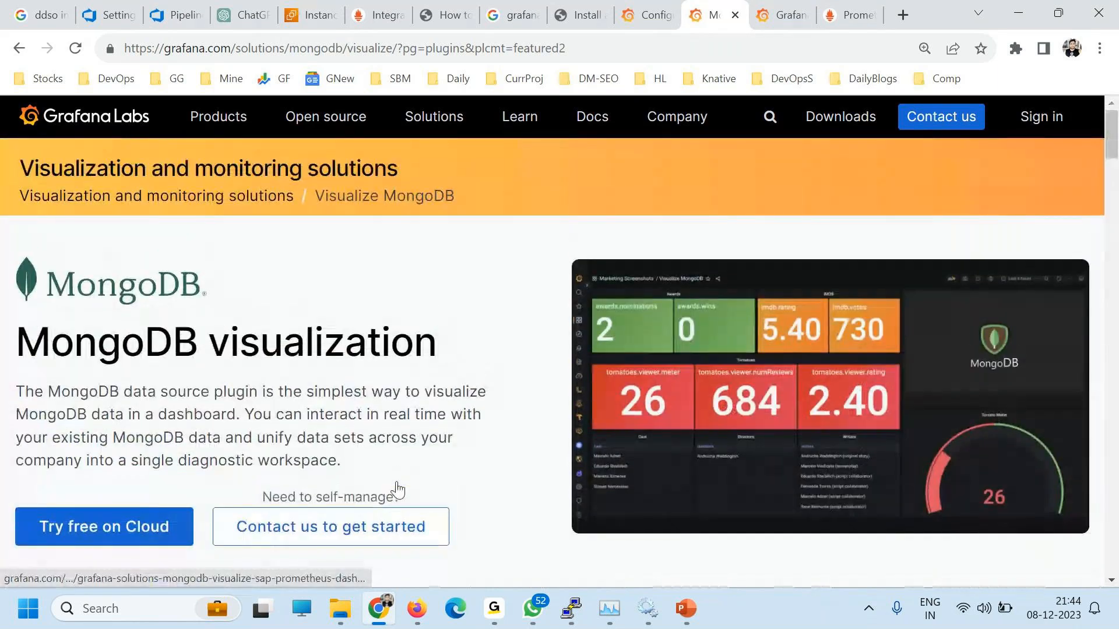
scroll(355, 475, "down", 10)
scroll(358, 478, "down", 5)
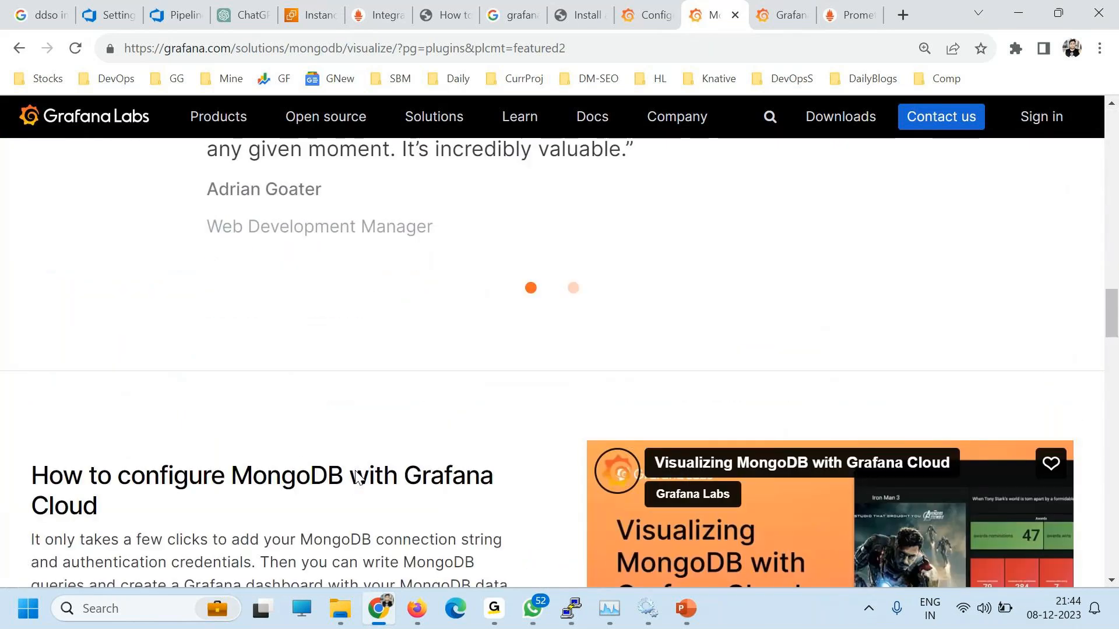
scroll(357, 474, "down", 8)
key("alt+Left")
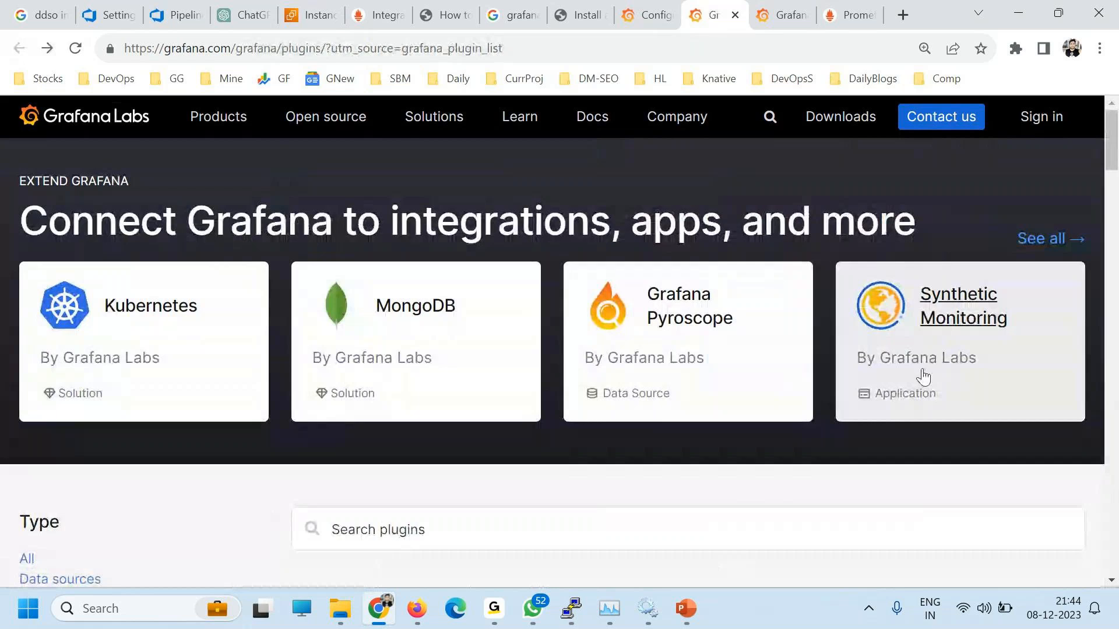
scroll(582, 505, "down", 3)
scroll(451, 502, "down", 3)
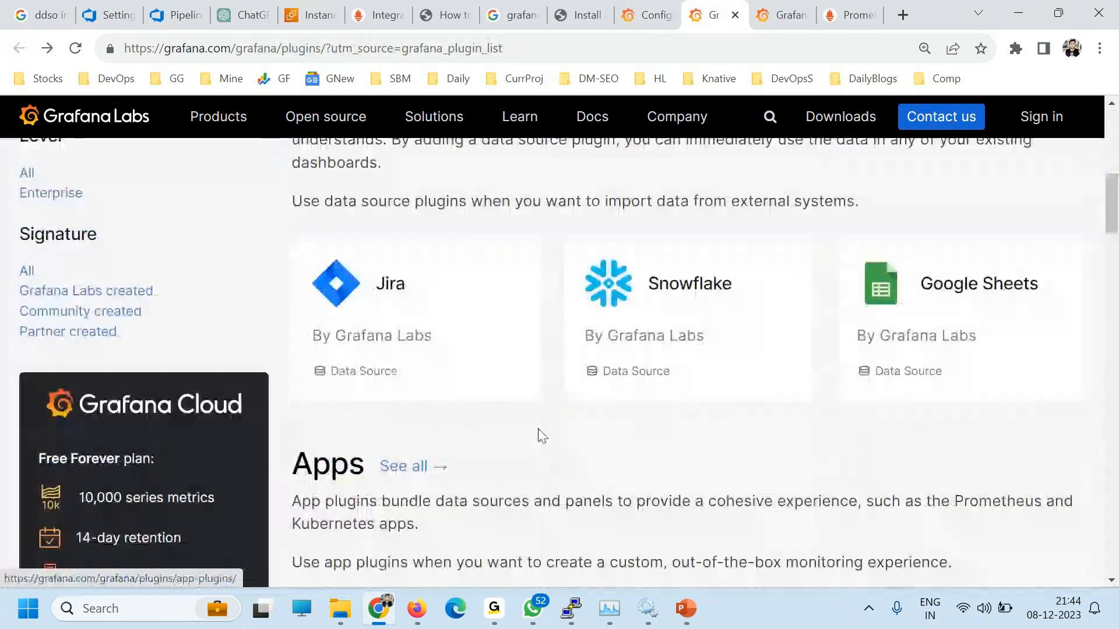
left_click(389, 290)
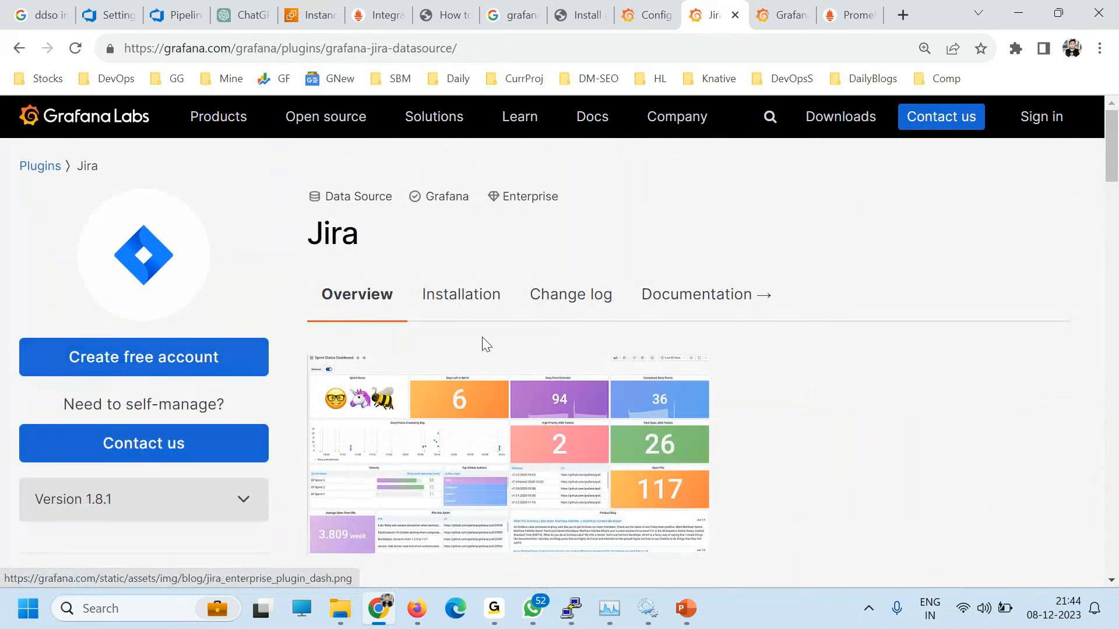
Step: Read the Jira plugin's installation details, then return to the plugin catalogue
left_click(490, 295)
scroll(557, 402, "down", 3)
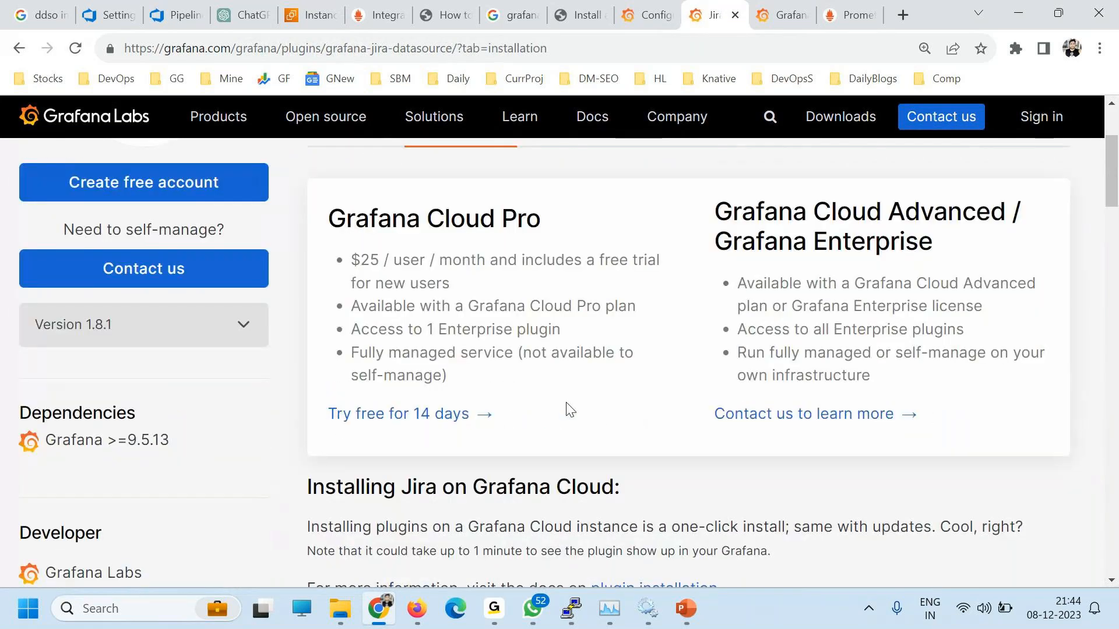
scroll(556, 446, "down", 4)
left_click_drag(455, 225, 632, 231)
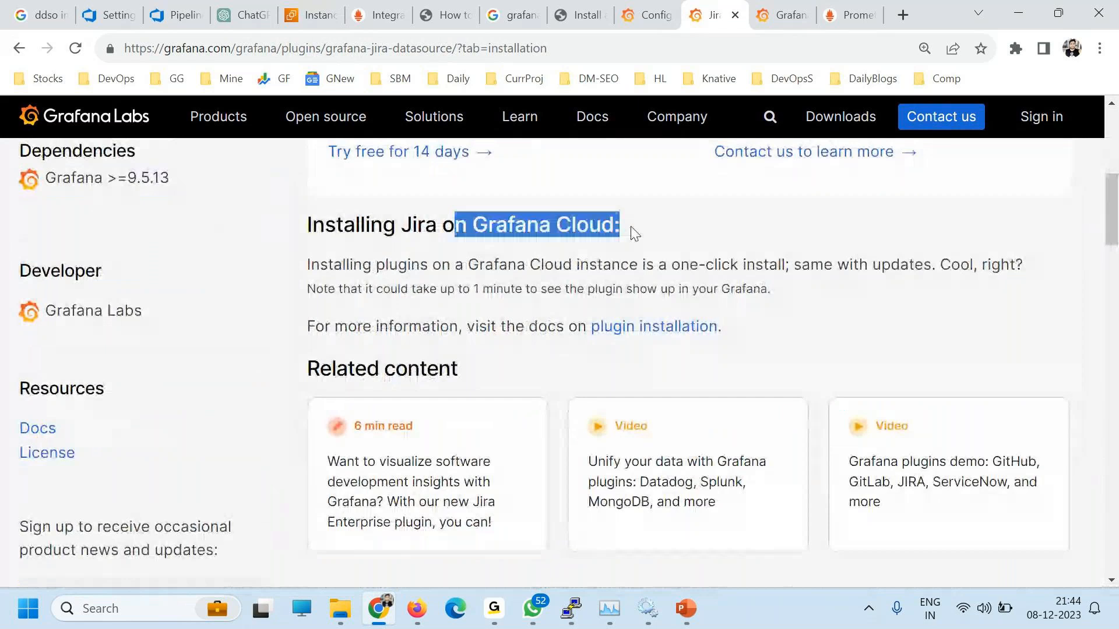
scroll(620, 372, "down", 3)
scroll(395, 465, "up", 4)
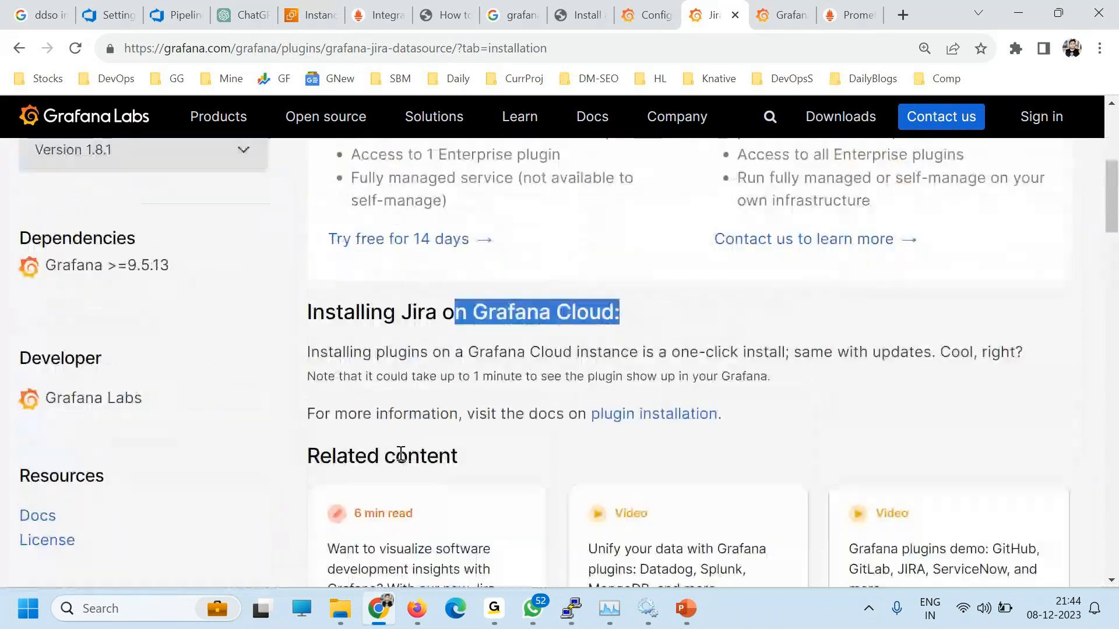
scroll(401, 455, "up", 3)
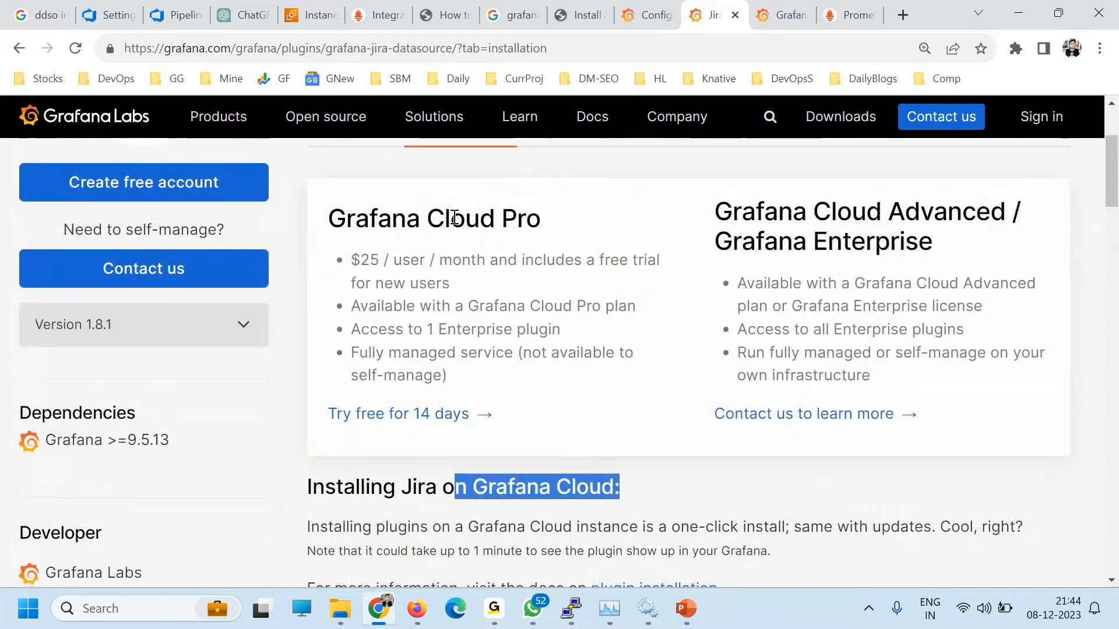
left_click_drag(464, 220, 481, 287)
scroll(492, 445, "up", 3)
left_click(18, 46)
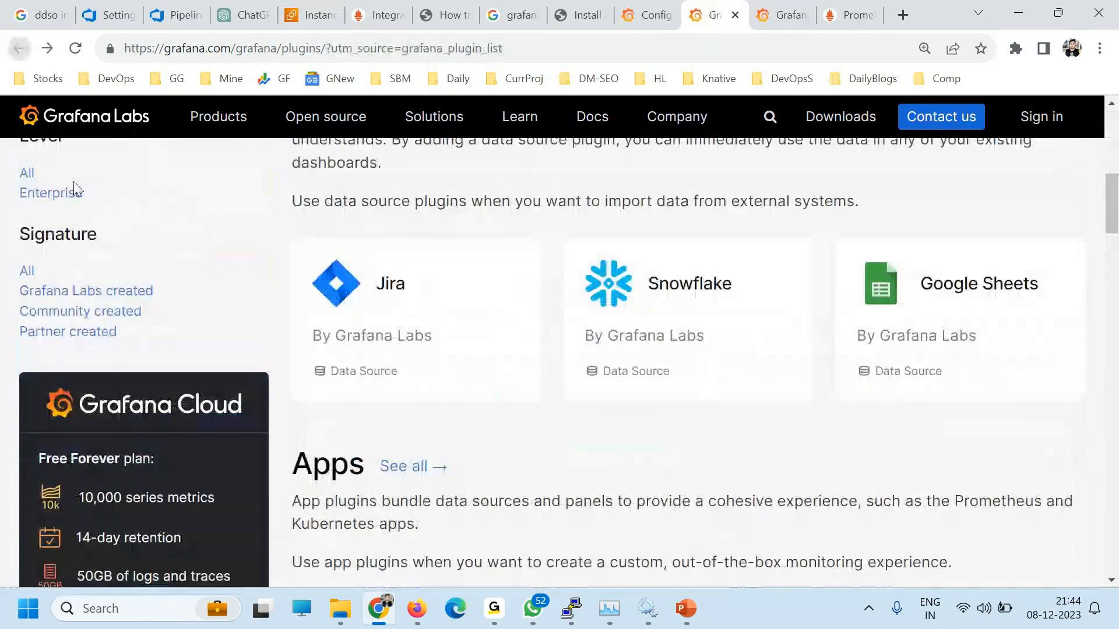
Step: Filter the catalogue to community-created plugins and open the Google Analytics plugin
scroll(86, 320, "up", 4)
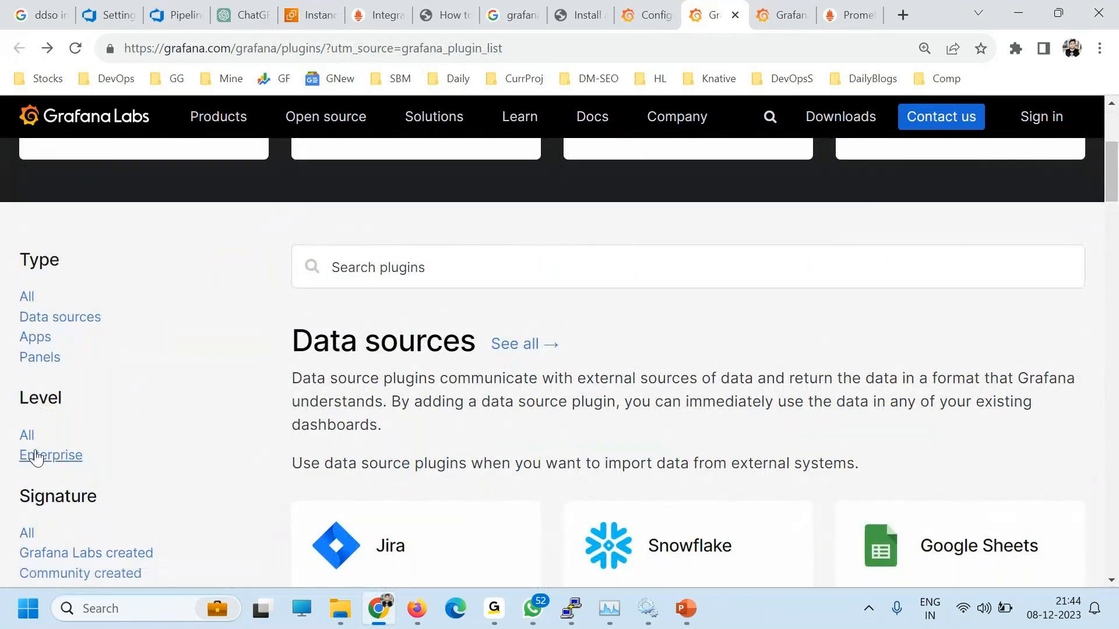
scroll(32, 441, "down", 3)
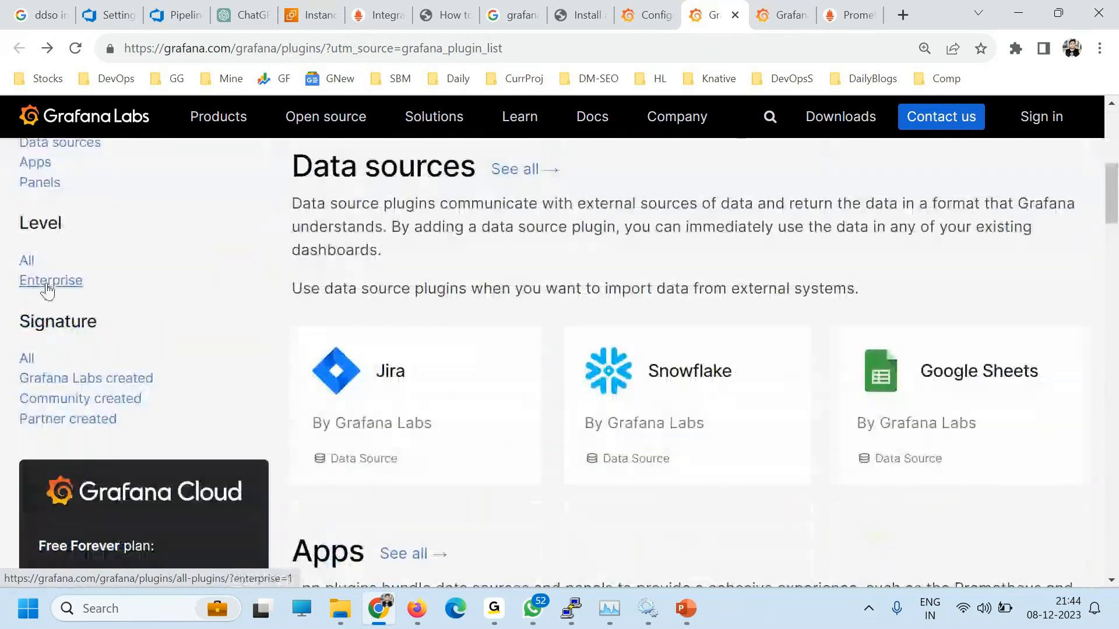
left_click(61, 400)
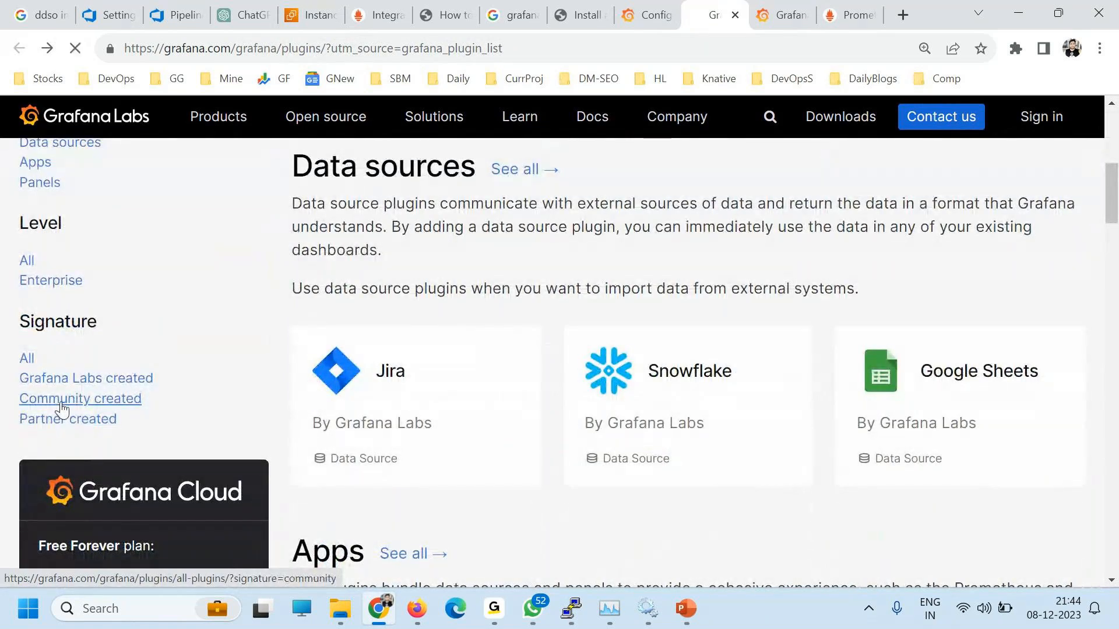
scroll(574, 495, "down", 3)
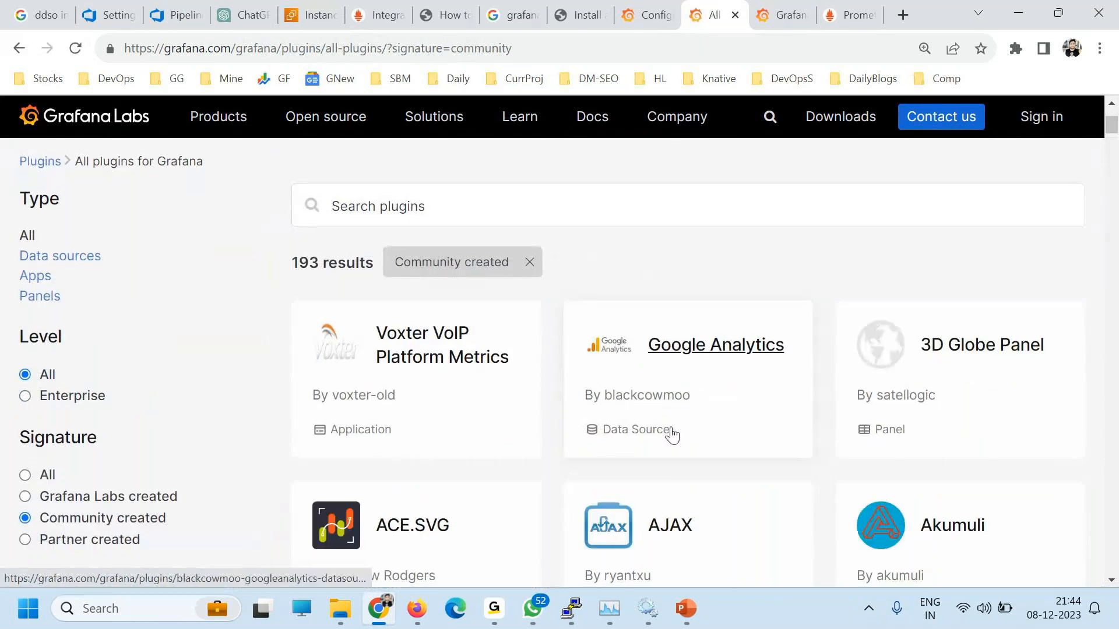
scroll(670, 432, "down", 3)
left_click(673, 284)
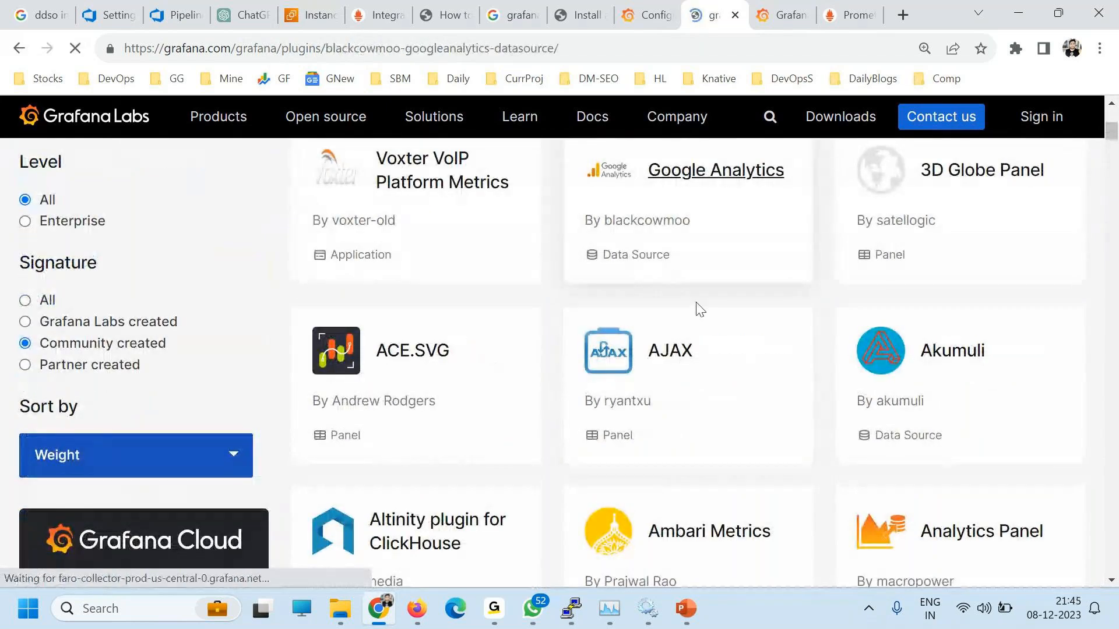
Step: On the Google Analytics Installation tab, select the grafana-cli plugin install command
scroll(624, 449, "down", 2)
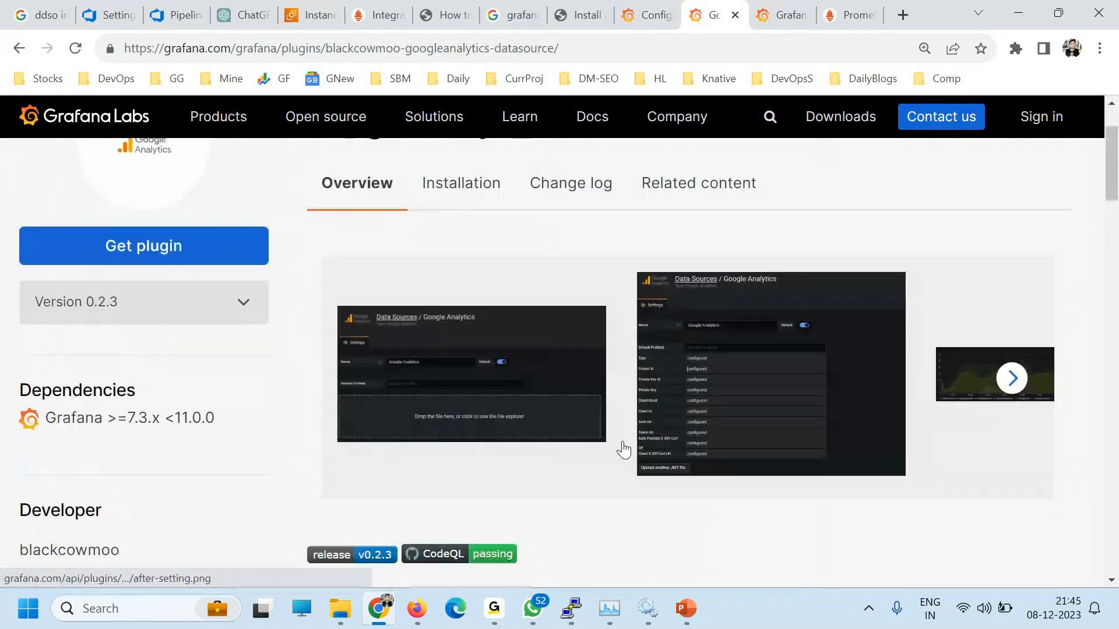
scroll(460, 317, "up", 2)
left_click(460, 315)
scroll(577, 403, "down", 3)
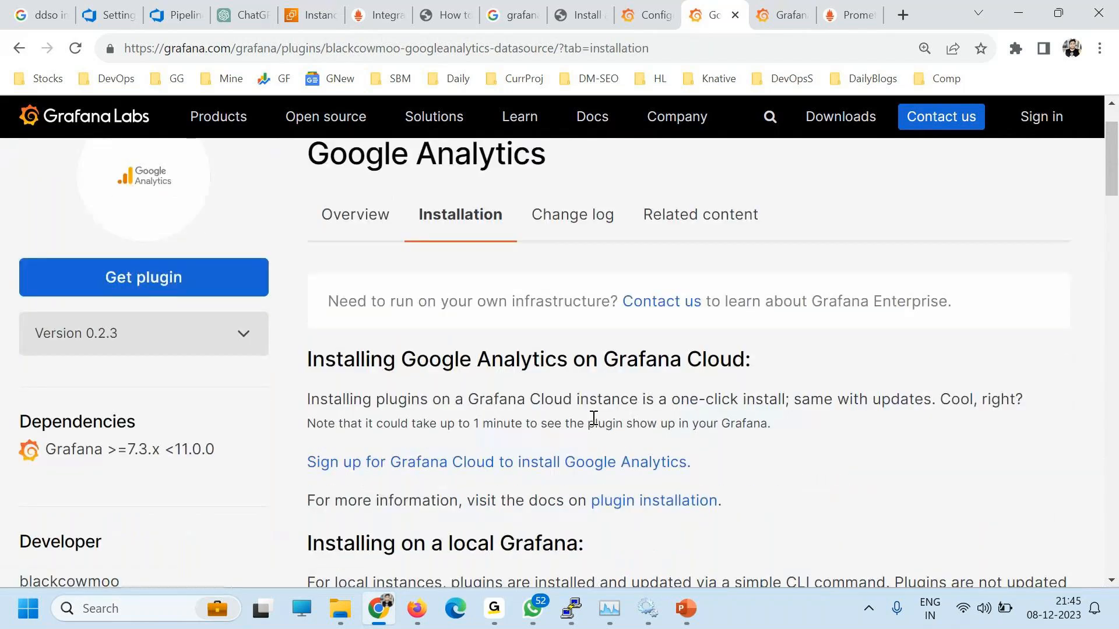
scroll(491, 443, "down", 1)
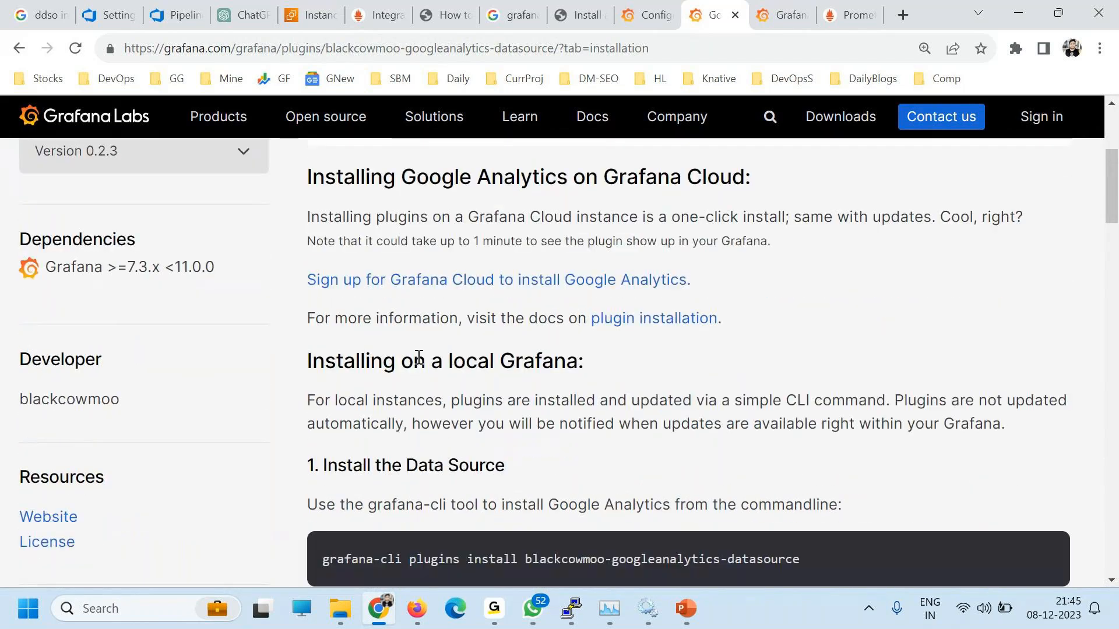
left_click_drag(413, 362, 536, 363)
scroll(539, 367, "down", 2)
left_click(319, 382)
left_click_drag(320, 384, 823, 389)
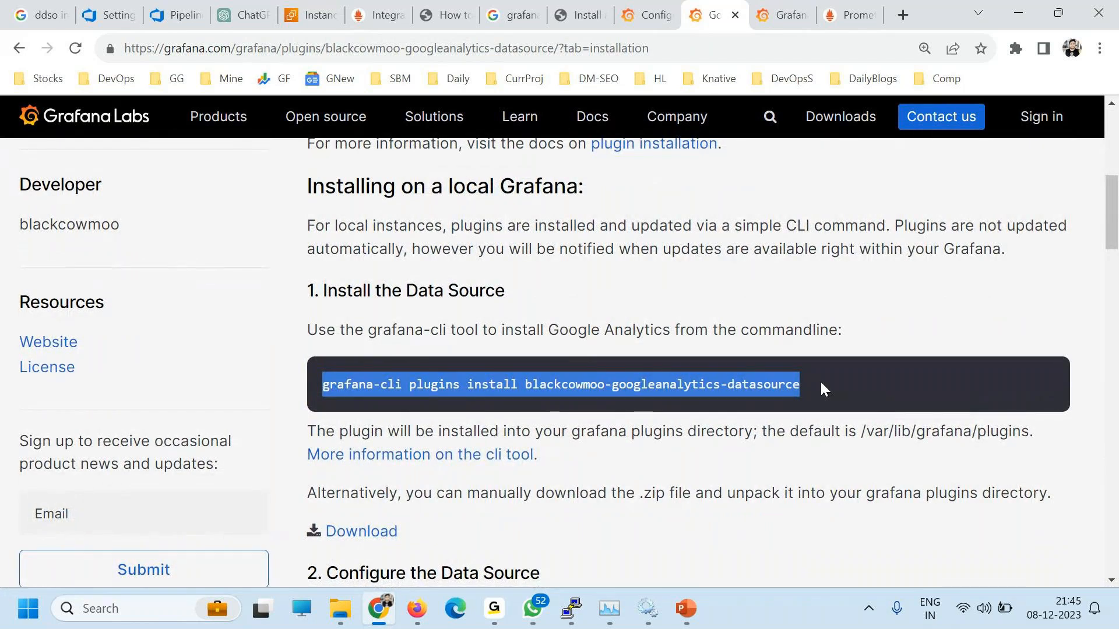
left_click_drag(401, 386, 287, 388)
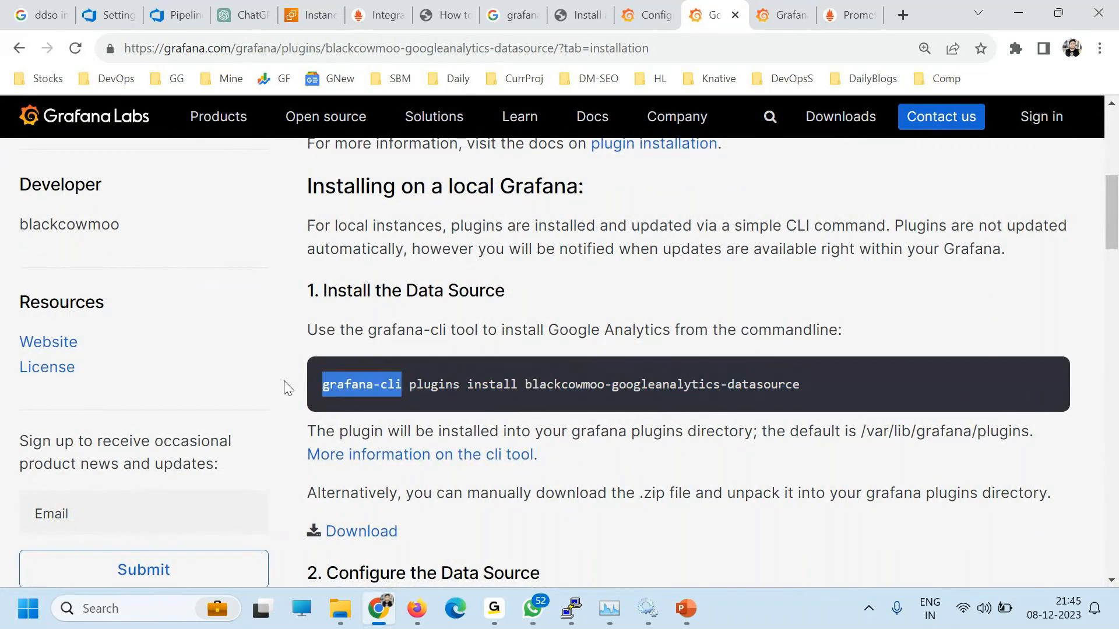
left_click(324, 359)
triple_click(495, 374)
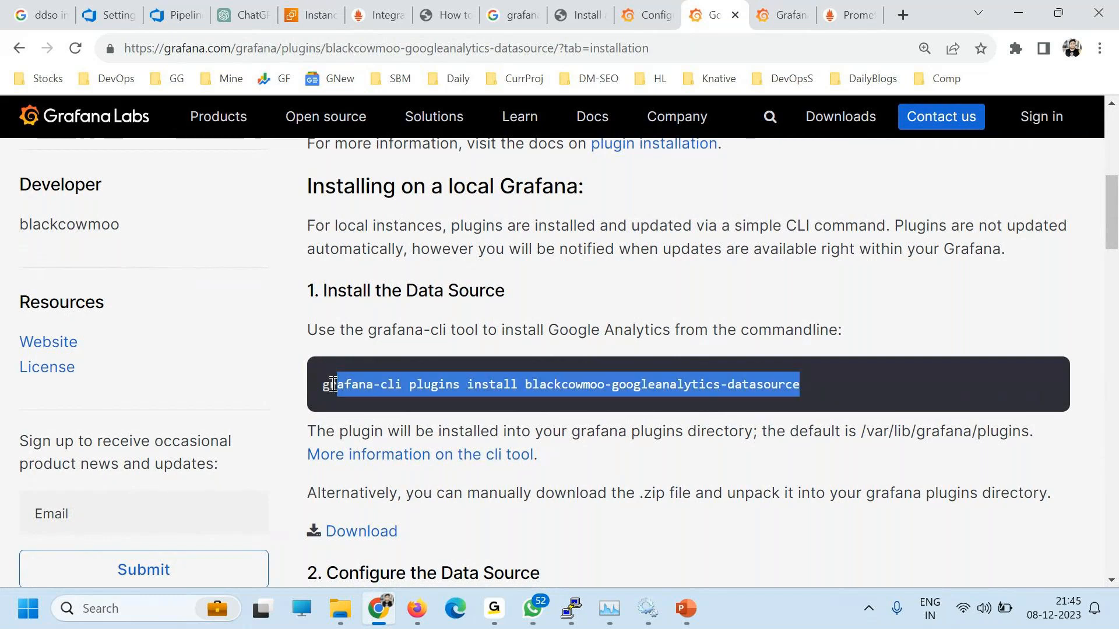
left_click(403, 380)
left_click_drag(403, 380, 321, 385)
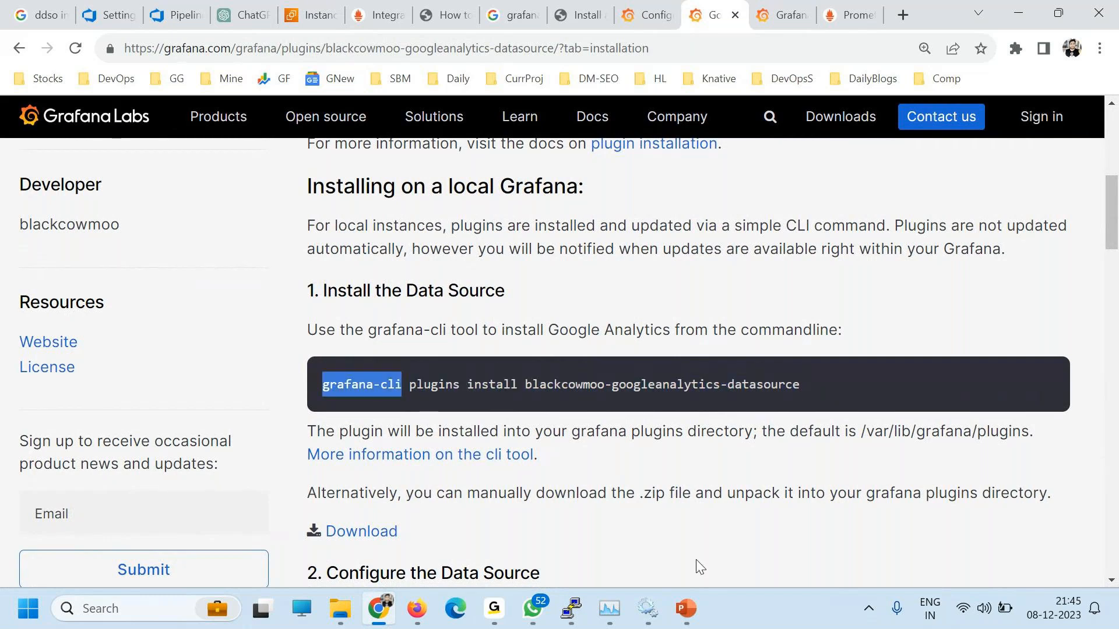
Step: Restore the PuTTY terminal showing node_exporter listening on port 9100
left_click(583, 595)
left_click(752, 527)
left_click(559, 598)
left_click(560, 606)
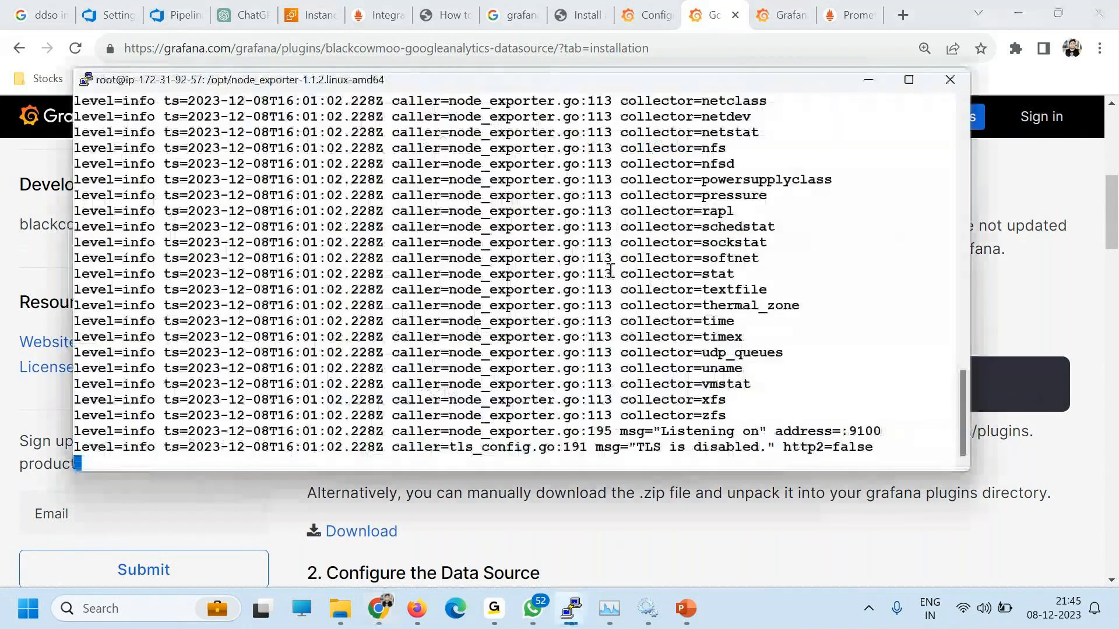
Step: Start a duplicate PuTTY session, log in, and switch to a root shell with sudo -s
right_click(611, 270, "ctrl")
left_click(647, 300)
type("ubuntu")
key("Return")
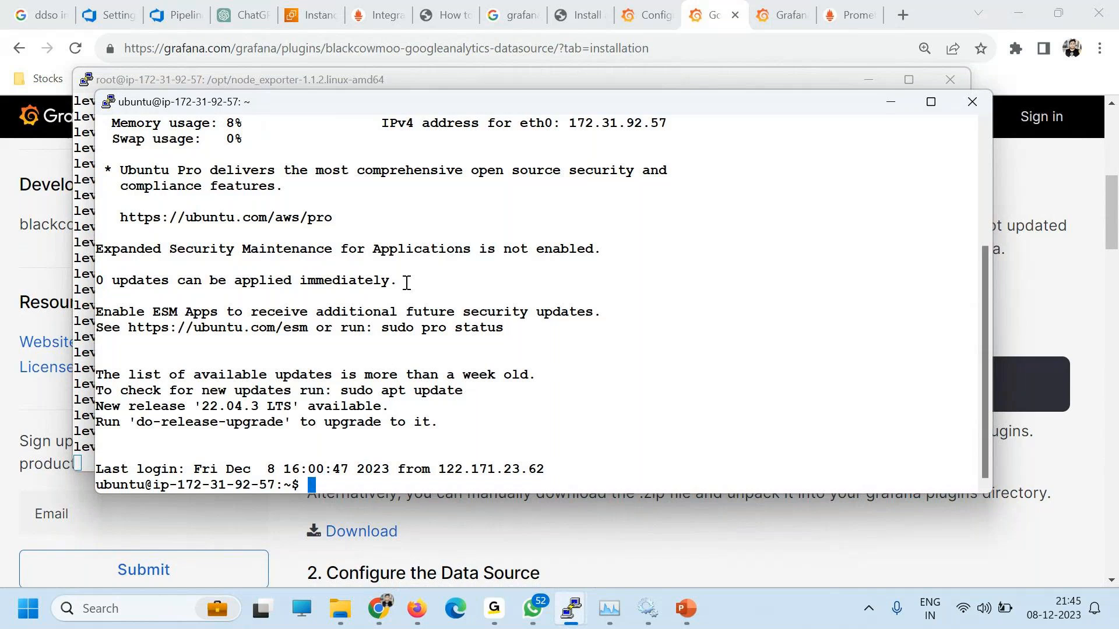
type("sudo -s")
key("Return")
Step: List /opt and change into the grafana-8.1.5 folder
key("ctrl+l")
type("ls")
key("Return")
type("c")
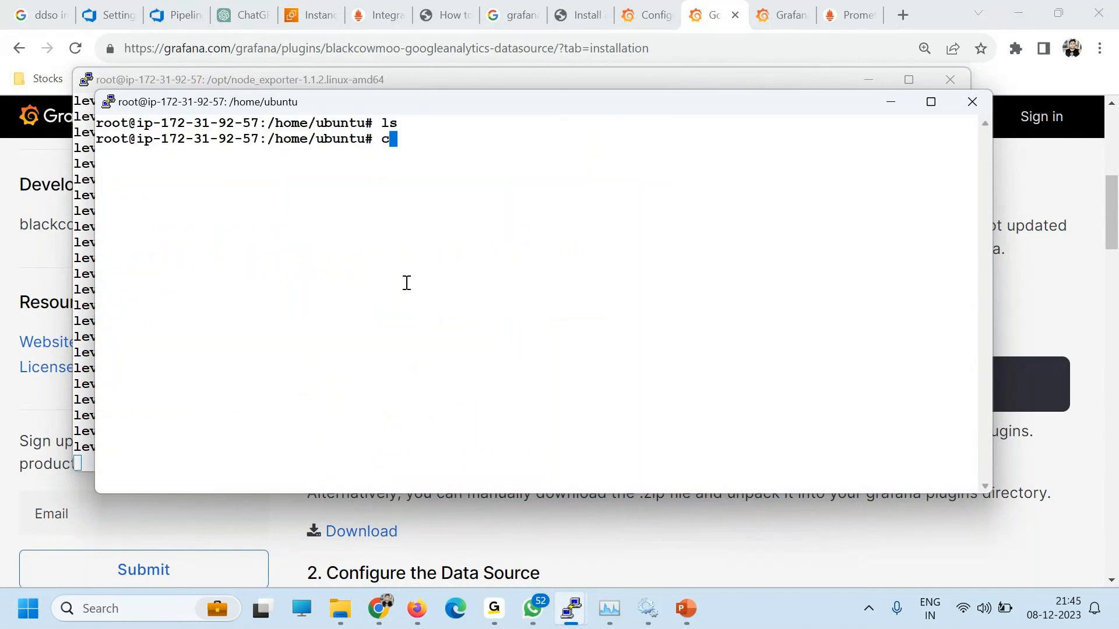
type("d /o")
type("s")
key("Return")
type("cd")
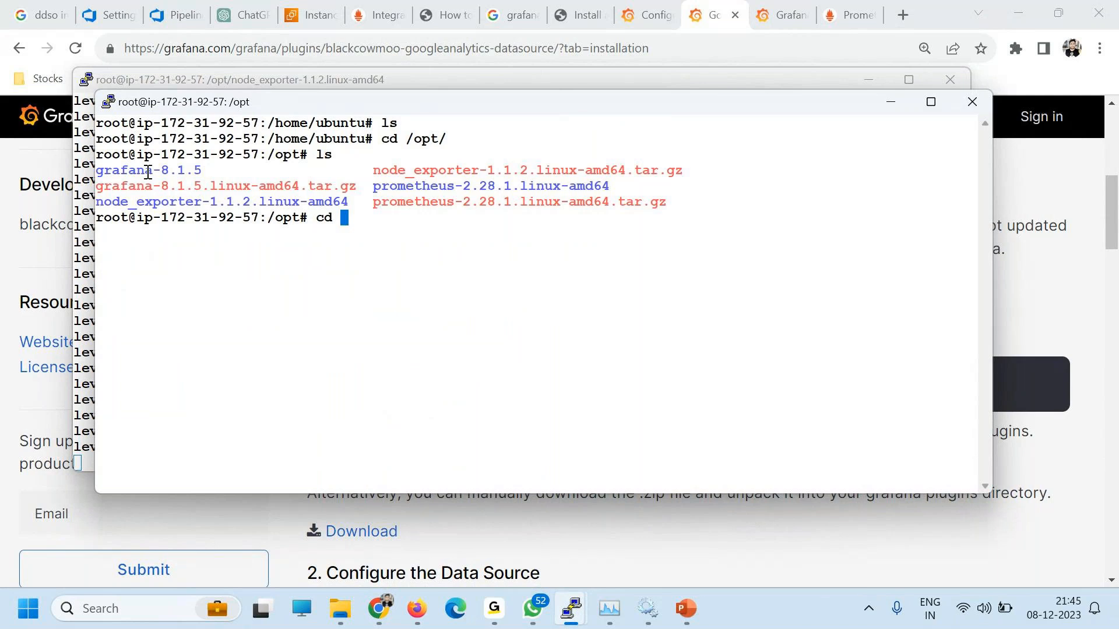
double_click(148, 172)
right_click(462, 309)
key("Return")
Step: Move into the bin folder and locate the grafana-cli executable
type("ls")
key("Return")
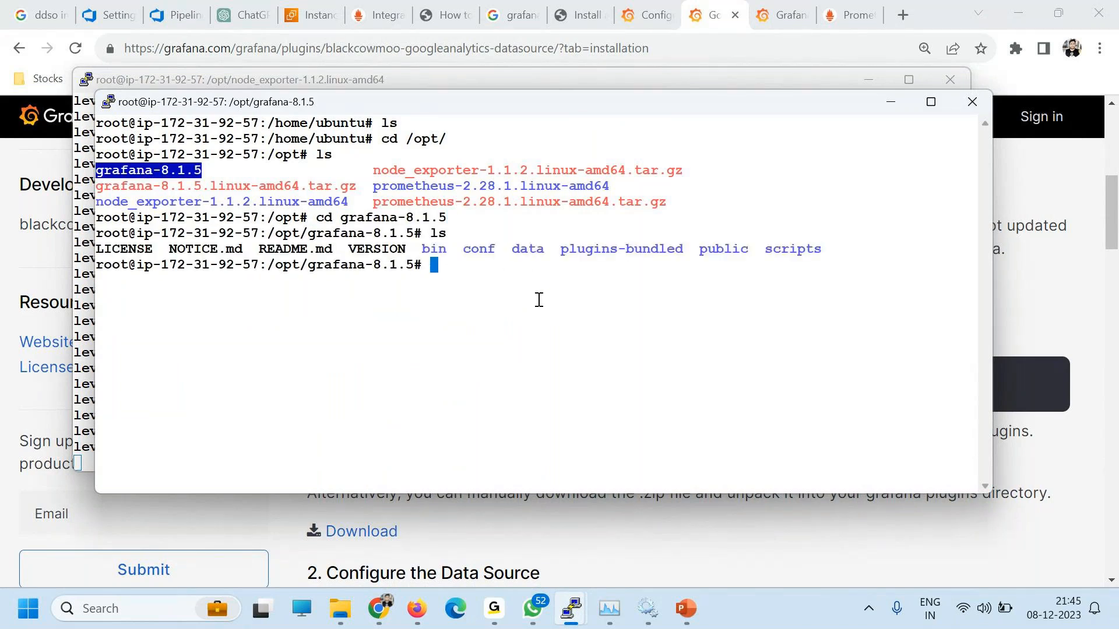
type("cd bin/")
key("Return")
type("ls")
key("Return")
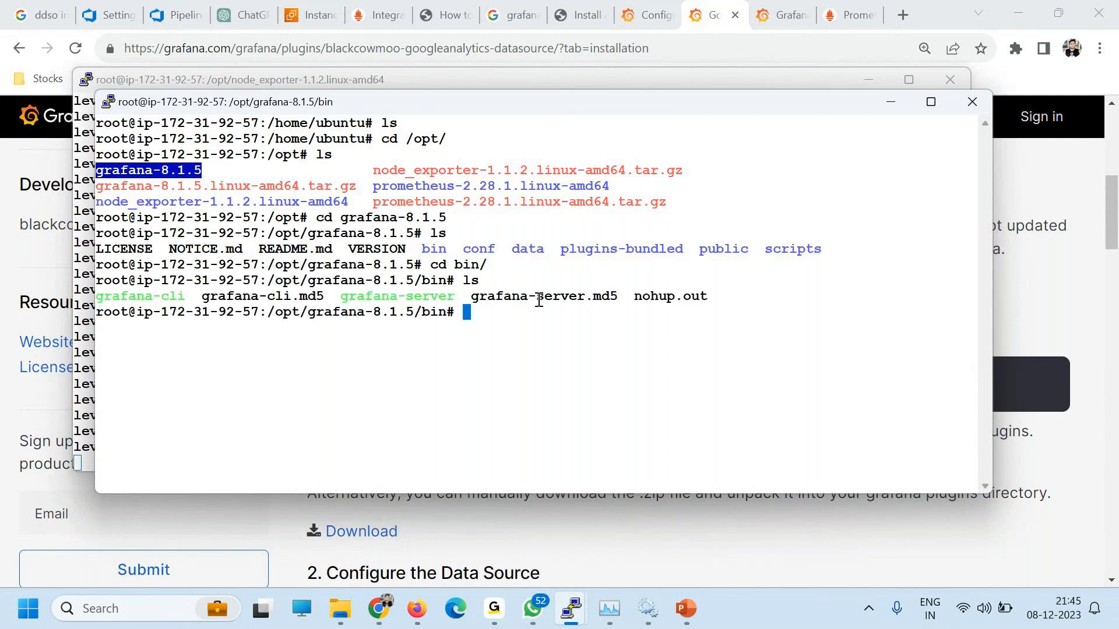
left_click(159, 297)
double_click(160, 297)
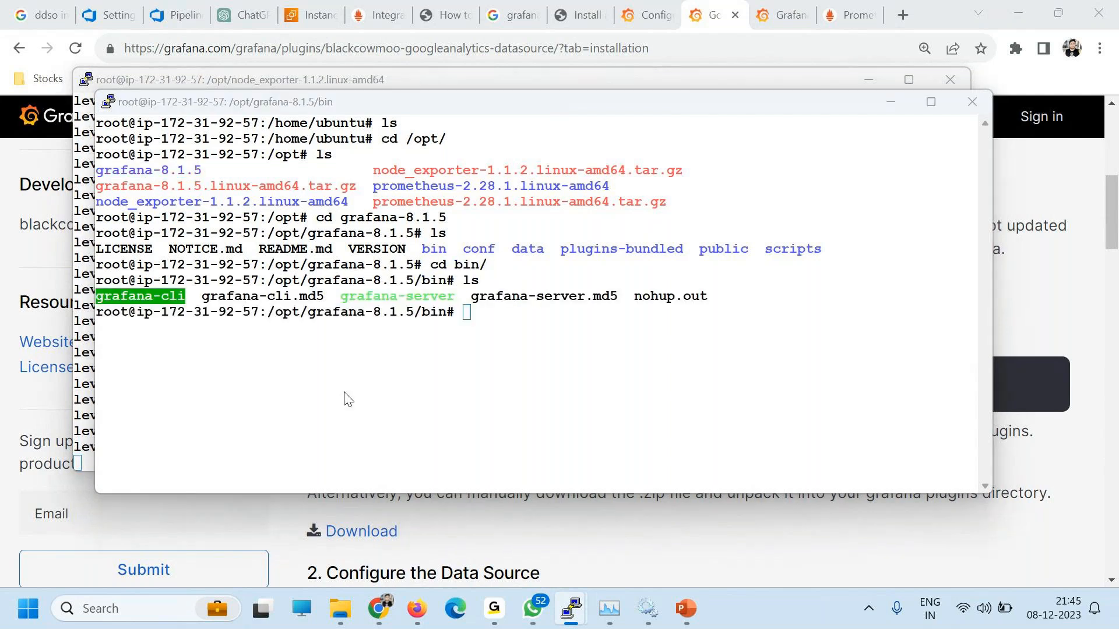
Step: Install the blackcowmoo-googleanalytics-datasource plugin by running ./grafana-cli plugins install from bin
key("alt+Tab")
left_click(604, 532)
left_click_drag(313, 384, 839, 402)
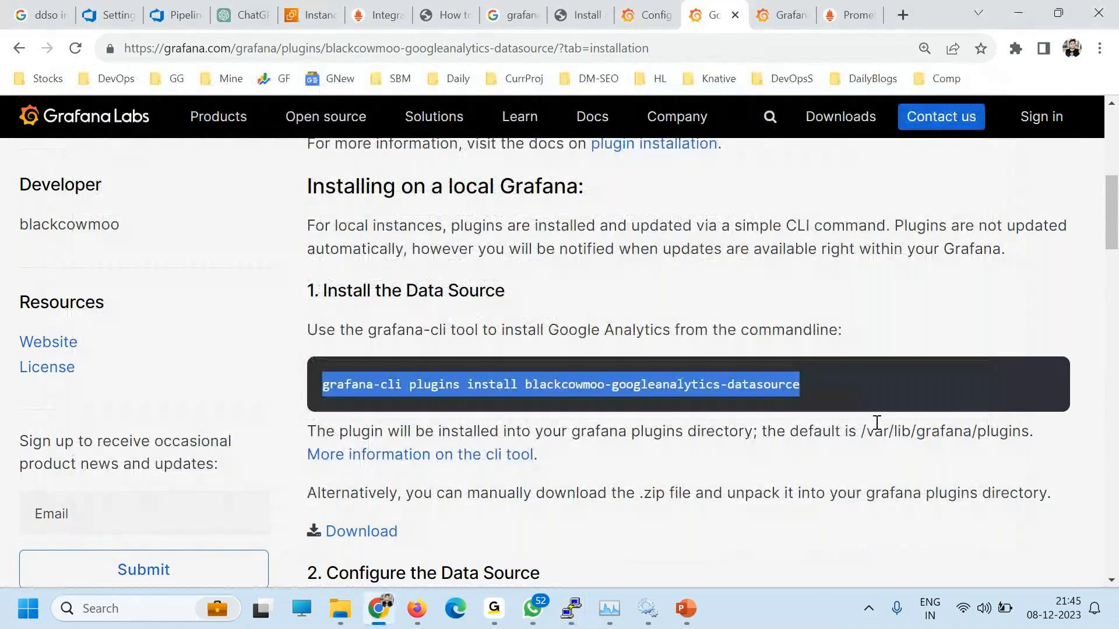
key("alt+Tab")
right_click(469, 323)
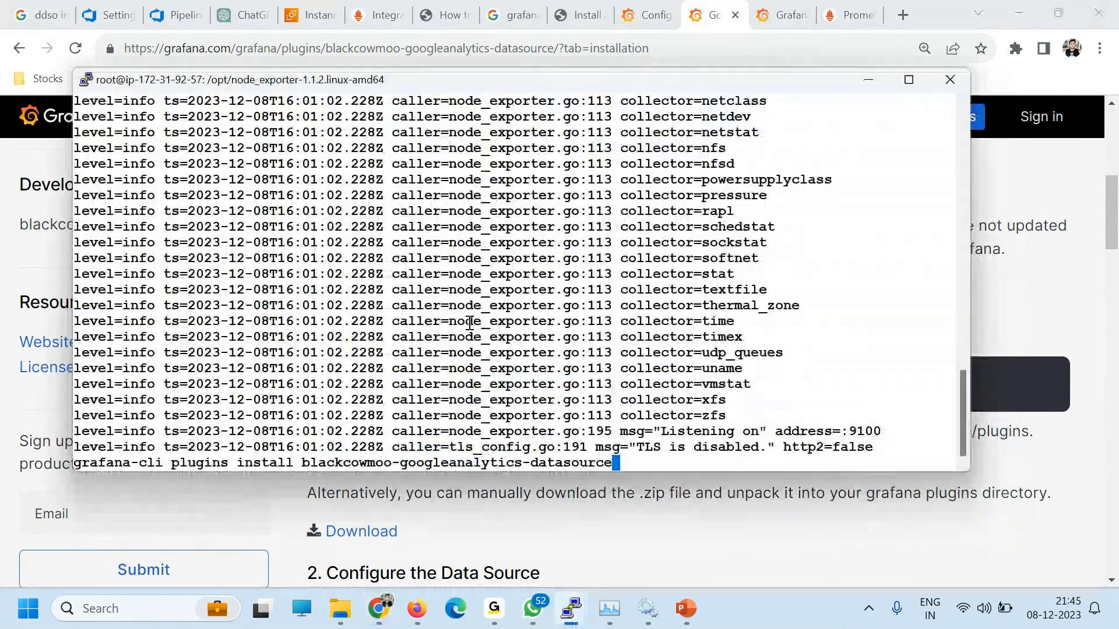
key("alt+Tab")
right_click(536, 283)
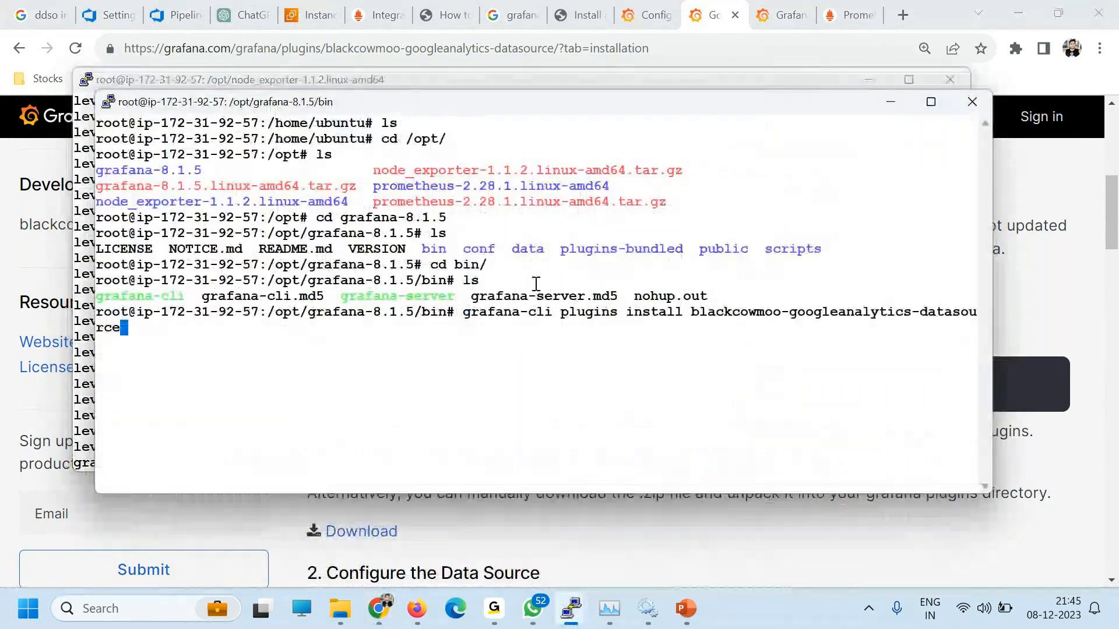
key("Return")
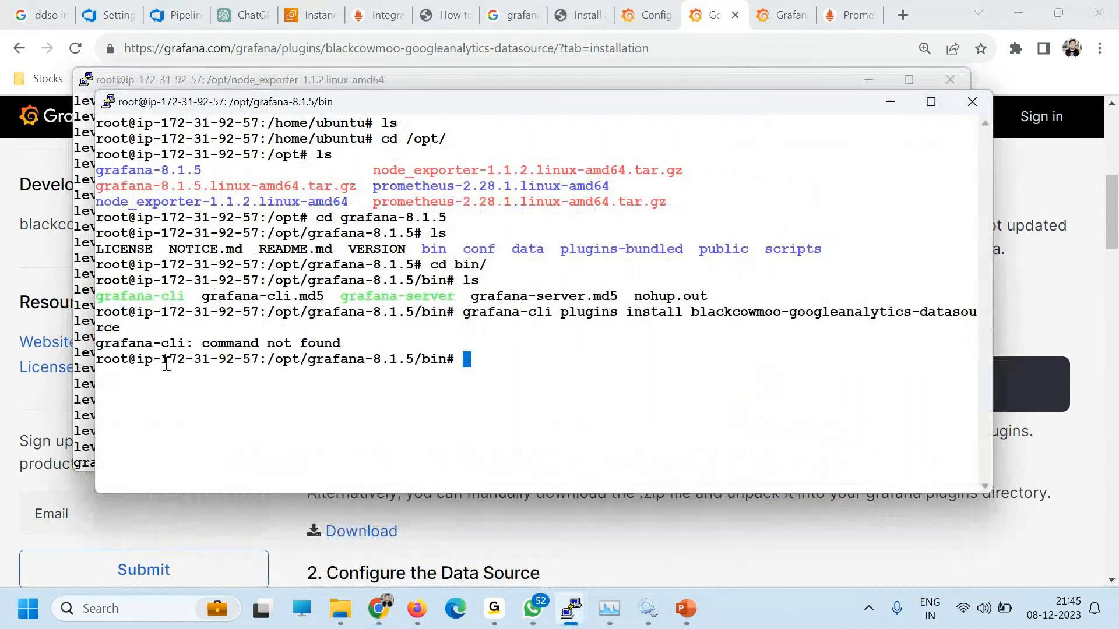
key("Up")
key("Left")
key("Left")
key("Left")
key("Left")
key("Left")
key("Left")
key("Left")
key("Left")
key("Left")
key("Left")
key("Left")
key("Left")
key("Left")
key("Left")
key("Left")
key("Left")
key("Left")
key("Left")
key("Left")
key("Left")
key("Left")
key("Left")
key("Left")
key("Left")
key("Left")
key("Left")
key("Left")
key("Left")
key("Left")
key("Left")
key("Left")
key("Left")
key("Left")
key("Left")
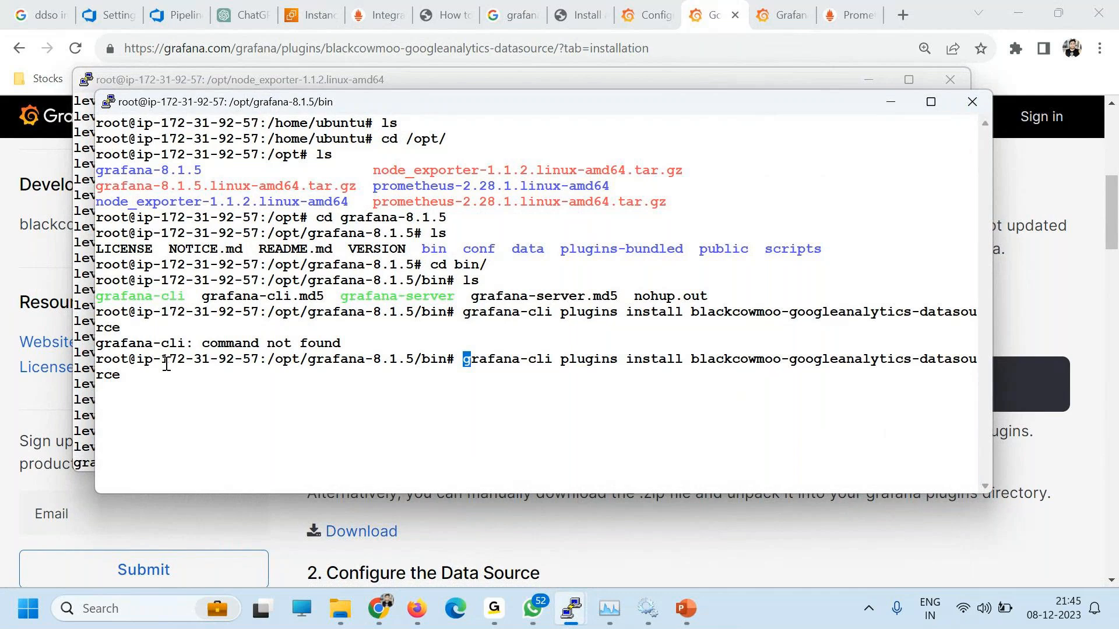
type("./")
key("Return")
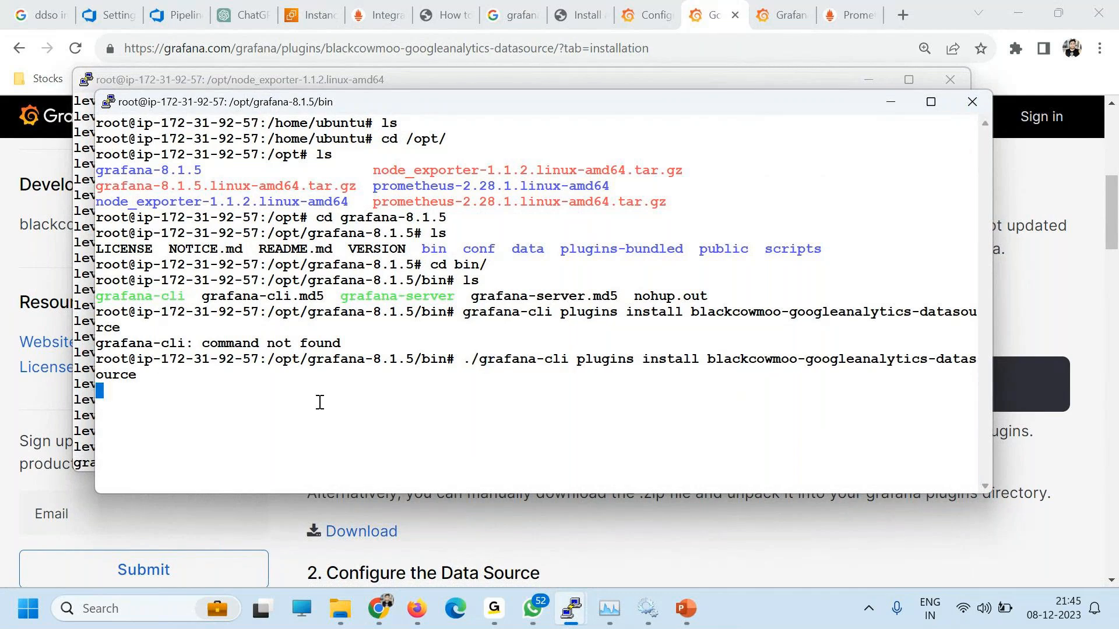
Step: Note the restart-Grafana notice and minimise both PuTTY terminals
left_click_drag(351, 417, 884, 444)
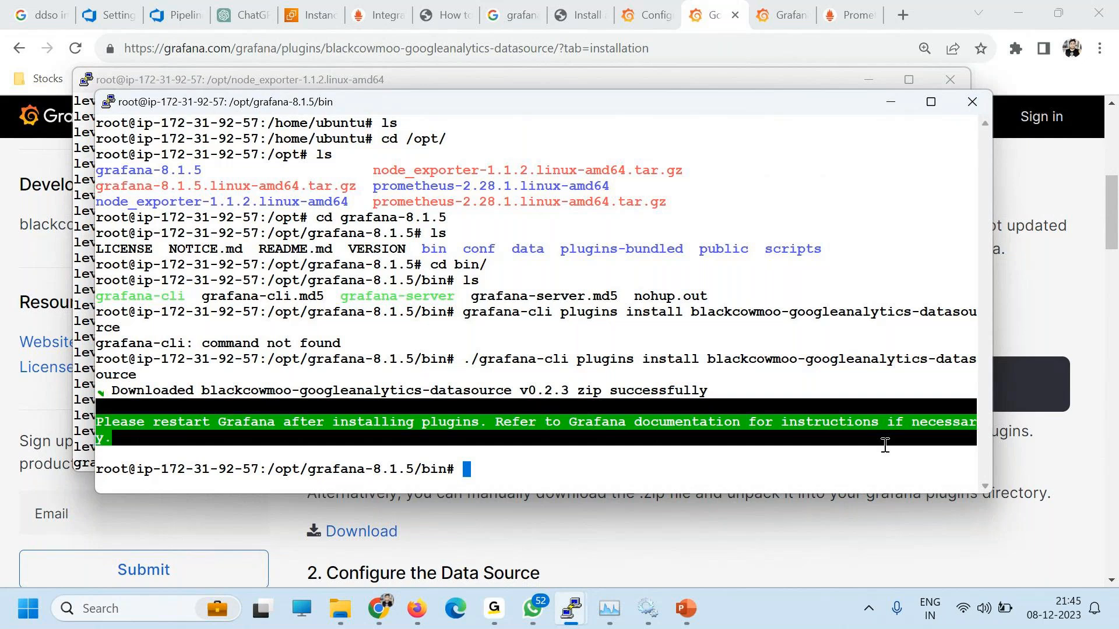
left_click(890, 102)
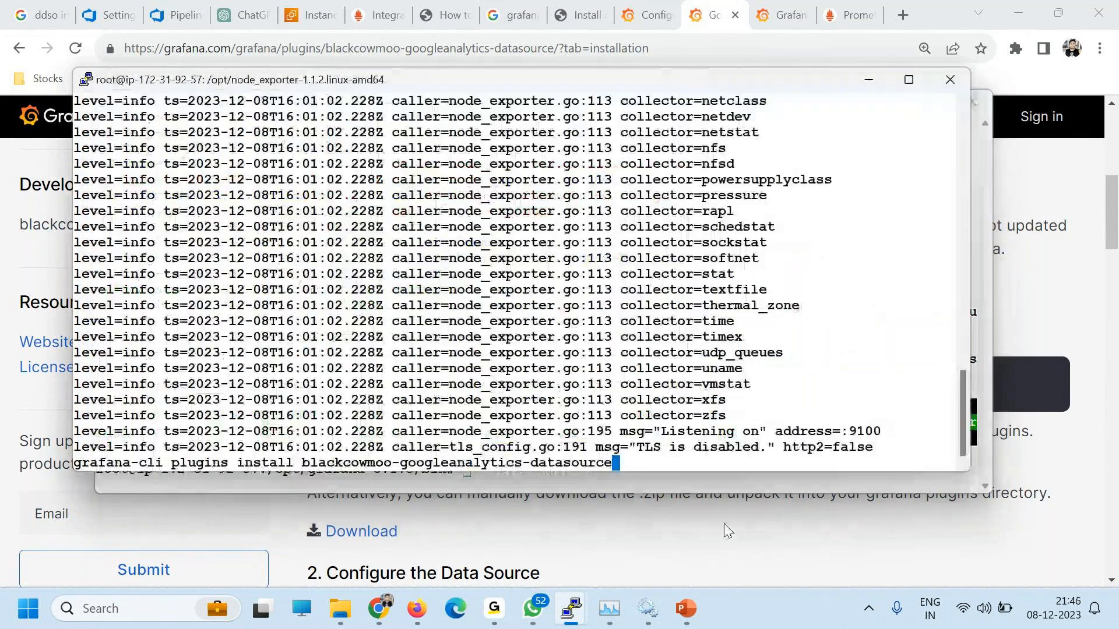
left_click(869, 79)
scroll(453, 422, "down", 10)
Step: Open Server Admin > Settings in Grafana, then bring back the bin-folder PuTTY session
left_click(647, 14)
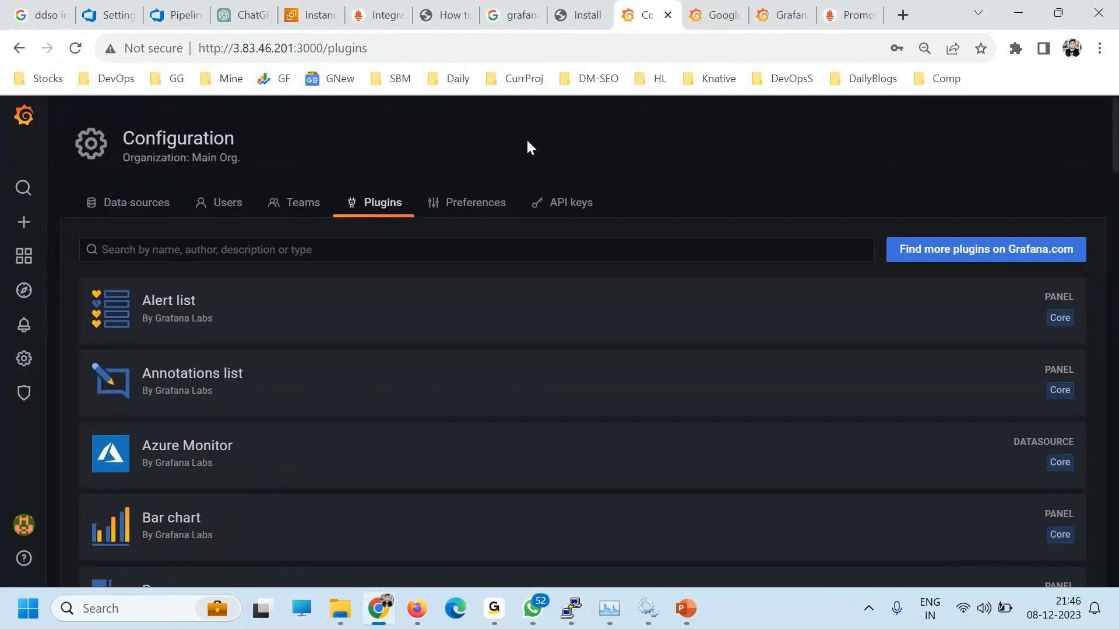
mouse_move(5, 389)
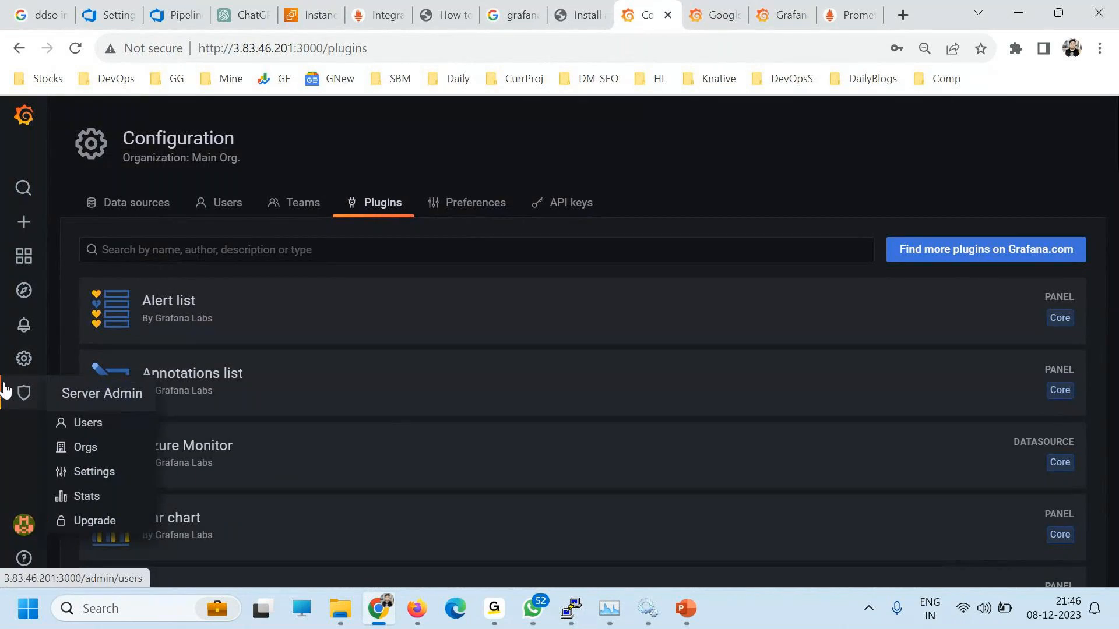
left_click(94, 472)
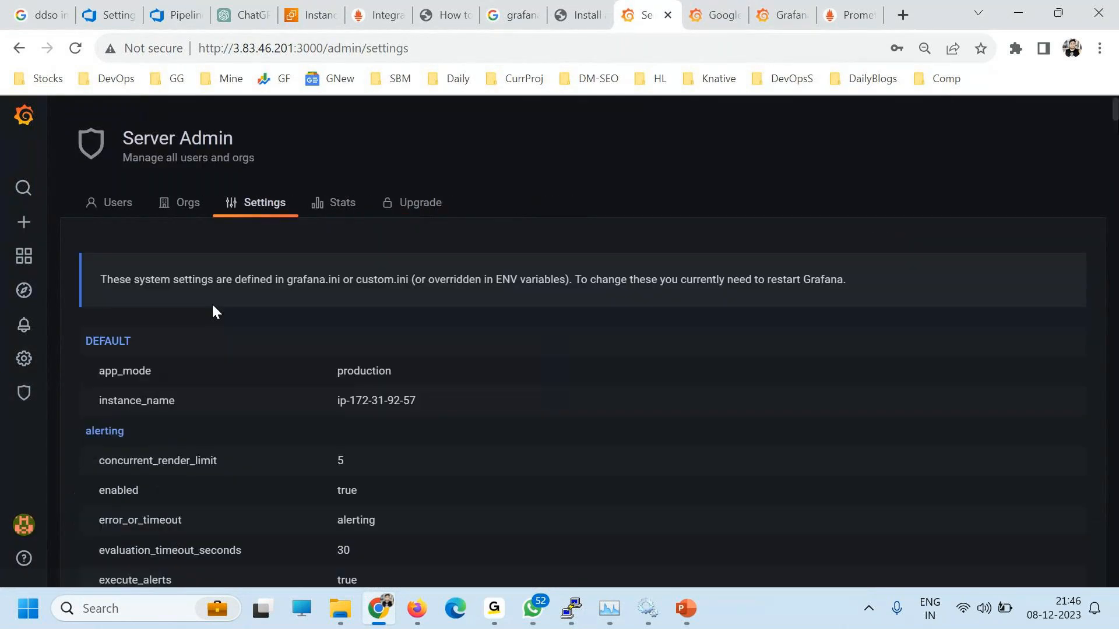
scroll(426, 452, "down", 5)
scroll(427, 460, "down", 12)
scroll(427, 454, "up", 15)
mouse_move(615, 620)
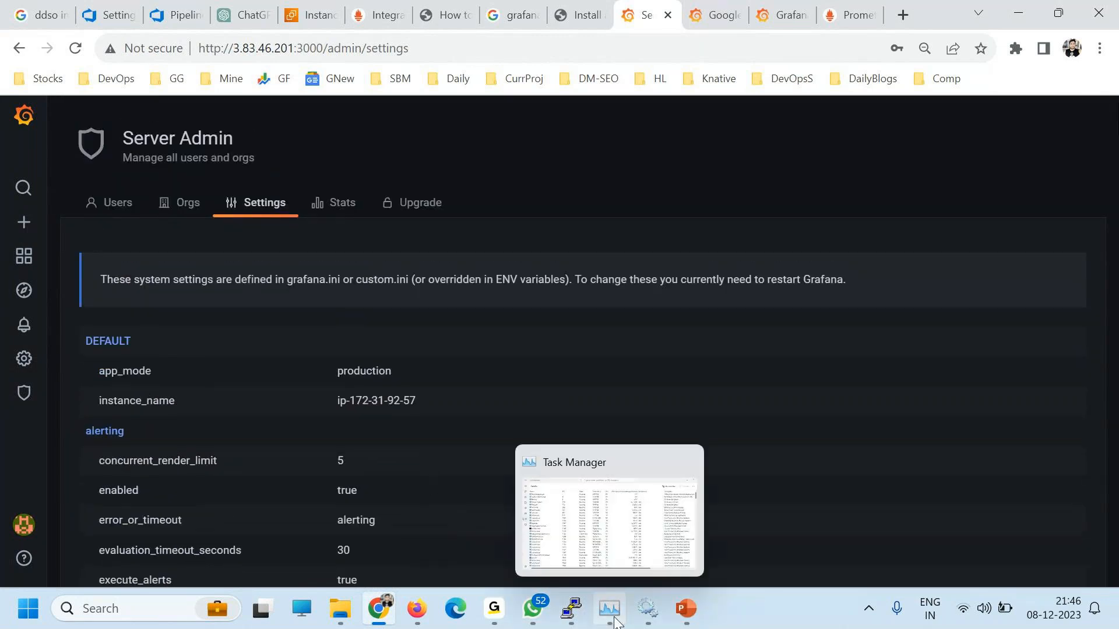
left_click(571, 614)
Step: Clear the bin terminal and go up to the grafana-8.1.5 folder
left_click(780, 540)
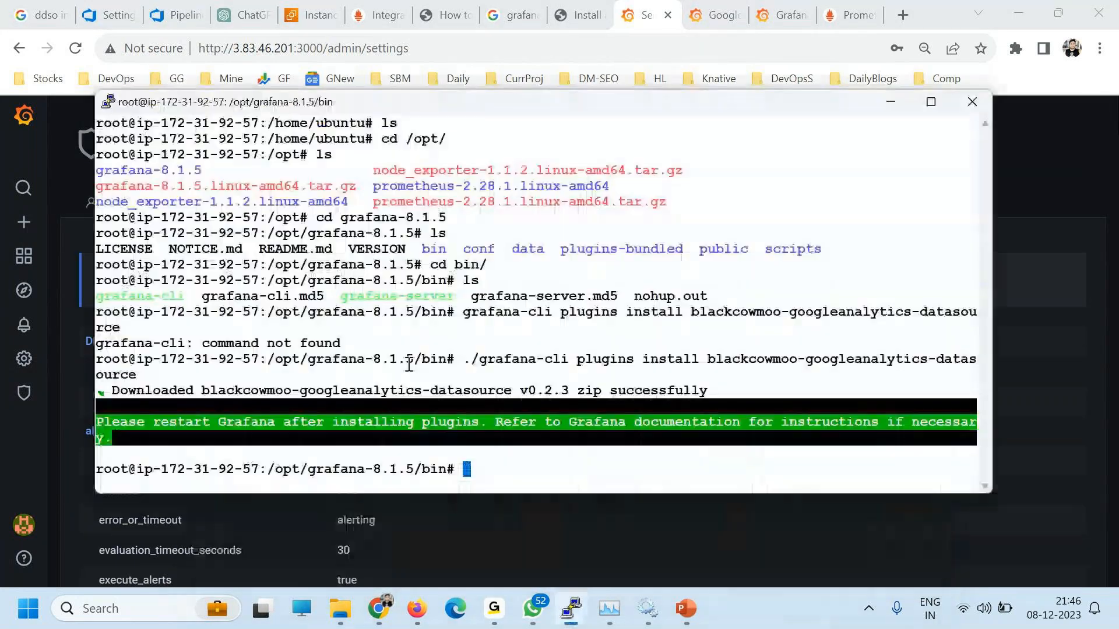
key("ctrl+l")
type("ls")
key("Return")
type("cd ..")
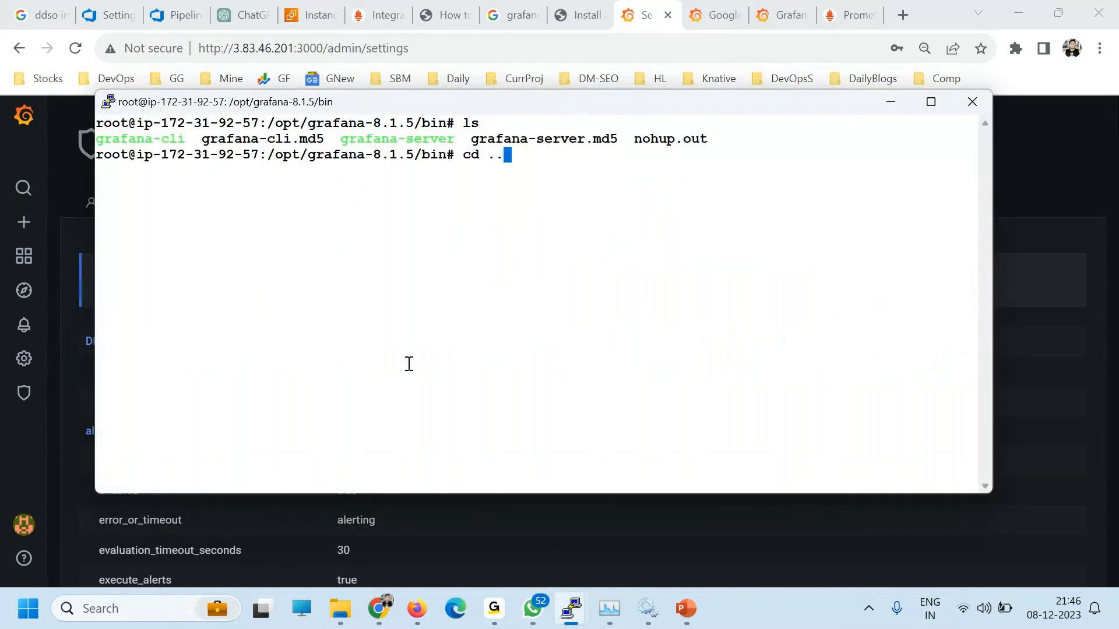
key("Return")
type("ls")
key("Return")
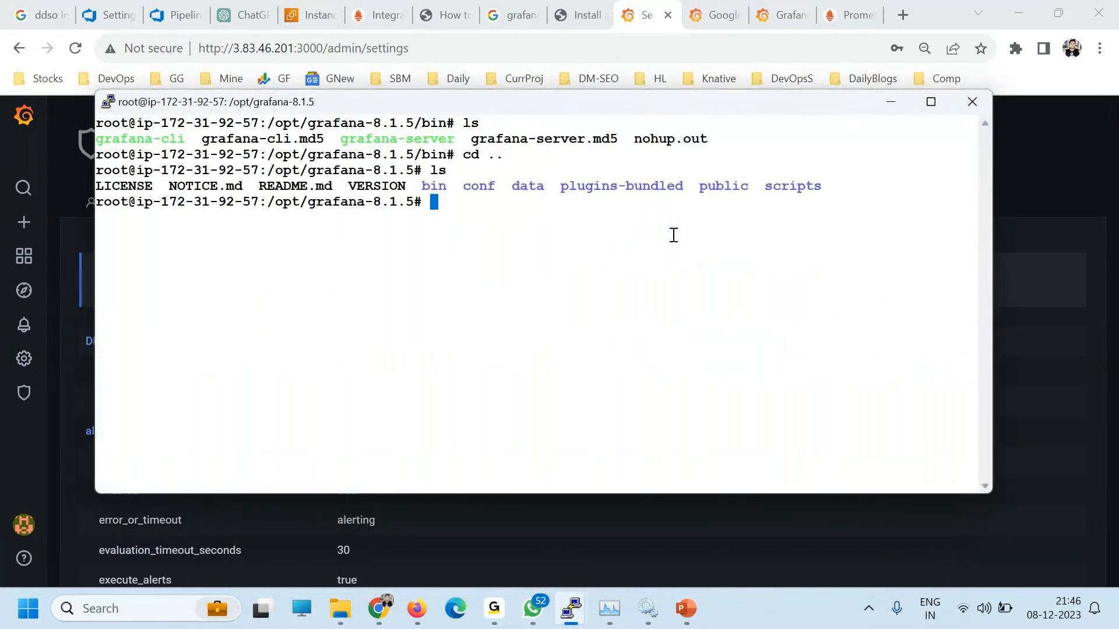
Step: Change into the conf folder and list its configuration files
double_click(473, 187)
type("cd")
right_click(500, 272)
key("Return")
type("ls")
key("Return")
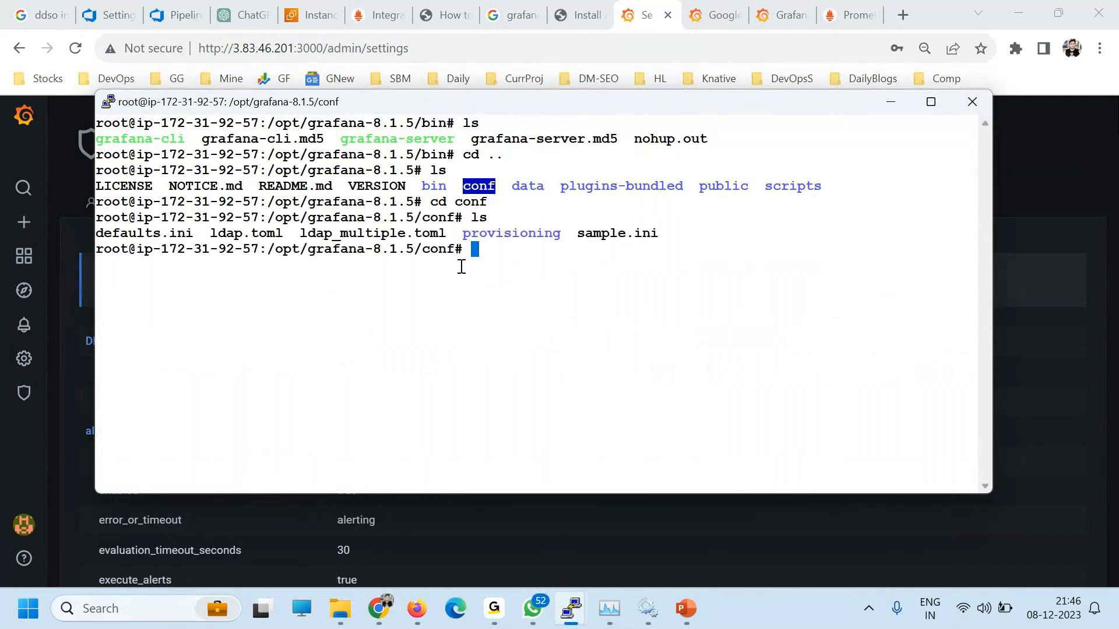
Step: Look over the conf files ldap.toml, ldap_multiple.toml and defaults.ini
left_click_drag(137, 235, 417, 233)
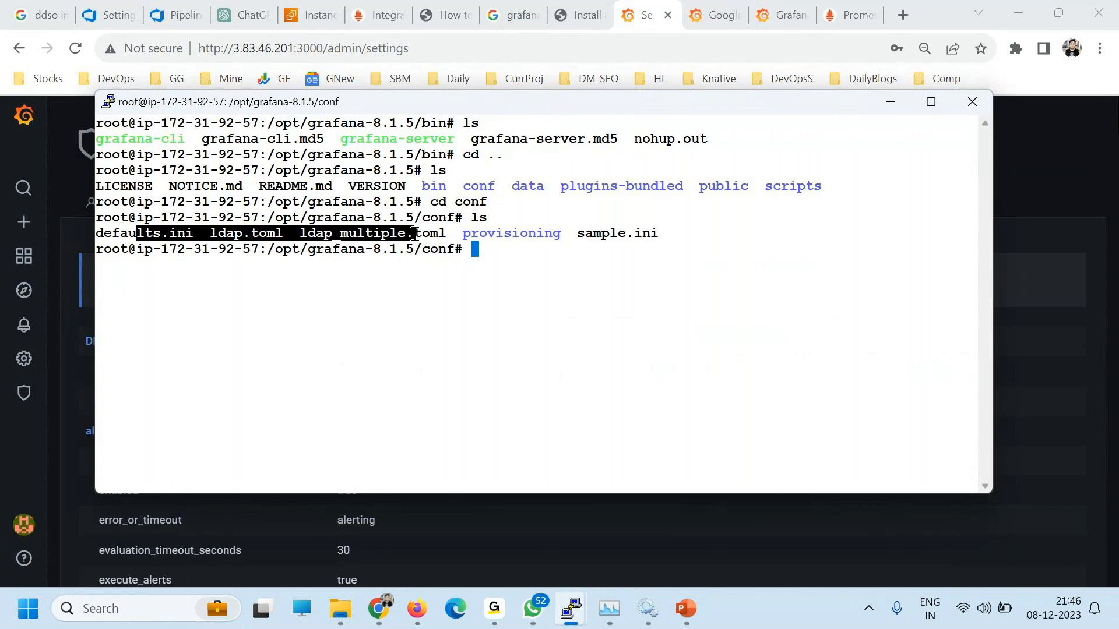
double_click(286, 234)
double_click(379, 232)
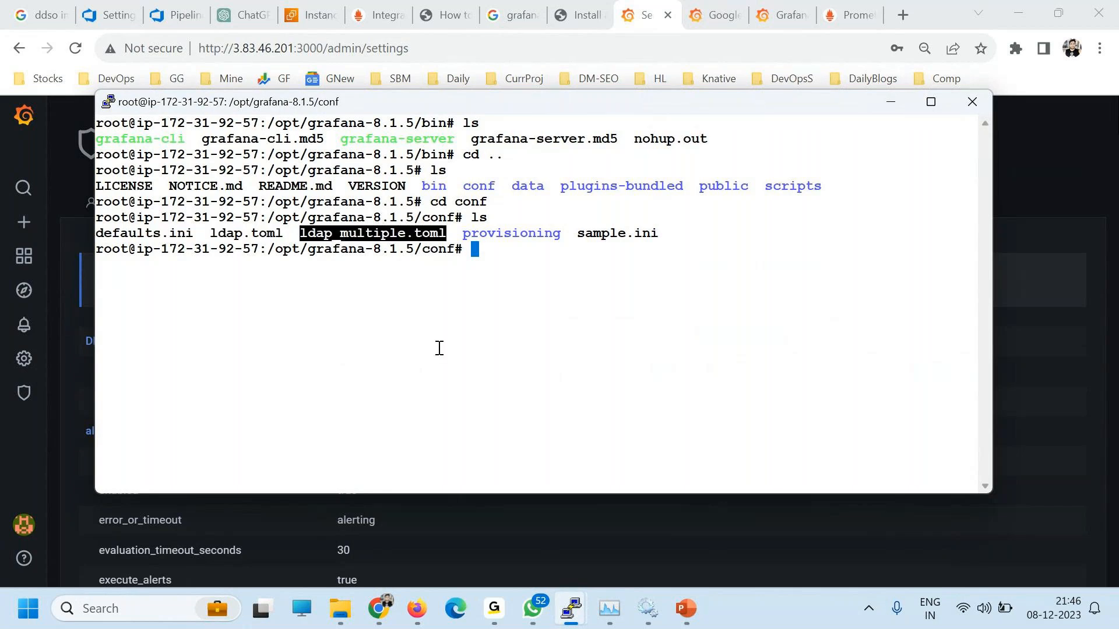
double_click(237, 233)
left_click(344, 234)
double_click(144, 234)
key("ctrl+c")
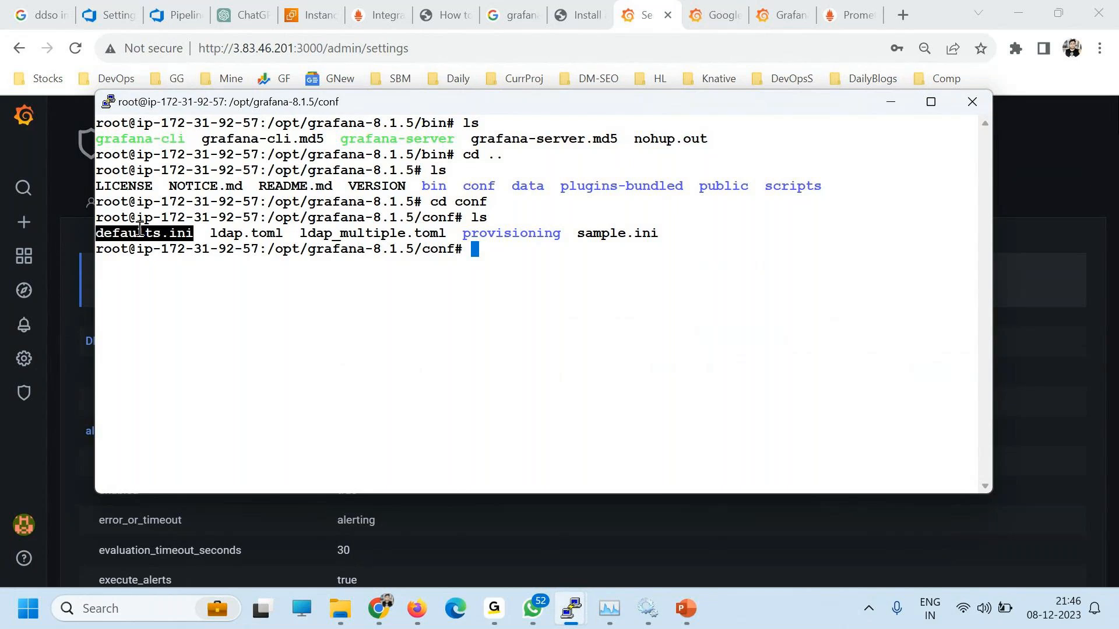
Step: Page through defaults.ini with more, checking the instance name and paths settings
type("more")
right_click(508, 408)
key("Return")
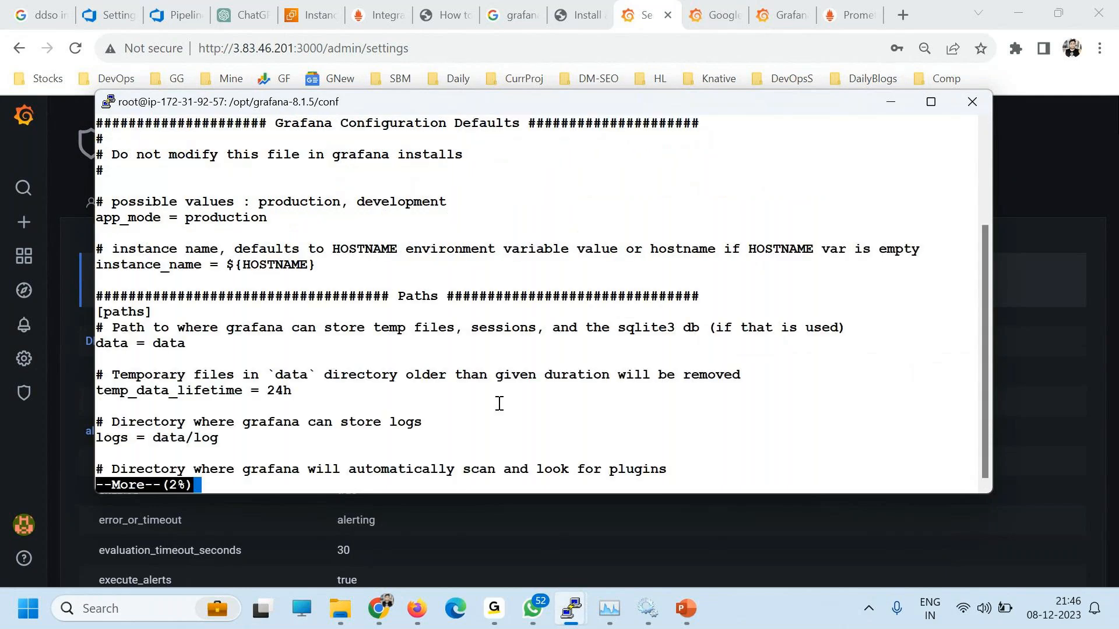
left_click_drag(267, 248, 387, 393)
key("alt+Tab")
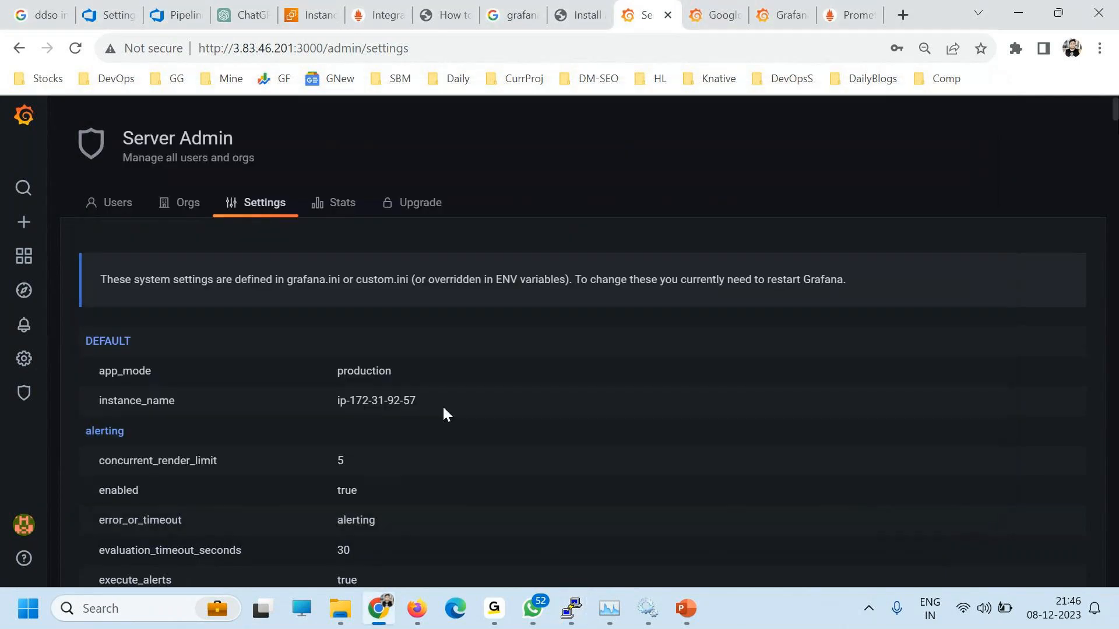
Step: Glance at server stats and organizations, then open Configuration > API keys for Main Org
left_click(334, 202)
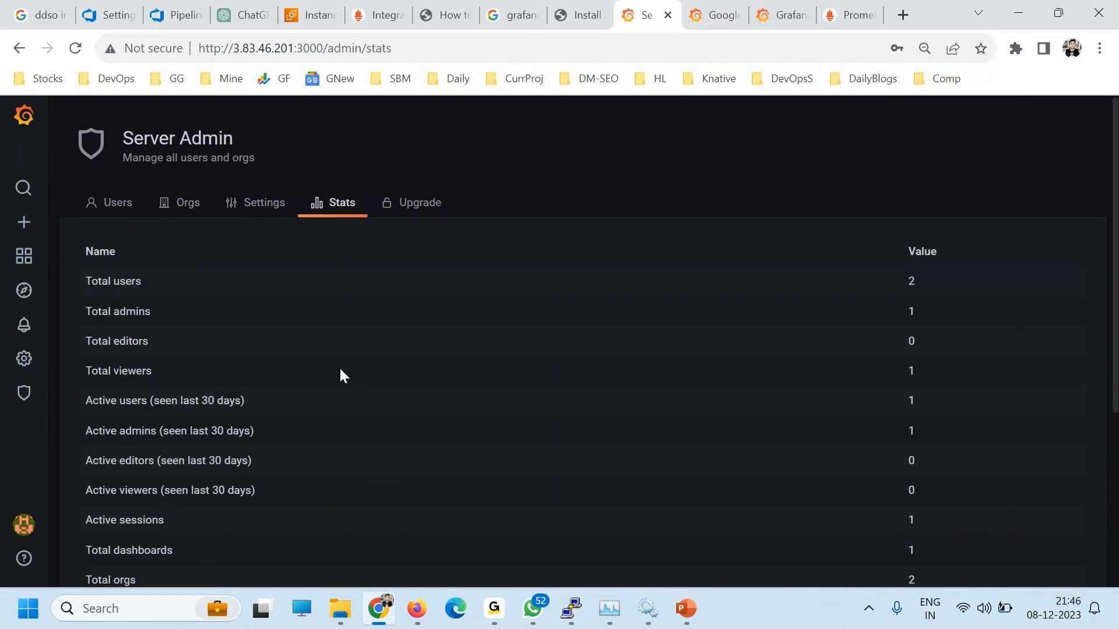
left_click(182, 203)
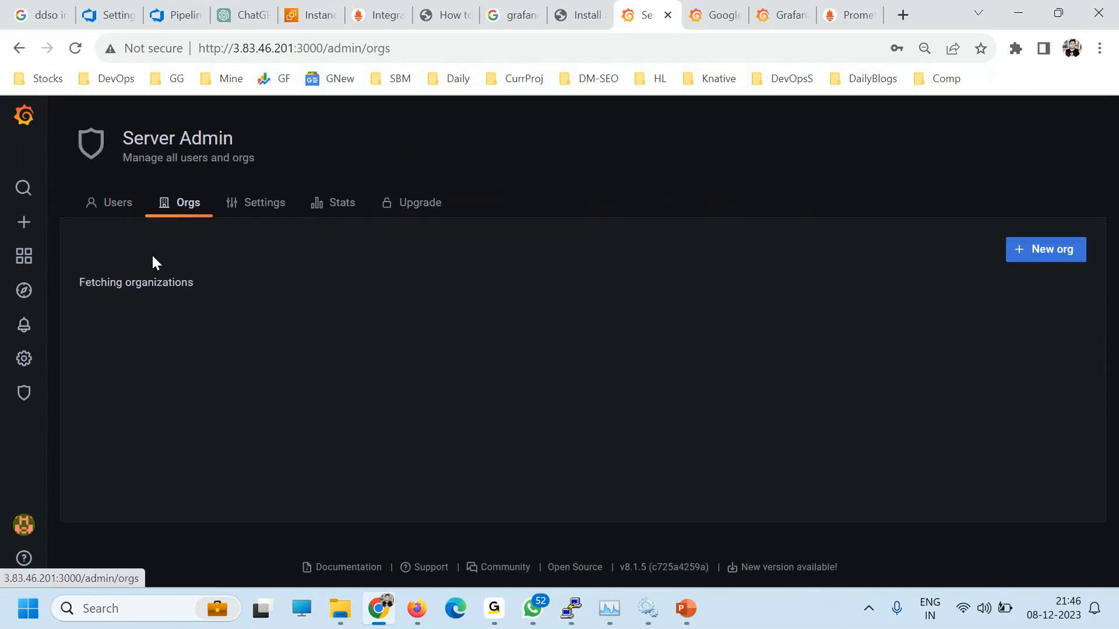
mouse_move(24, 358)
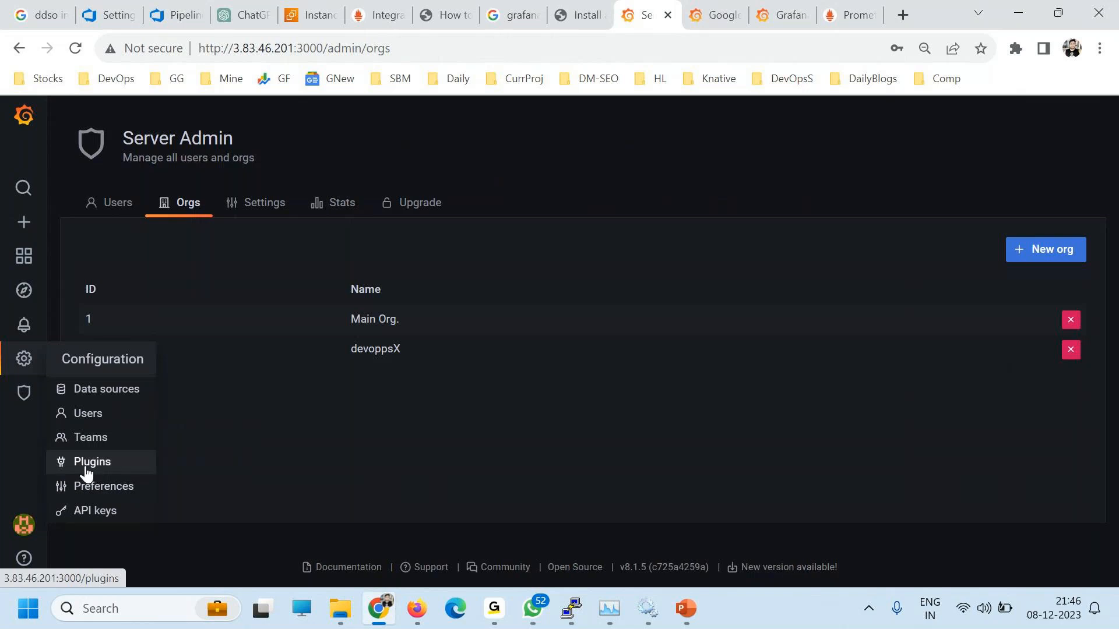
left_click(94, 514)
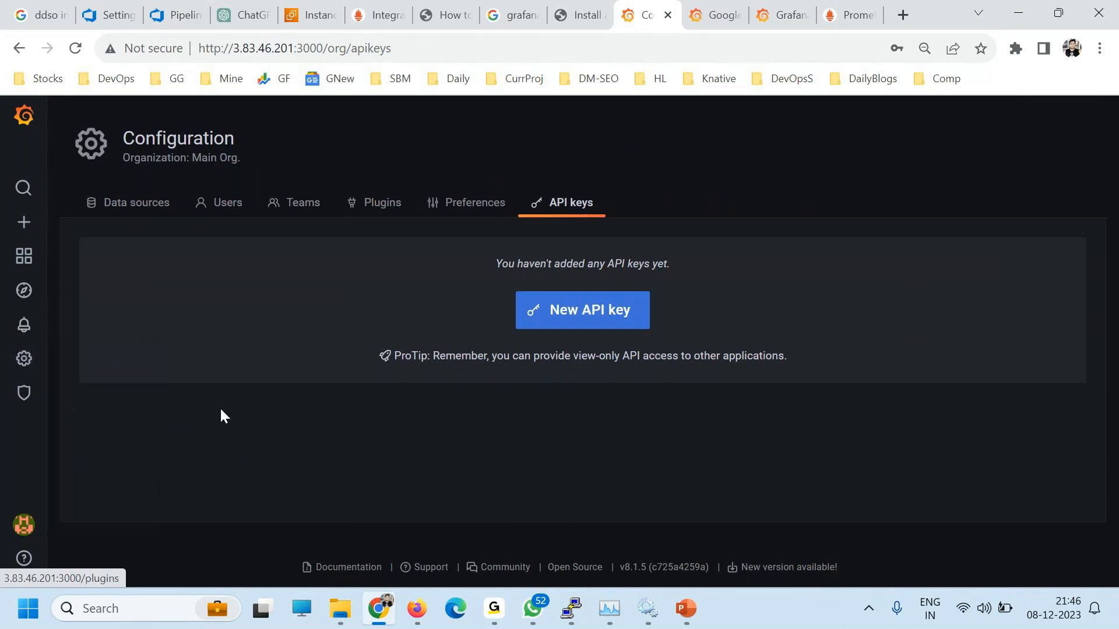
Step: Mark the server address in the URL, then add a new API key named rsfes
left_click(322, 41)
left_click(320, 47)
left_click_drag(329, 48, 133, 54)
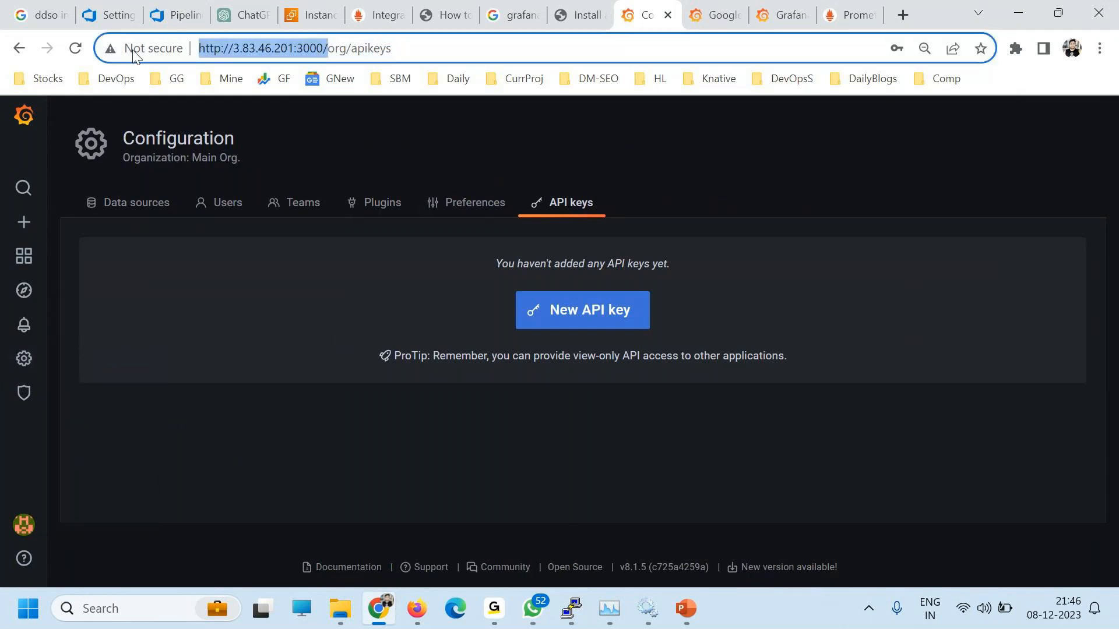
left_click(573, 305)
left_click(252, 294)
type("rsfes")
left_click(689, 293)
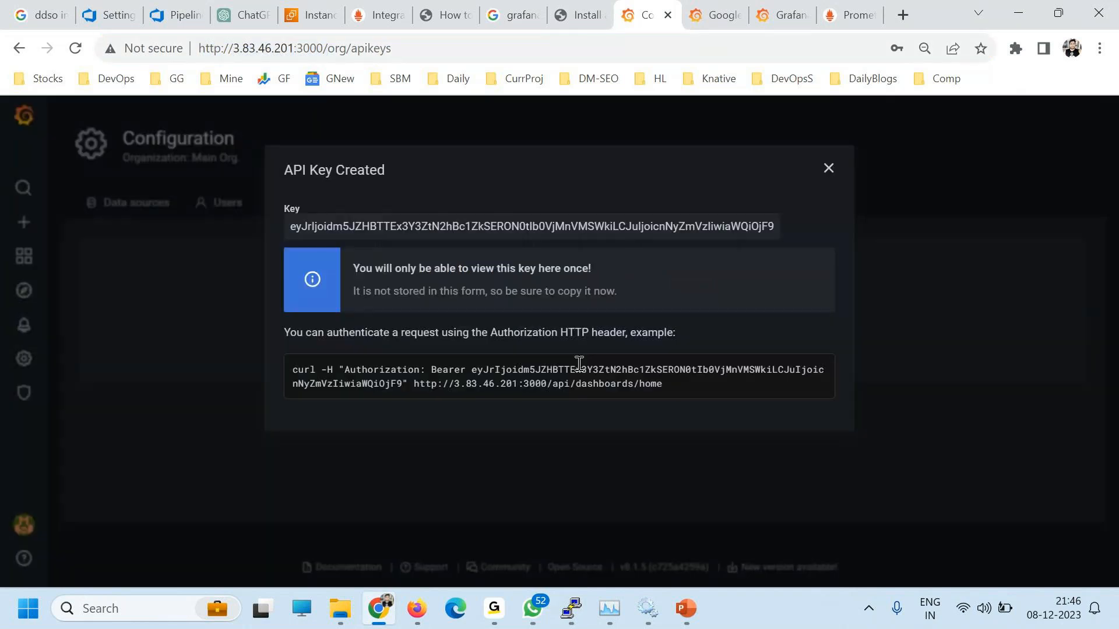
Step: Examine the generated key and the curl Authorization example in the key-created dialog
left_click_drag(292, 369, 491, 384)
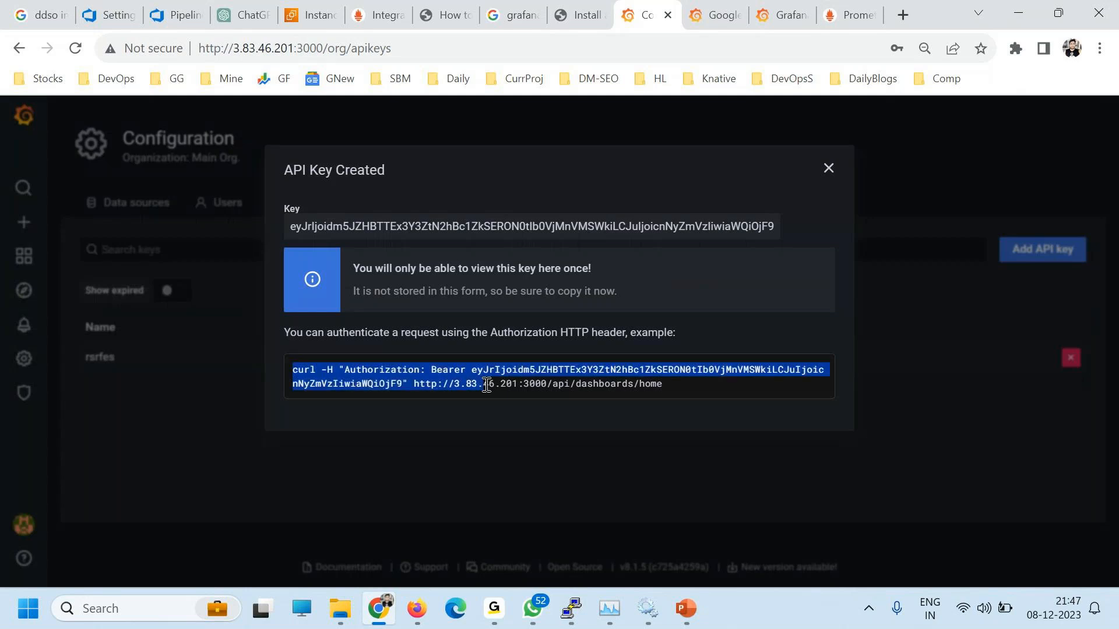
left_click_drag(751, 226, 333, 227)
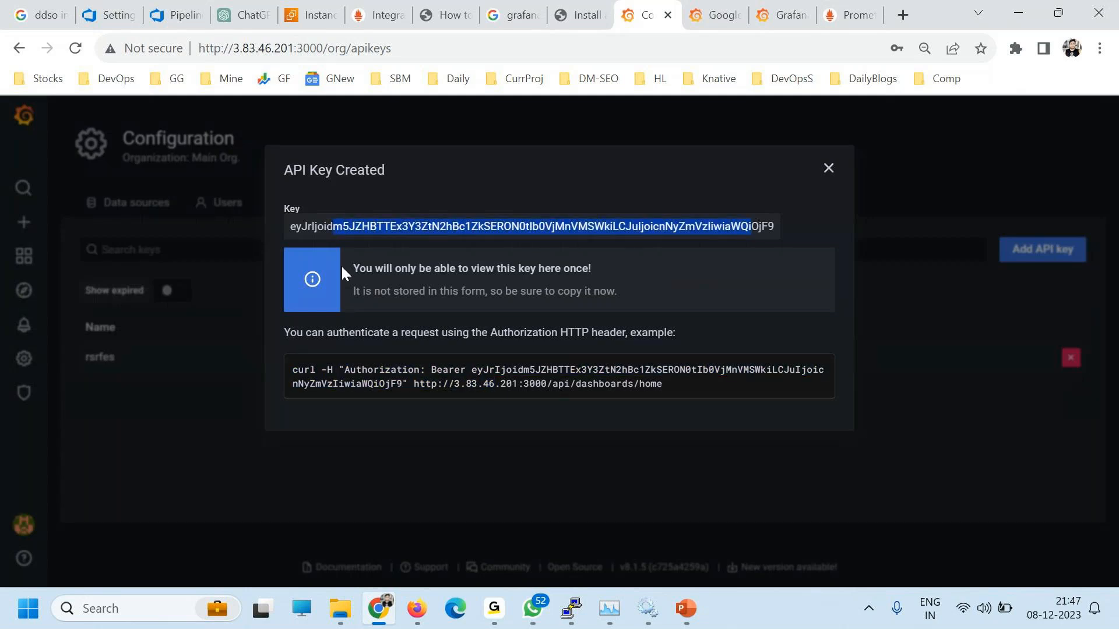
left_click_drag(295, 370, 696, 386)
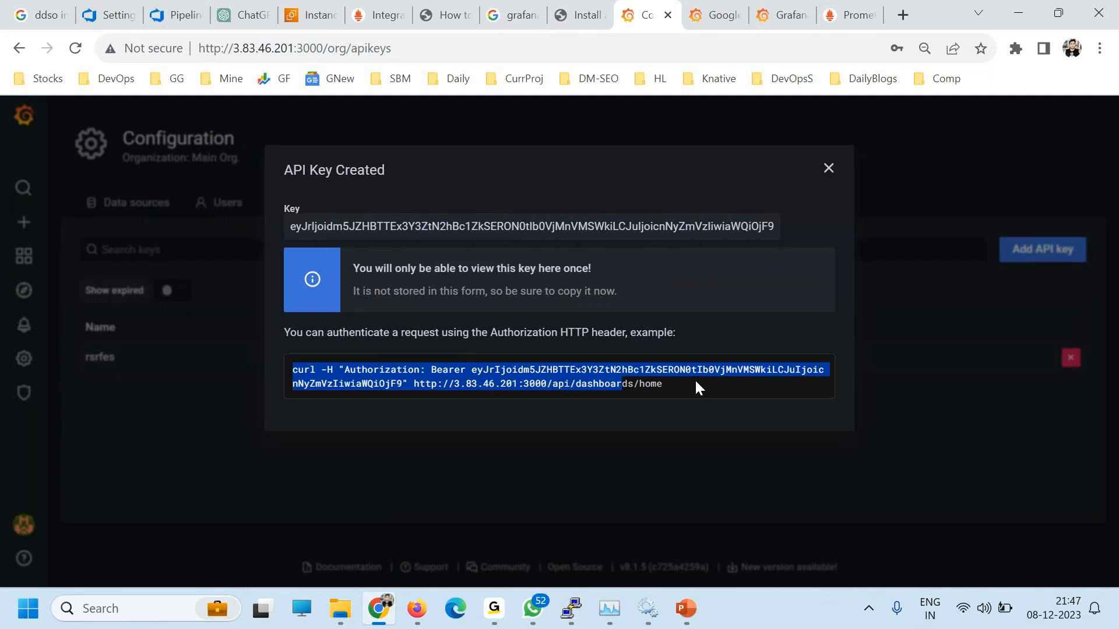
left_click(402, 382)
left_click_drag(407, 383, 662, 383)
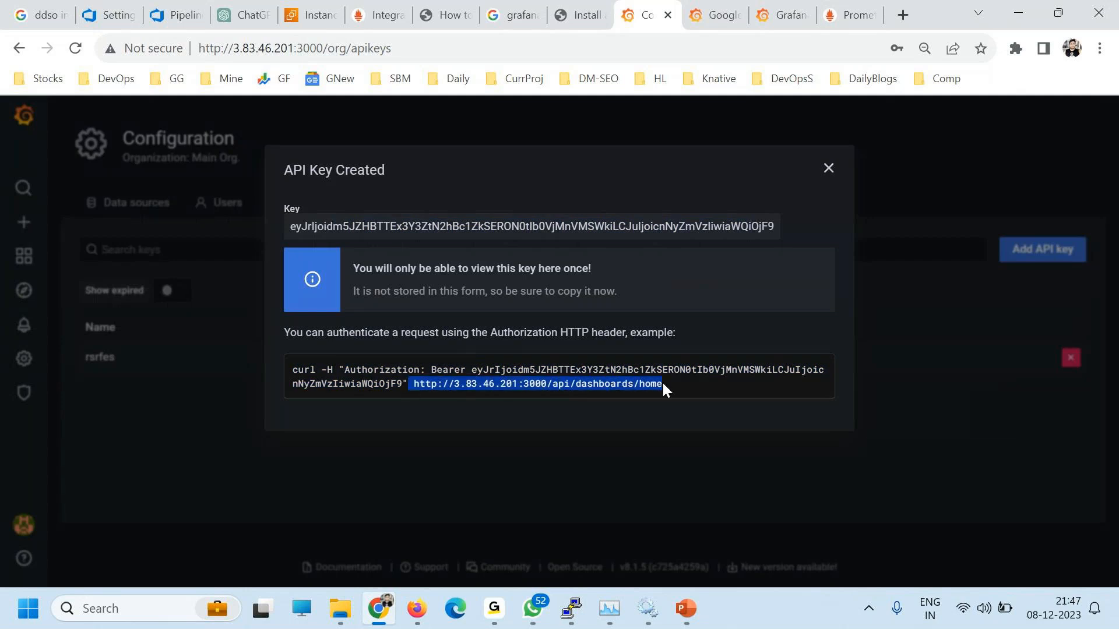
left_click_drag(472, 370, 400, 385)
left_click(565, 375)
left_click_drag(646, 384, 324, 359)
left_click(386, 386)
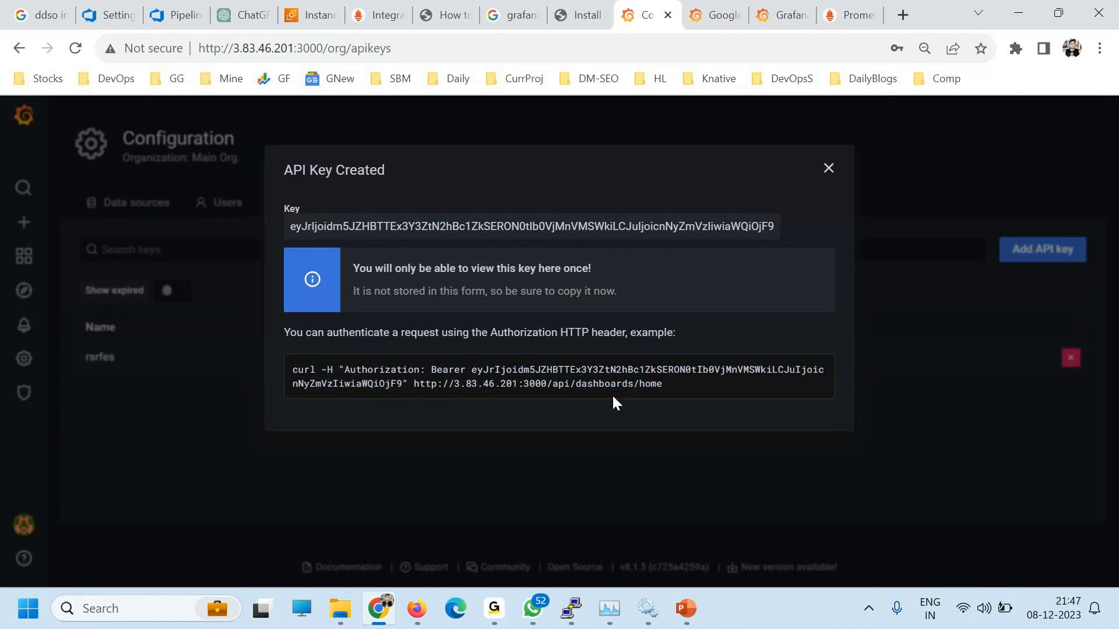
left_click_drag(612, 394, 466, 373)
left_click(499, 387)
Step: Search the web for 'grafana api' in a new browser tab
left_click(903, 14)
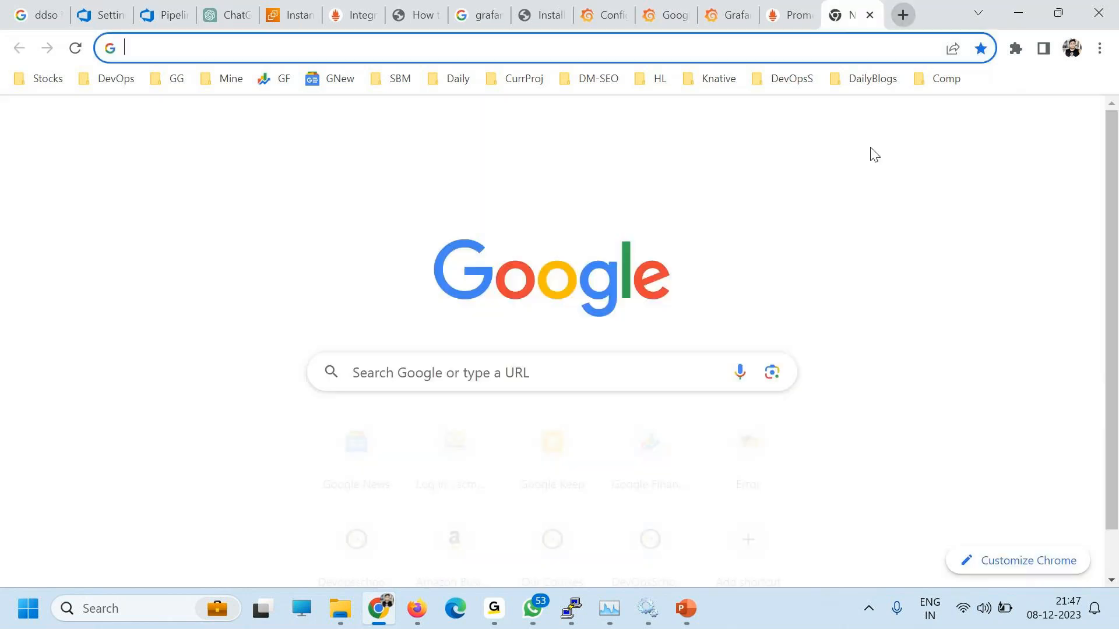
type("grafan")
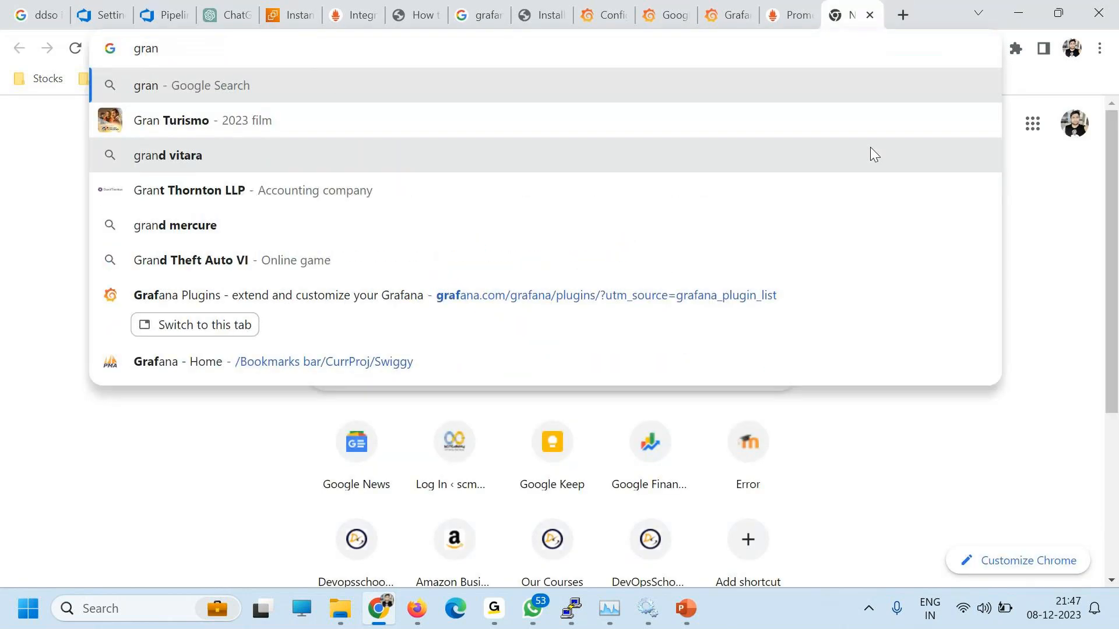
key("BackSpace")
type("fana p")
key("BackSpace")
key("BackSpace")
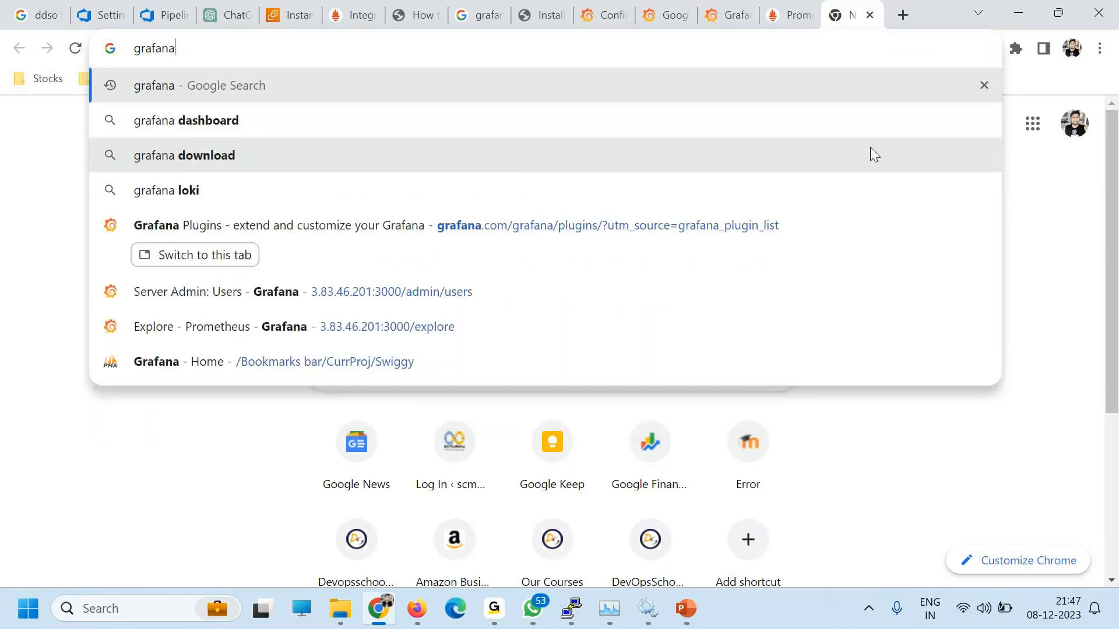
type("a[")
key("BackSpace")
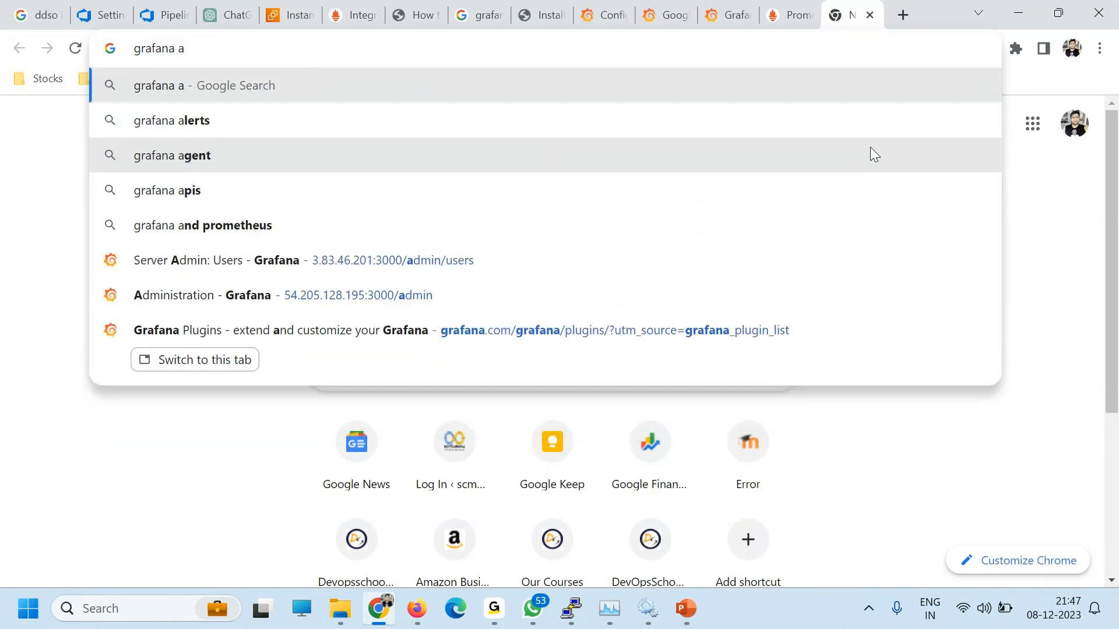
type("pi")
key("Return")
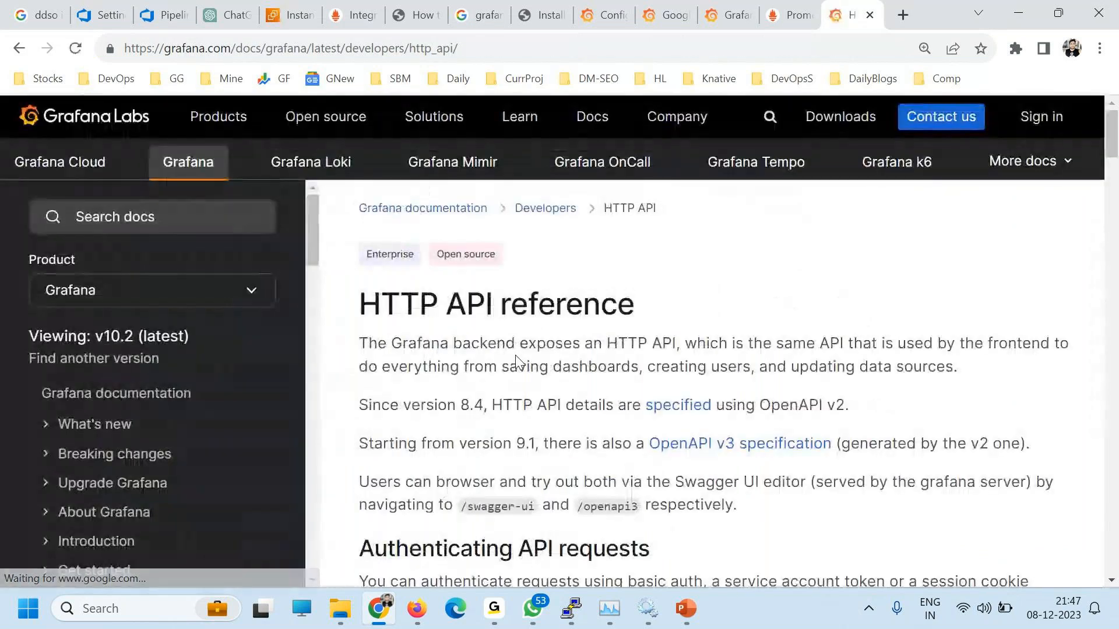
Step: Read the HTTP API authentication docs, then close the API key dialog in Grafana
scroll(278, 429, "down", 4)
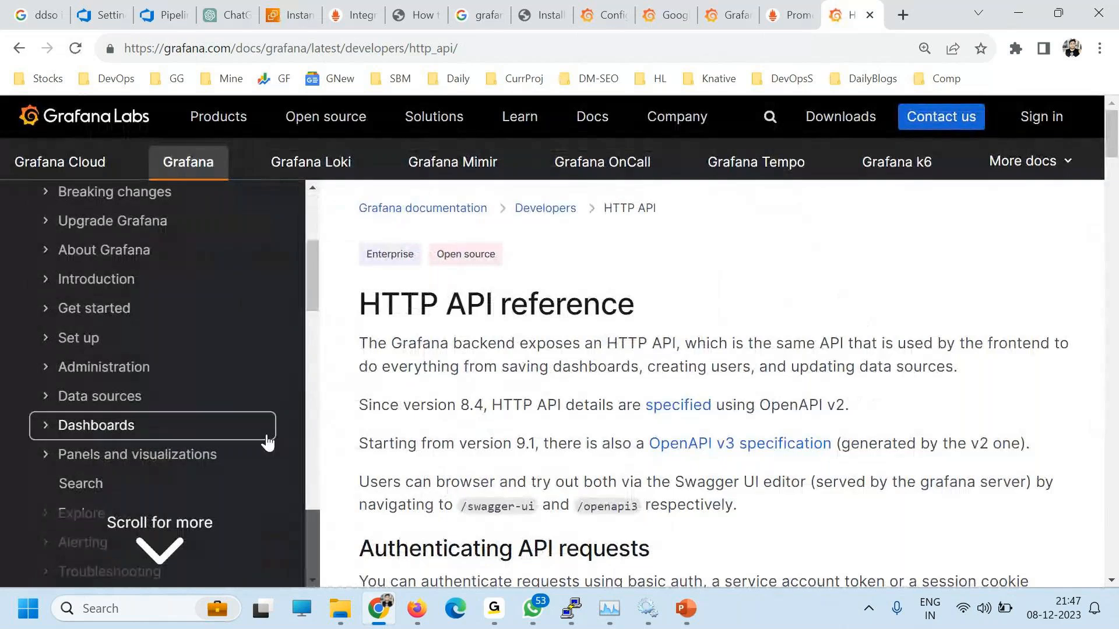
scroll(660, 402, "down", 12)
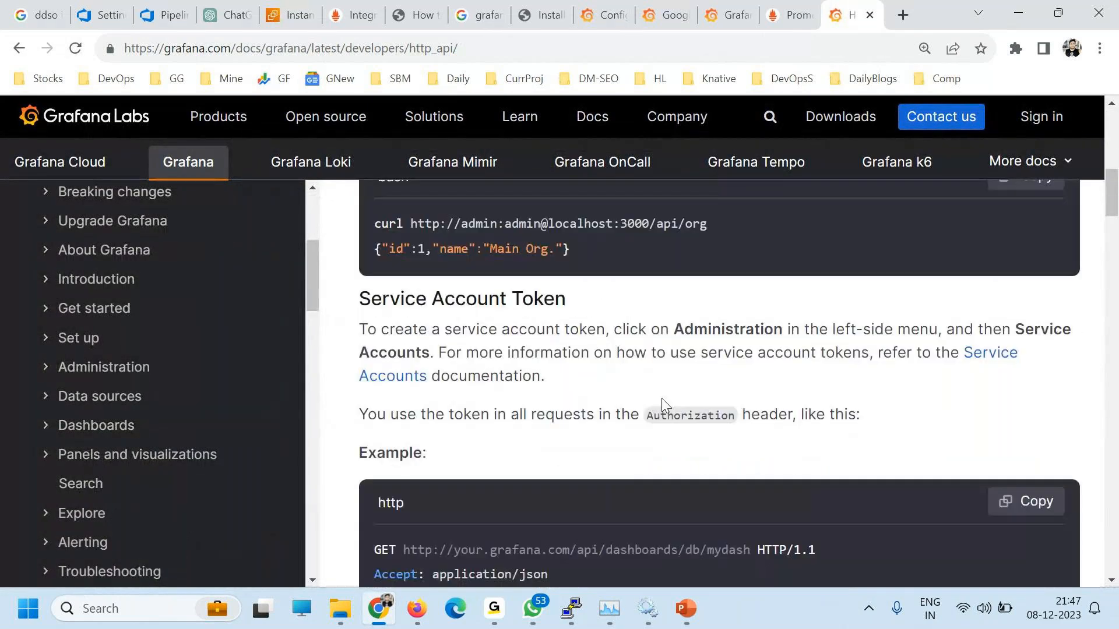
left_click_drag(390, 226, 563, 250)
scroll(581, 367, "up", 1)
scroll(615, 399, "down", 3)
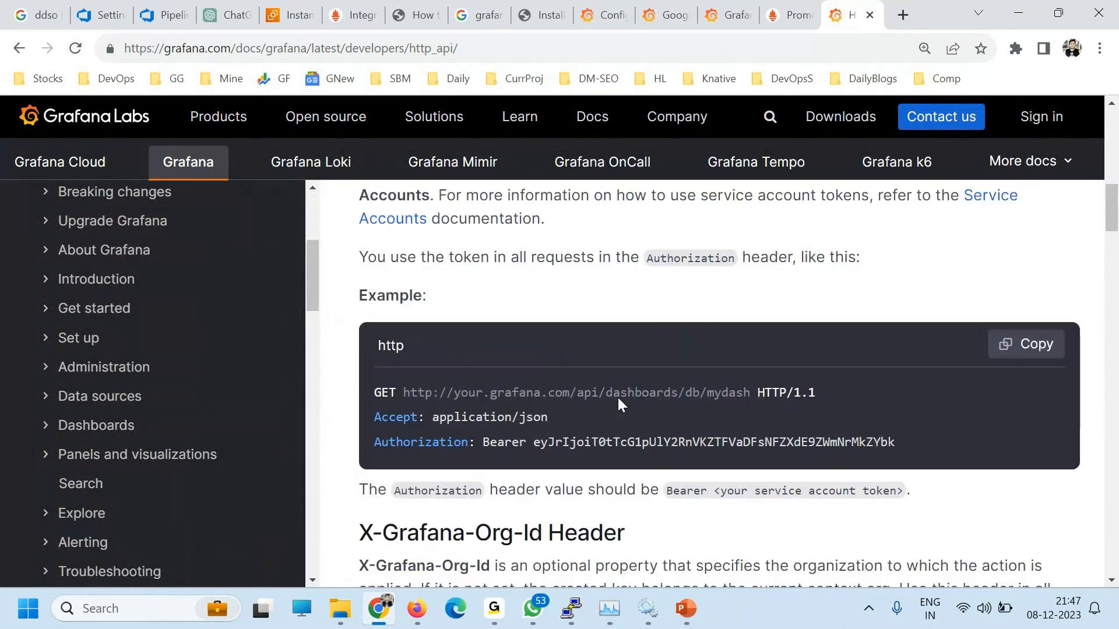
left_click_drag(404, 376, 541, 421)
scroll(559, 431, "down", 4)
left_click_drag(417, 383, 573, 470)
scroll(573, 470, "down", 4)
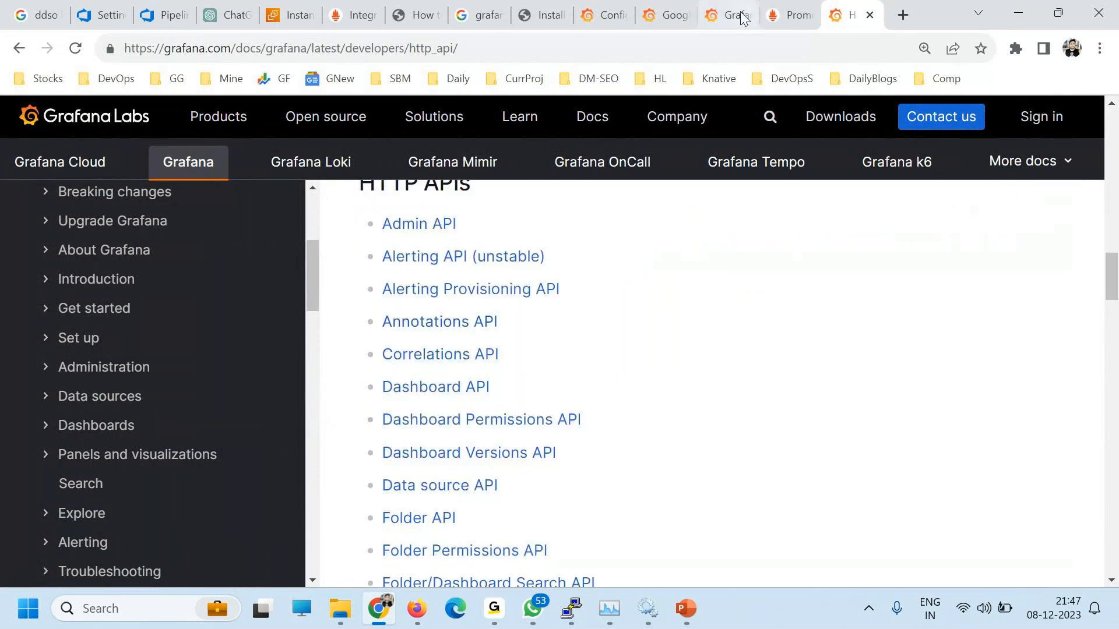
left_click(606, 15)
left_click(828, 168)
Step: Bring the browser forward, open Alerting > Alert rules, and switch to Notification channels
mouse_move(23, 258)
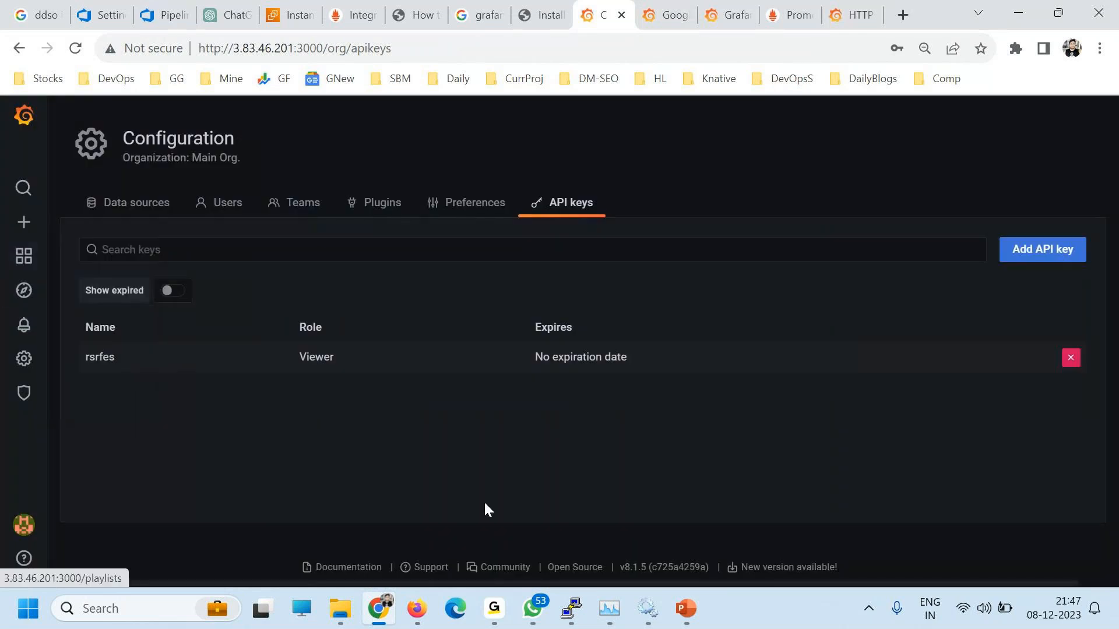
mouse_move(493, 608)
left_click(641, 537)
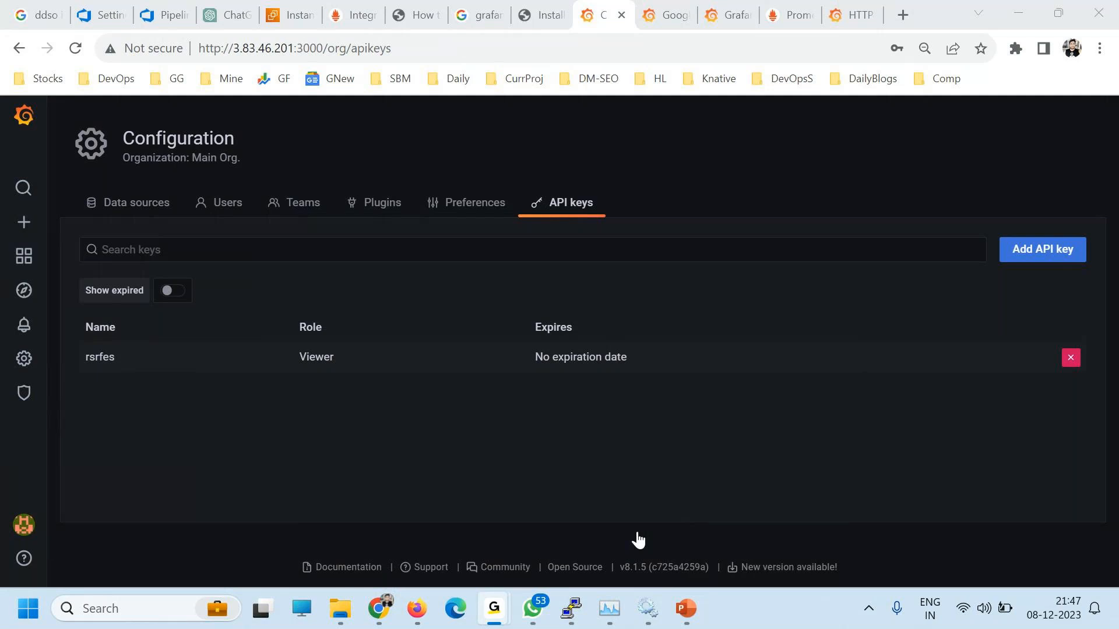
left_click(639, 541)
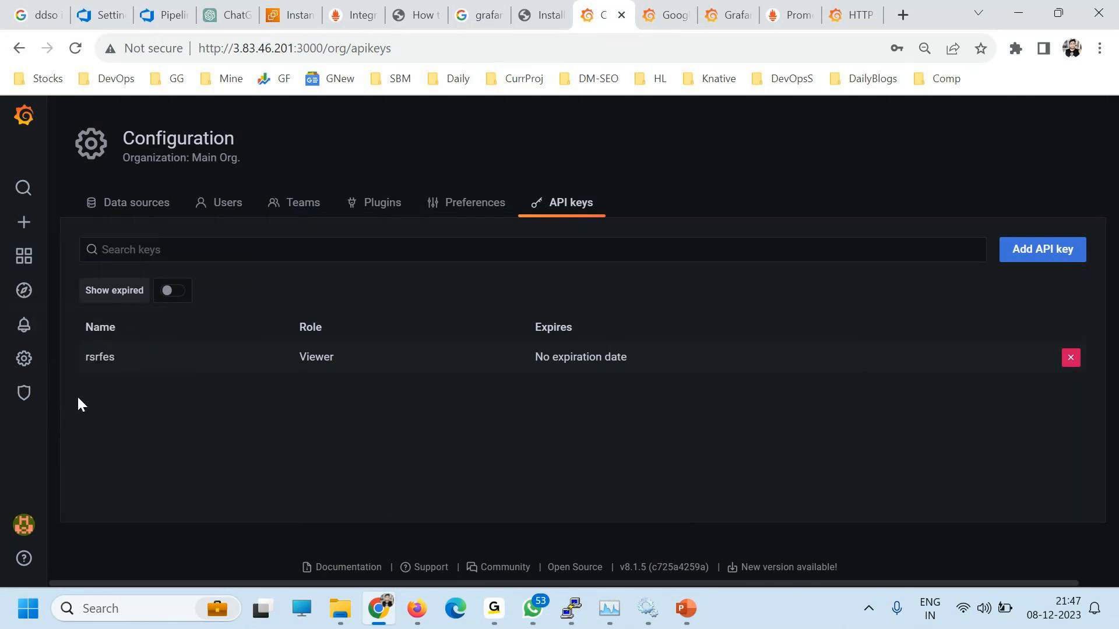
mouse_move(31, 328)
left_click(30, 328)
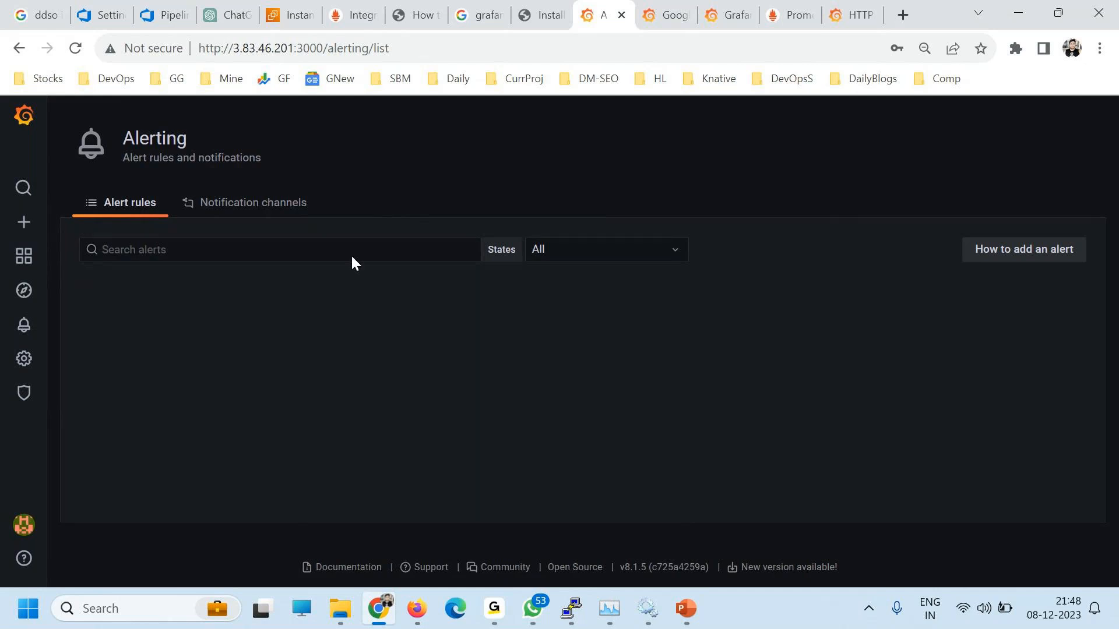
left_click(264, 205)
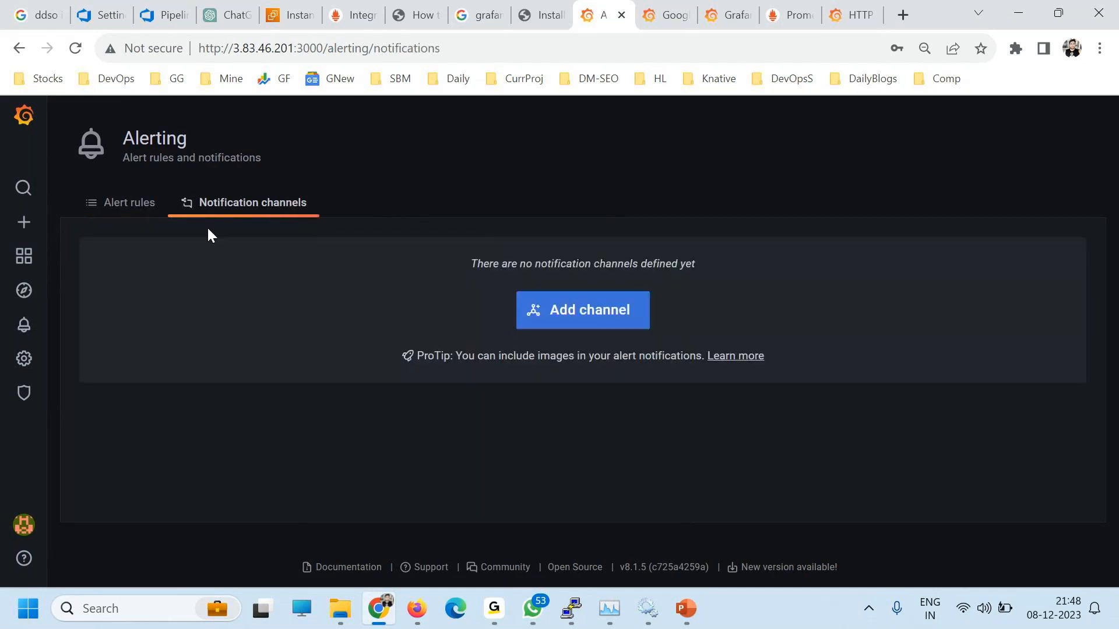
Step: Start a new notification channel named Email
left_click(143, 206)
left_click(239, 211)
left_click(577, 320)
left_click(167, 303)
type("Email")
key("ctrl+a")
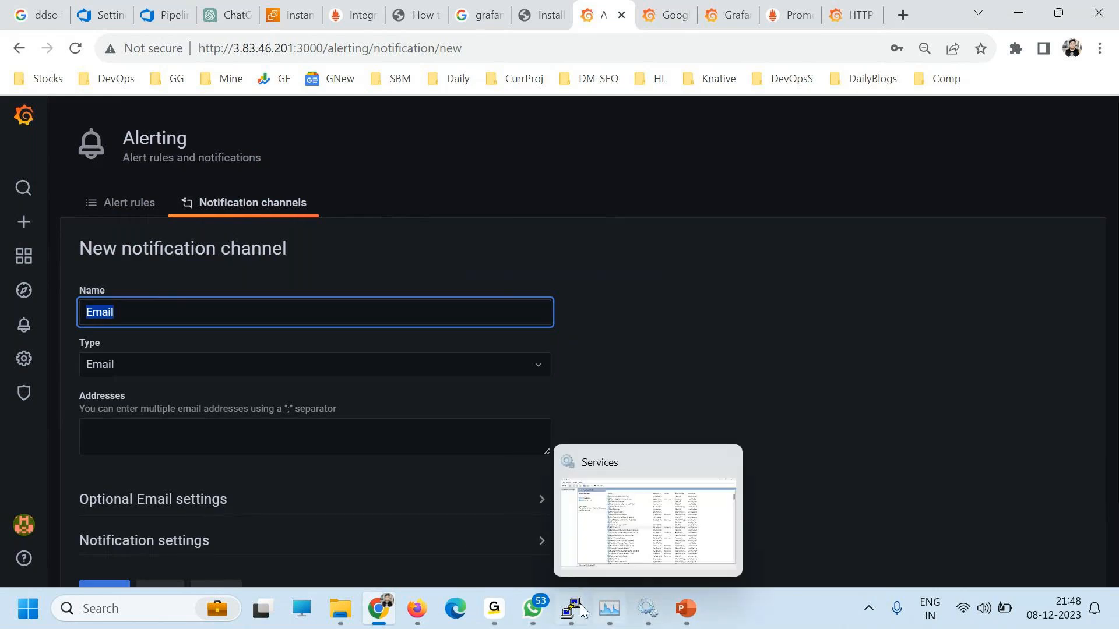
Step: List the Grafana config folder files in the terminal and pick out ldap.toml
left_click(580, 589)
left_click(816, 530)
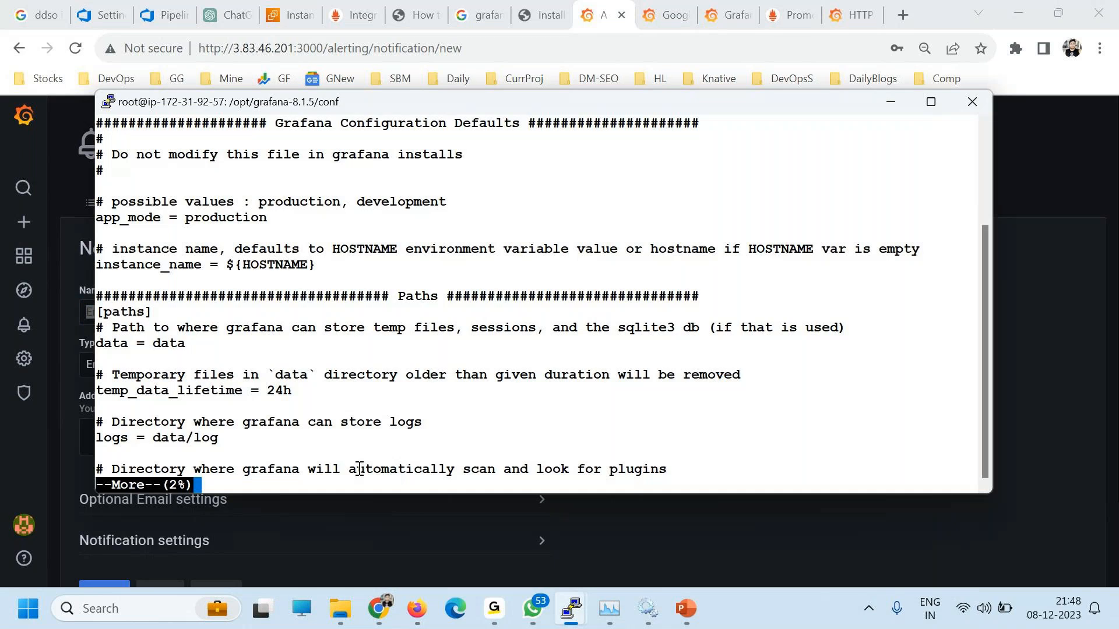
type("qls")
key("Return")
double_click(246, 471)
key("alt+Tab")
left_click(160, 365)
left_click(175, 477)
left_click(167, 428)
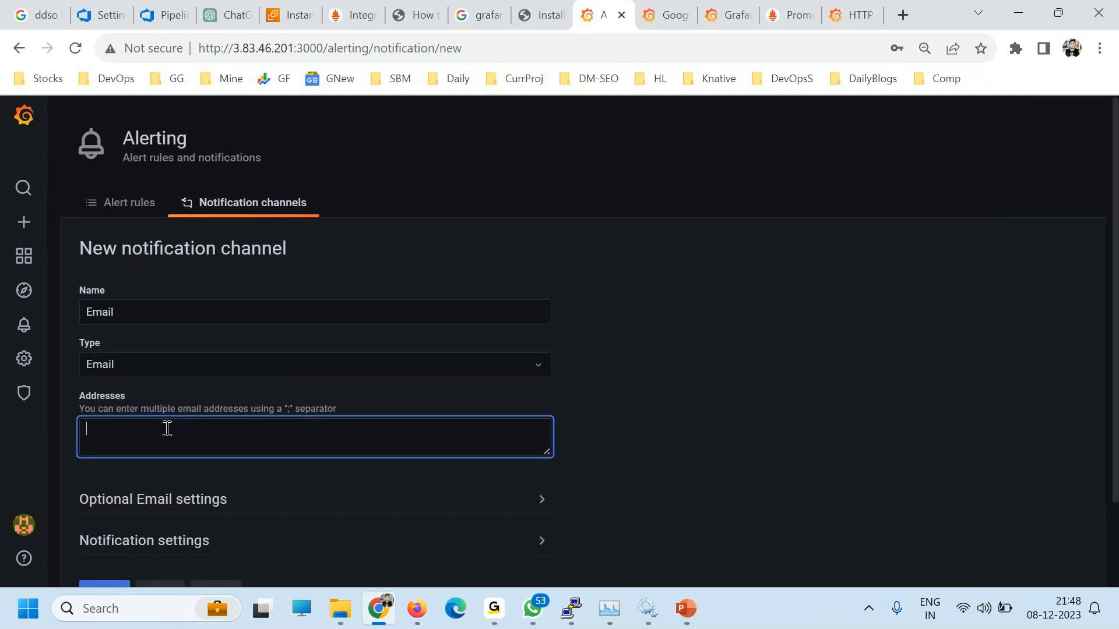
scroll(167, 428, "down", 3)
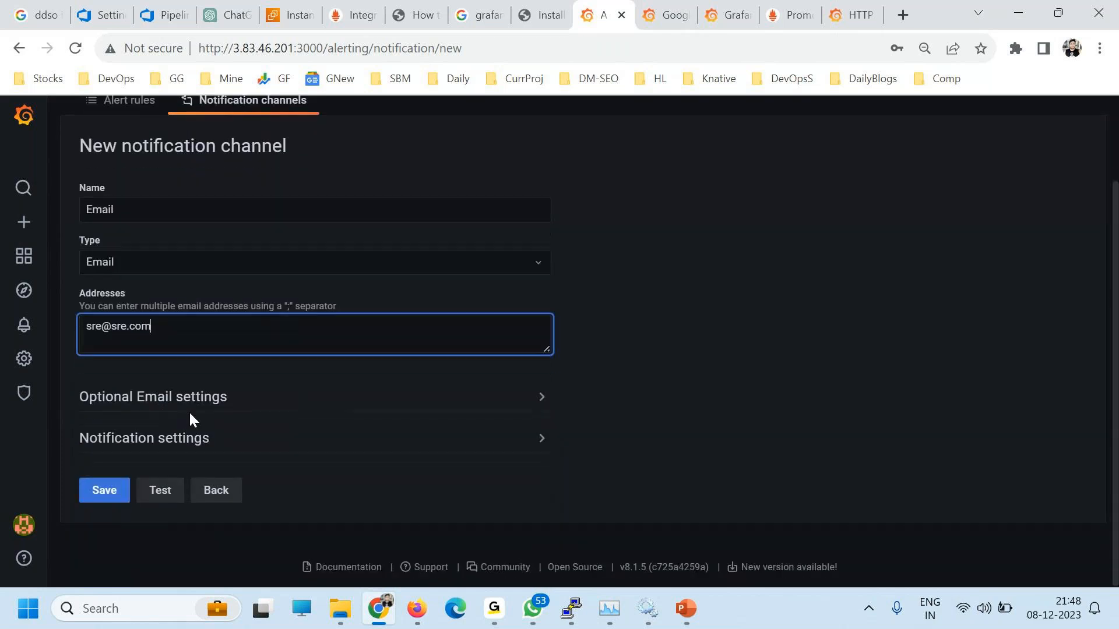
scroll(158, 441, "up", 3)
Step: Keep Email as the type, save the channel and return to the alert rules list
left_click(143, 365)
scroll(277, 415, "down", 5)
scroll(239, 466, "down", 5)
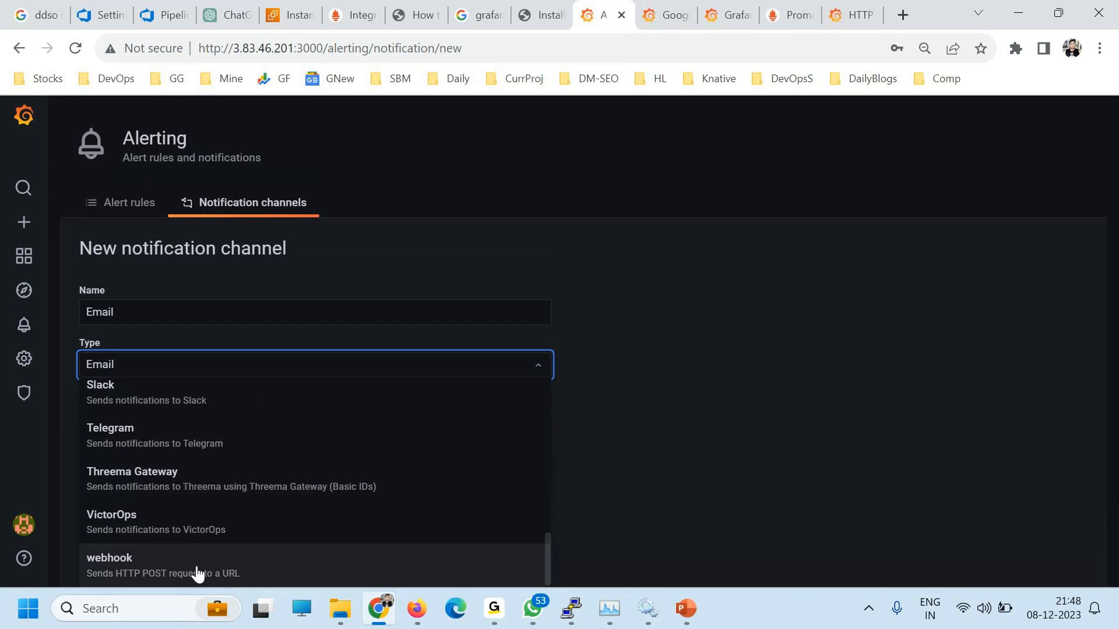
scroll(157, 526, "up", 2)
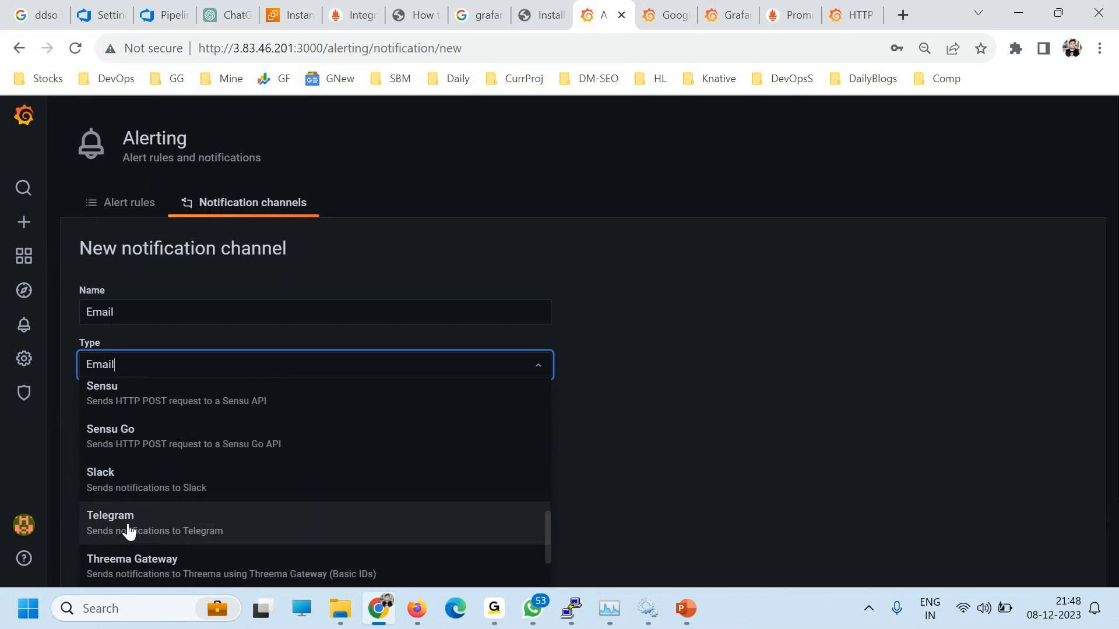
left_click(314, 353)
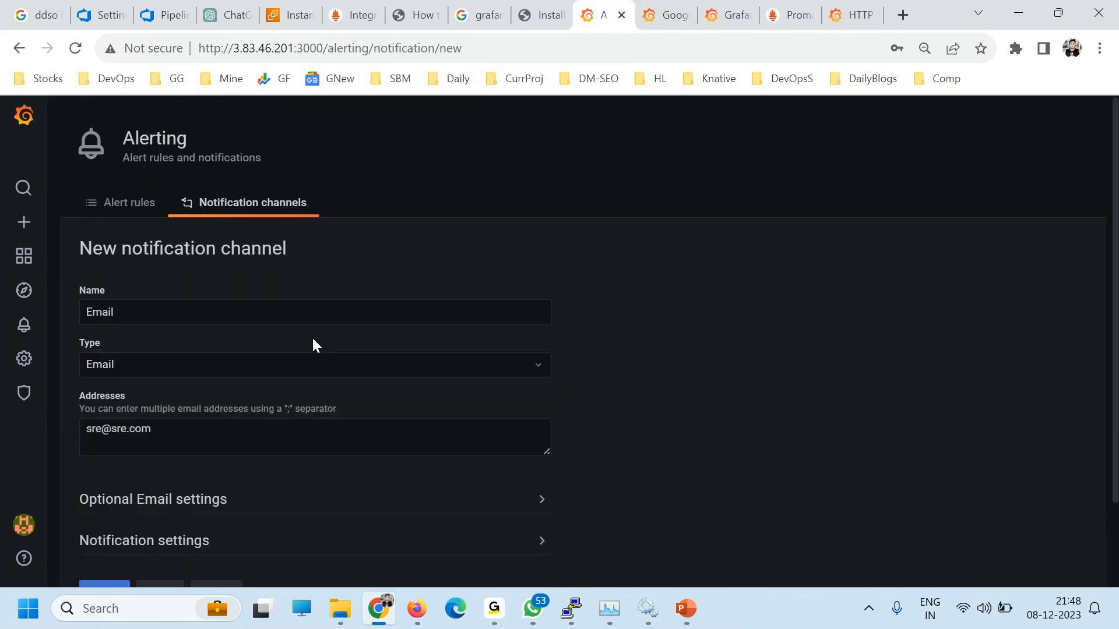
scroll(519, 464, "down", 2)
left_click(104, 490)
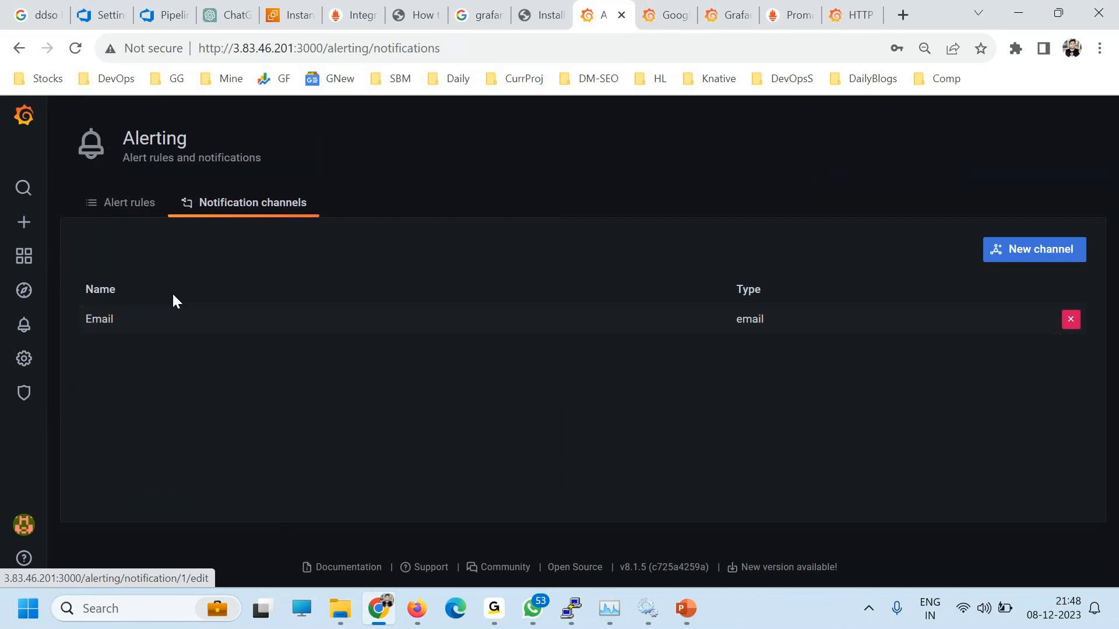
left_click(129, 204)
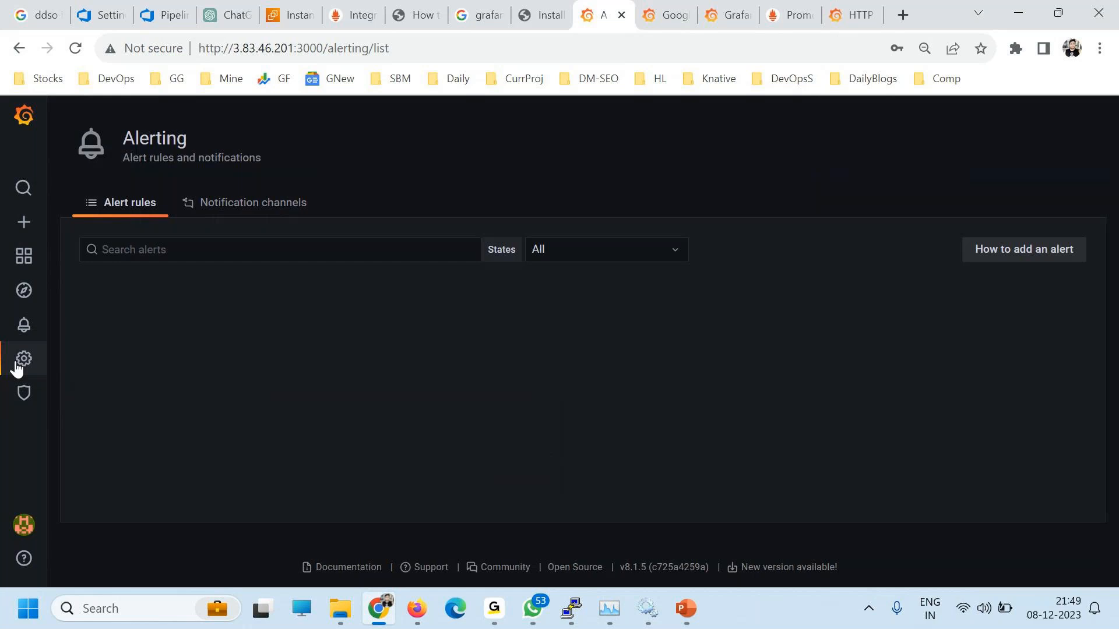
Step: Open the DevOpsSchool dashboard from folder X under Dashboards > Manage
mouse_move(27, 265)
left_click(90, 323)
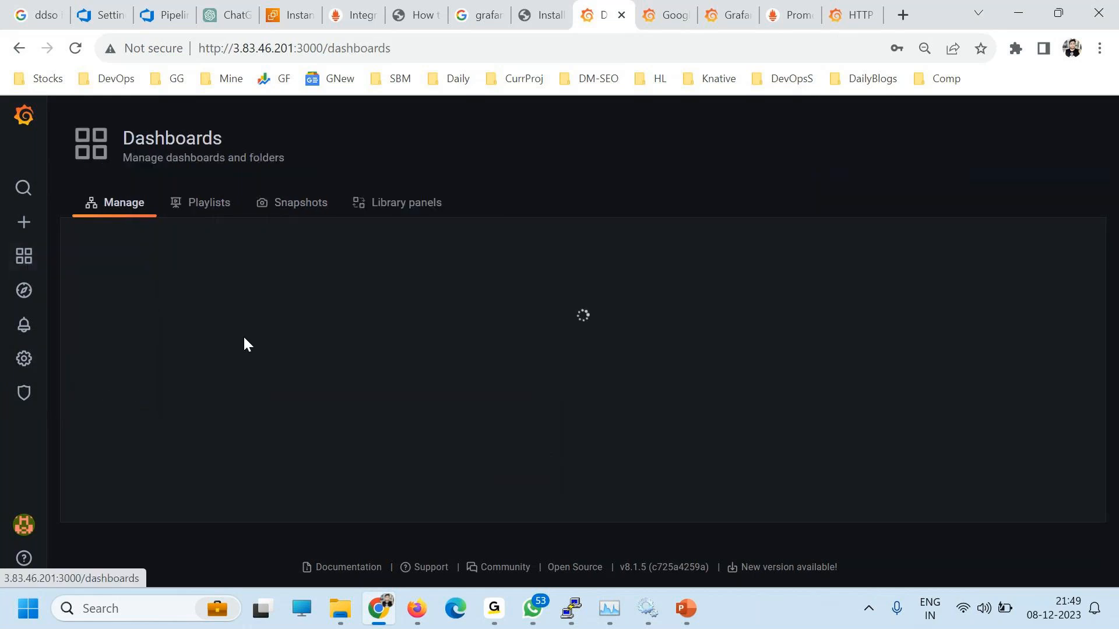
left_click(129, 355)
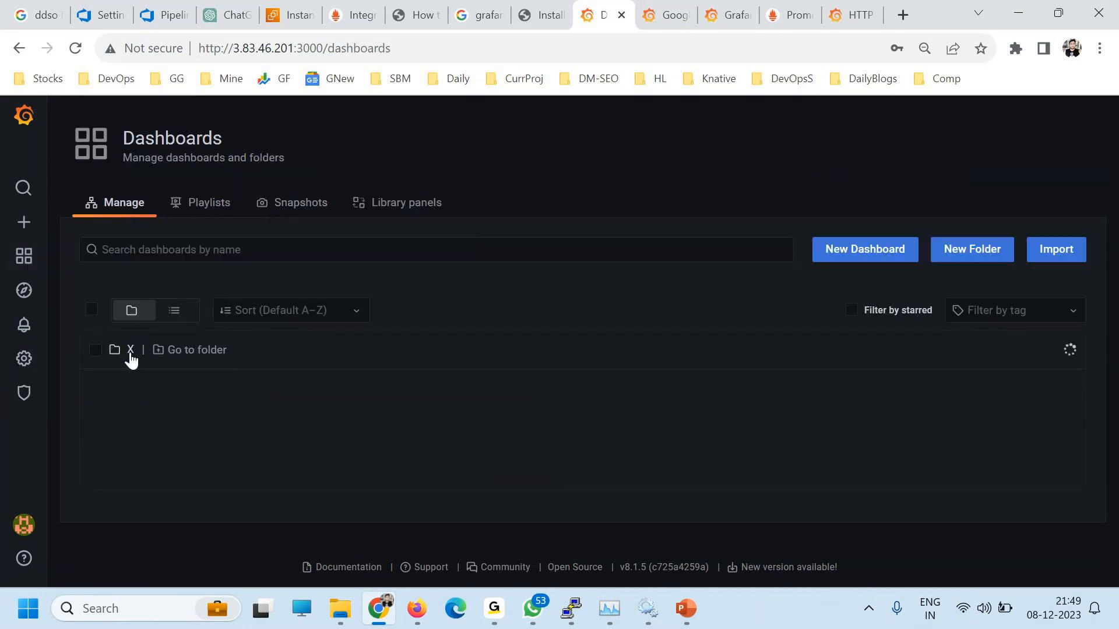
left_click(184, 385)
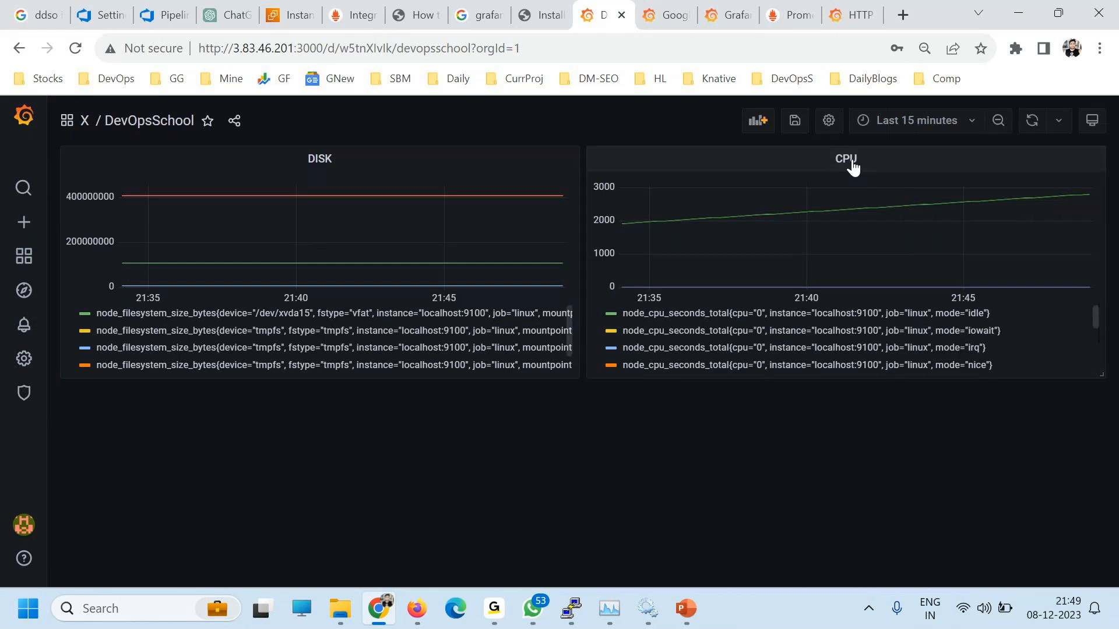
Step: Refresh the dashboard graphs and zoom the page out to 75%
left_click(1032, 123)
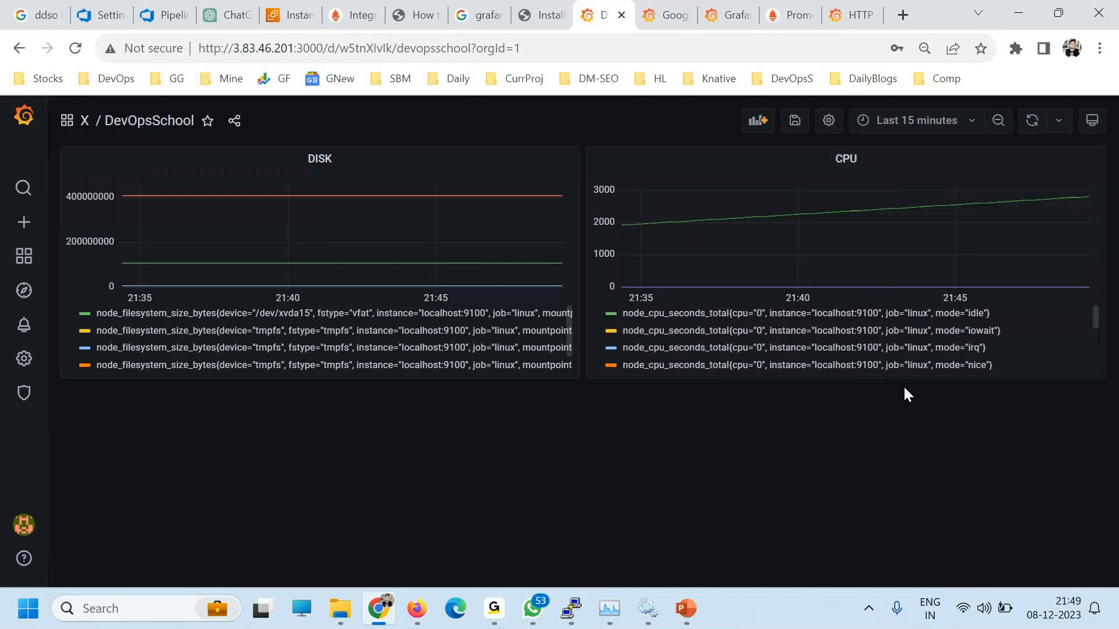
right_click(866, 158)
left_click(1019, 445)
key("ctrl+minus")
key("ctrl+minus")
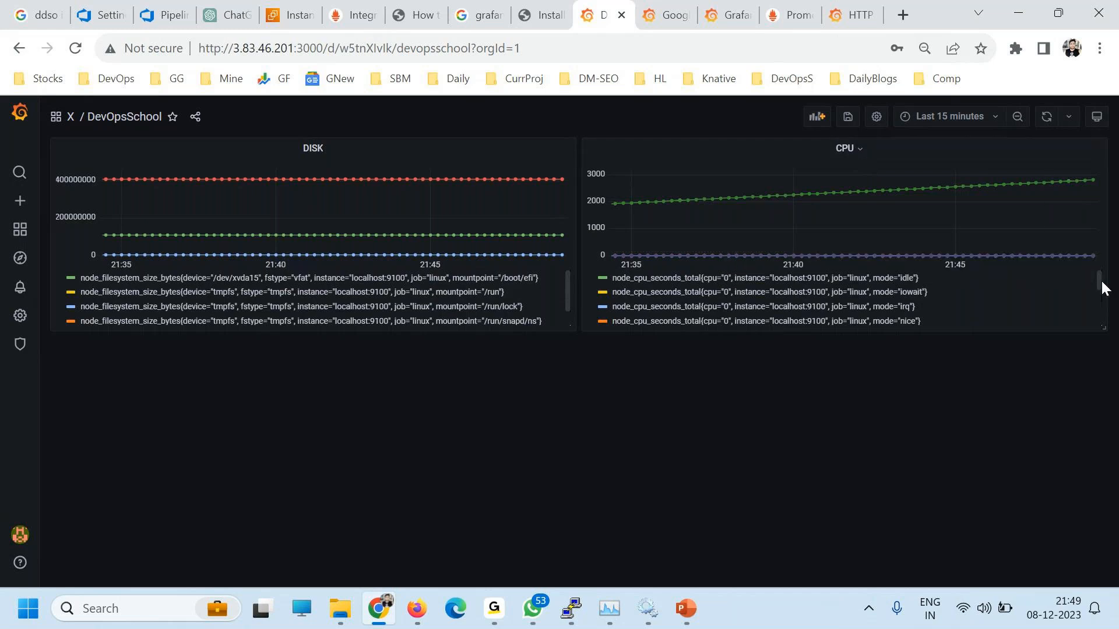
left_click_drag(1098, 282, 1098, 314)
left_click(951, 140)
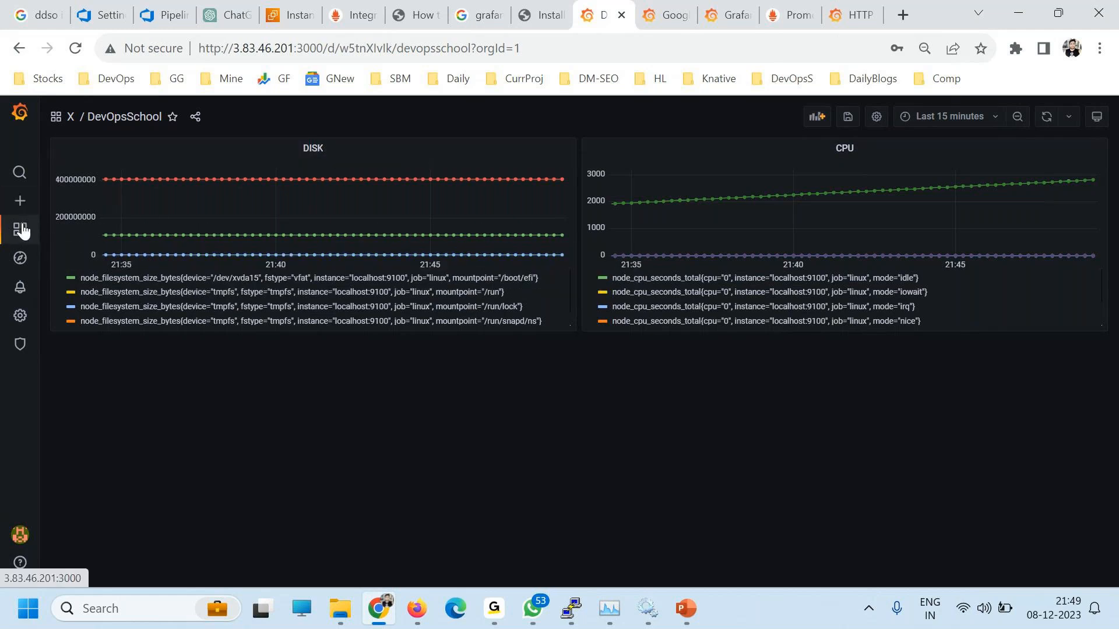
Step: Reopen the DevOpsSchool dashboard from folder X
mouse_move(19, 213)
mouse_move(4, 233)
left_click(55, 231)
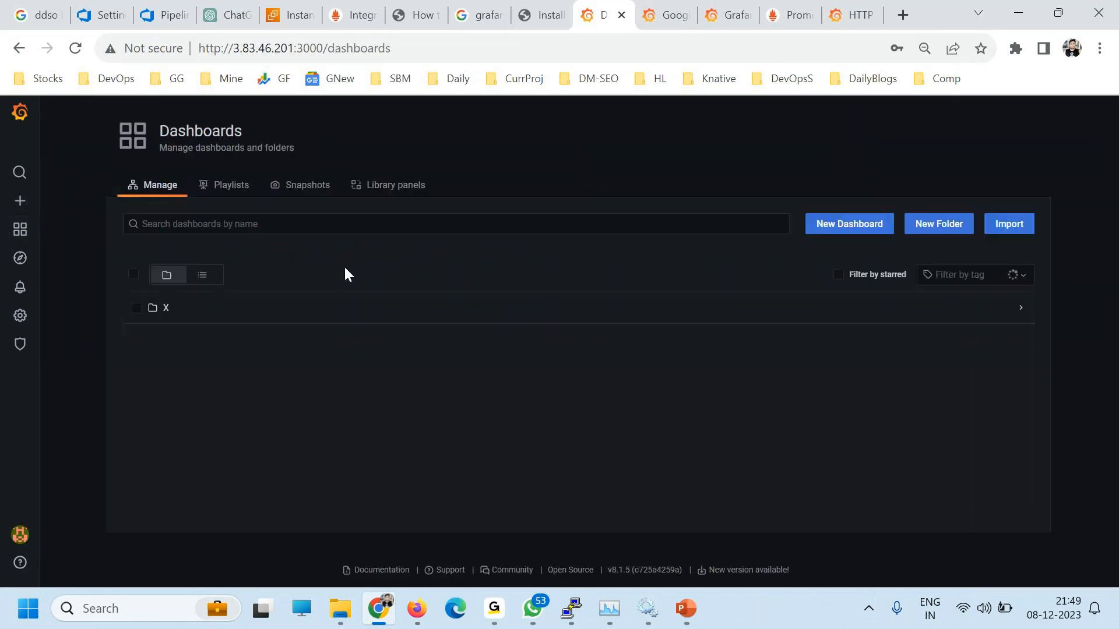
left_click(166, 310)
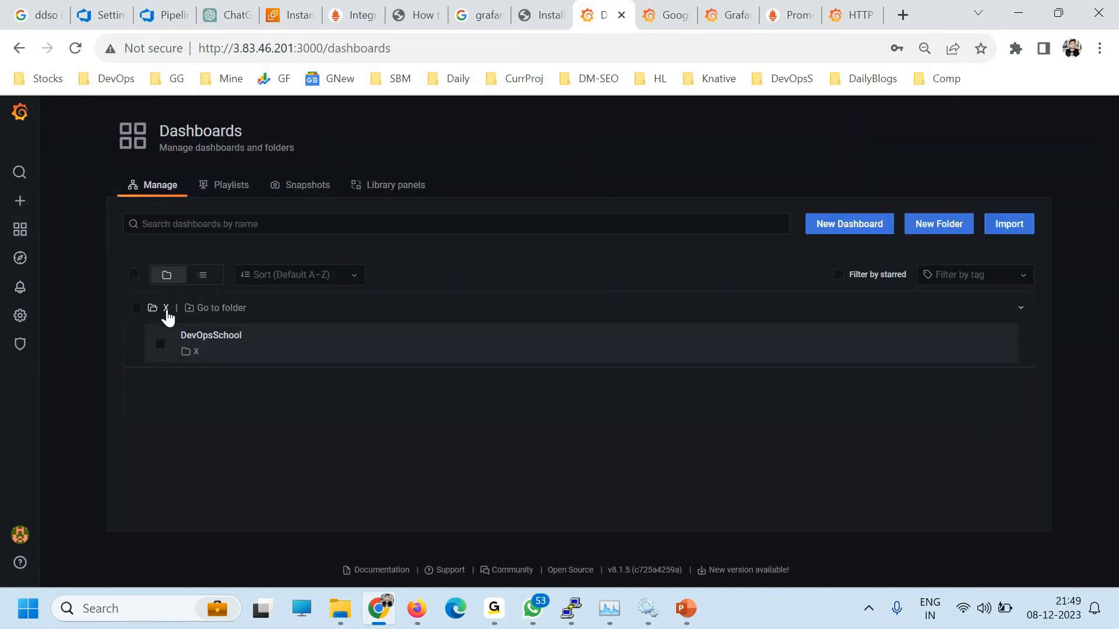
left_click(201, 355)
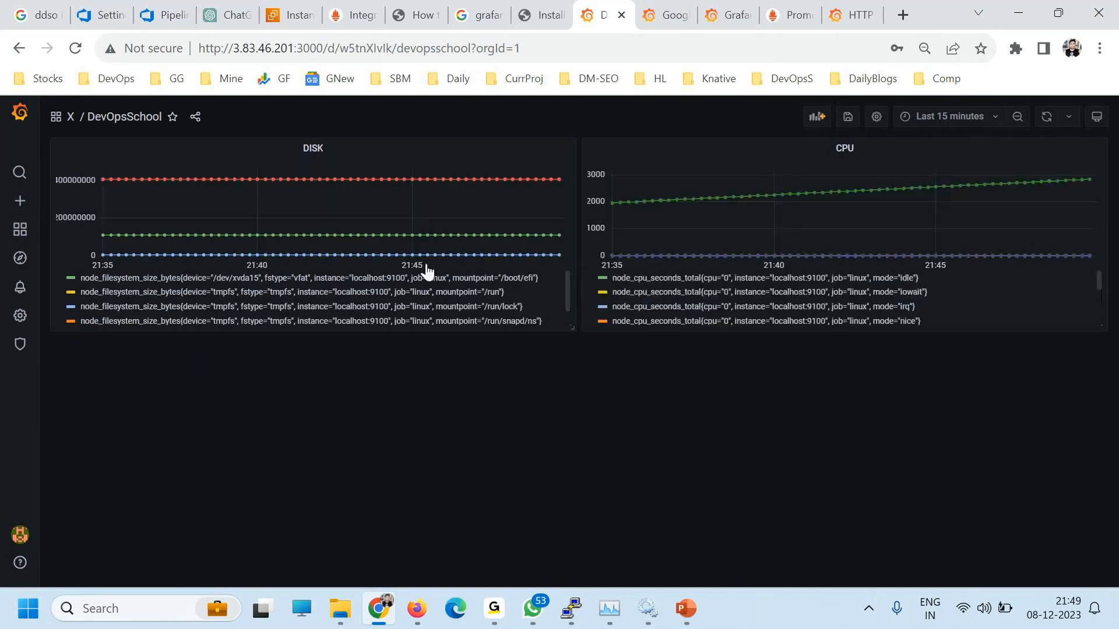
Step: Settle the page zoom at 150% and choose Edit from the DISK panel menu
left_click(330, 150)
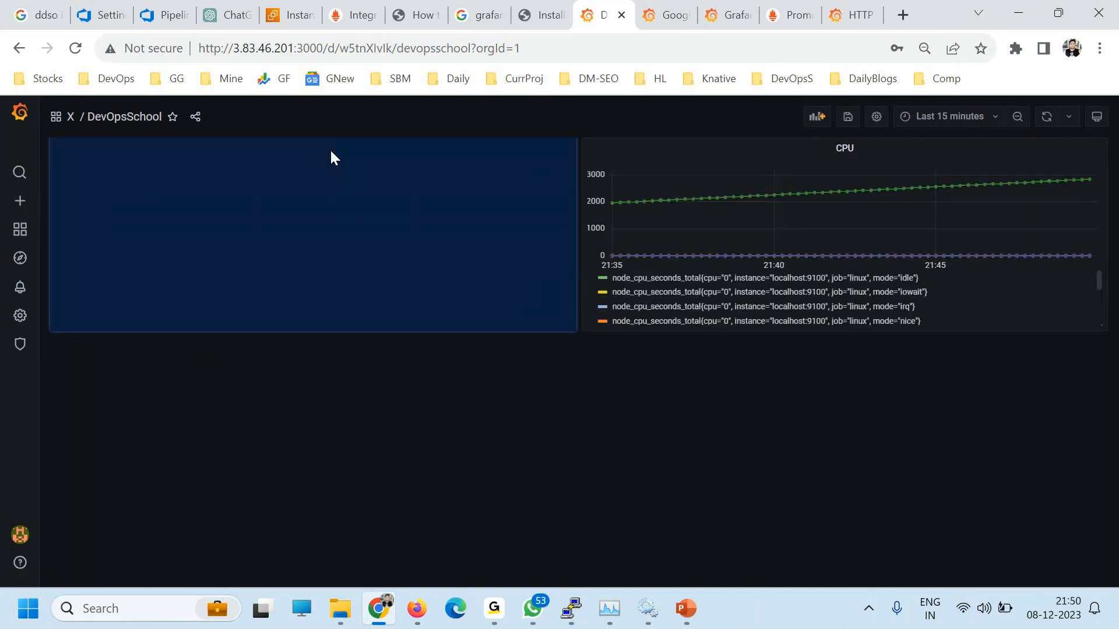
key("ctrl+minus")
key("ctrl+minus")
key("ctrl+minus")
key("ctrl+minus")
key("ctrl+minus")
key("ctrl+minus")
key("ctrl+minus")
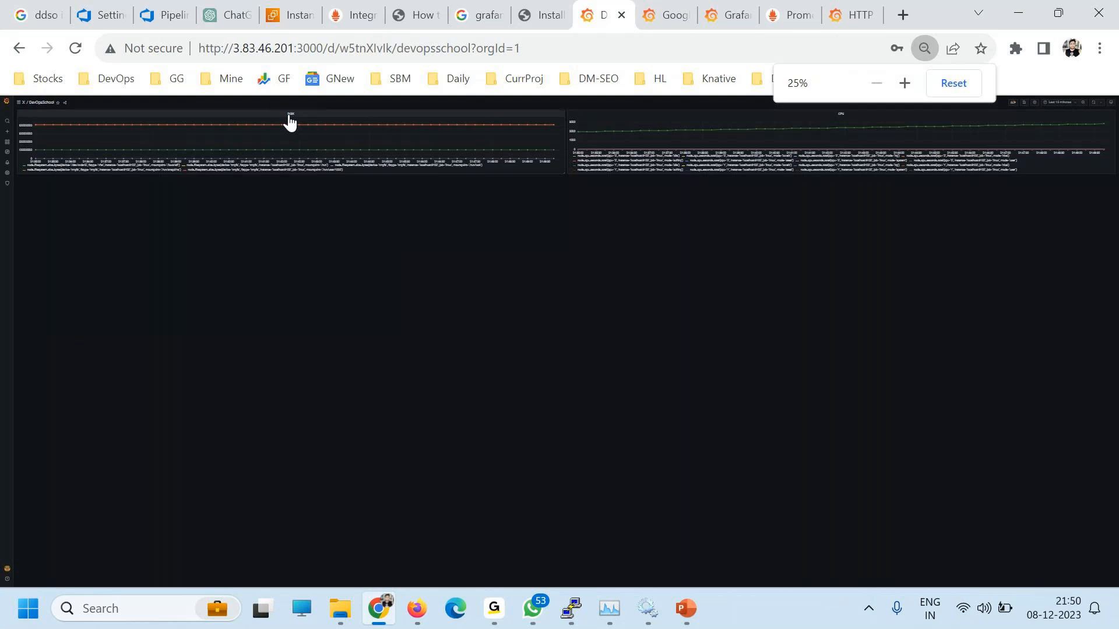
key("ctrl+plus")
key("ctrl+plus")
key("ctrl+plus")
key("ctrl+plus")
key("ctrl+plus")
key("ctrl+plus")
key("ctrl+plus")
key("ctrl+plus")
key("ctrl+plus")
key("ctrl+plus")
left_click(598, 222)
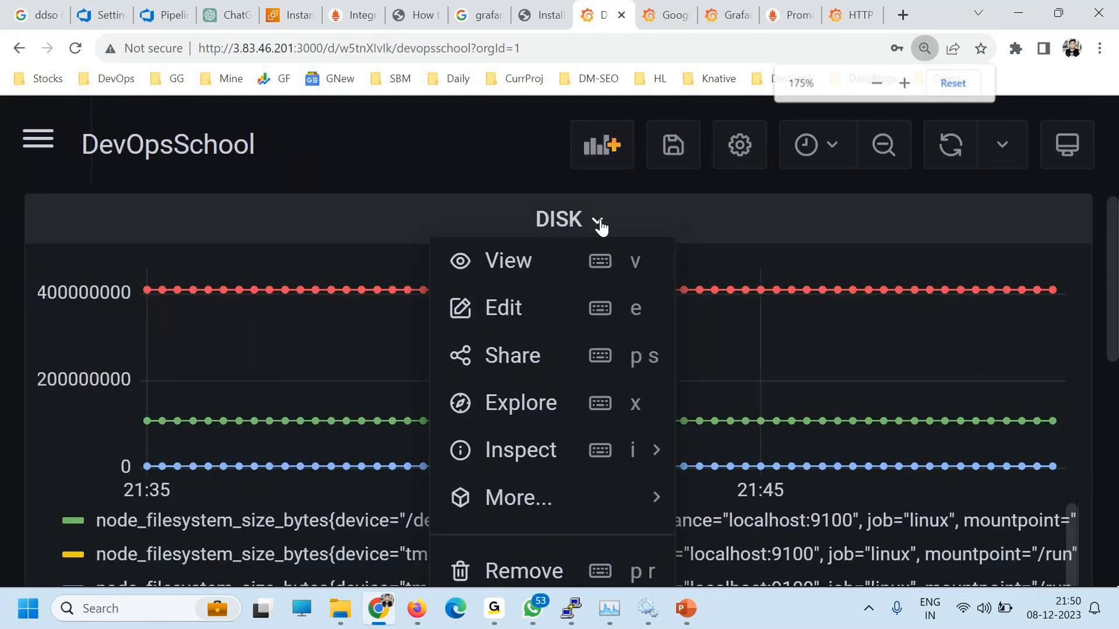
key("ctrl+minus")
key("ctrl+minus")
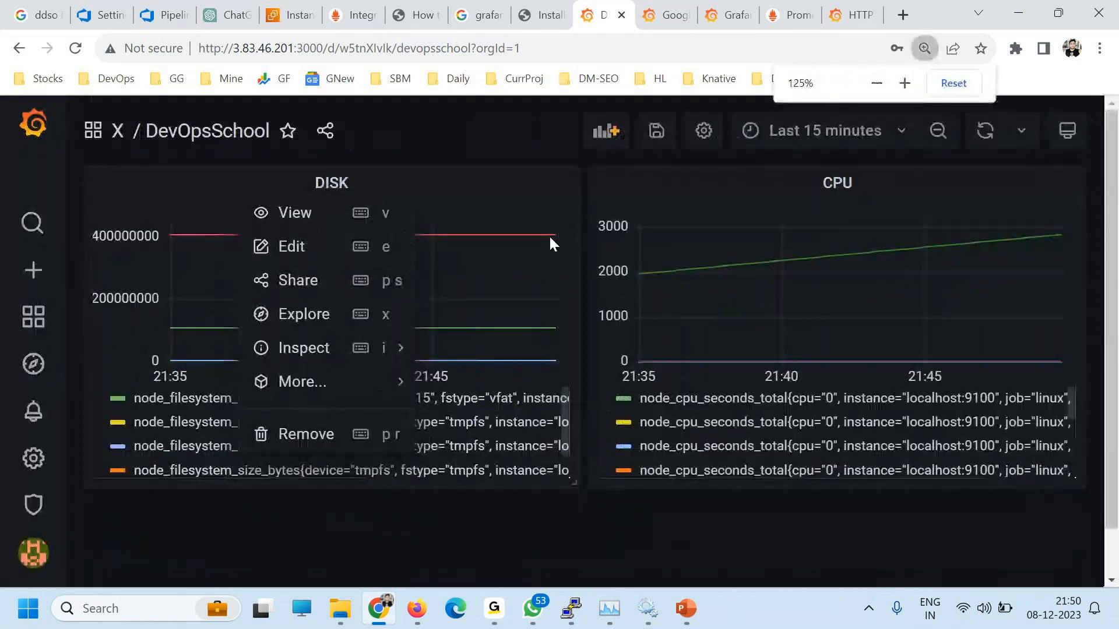
left_click(368, 177)
key("ctrl+plus")
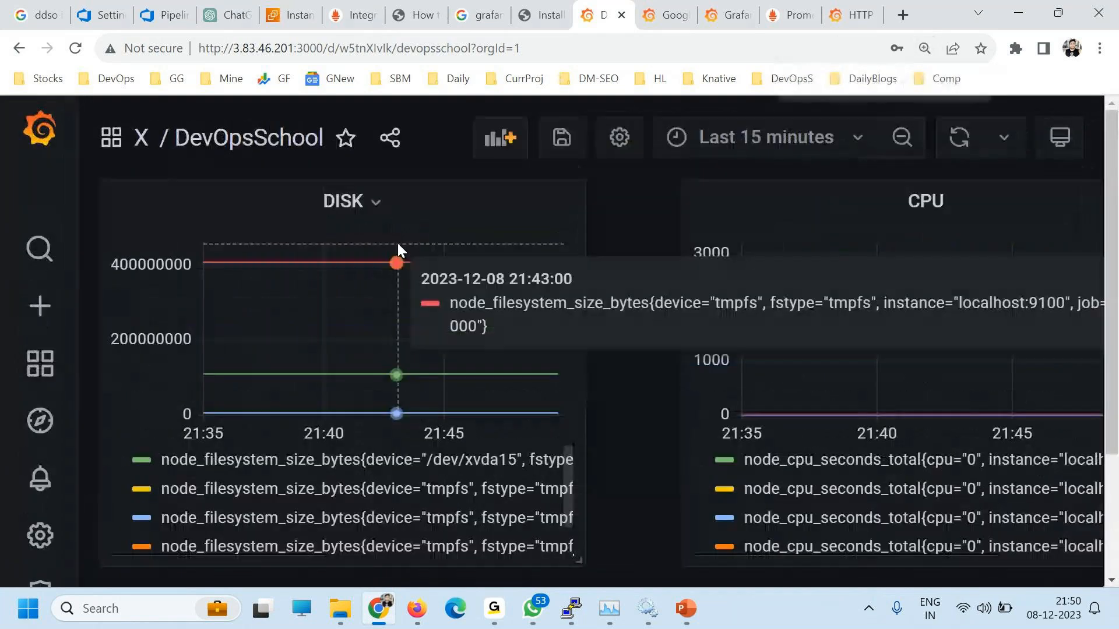
key("ctrl+plus")
key("ctrl+minus")
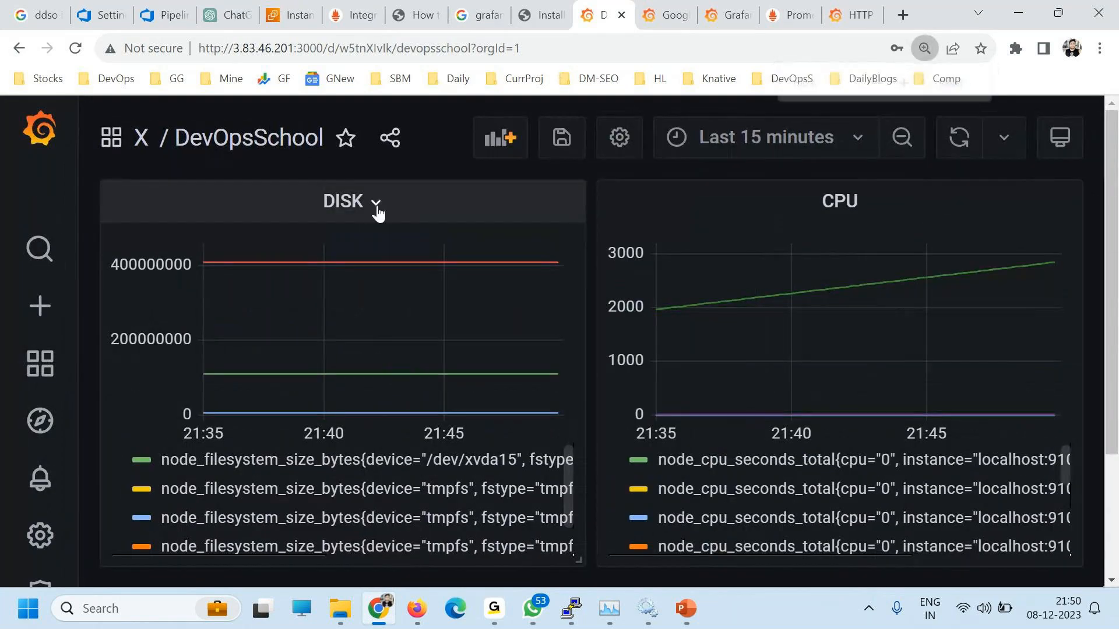
left_click(375, 203)
left_click(303, 279)
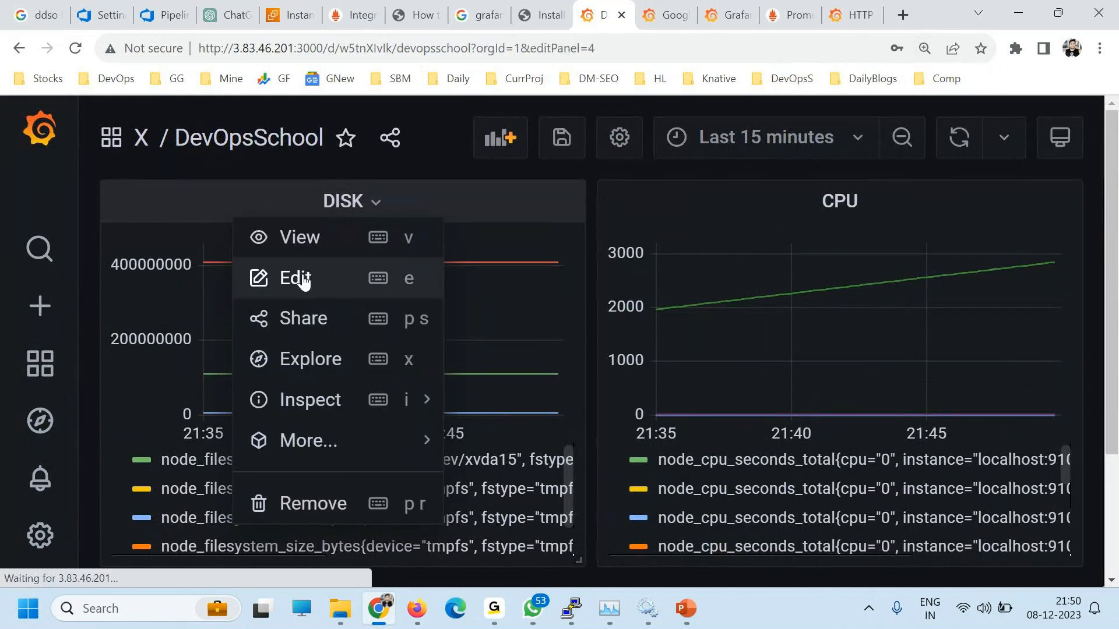
Step: Zoom to 80% and create the DISK alert rule from the panel's Alert tab
key("ctrl+minus")
key("ctrl+minus")
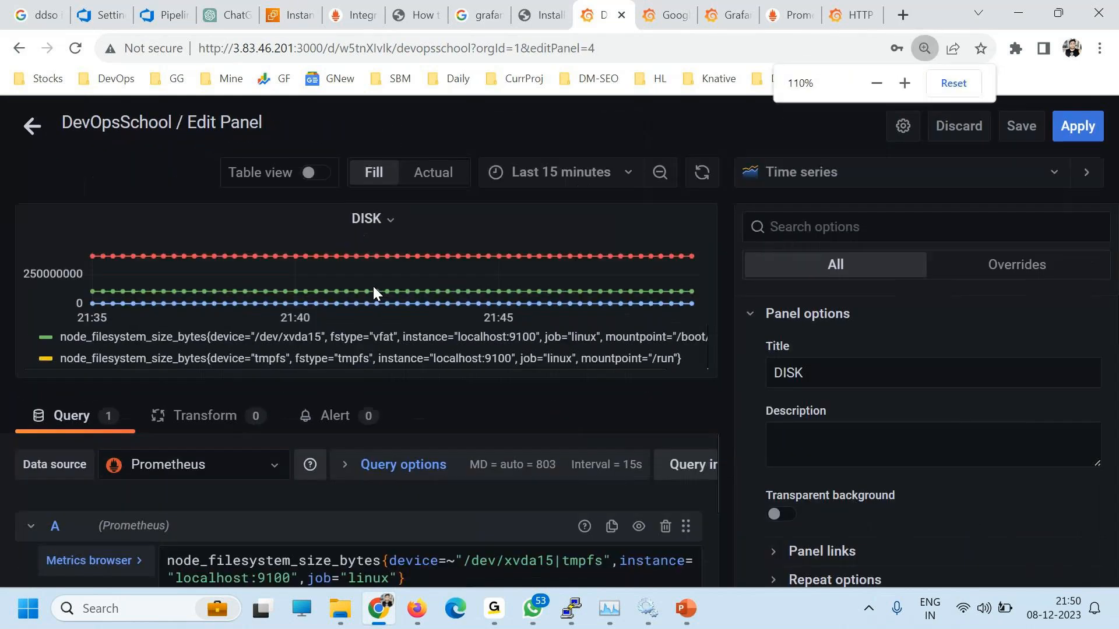
key("ctrl+minus")
key("ctrl+minus")
key("ctrl+minus")
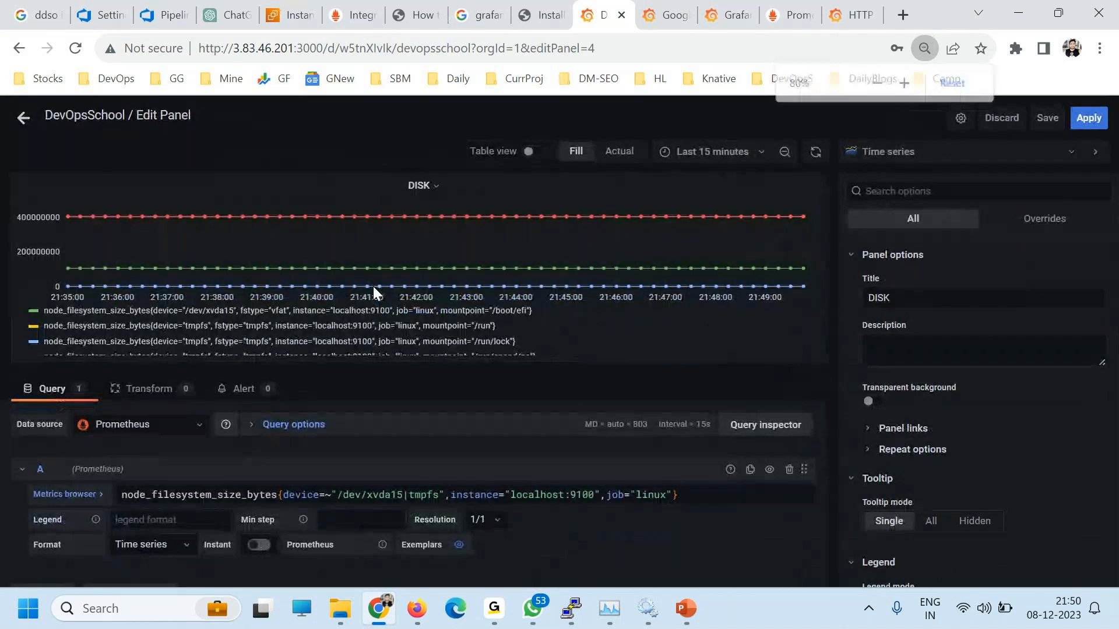
scroll(387, 341, "down", 2)
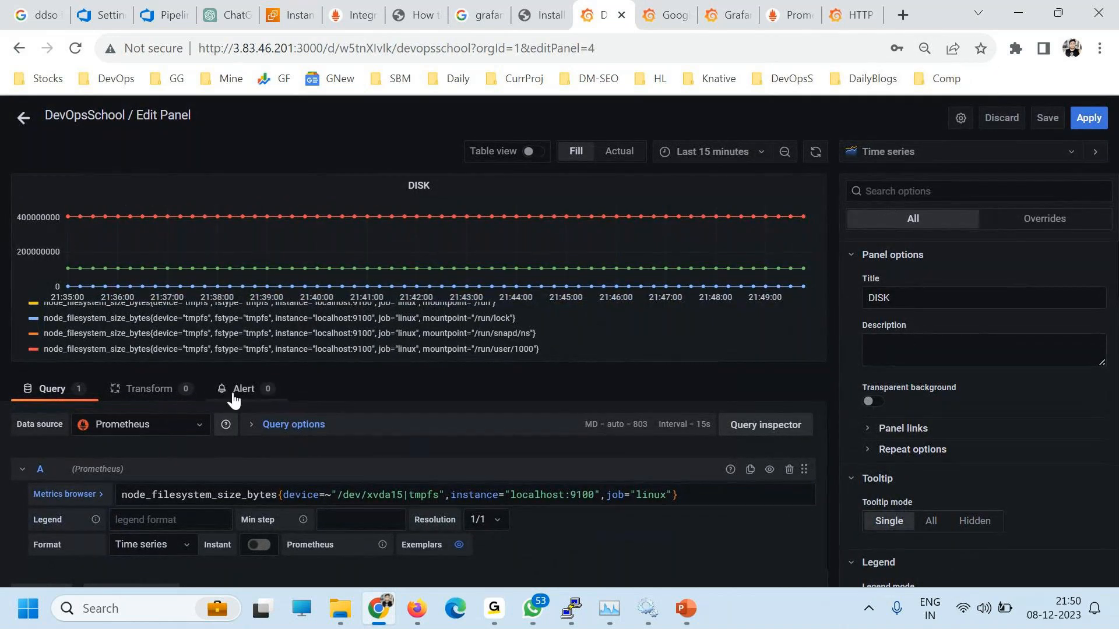
left_click(239, 390)
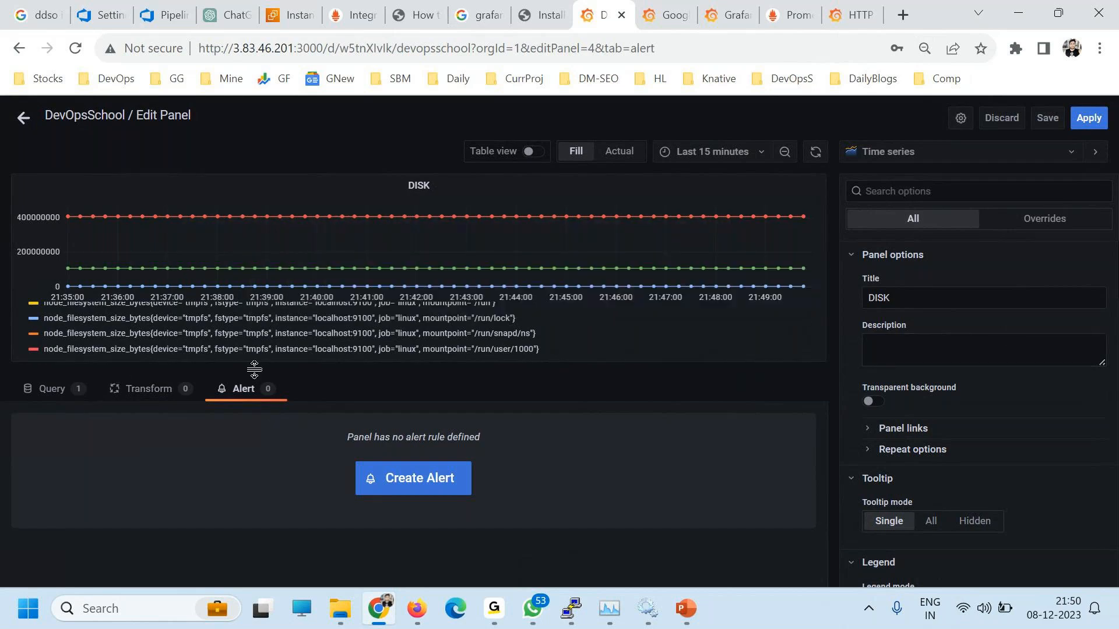
left_click(408, 484)
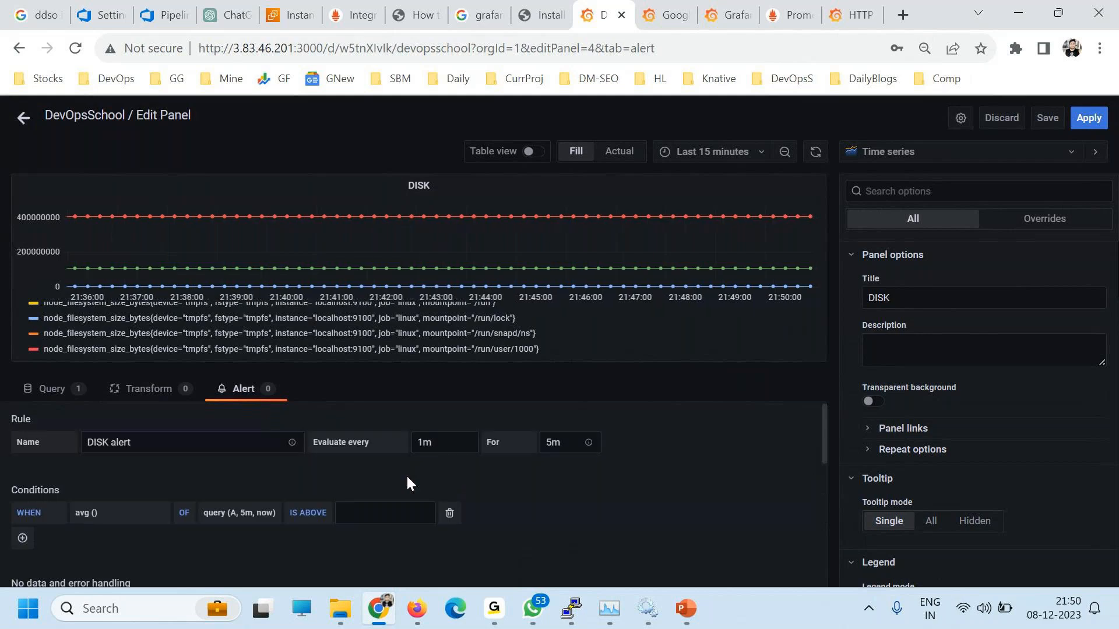
Step: Set the DISK alert's For duration to 1m
left_click_drag(146, 444, 53, 443)
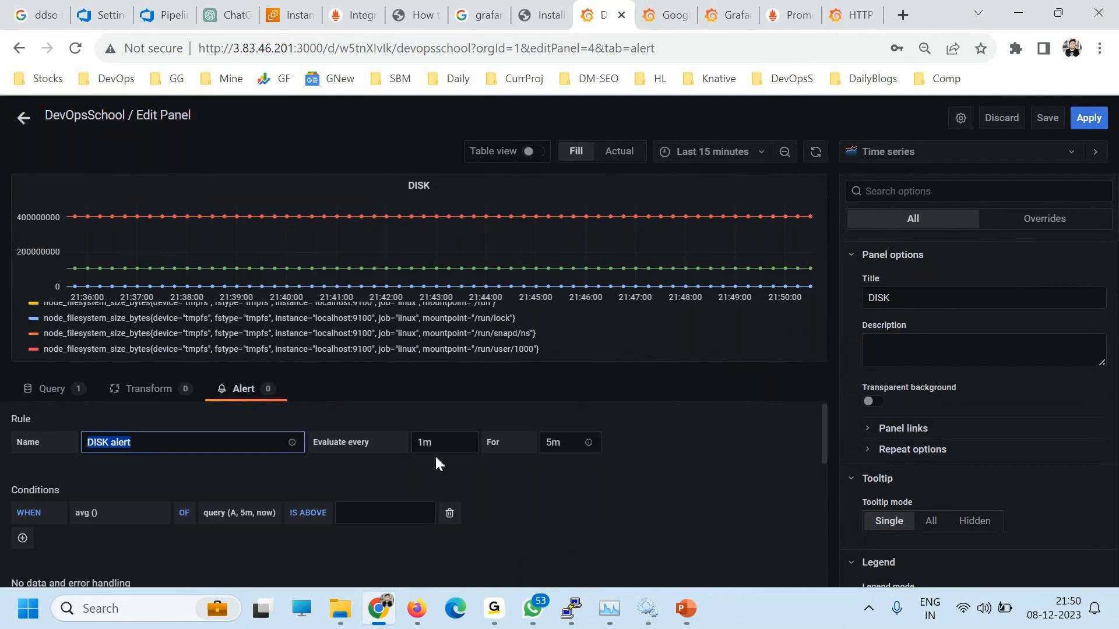
left_click_drag(454, 445, 420, 446)
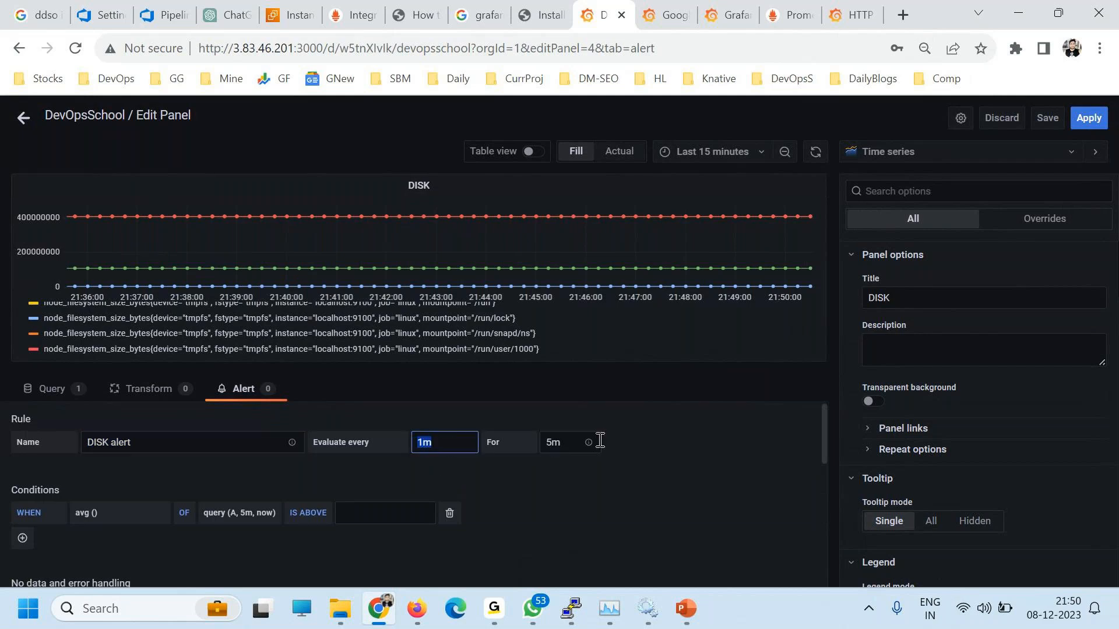
left_click(555, 445)
key("BackSpace")
type("1")
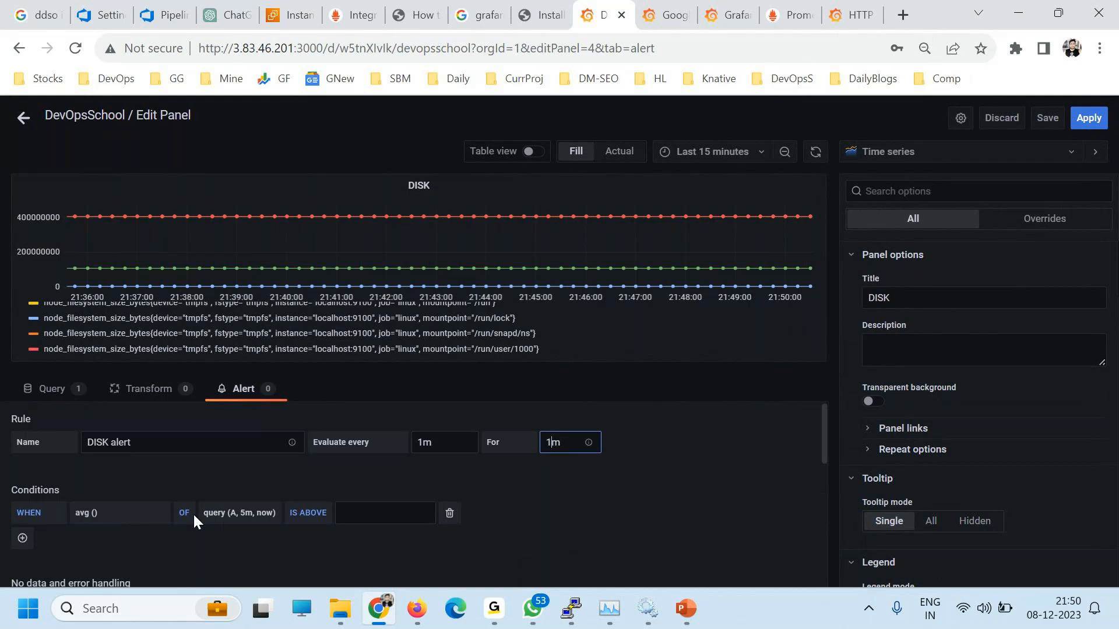
Step: Make the condition trigger when avg() is above 1000
left_click(313, 519)
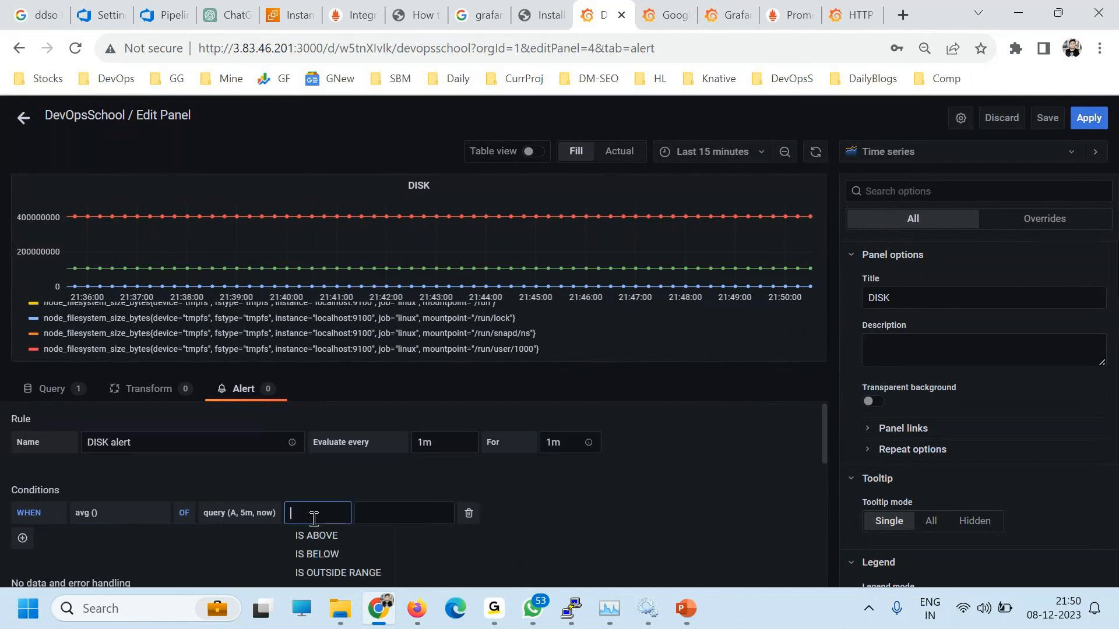
left_click(327, 554)
left_click(373, 513)
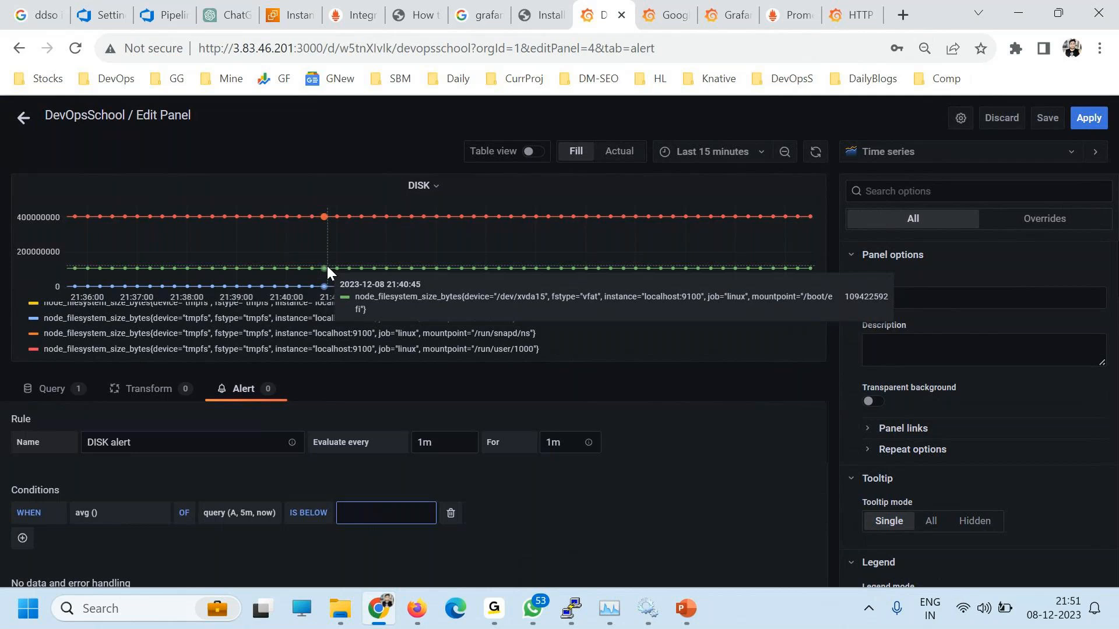
left_click(308, 513)
left_click(309, 534)
left_click(352, 513)
type("1000")
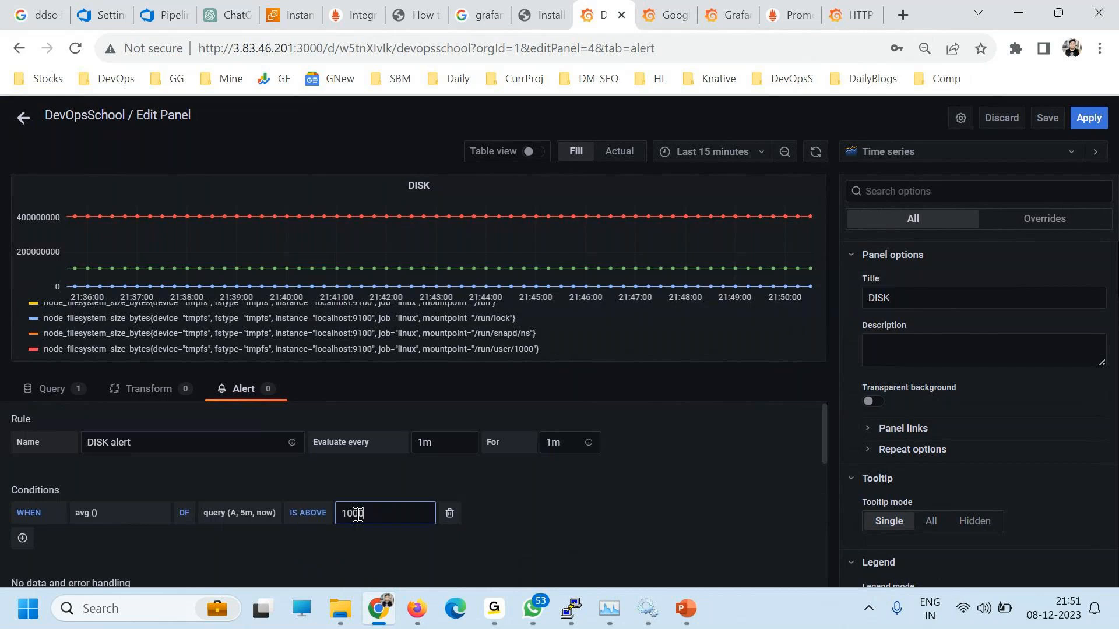
Step: Confirm the 1000 threshold and scroll down to the Notifications section
double_click(376, 514)
scroll(204, 527, "down", 3)
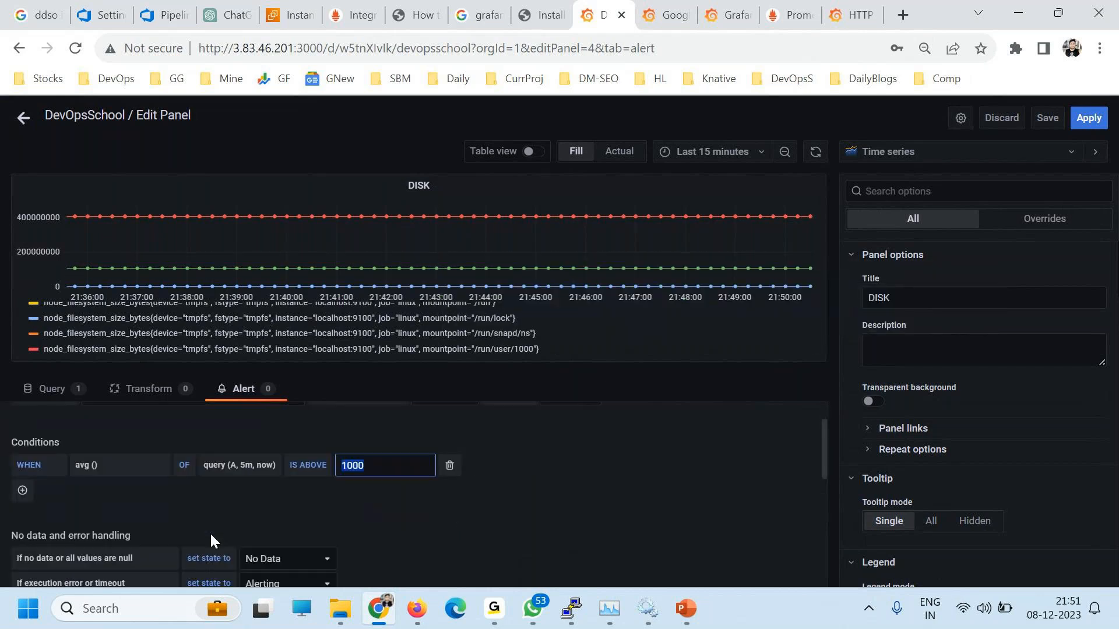
left_click(292, 491)
scroll(443, 488, "up", 2)
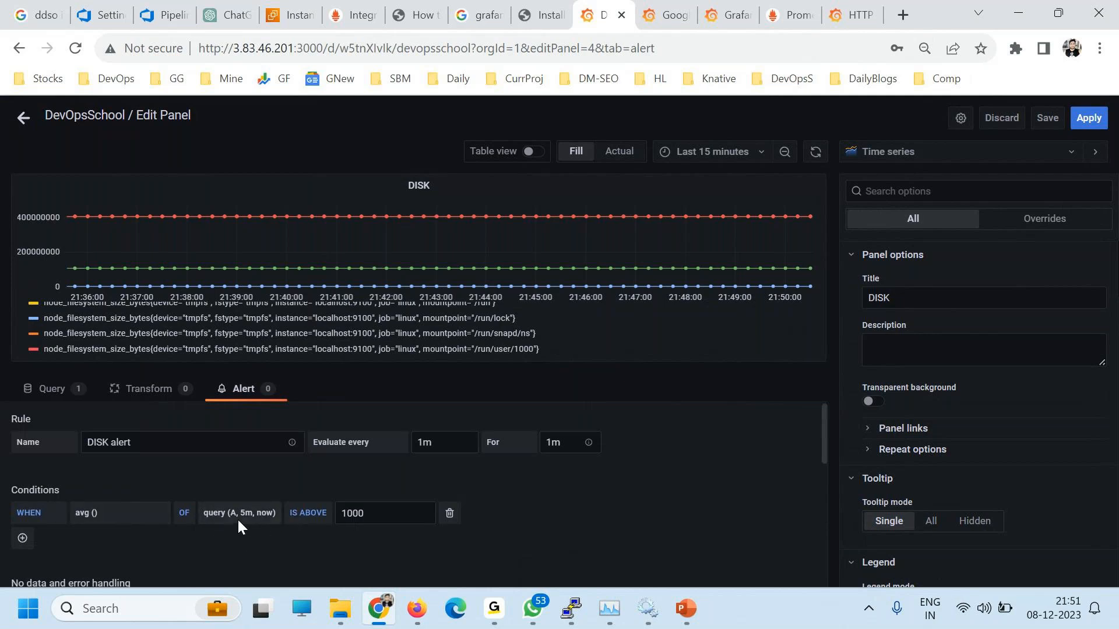
left_click_drag(261, 513, 236, 511)
scroll(358, 514, "down", 5)
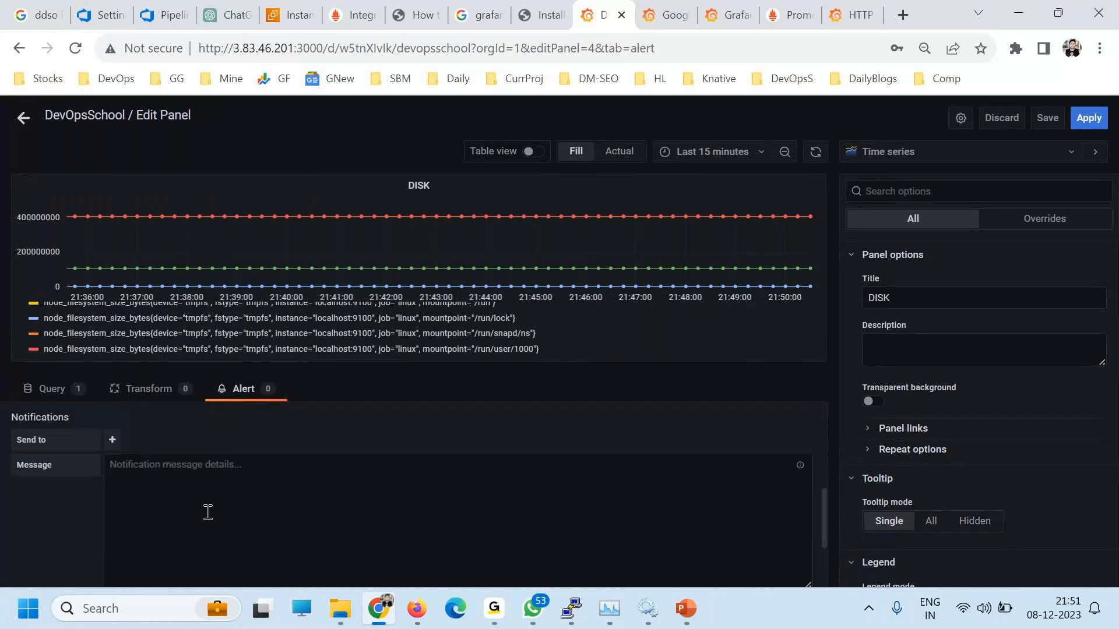
Step: Add the Email channel under Send to
left_click(112, 441)
left_click(82, 447)
left_click(113, 439)
left_click(121, 464)
Step: Write the message 'Hello' / 'DISK is more than 1000'
left_click(145, 482)
type("Hello")
key("Return")
type("DISK is more than 1000")
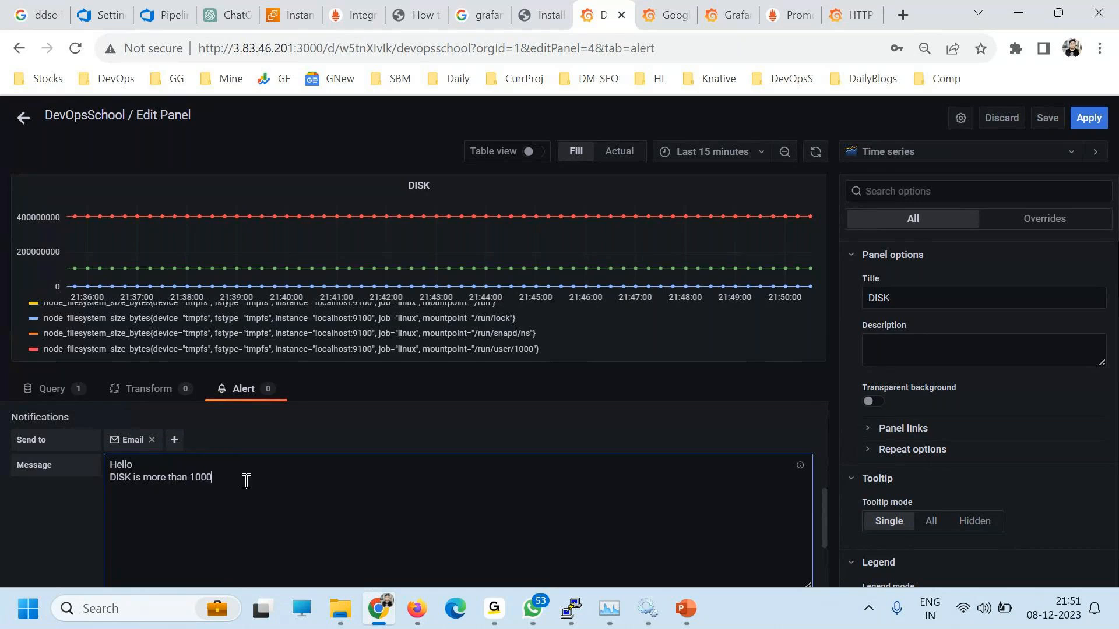
left_click_drag(246, 481, 80, 460)
Step: Scroll down and run Test rule on the DISK alert
scroll(641, 461, "down", 2)
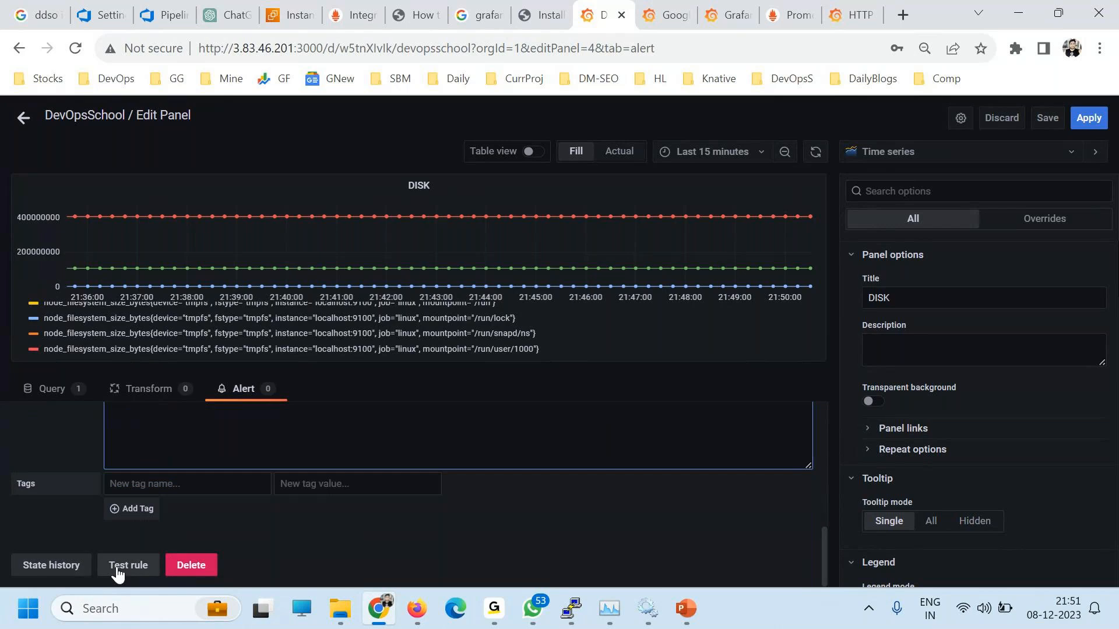
scroll(272, 510, "up", 1)
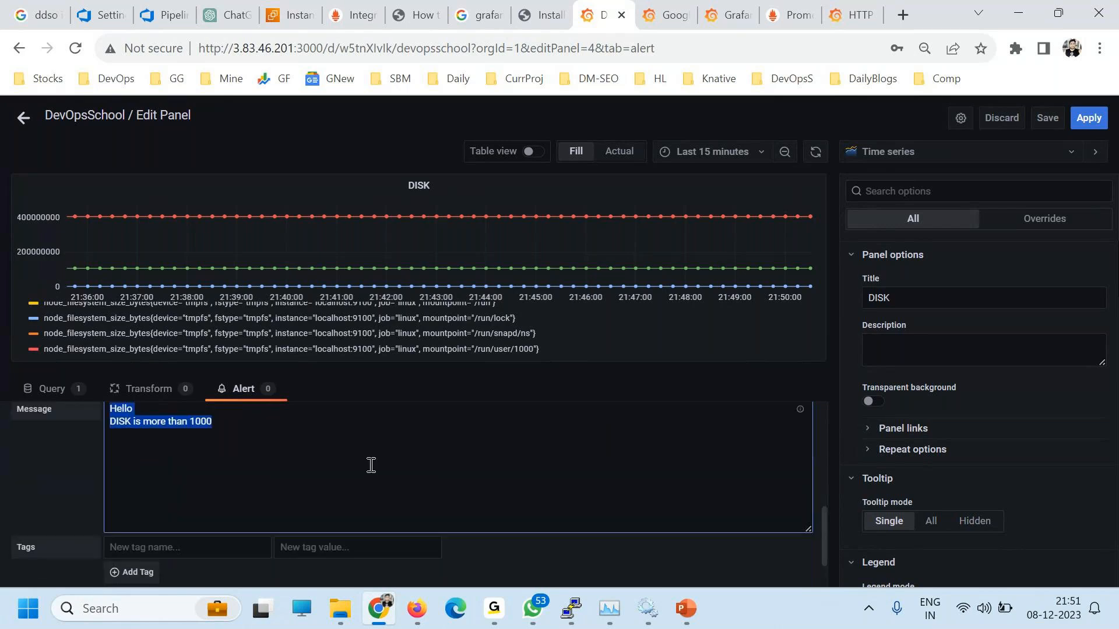
scroll(371, 465, "up", 2)
scroll(956, 267, "down", 1)
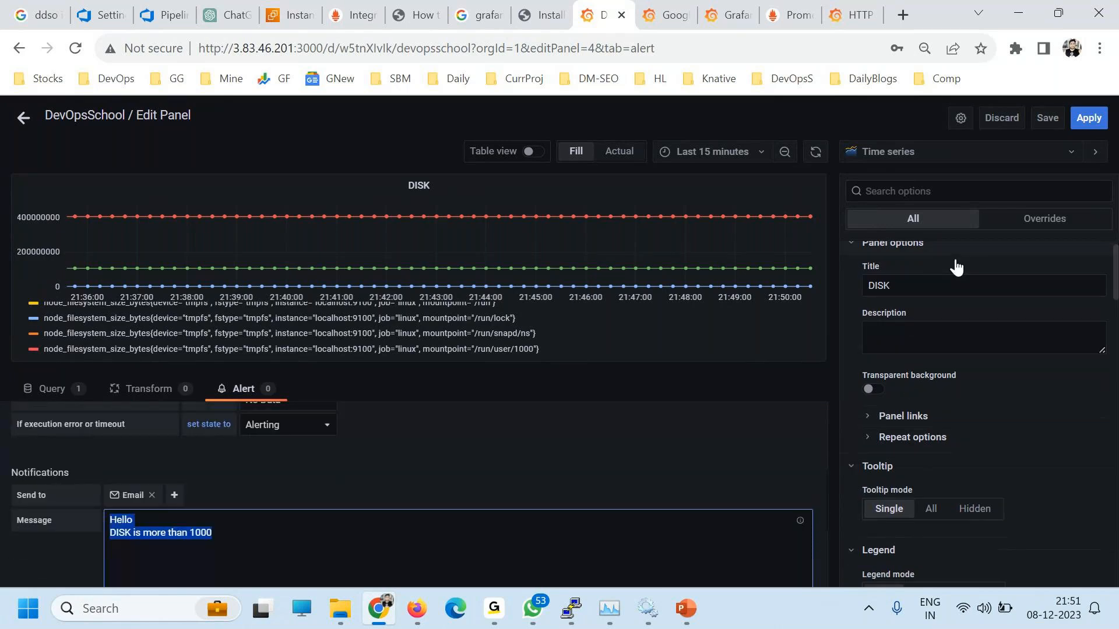
scroll(973, 332, "down", 15)
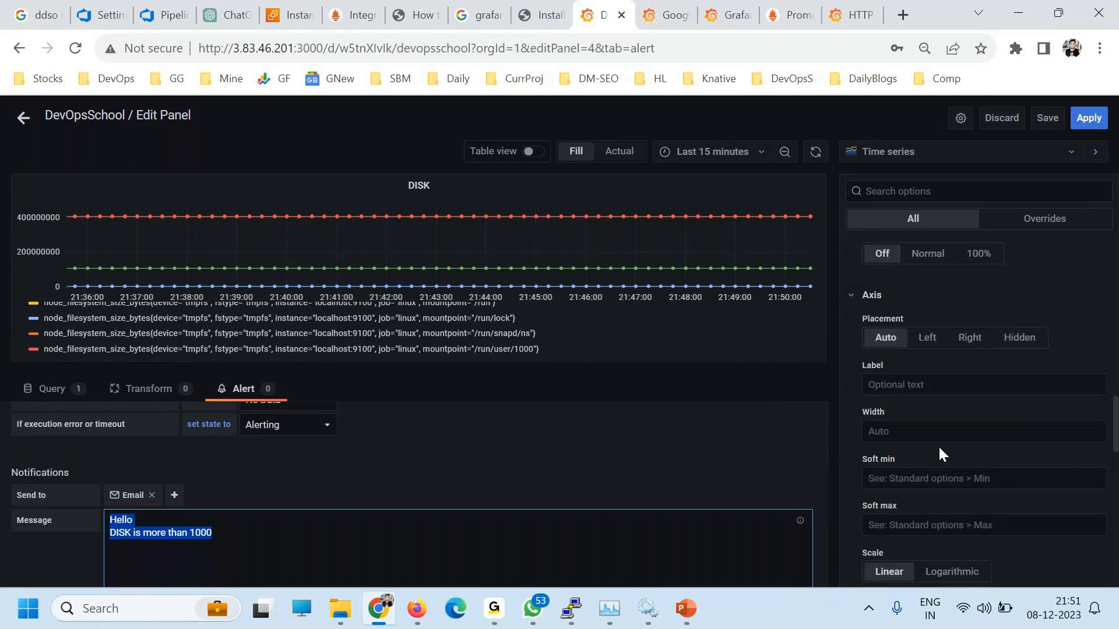
scroll(352, 497, "down", 5)
left_click(142, 566)
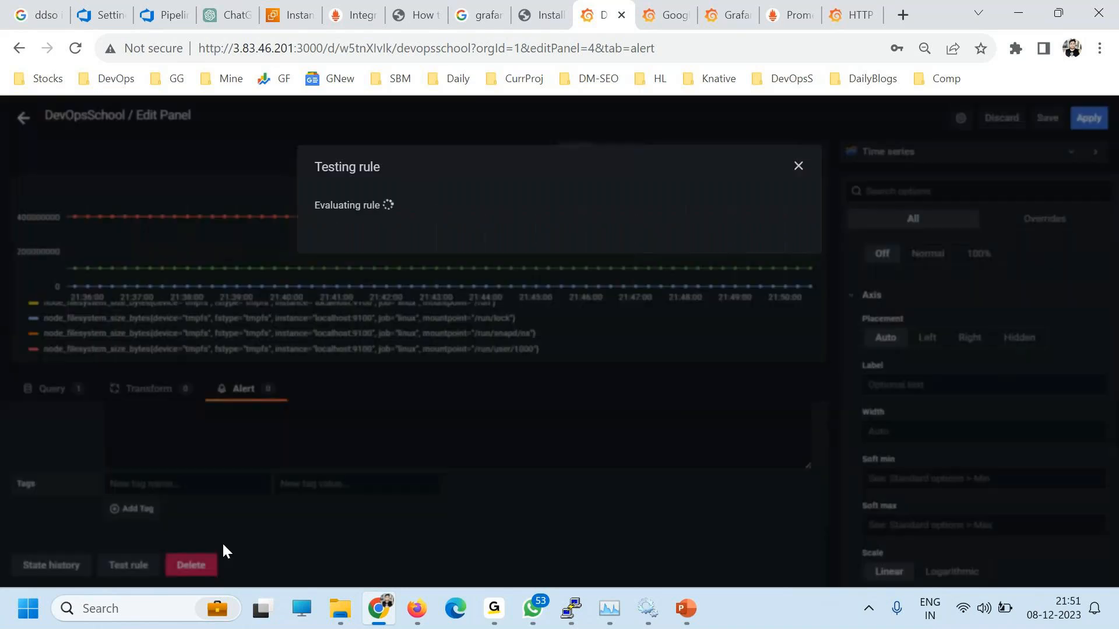
Step: Review the rule test results and close the Testing rule dialog
scroll(694, 295, "down", 5)
left_click_drag(417, 236, 527, 430)
scroll(546, 418, "down", 2)
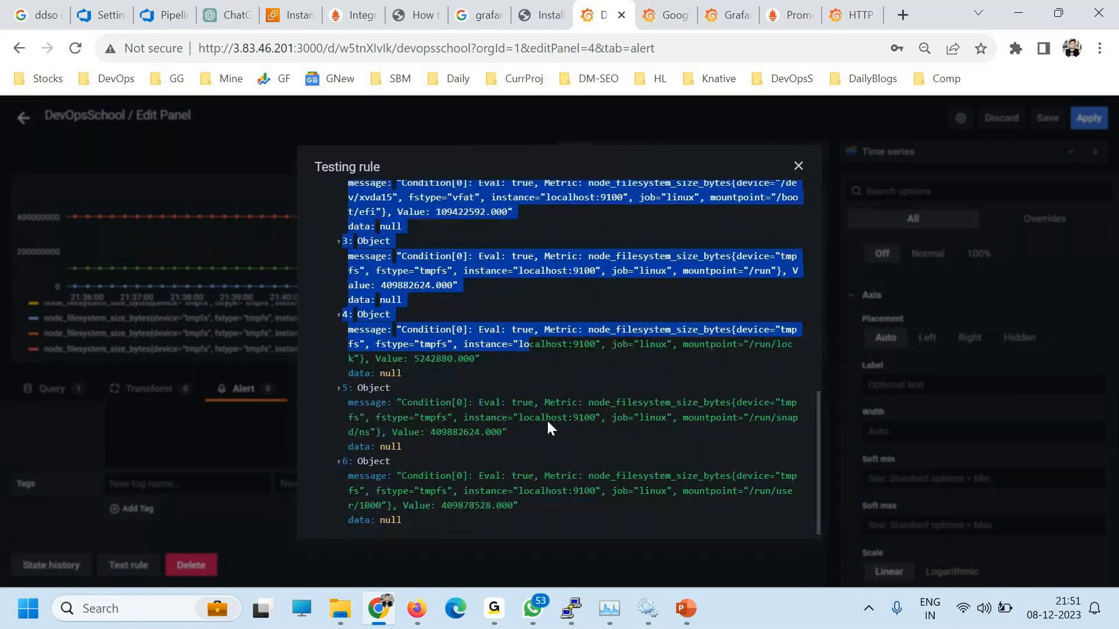
left_click(278, 522)
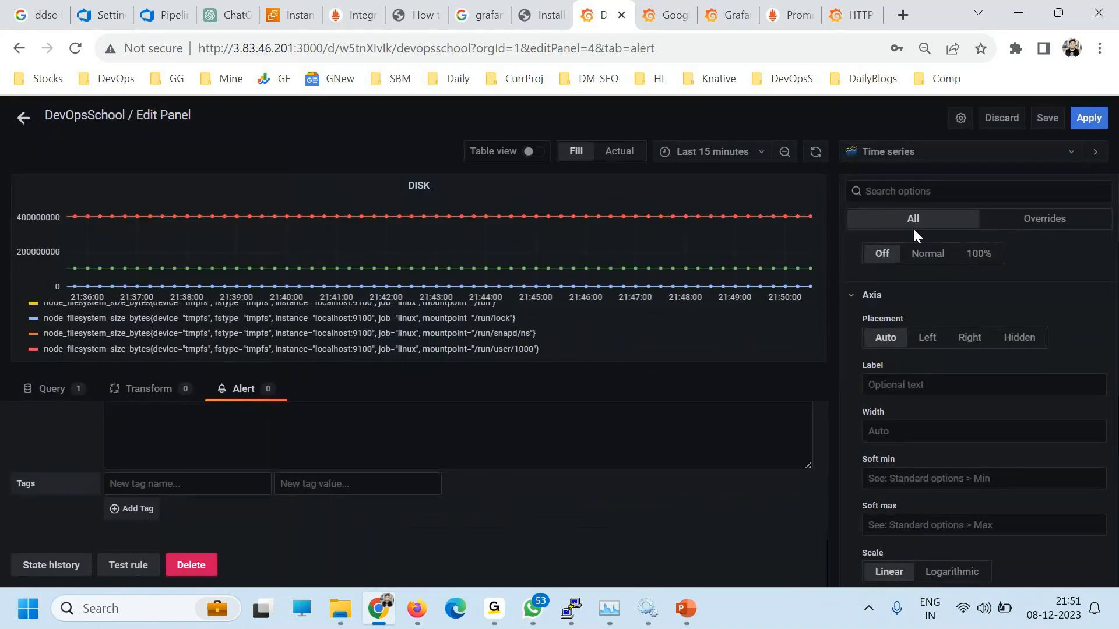
Step: Save the dashboard, apply the panel changes and go to the alert rules list
left_click(1045, 119)
left_click(687, 265)
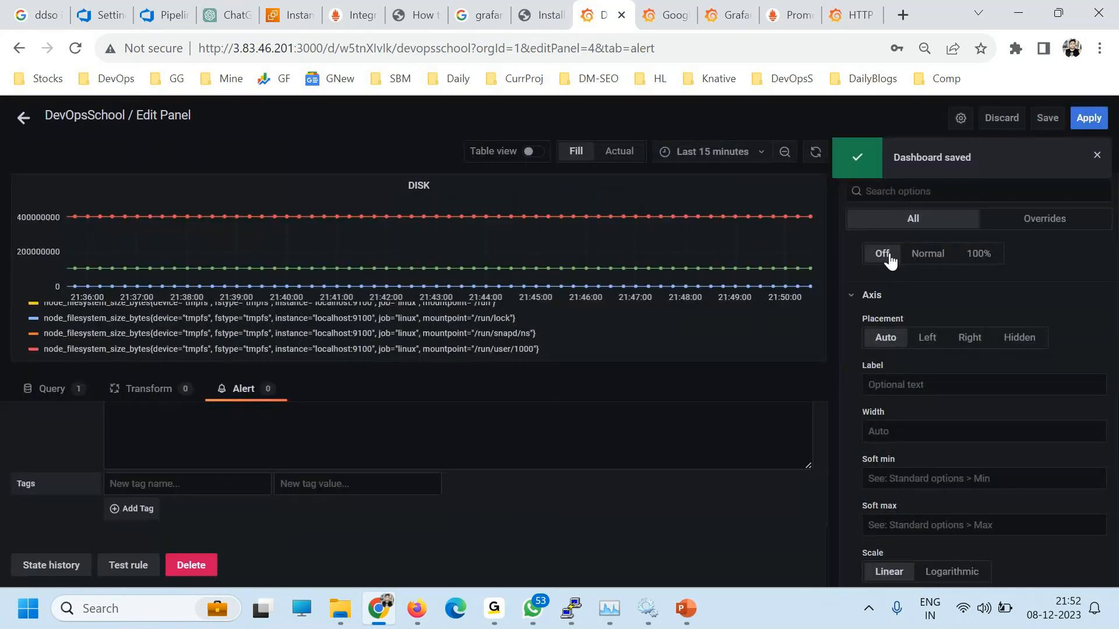
left_click(1088, 120)
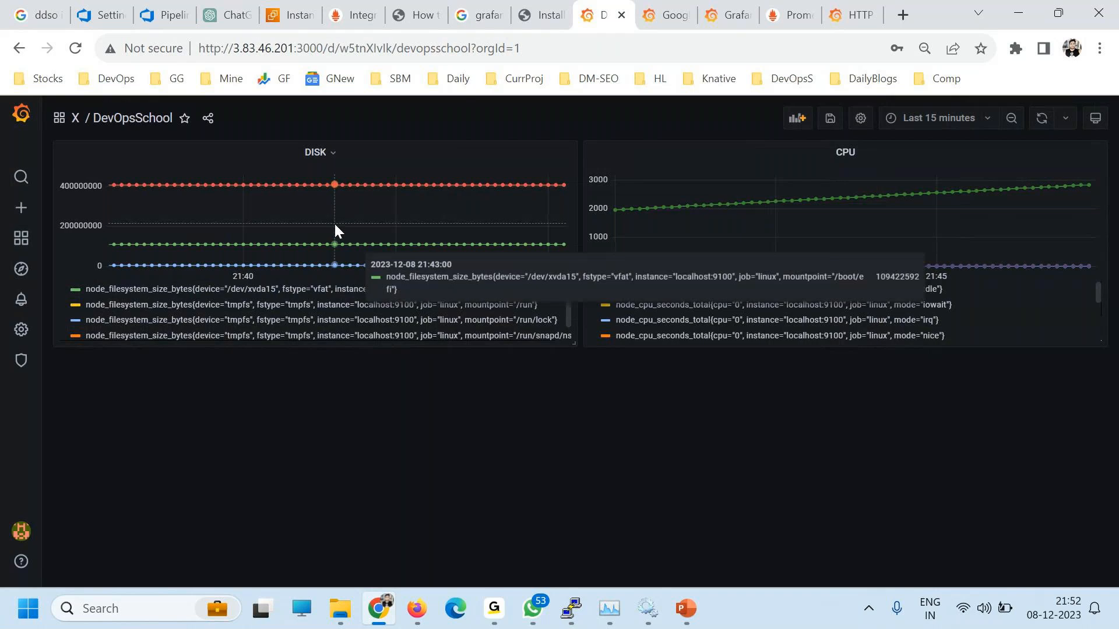
left_click(21, 299)
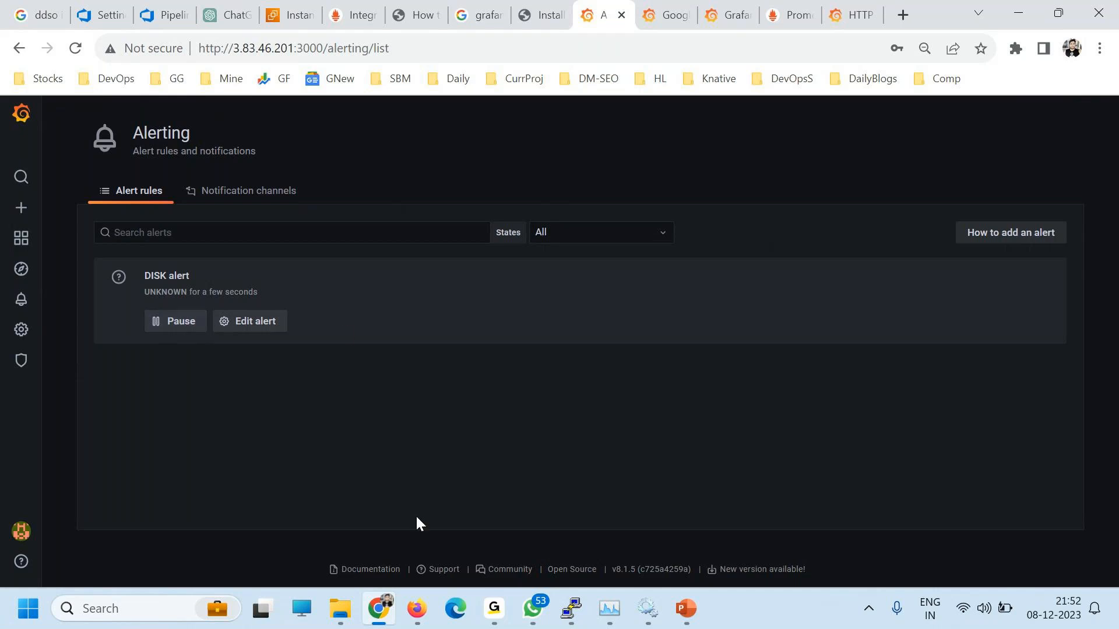
Step: Check the DISK alert in the alert rules list, switching back and forth with Explore
left_click(493, 608)
left_click(23, 272)
mouse_move(23, 298)
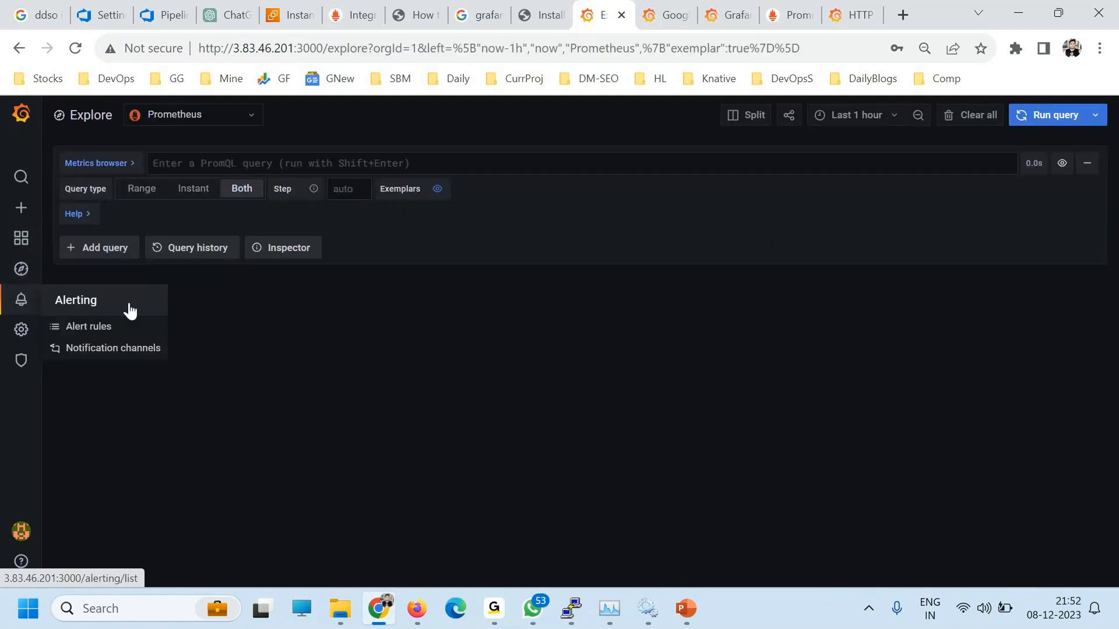
left_click(94, 324)
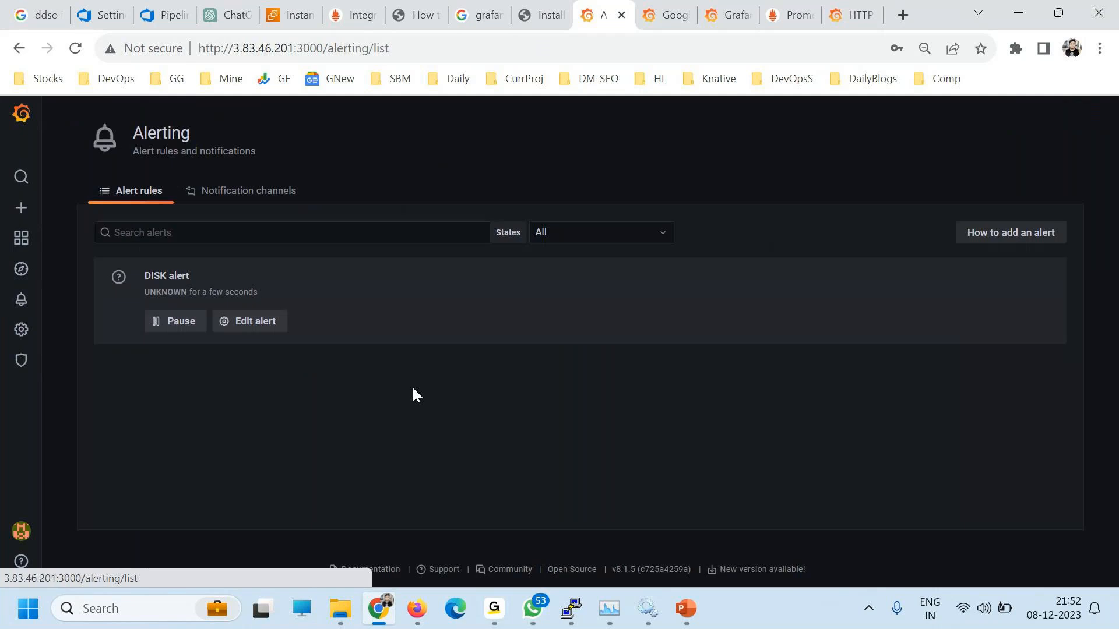
left_click(7, 264)
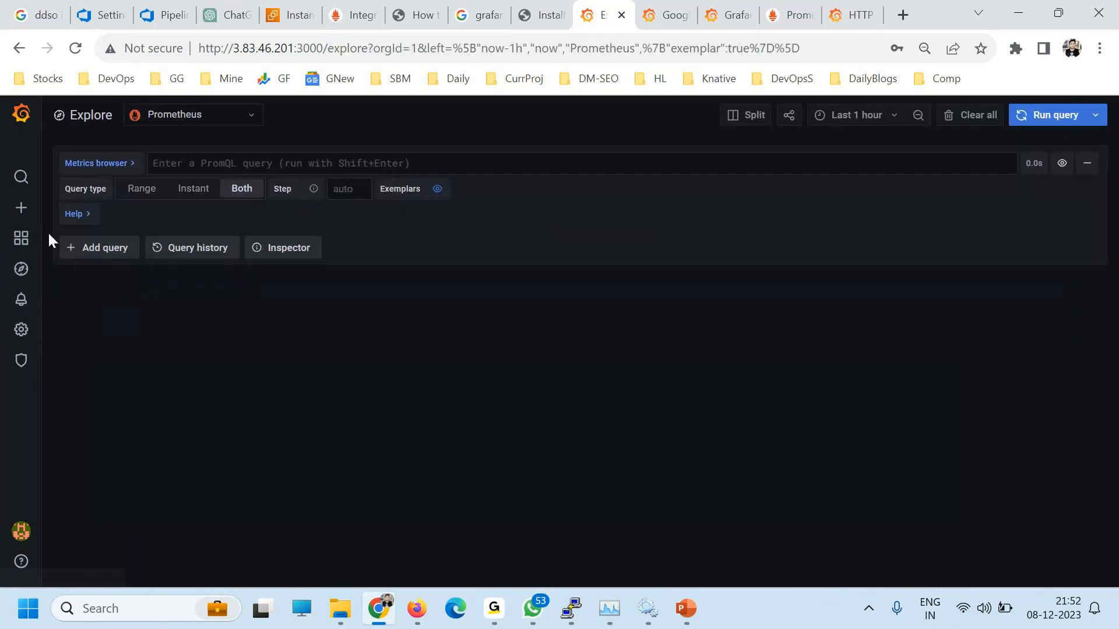
Step: Visit Notification channels and Data sources, then return to Explore
left_click(18, 209)
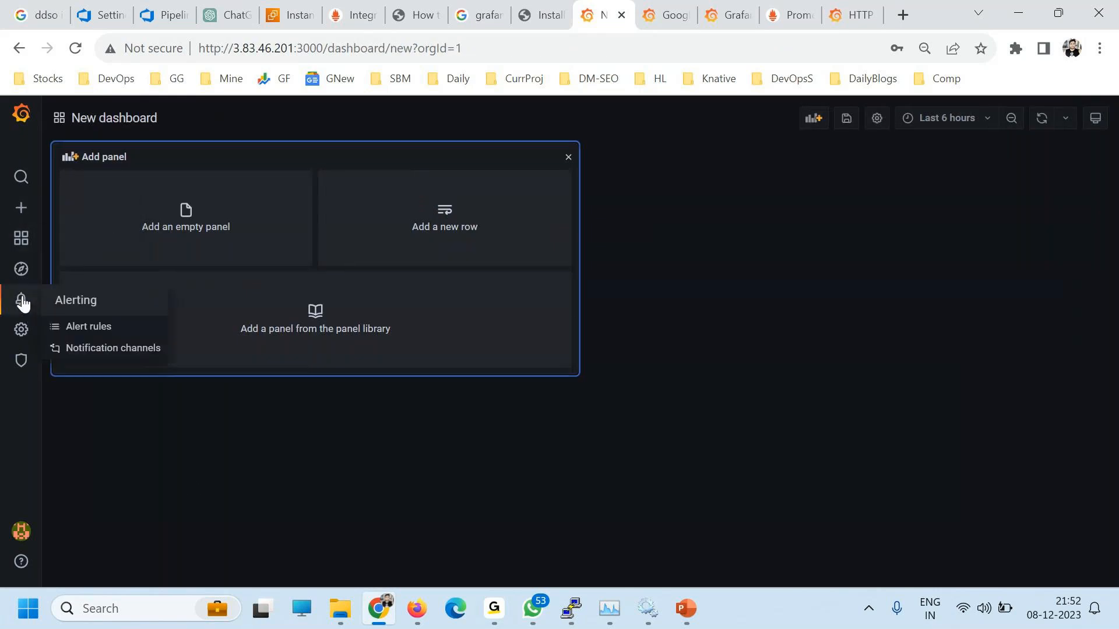
left_click(21, 299)
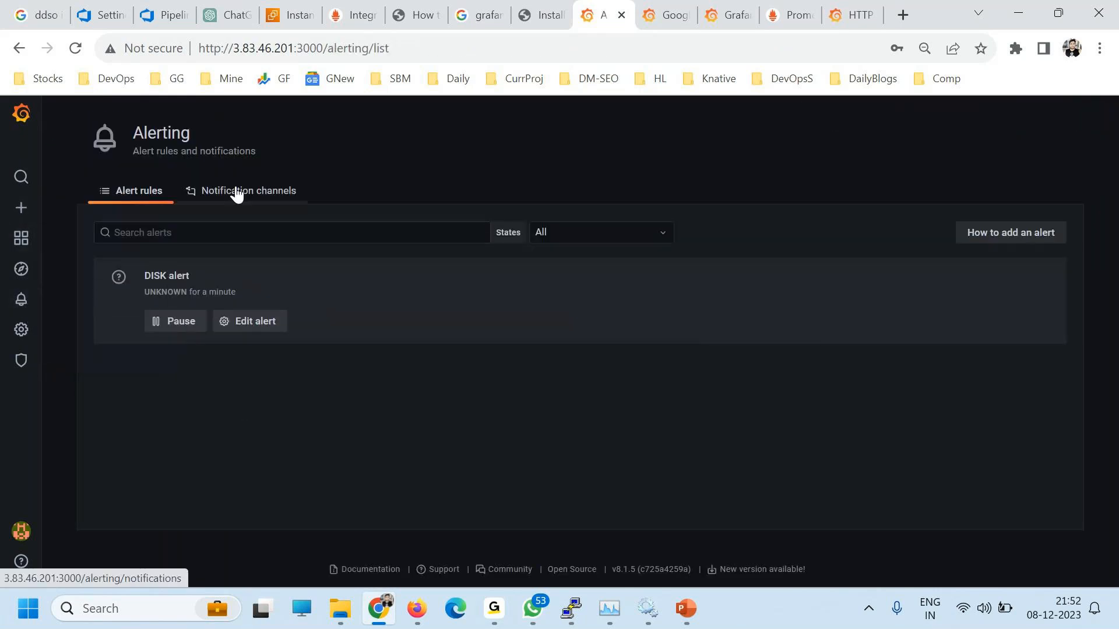
left_click(237, 192)
left_click(23, 334)
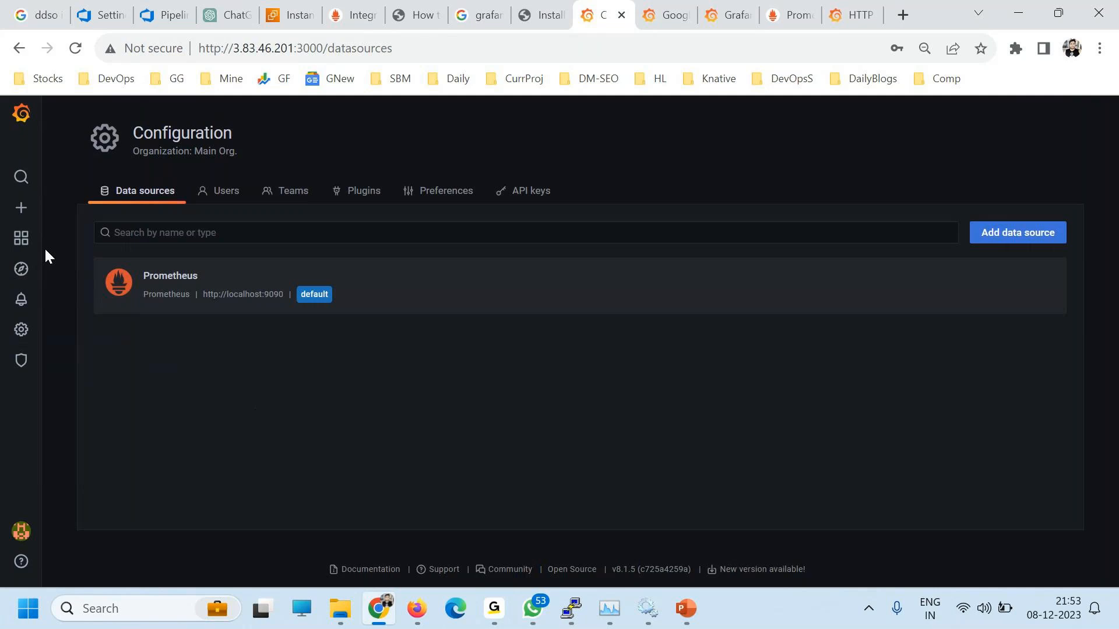
left_click(20, 298)
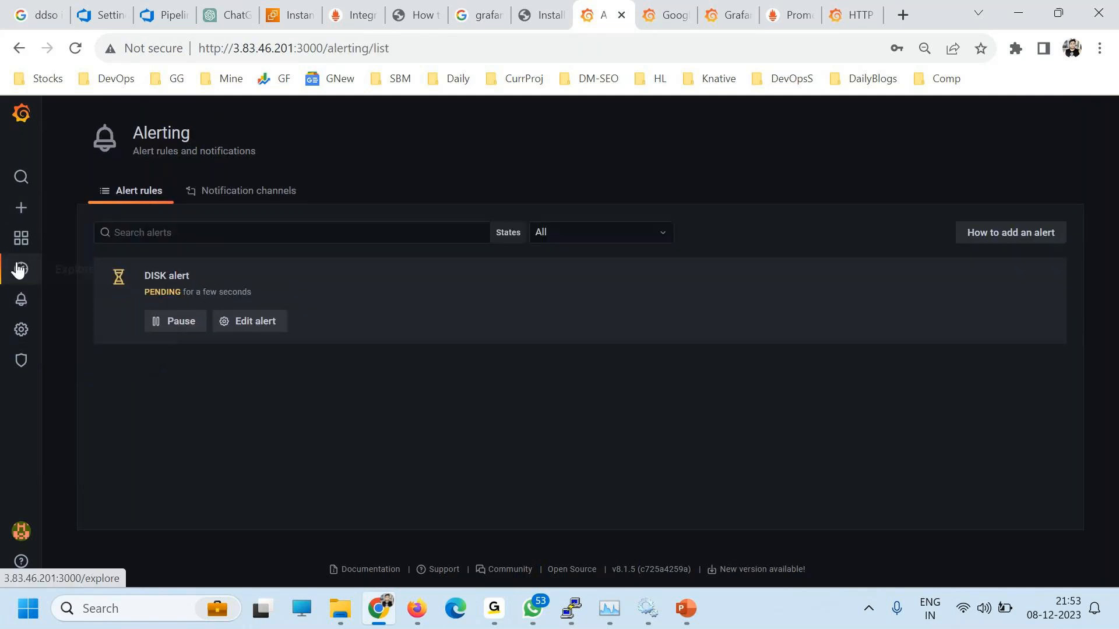
left_click(18, 270)
Step: Search the Metrics browser for cpu and pick node_cpu_seconds_total
left_click(100, 164)
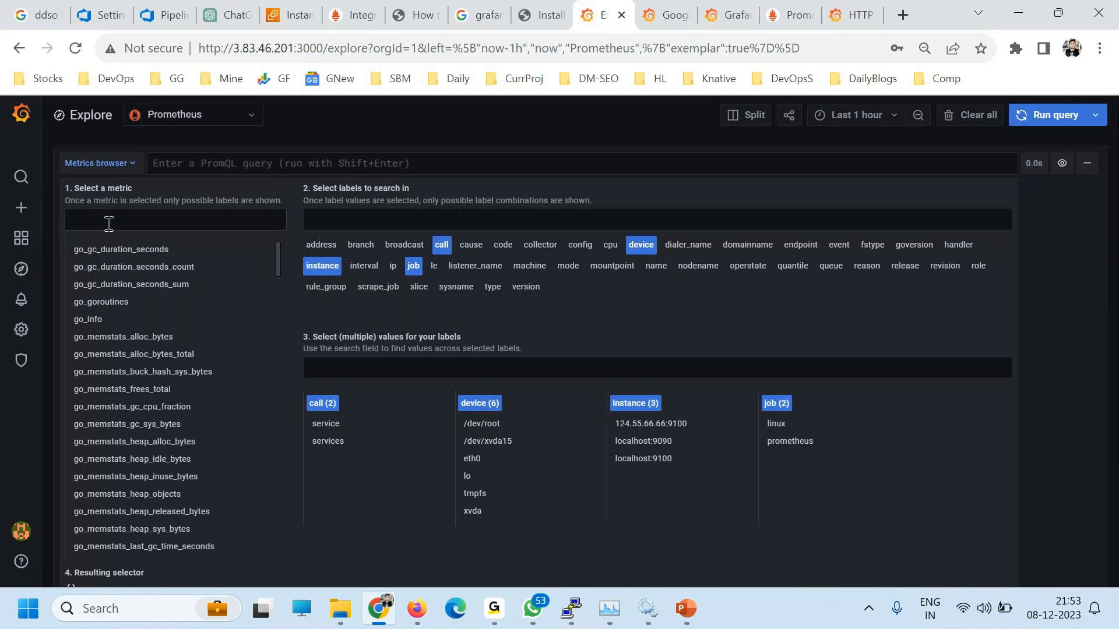
left_click(116, 215)
type("apache")
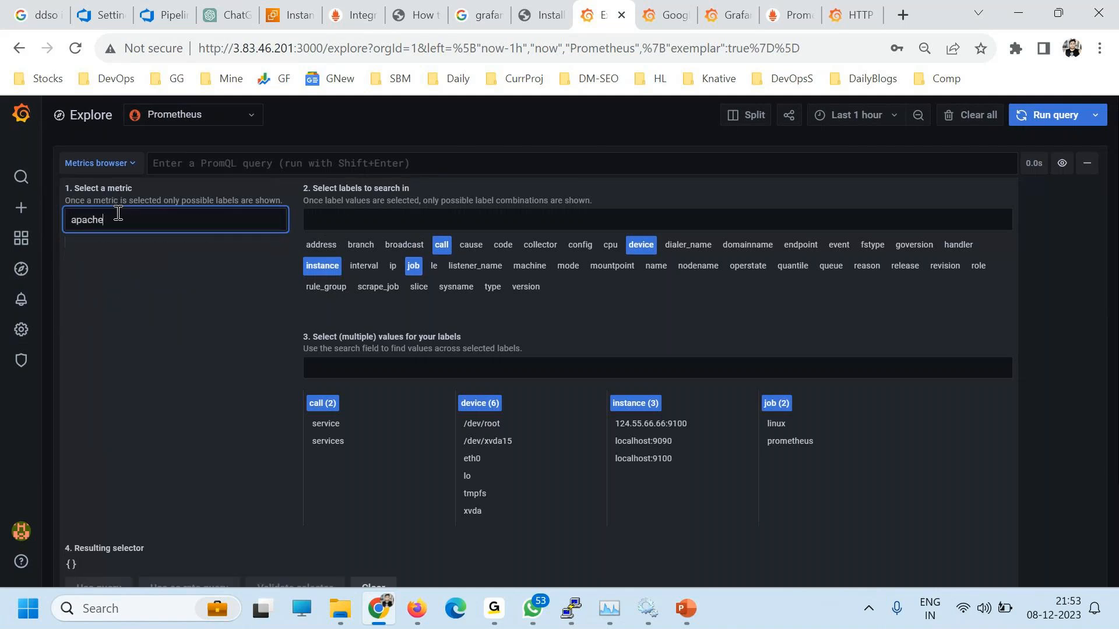
key("ctrl+a")
type("cpu")
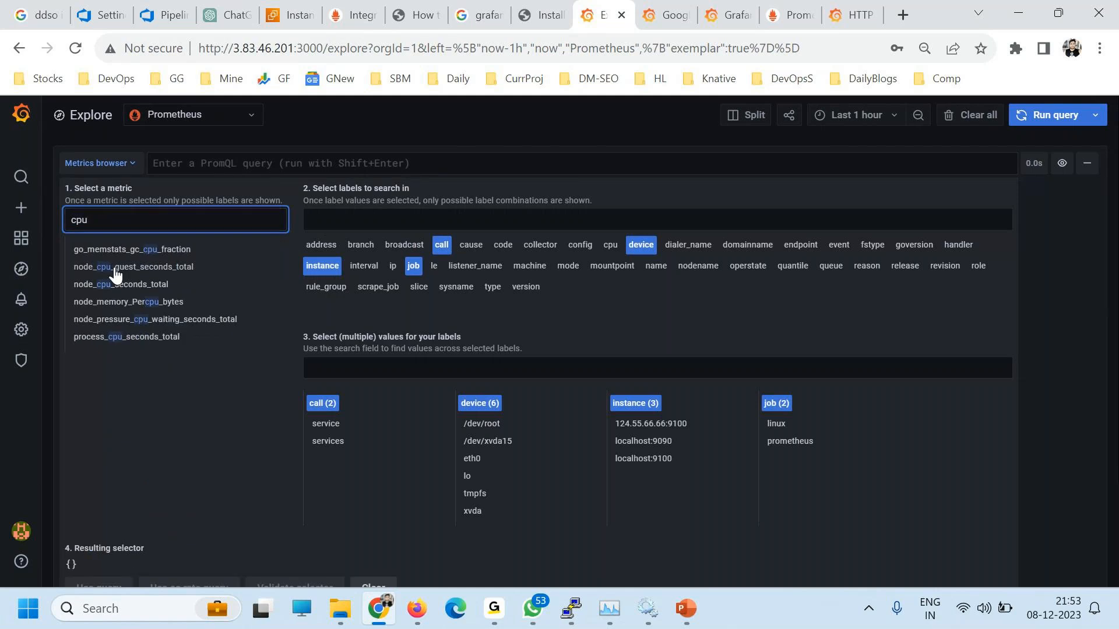
left_click(121, 284)
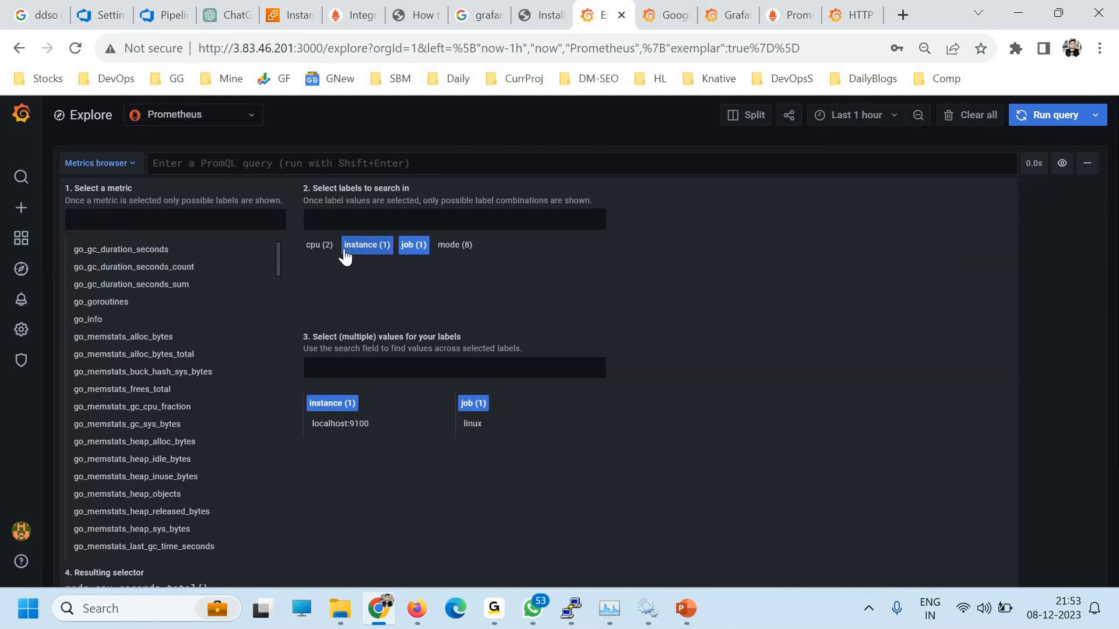
Step: Filter by instance localhost:9100 and job linux and use the query
left_click(320, 245)
left_click(362, 252)
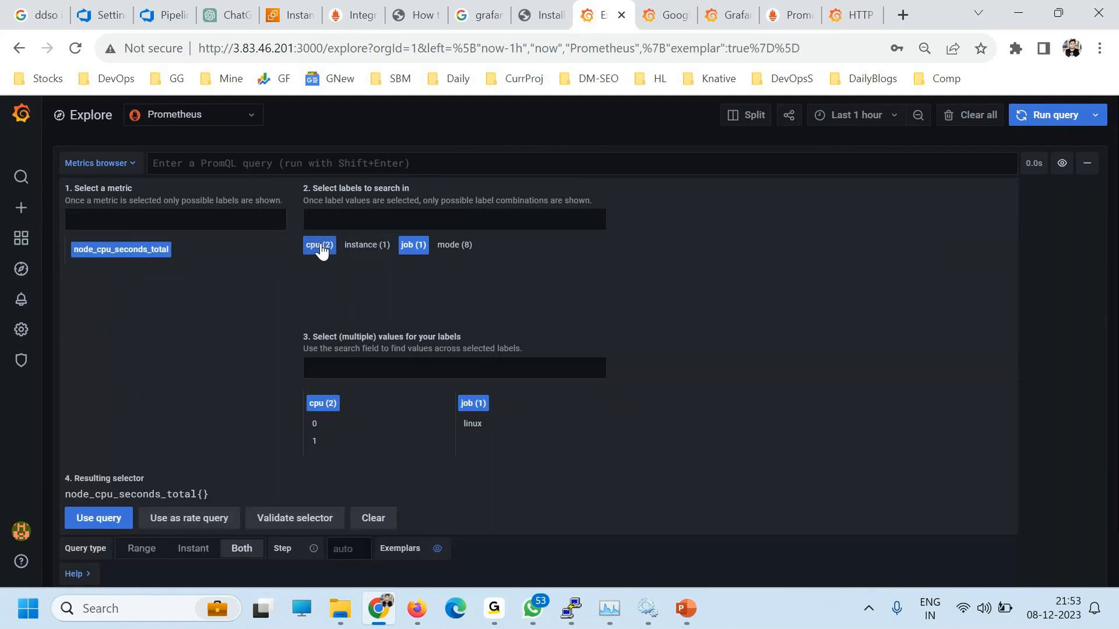
left_click(319, 248)
left_click(358, 248)
left_click(333, 424)
left_click(472, 424)
scroll(445, 502, "down", 1)
left_click(109, 456)
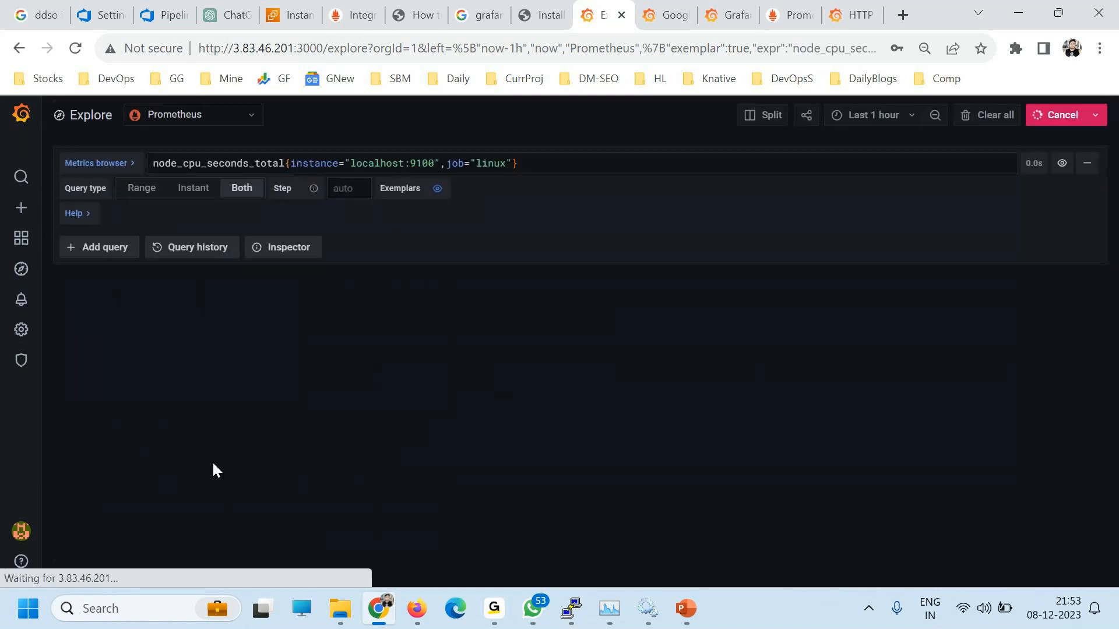
Step: Inspect the node_cpu_seconds_total{instance="localhost:9100",job="linux"} query and its graph
scroll(463, 446, "down", 3)
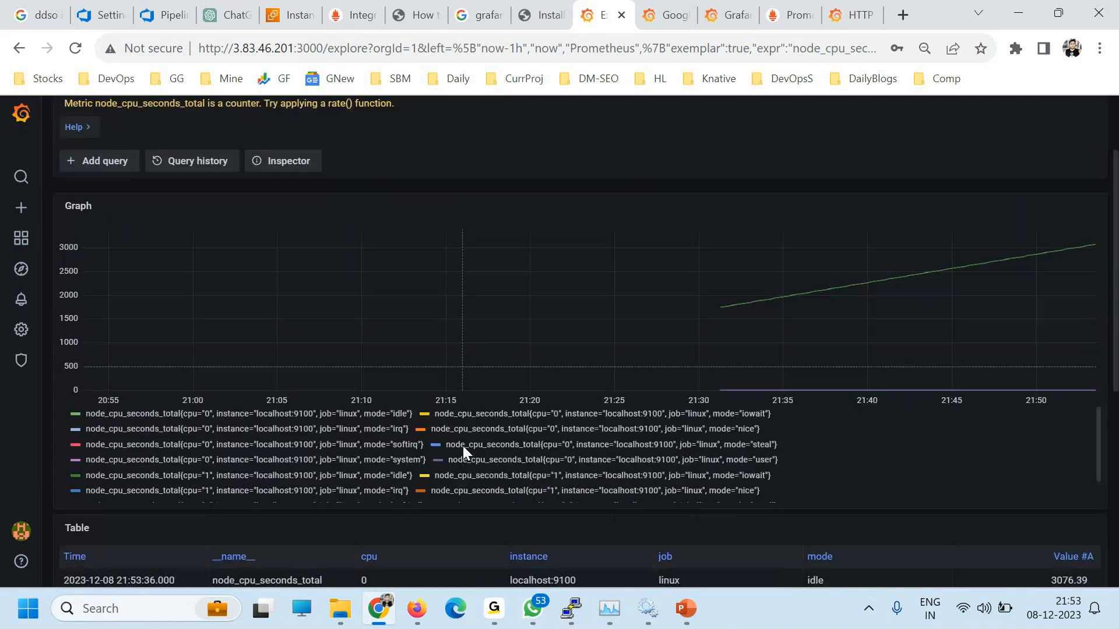
scroll(463, 446, "up", 3)
left_click_drag(542, 159, 3, 154)
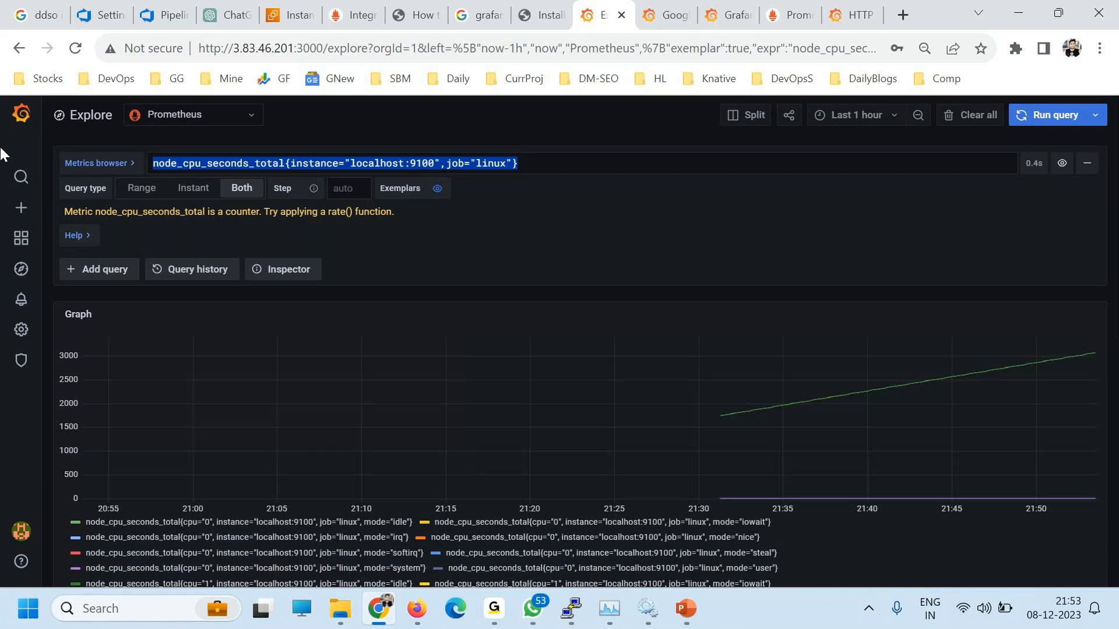
left_click_drag(362, 164, 433, 162)
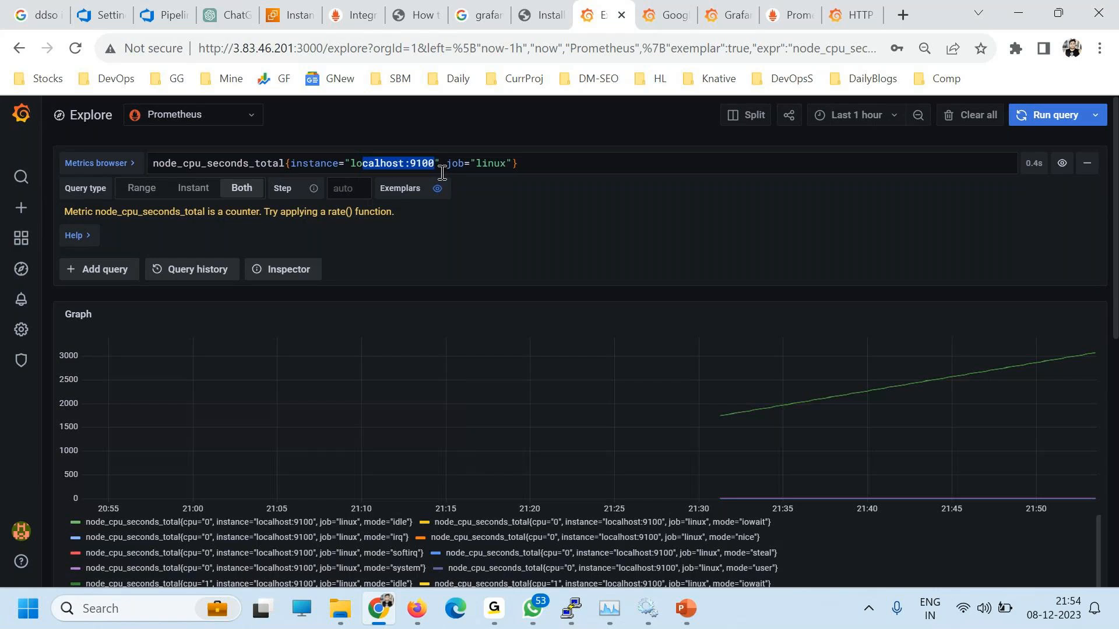
left_click(497, 608)
mouse_move(496, 607)
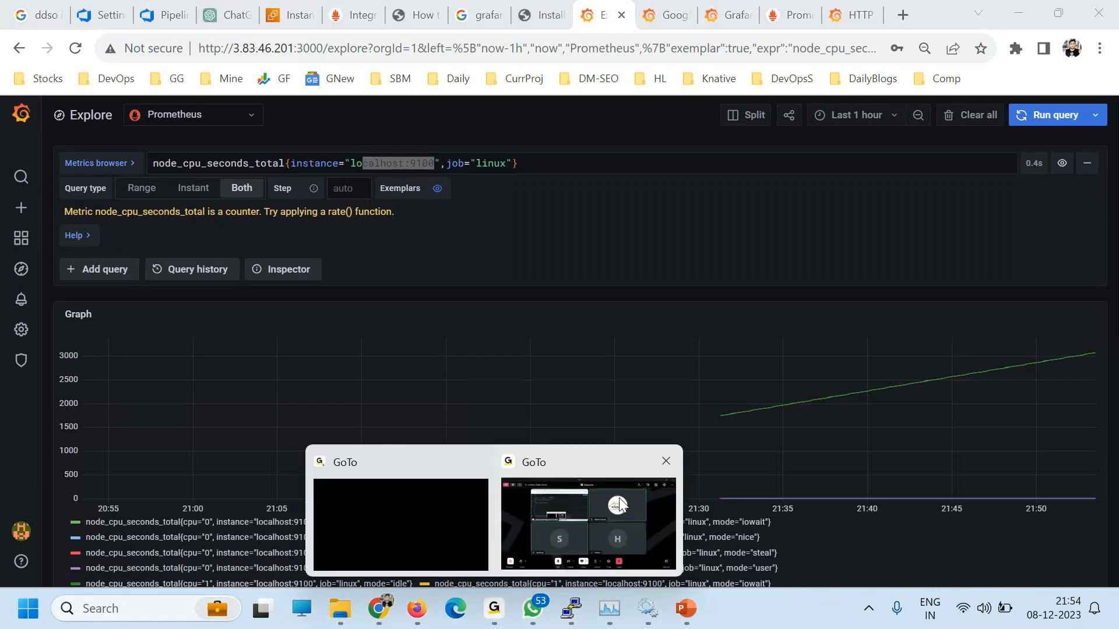
left_click(649, 516)
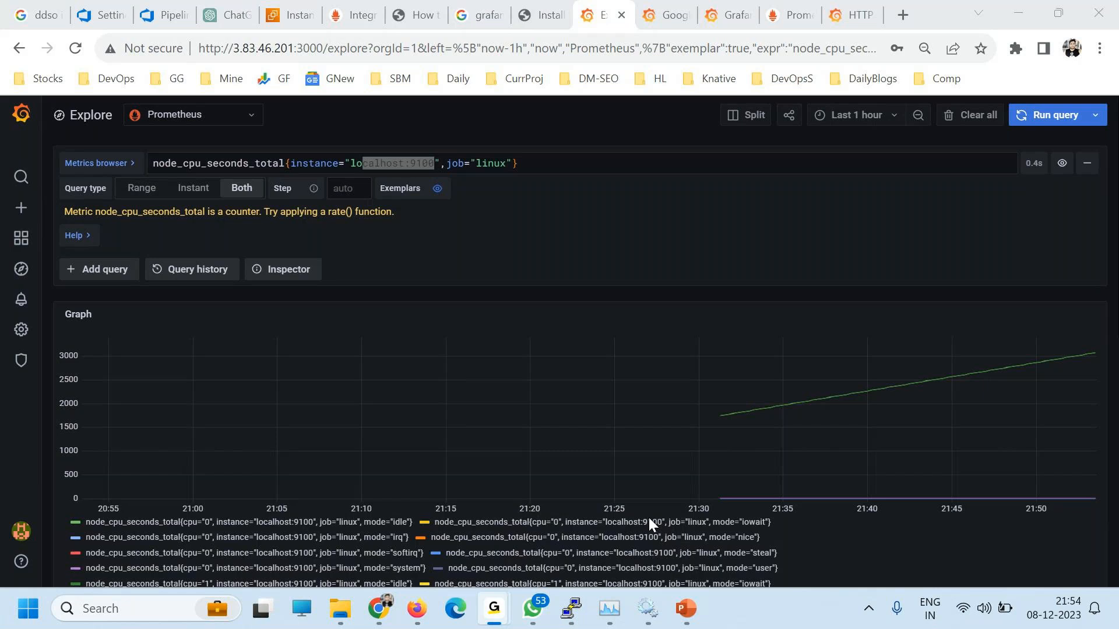